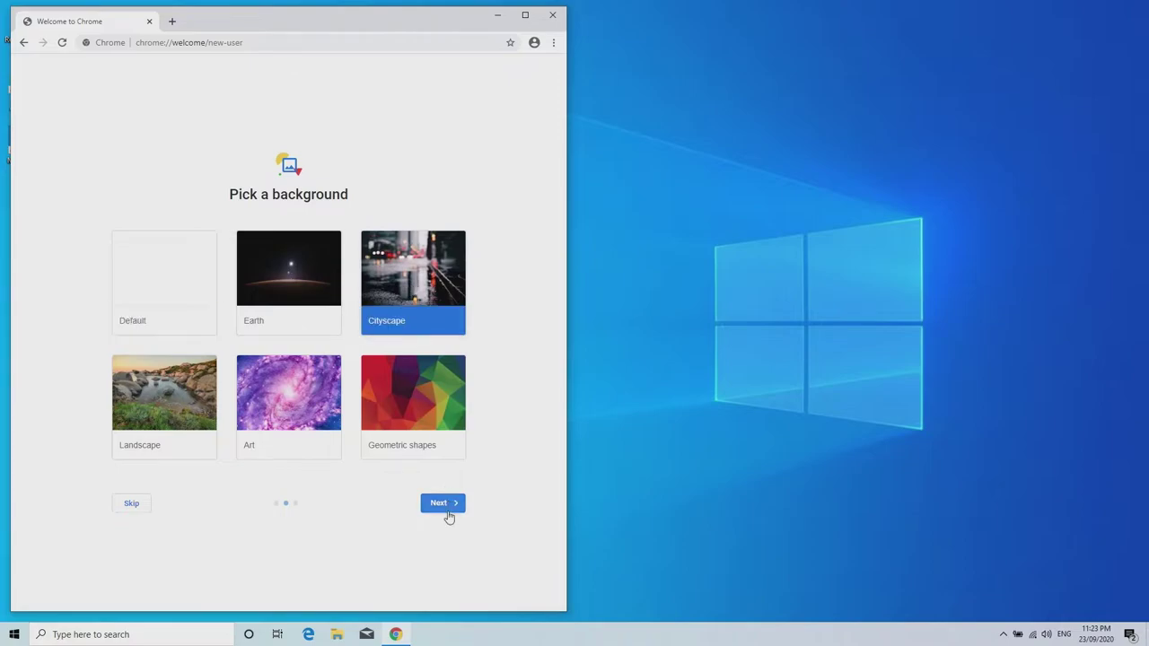
# Step: Proceed from the Cityscape background choice, set Google Chrome as the default web browser in Default apps, and close Settings
pyautogui.click(373, 474)
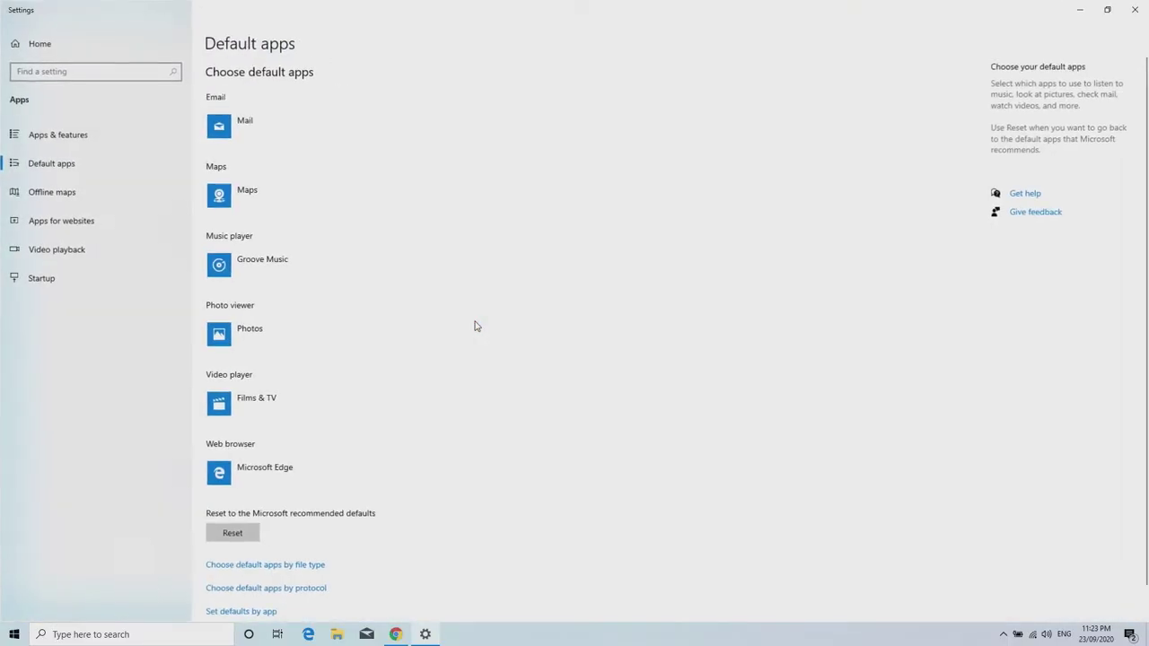
pyautogui.click(292, 476)
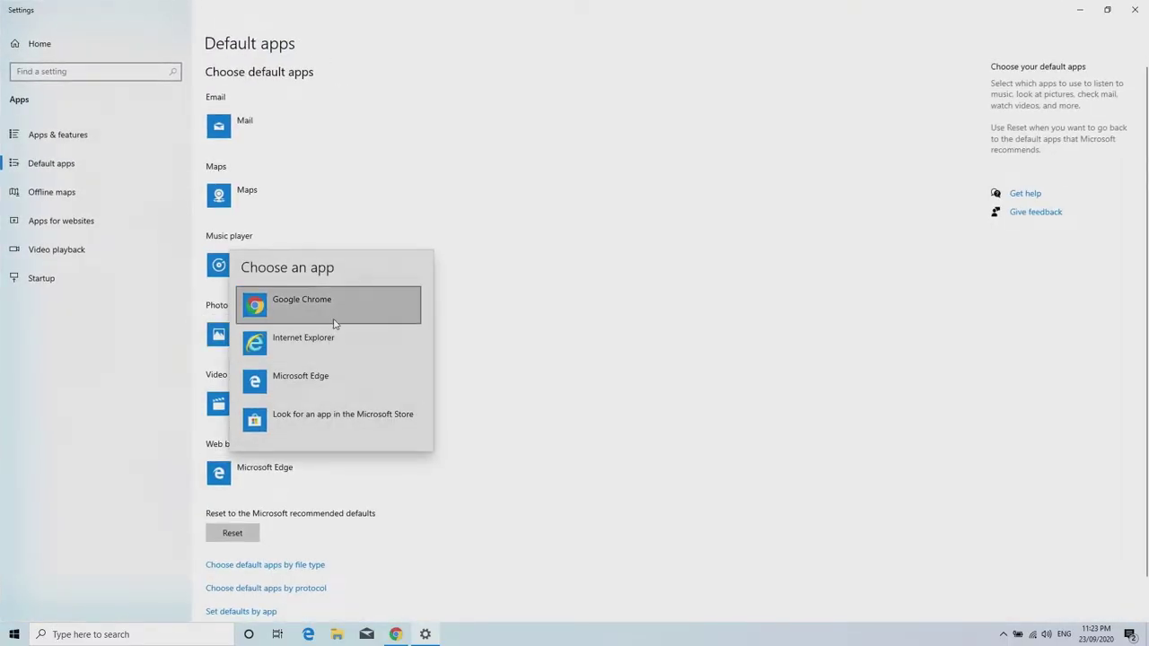
pyautogui.click(328, 305)
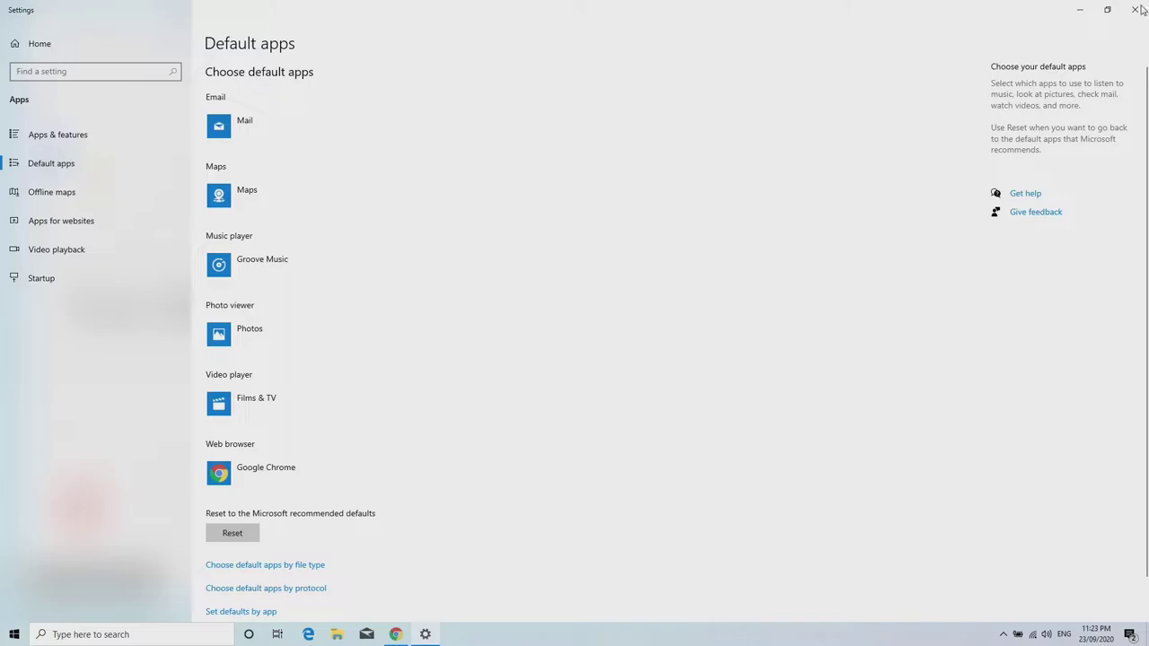
pyautogui.click(1136, 9)
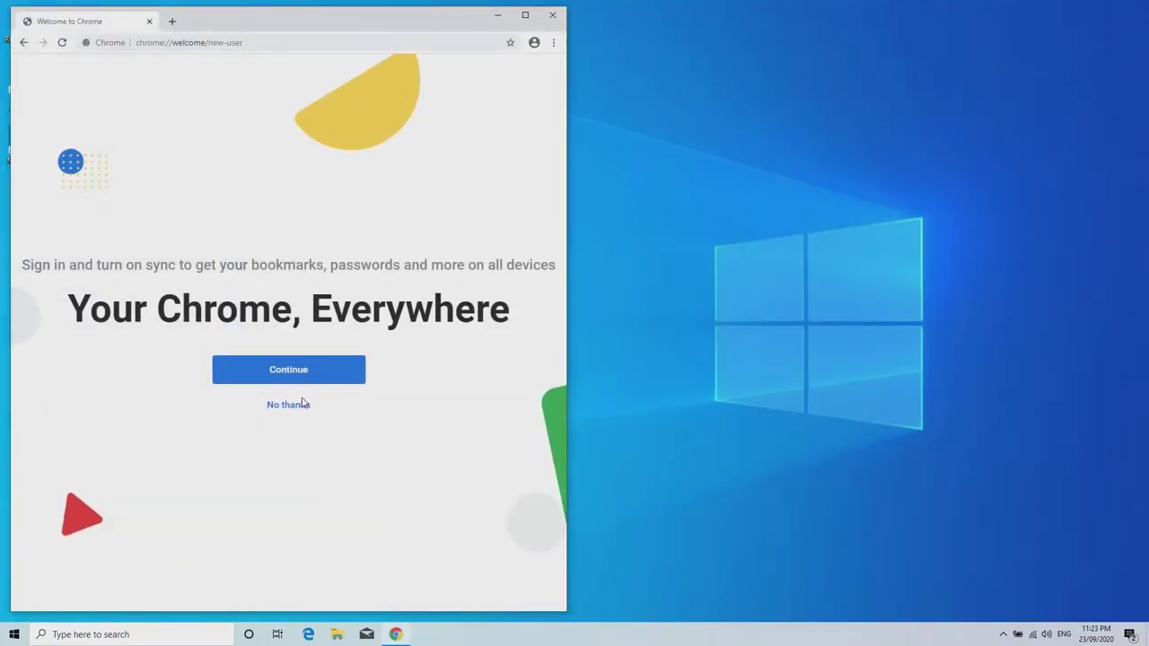
# Step: Continue Chrome's welcome setup to the sign-in page, open a new tab, and minimize the browser to reveal the desktop
pyautogui.click(320, 371)
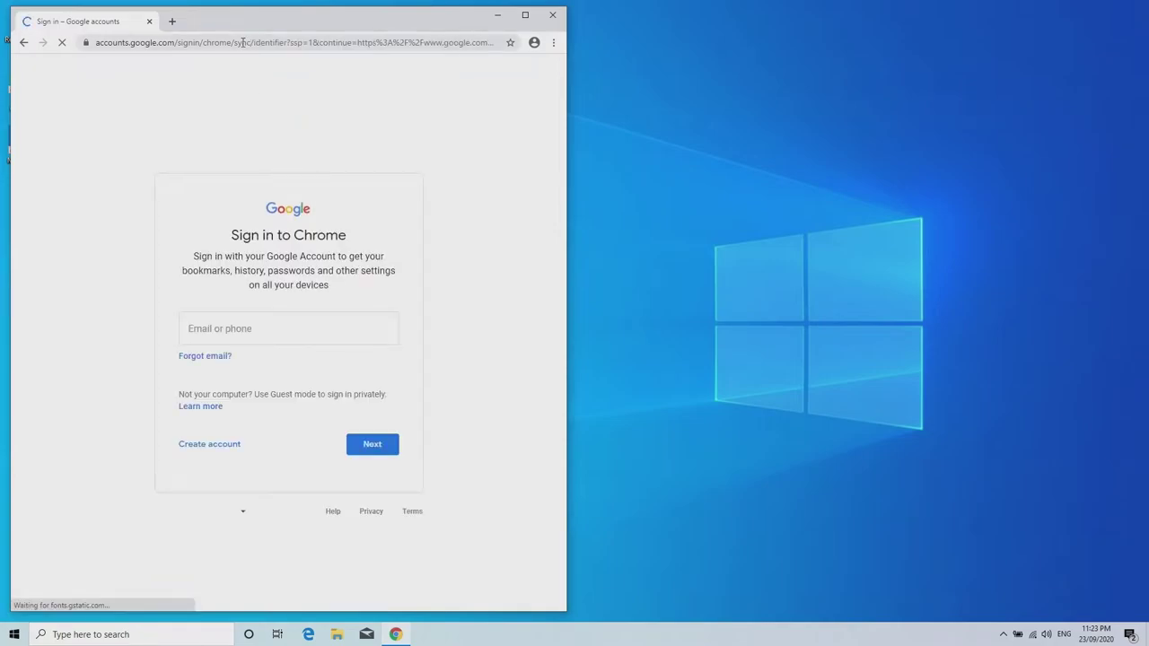
pyautogui.click(173, 21)
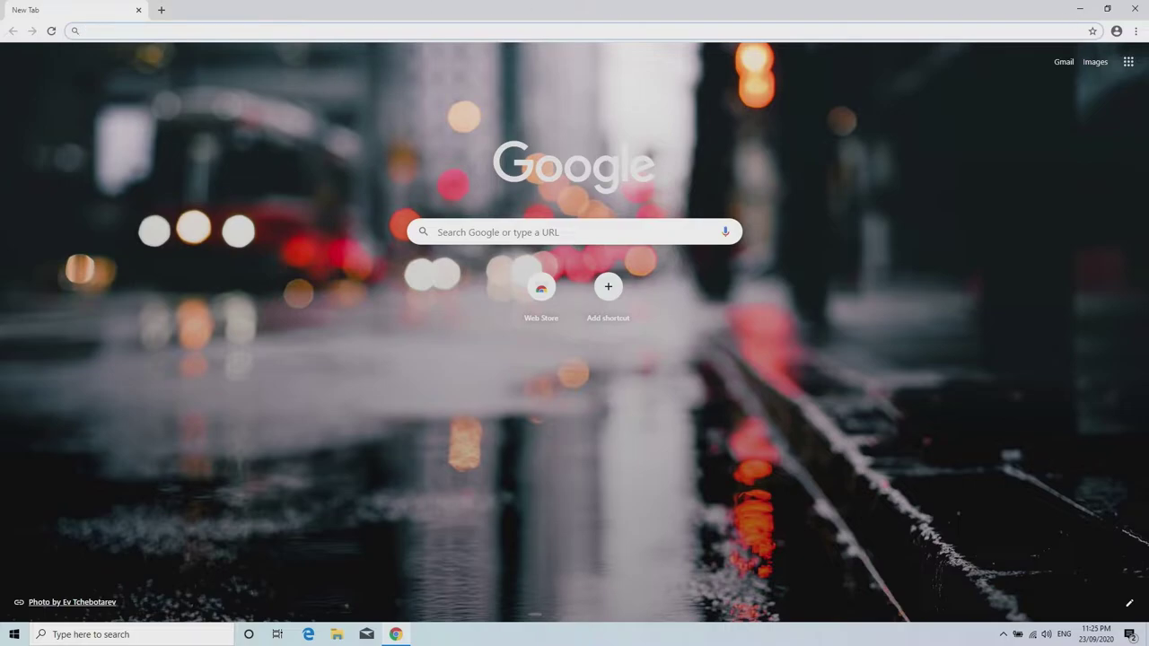
pyautogui.click(1080, 9)
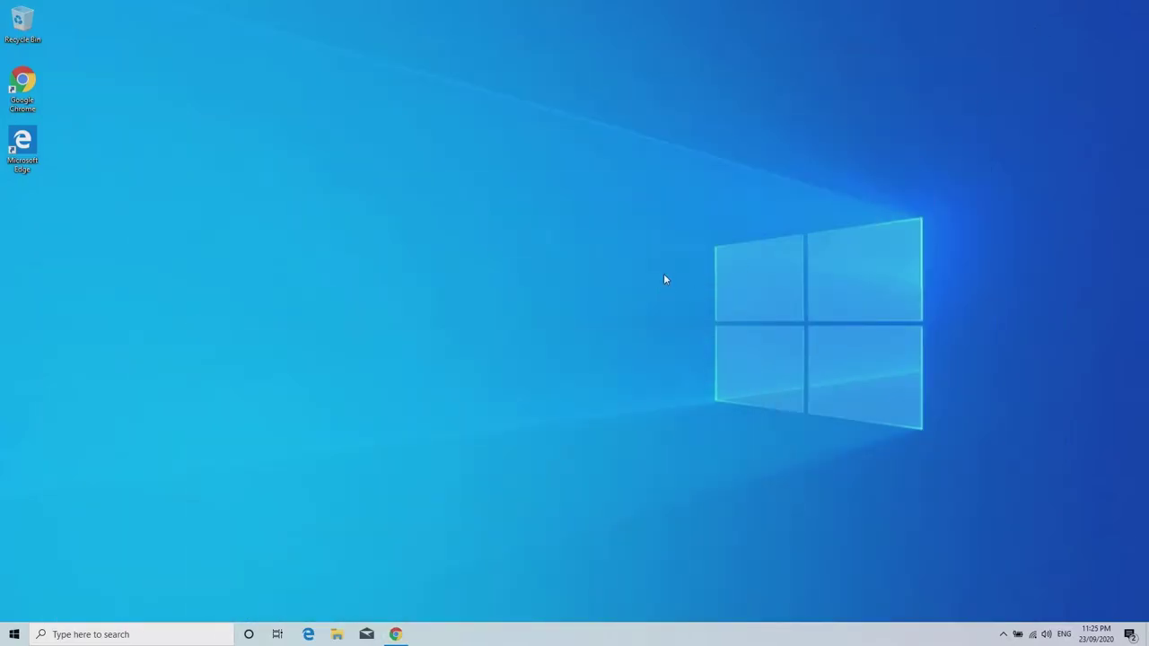
# Step: Find the date and time settings by searching for "time", turn on automatic time zone setting, and close Settings
pyautogui.click(1094, 634)
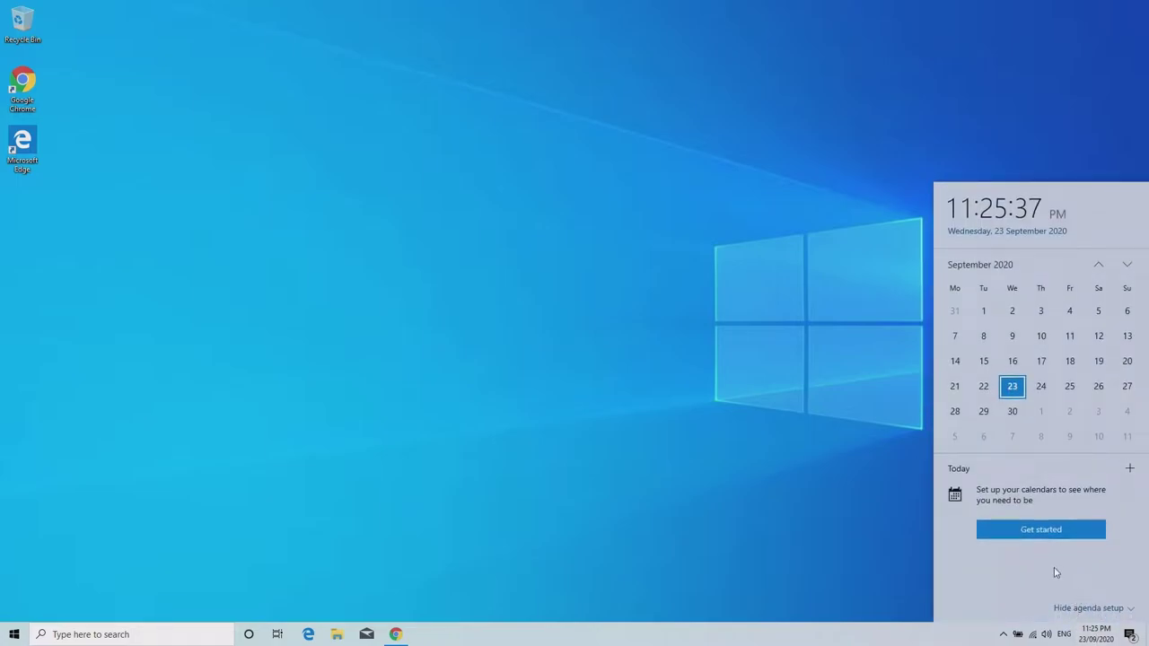
pyautogui.click(367, 460)
pyautogui.click(139, 634)
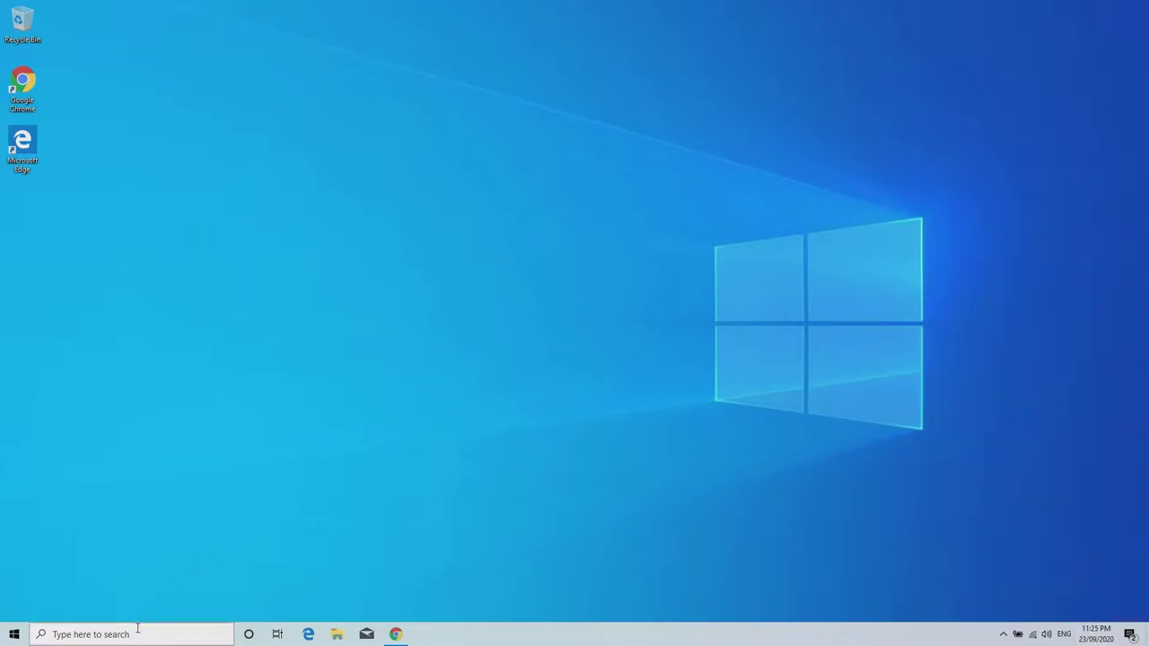
pyautogui.write('time')
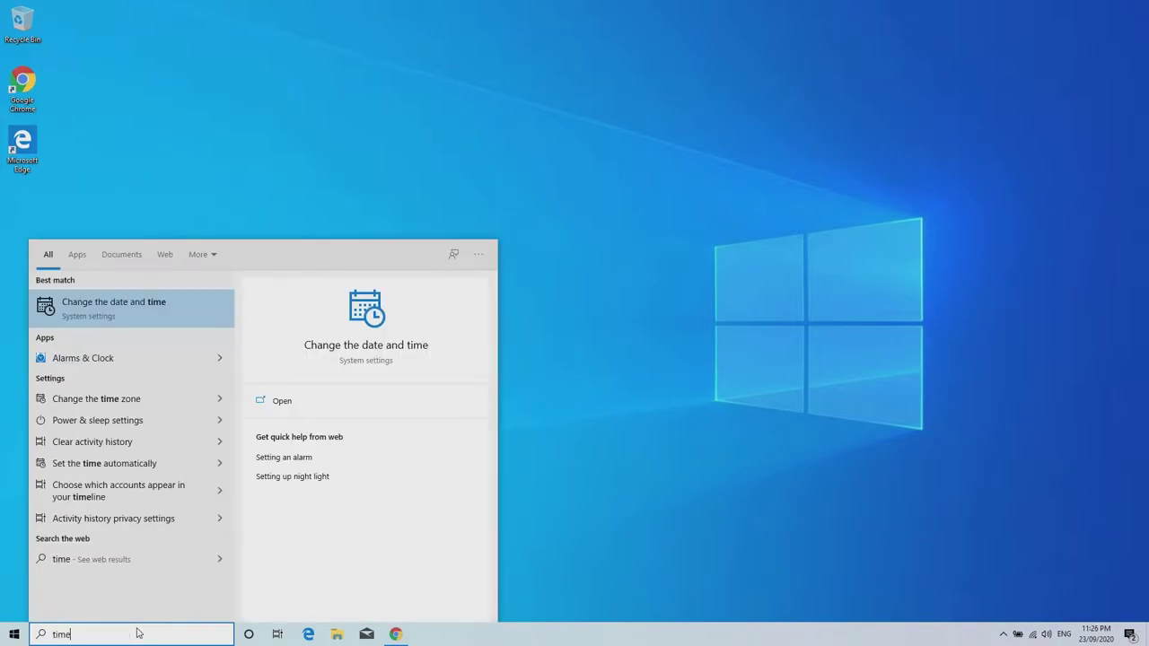
pyautogui.click(181, 307)
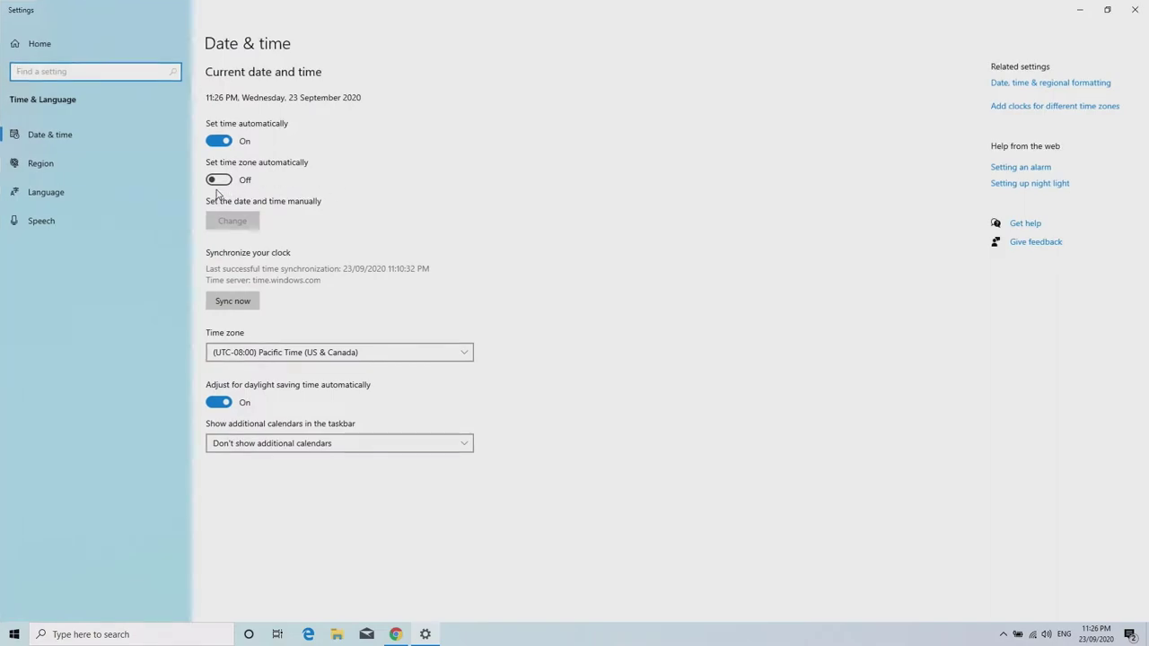
pyautogui.click(220, 181)
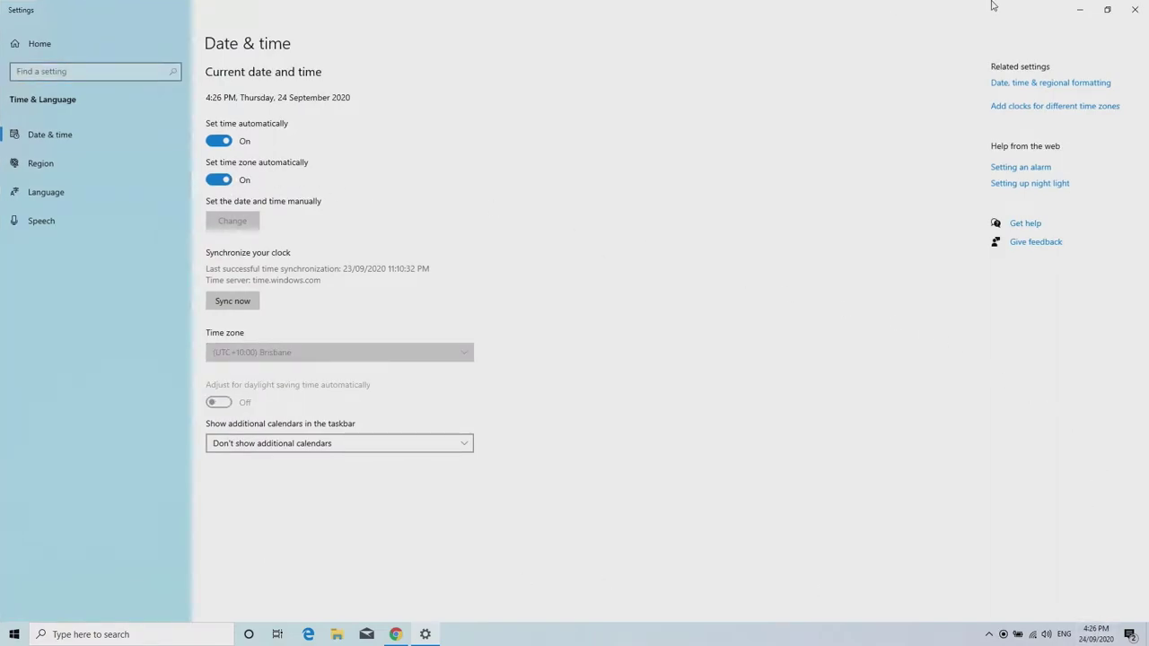
pyautogui.click(1135, 9)
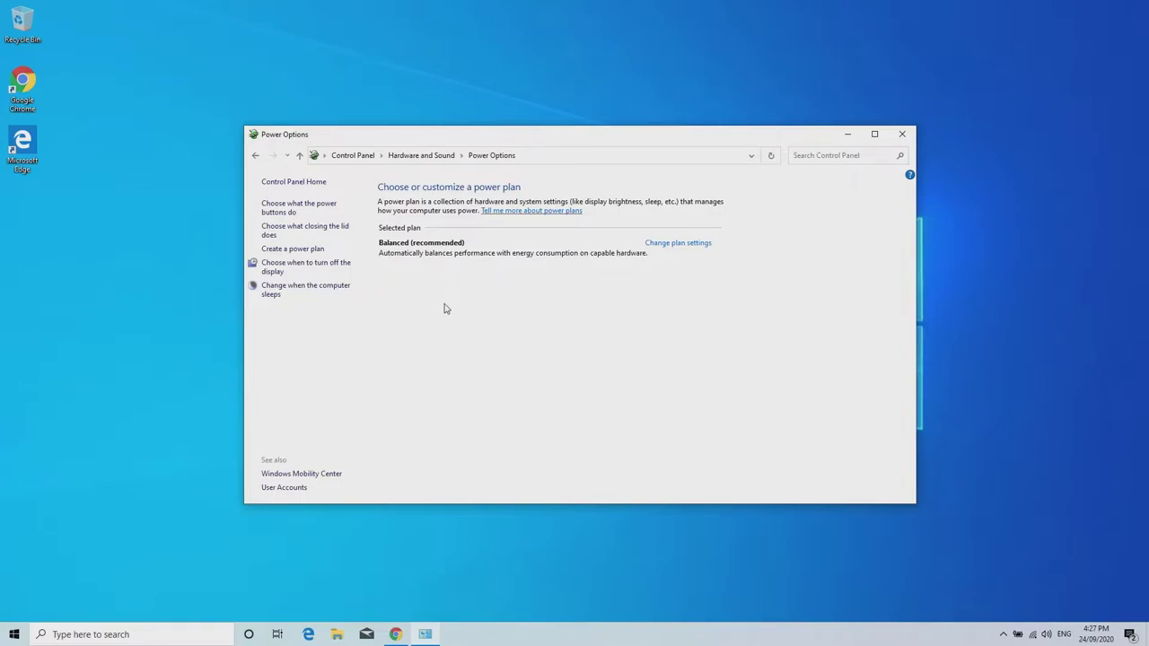
# Step: Set the battery power plan to High performance in Windows Mobility Center and close the power windows
pyautogui.click(336, 482)
pyautogui.click(629, 292)
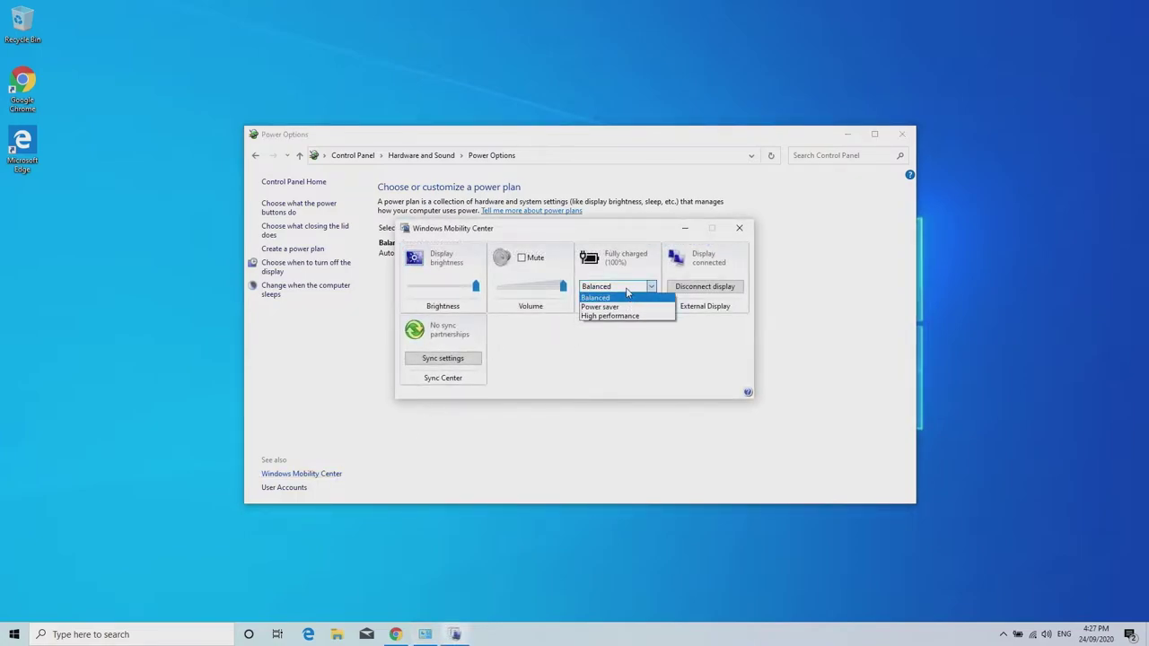
pyautogui.click(608, 316)
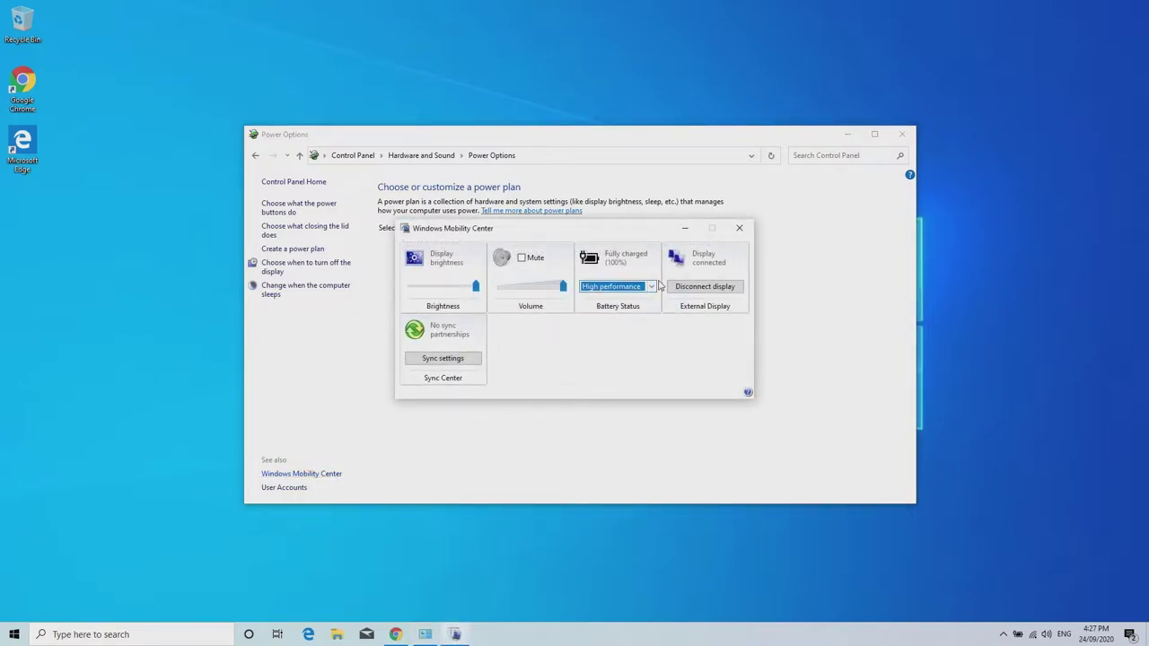
pyautogui.click(735, 232)
pyautogui.click(902, 134)
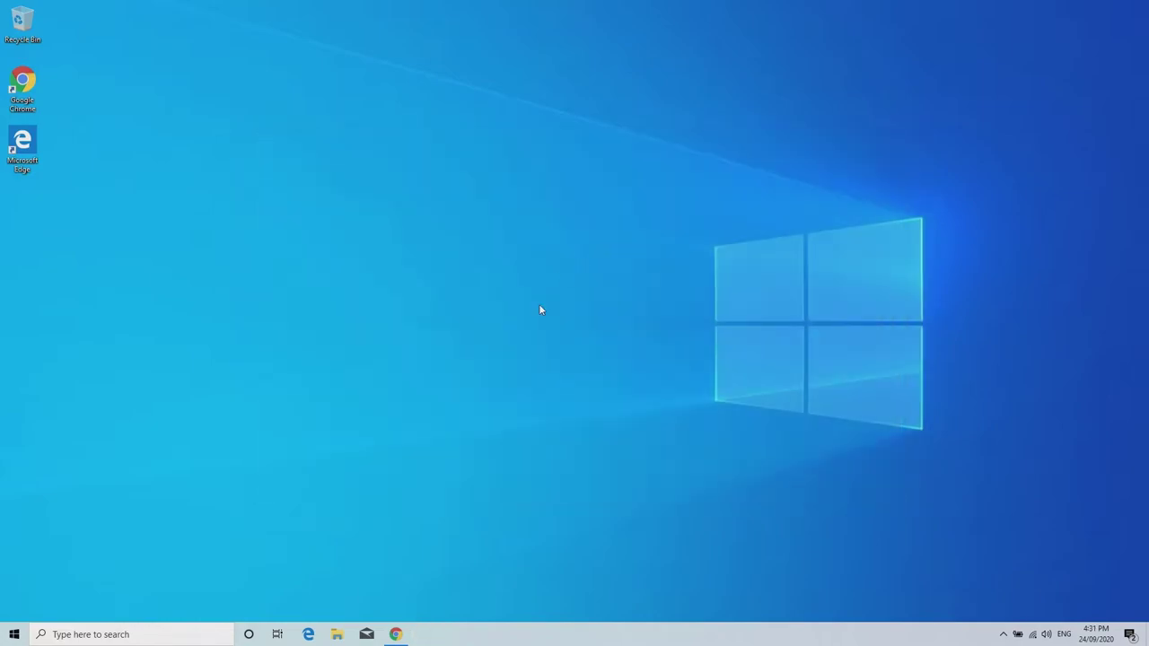
# Step: Uninstall Microsoft Solitaire Collection and Mixed Reality Portal from the Start app list
pyautogui.click(15, 634)
pyautogui.scroll(-3, 87, 401)
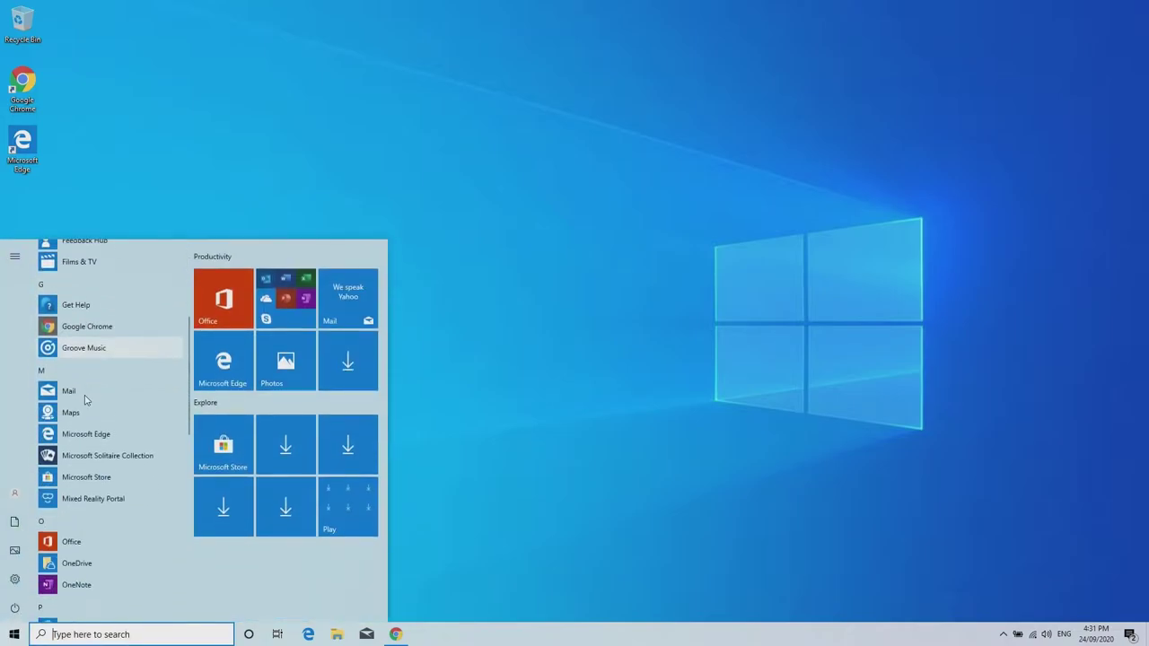
pyautogui.scroll(-2, 106, 366)
pyautogui.rightClick(102, 341)
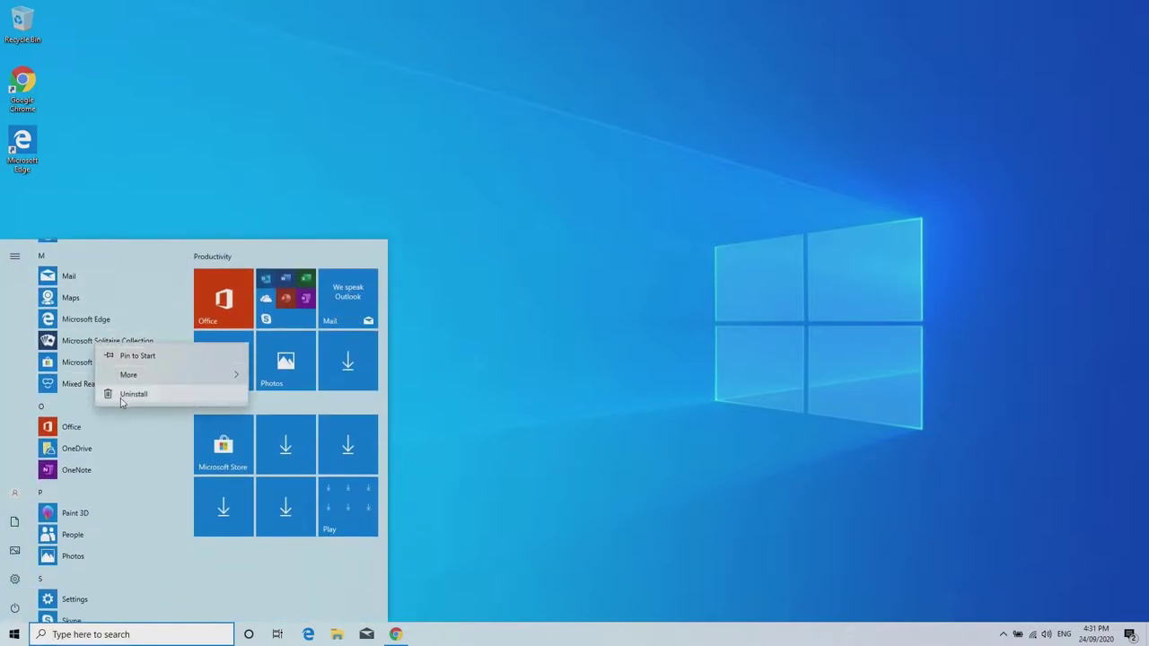
pyautogui.click(125, 393)
pyautogui.click(157, 312)
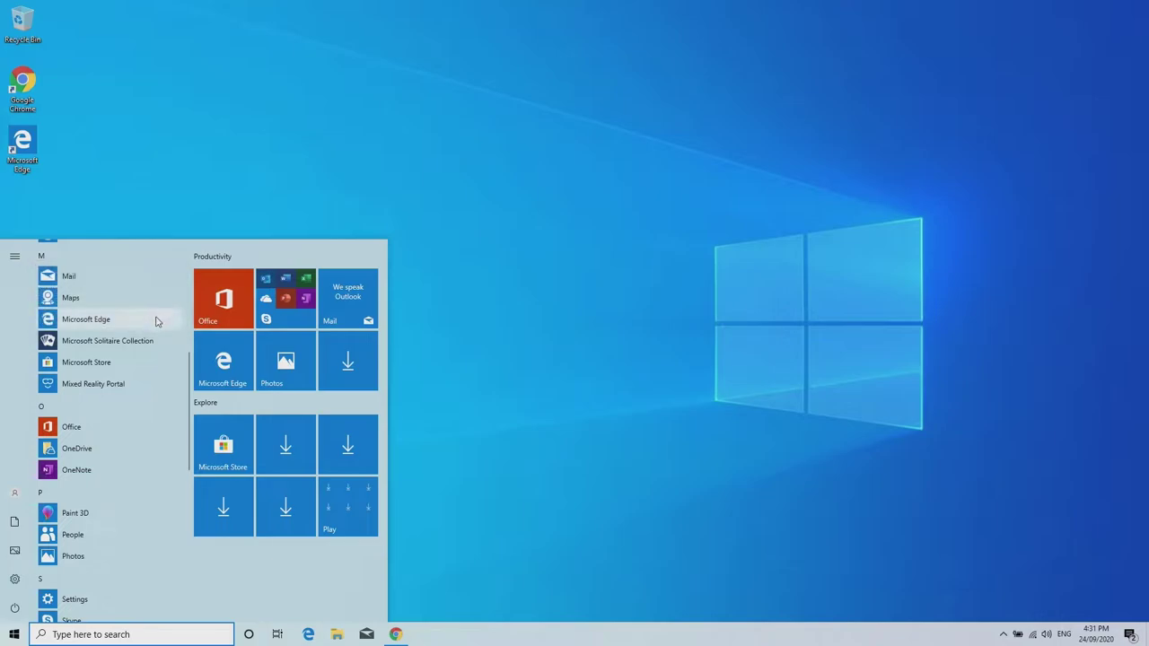
pyautogui.rightClick(106, 365)
pyautogui.click(143, 419)
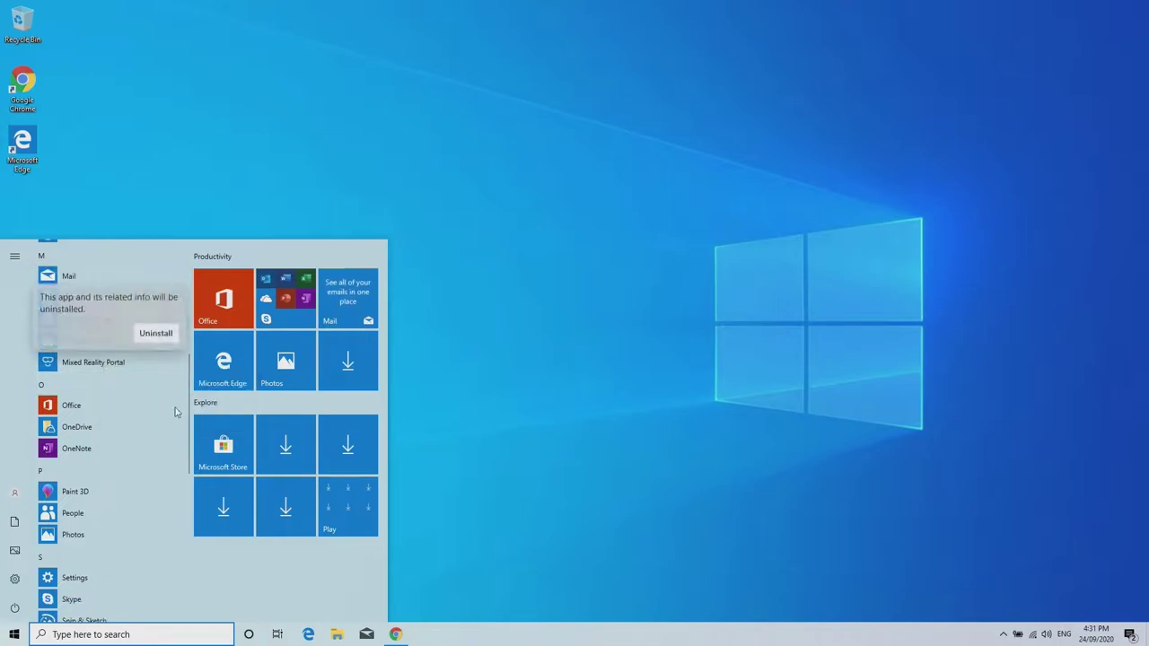
pyautogui.click(155, 332)
# Step: Uninstall OneNote and Paint 3D from the Start app list
pyautogui.rightClick(90, 440)
pyautogui.click(129, 493)
pyautogui.click(155, 396)
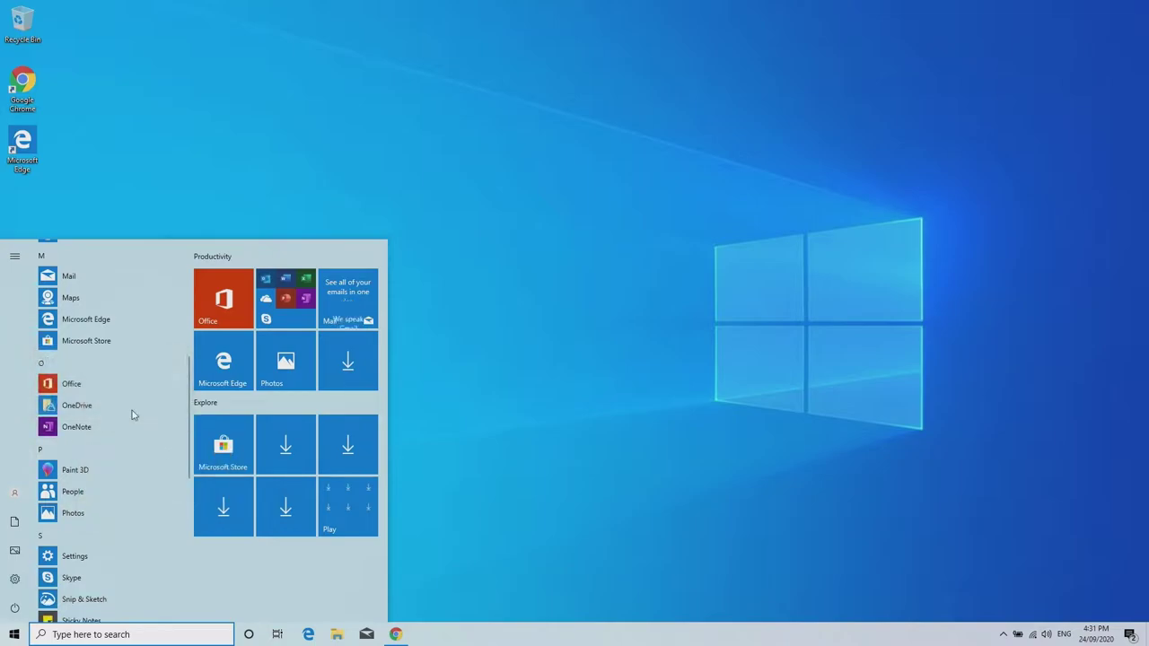
pyautogui.rightClick(86, 470)
pyautogui.click(125, 517)
pyautogui.click(154, 416)
# Step: Look through the whole Start app list for other preinstalled apps to remove
pyautogui.scroll(5, 101, 406)
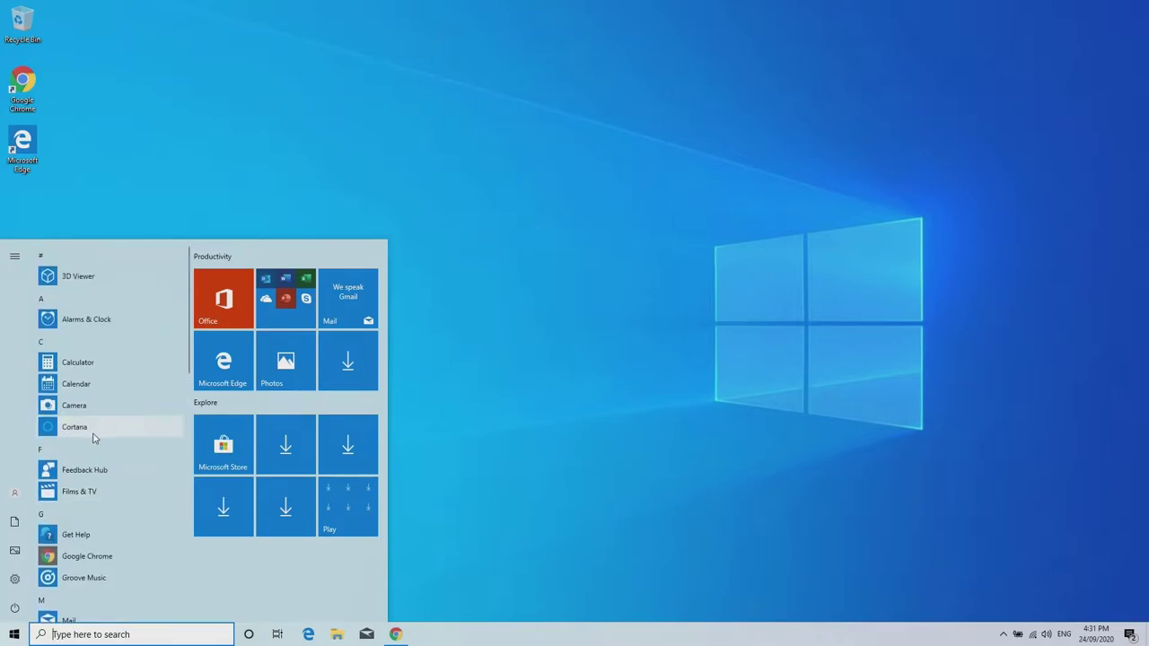
pyautogui.scroll(-4, 90, 386)
pyautogui.scroll(-5, 90, 377)
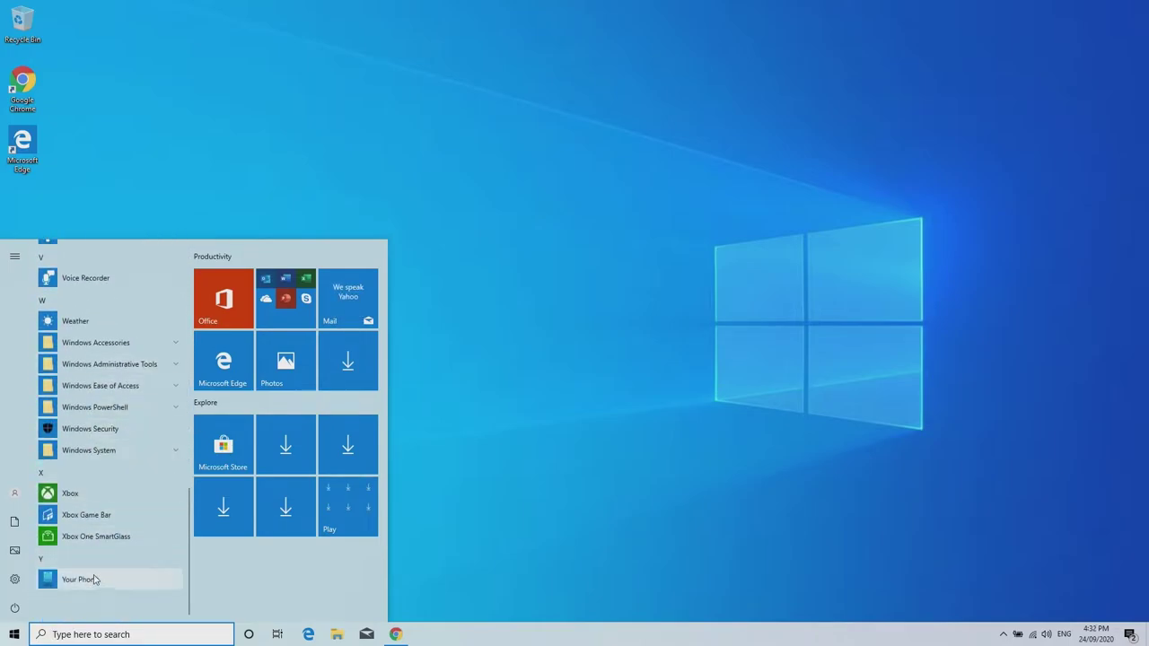
pyautogui.scroll(5, 97, 530)
pyautogui.scroll(5, 100, 526)
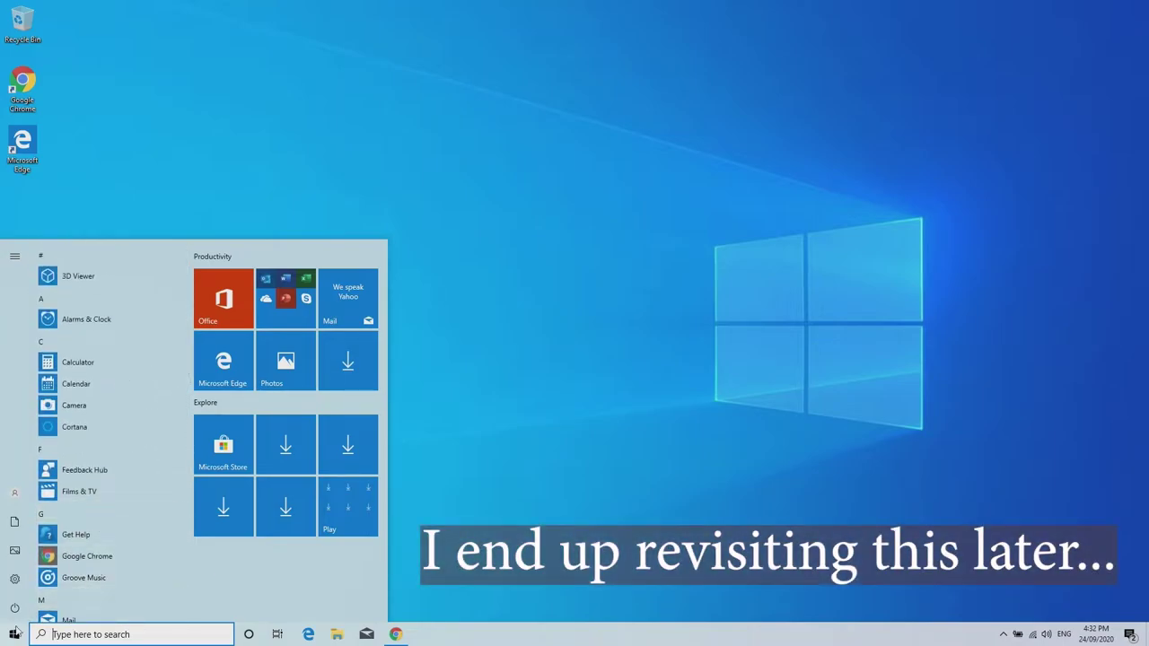
pyautogui.click(14, 635)
# Step: Run "Get-AppxPackage -allusers Microsoft.549981C3F5F10 | Remove-AppxPackage" in an administrator PowerShell window
pyautogui.rightClick(14, 638)
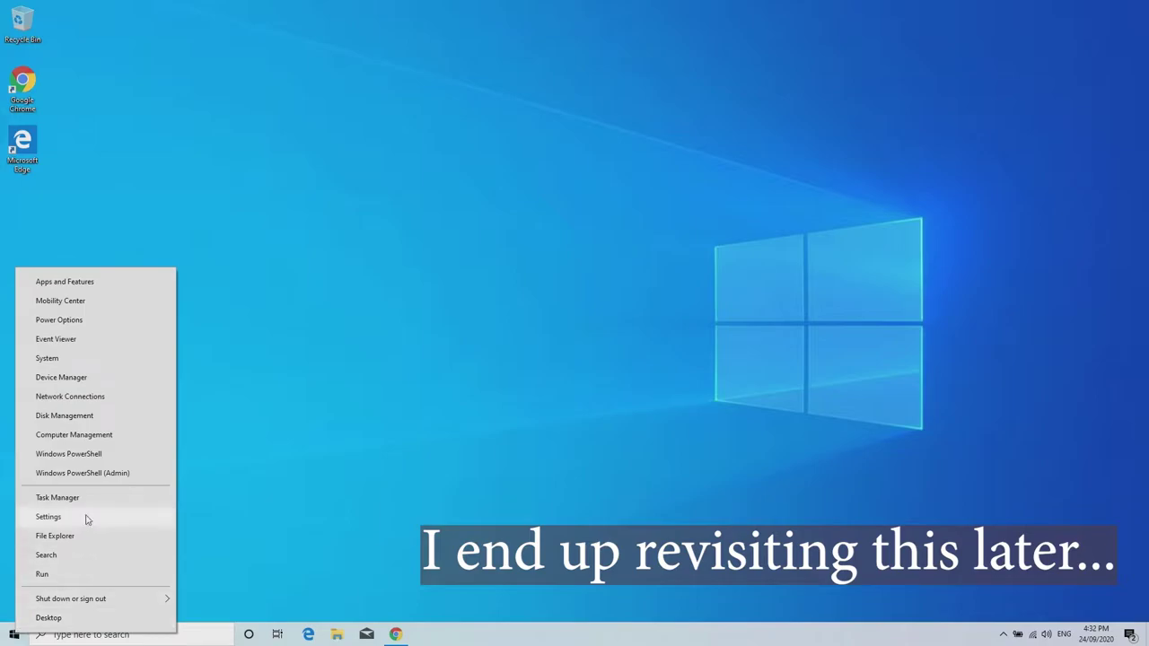
pyautogui.click(101, 482)
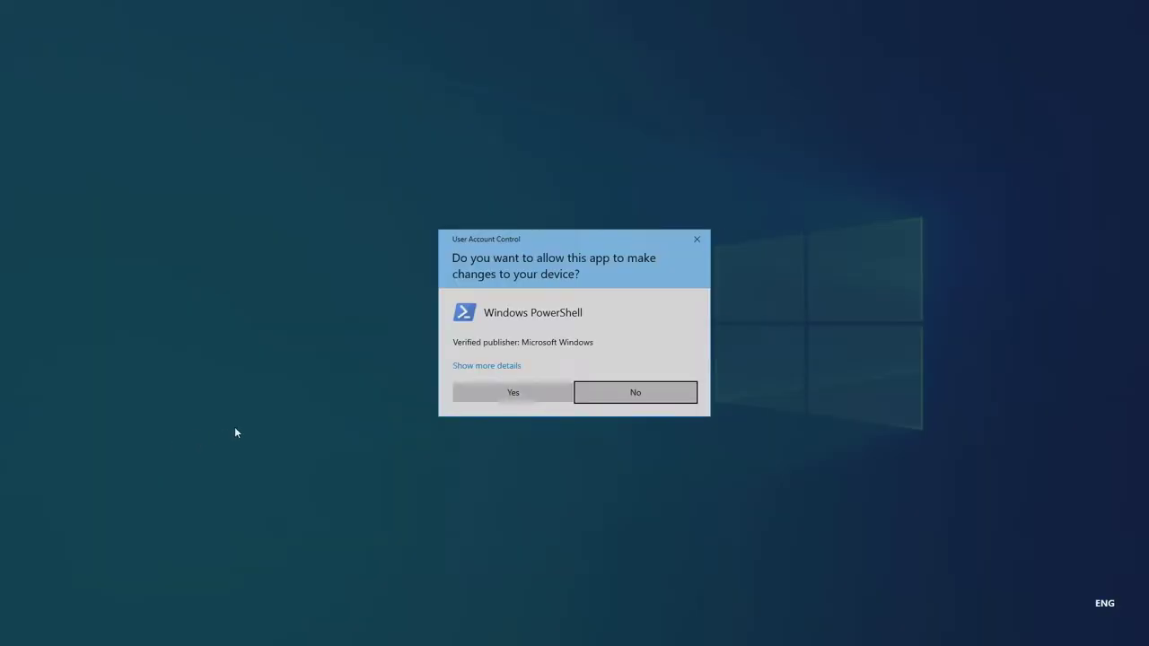
pyautogui.click(485, 392)
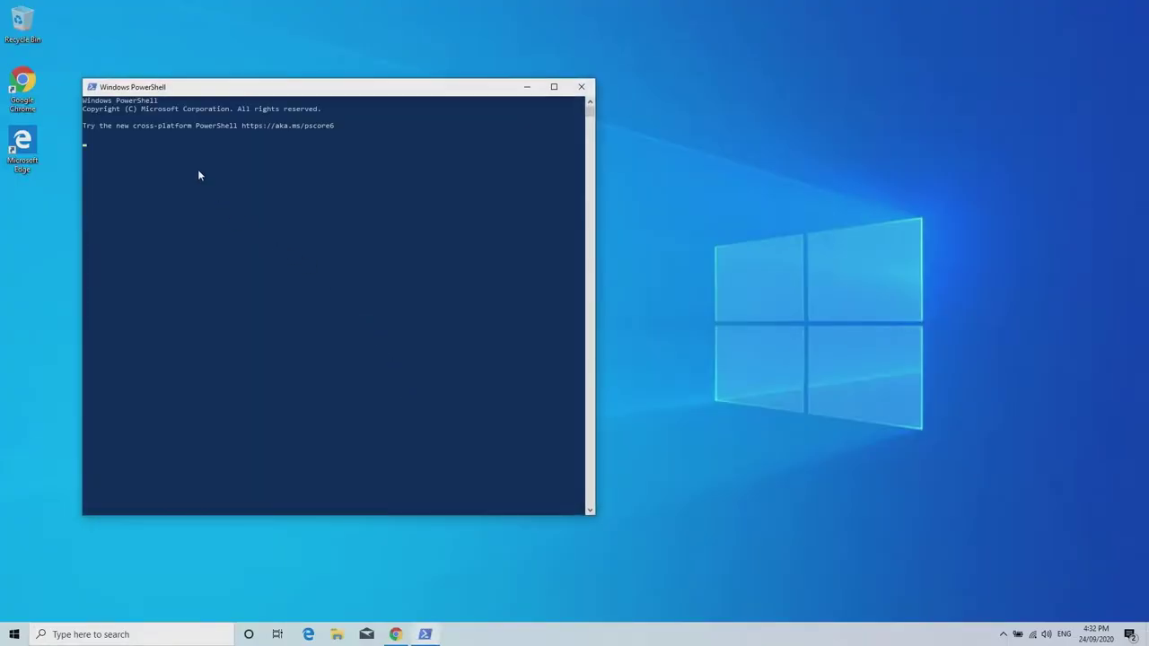
pyautogui.rightClick(240, 183)
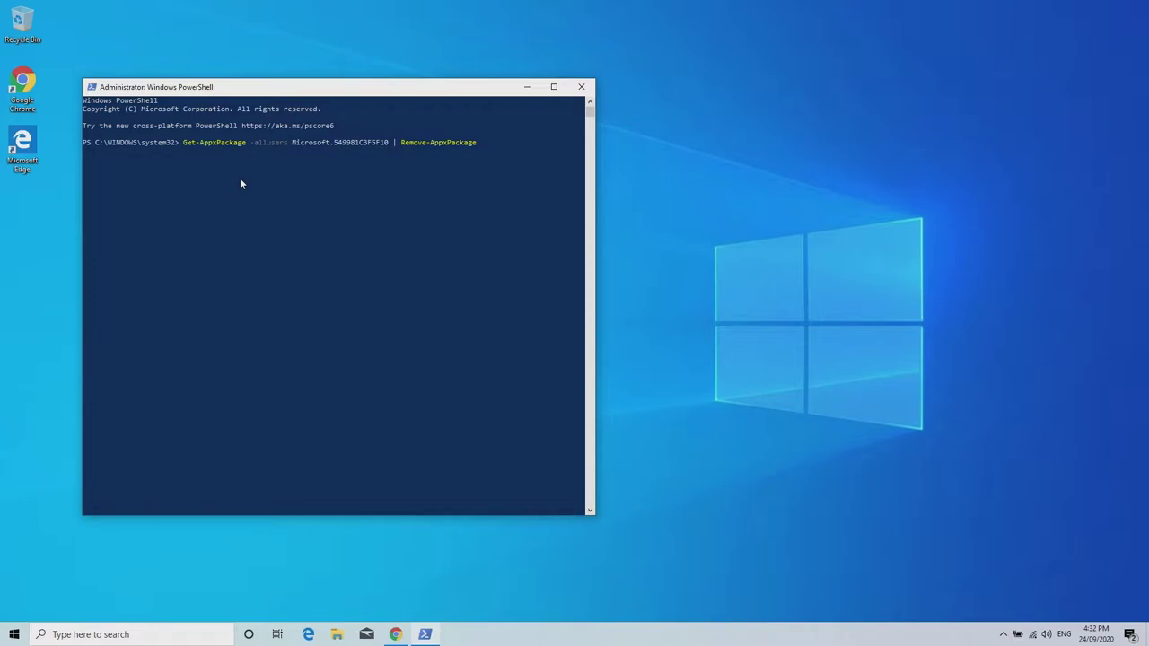
pyautogui.press('Return')
# Step: Reduce the taskbar search box to a search icon, hide the Cortana button, and check that search still opens
pyautogui.rightClick(248, 635)
pyautogui.moveTo(307, 368)
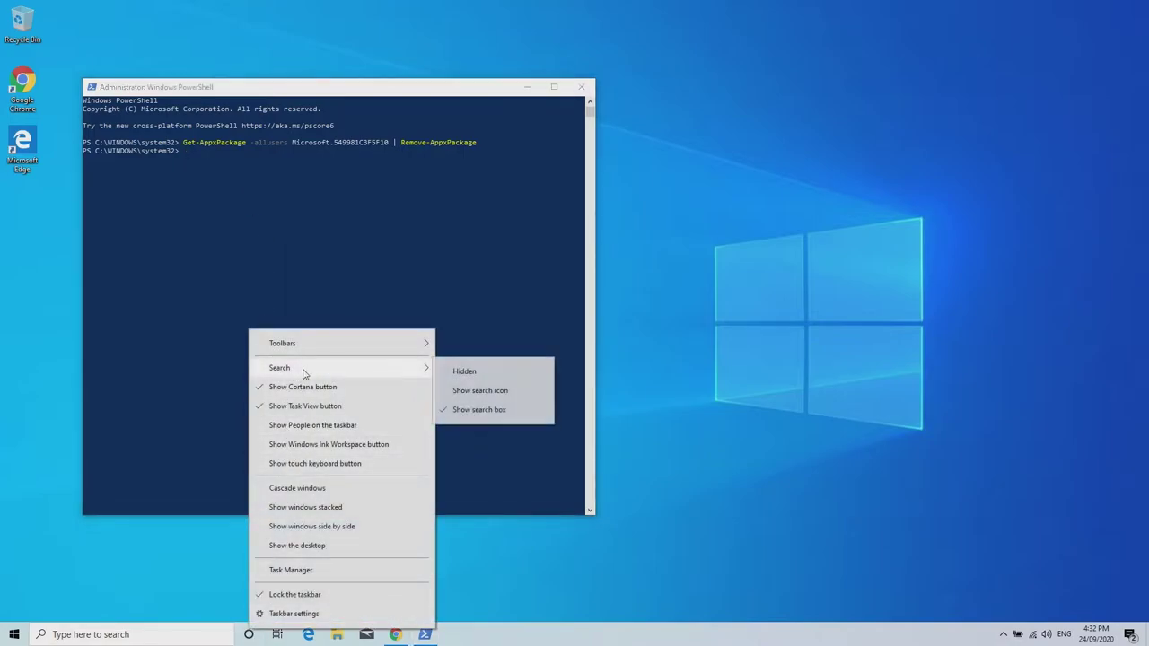
pyautogui.click(465, 390)
pyautogui.rightClick(311, 639)
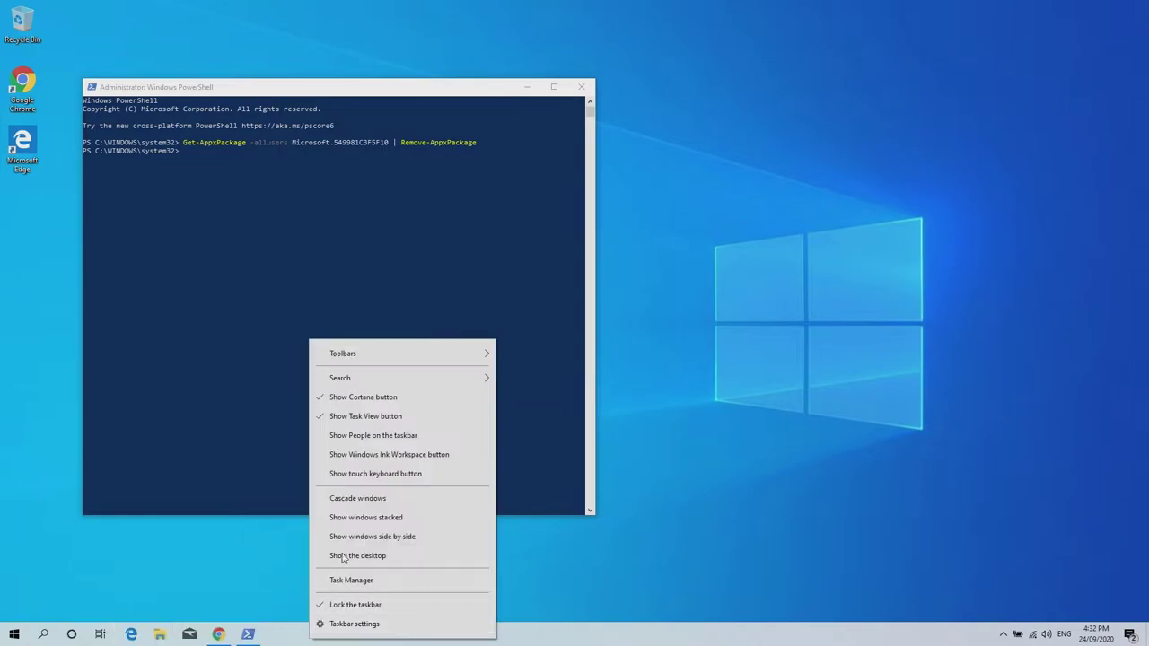
pyautogui.click(377, 397)
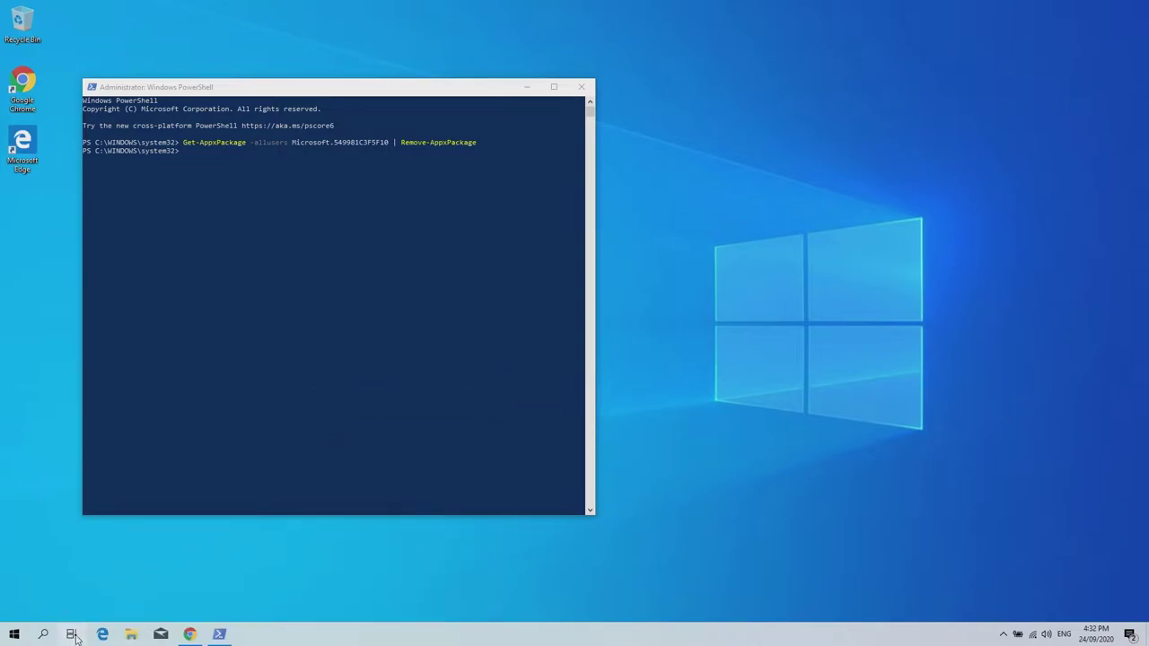
pyautogui.click(42, 635)
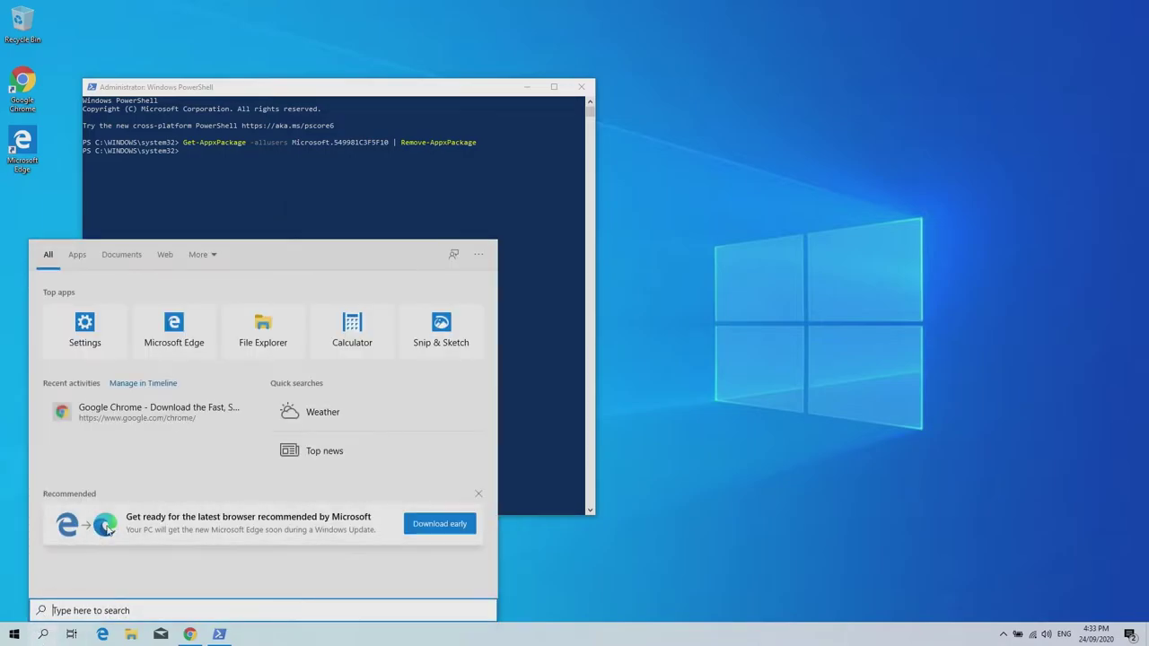
pyautogui.click(27, 633)
# Step: Run "get-appxpackage *gamingoverlay* | remove-appxpackage" in PowerShell, and check for Game Bar by searching for "game ba"
pyautogui.click(252, 192)
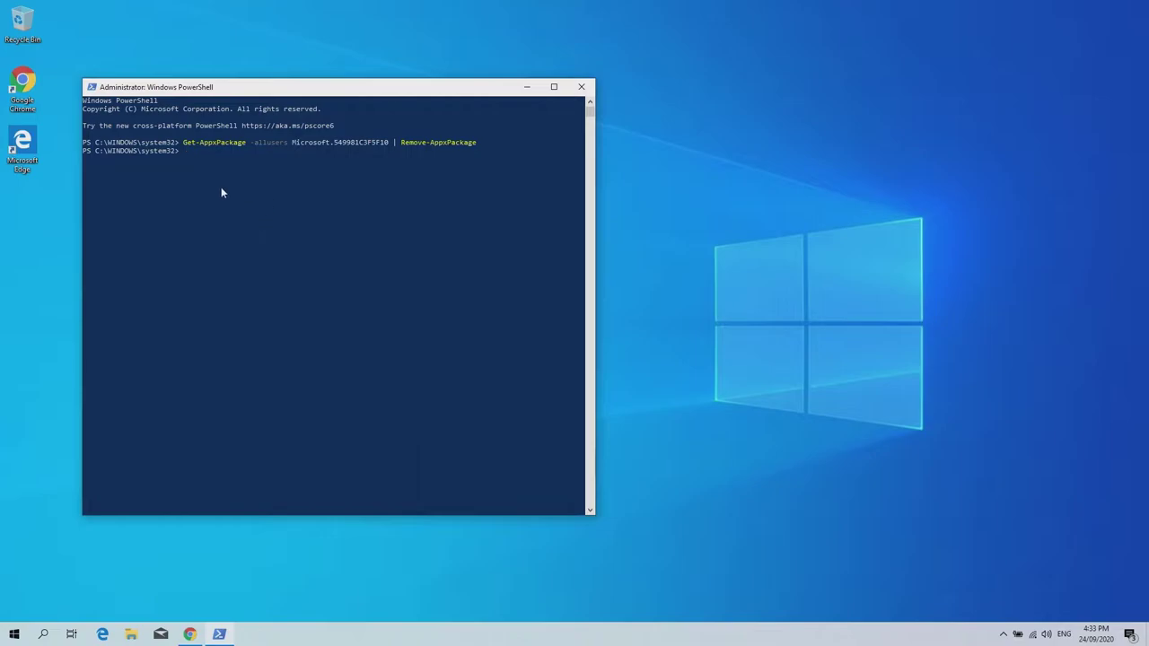
pyautogui.rightClick(222, 191)
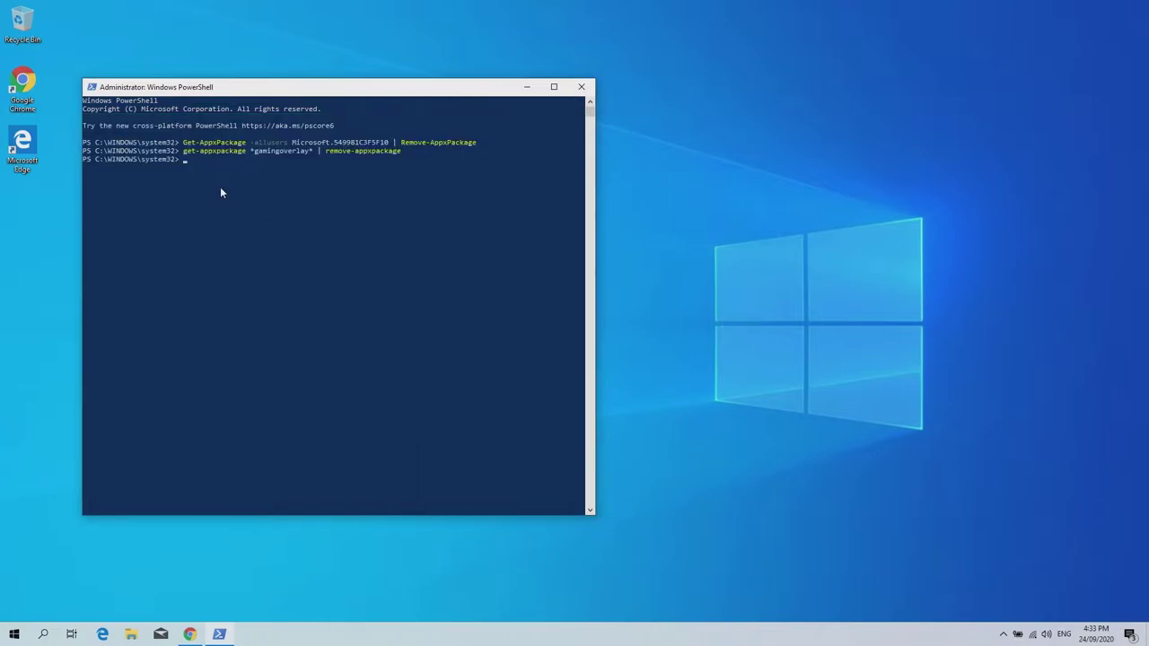
pyautogui.press('super')
pyautogui.write('game ba')
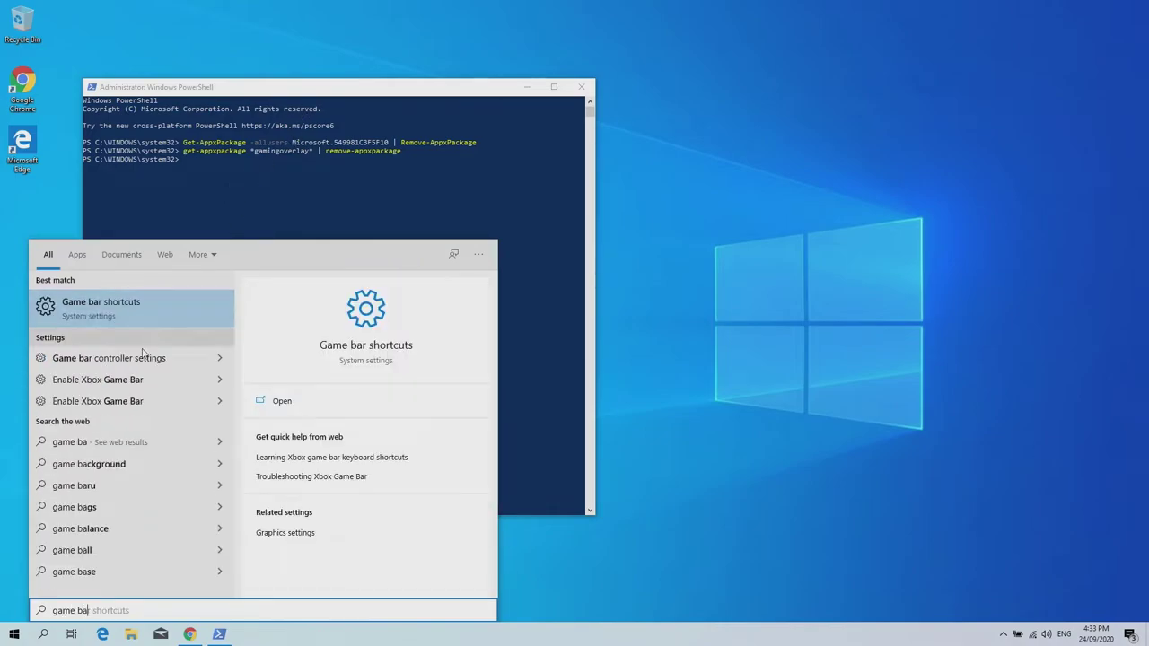
# Step: Turn off Xbox Game Bar in its settings, and check the Captures, Game Mode and Xbox Networking pages
pyautogui.click(145, 302)
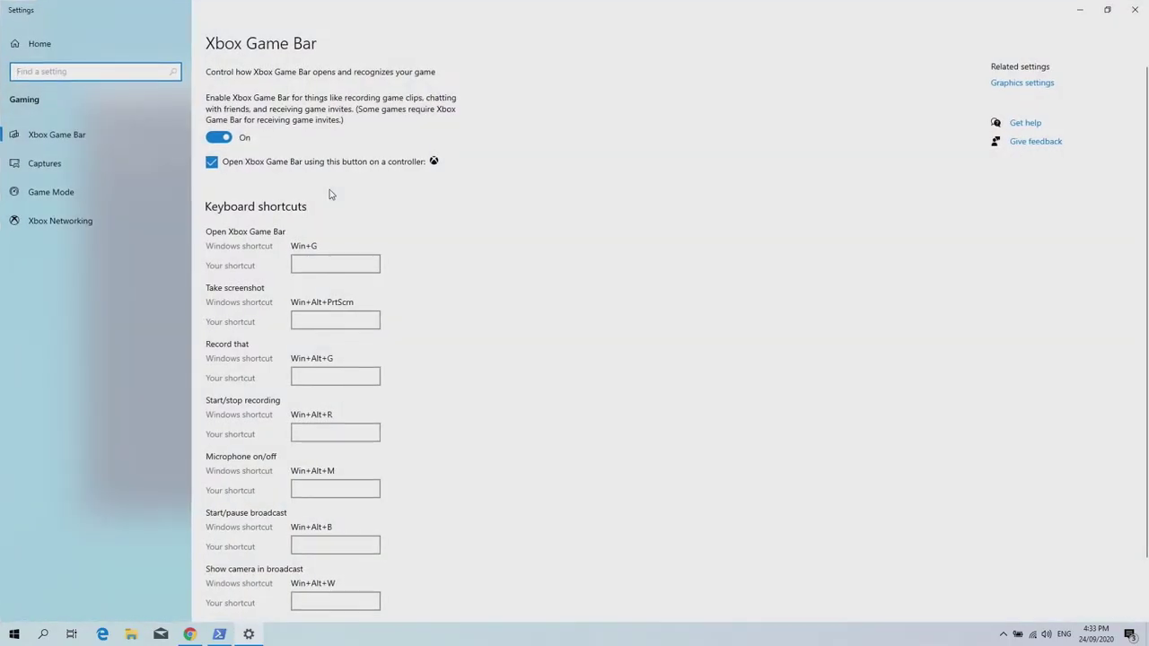
pyautogui.click(220, 139)
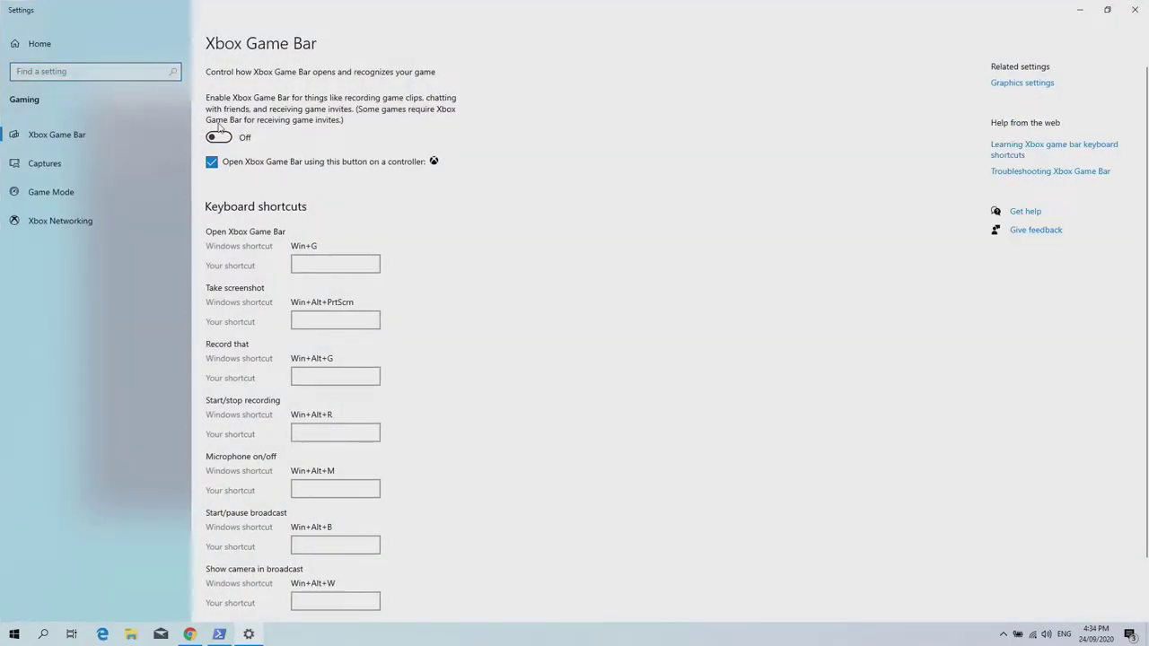
pyautogui.click(140, 167)
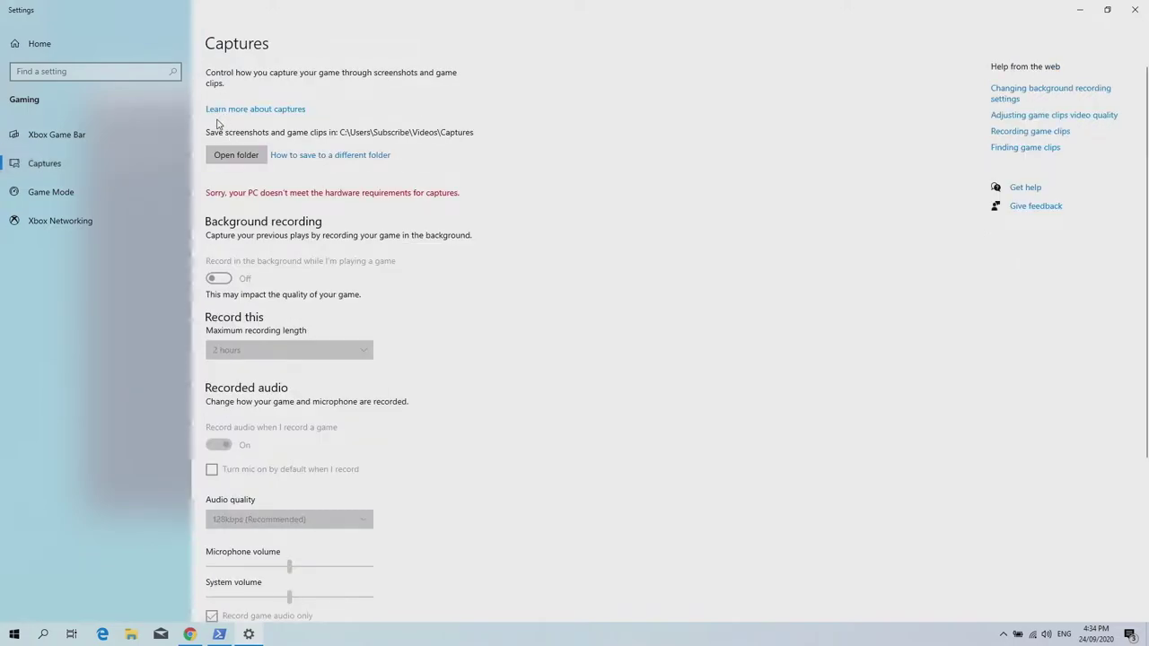
pyautogui.click(116, 203)
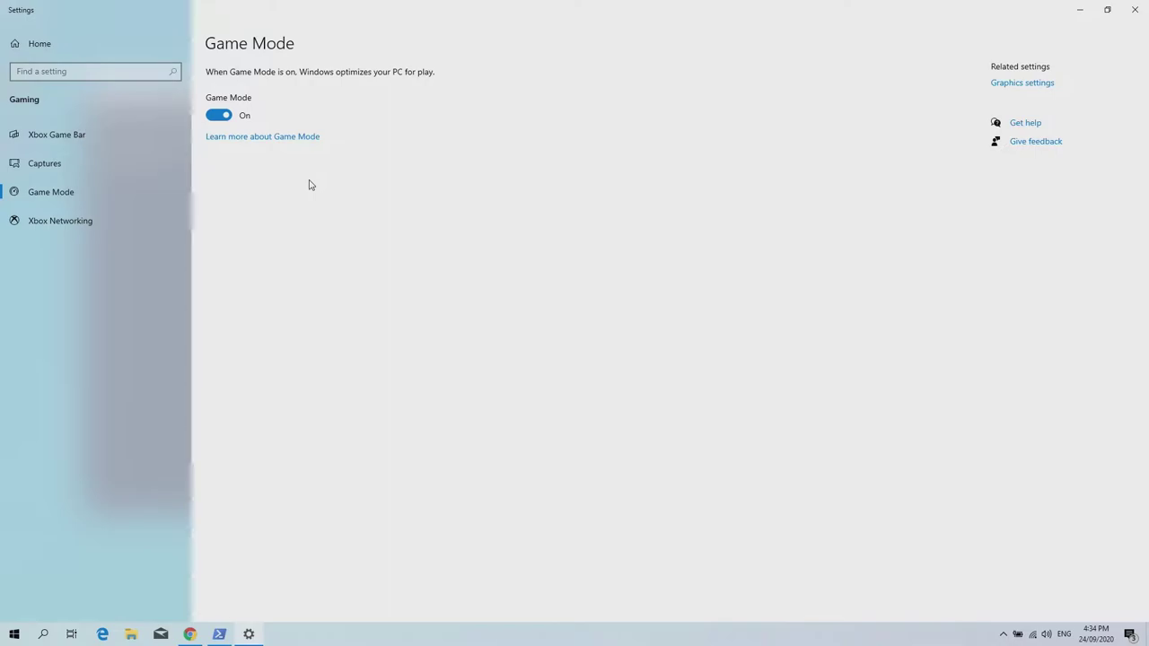
pyautogui.click(109, 230)
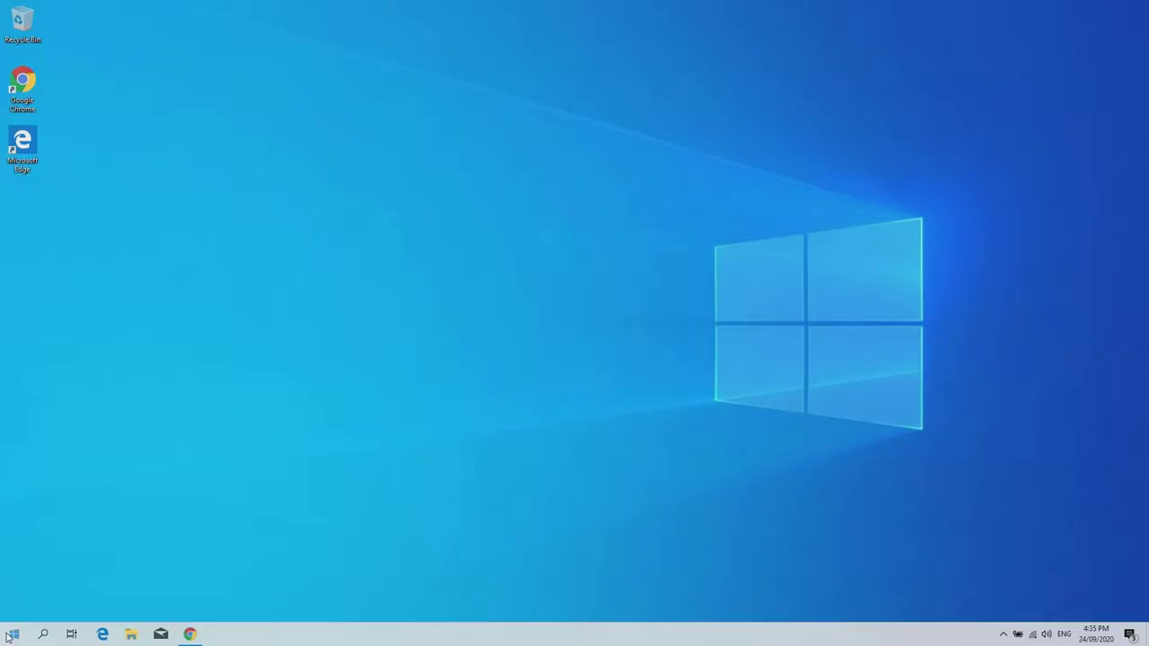
# Step: Uninstall the Mail app from the Start app list
pyautogui.click(14, 634)
pyautogui.scroll(-5, 93, 517)
pyautogui.rightClick(80, 369)
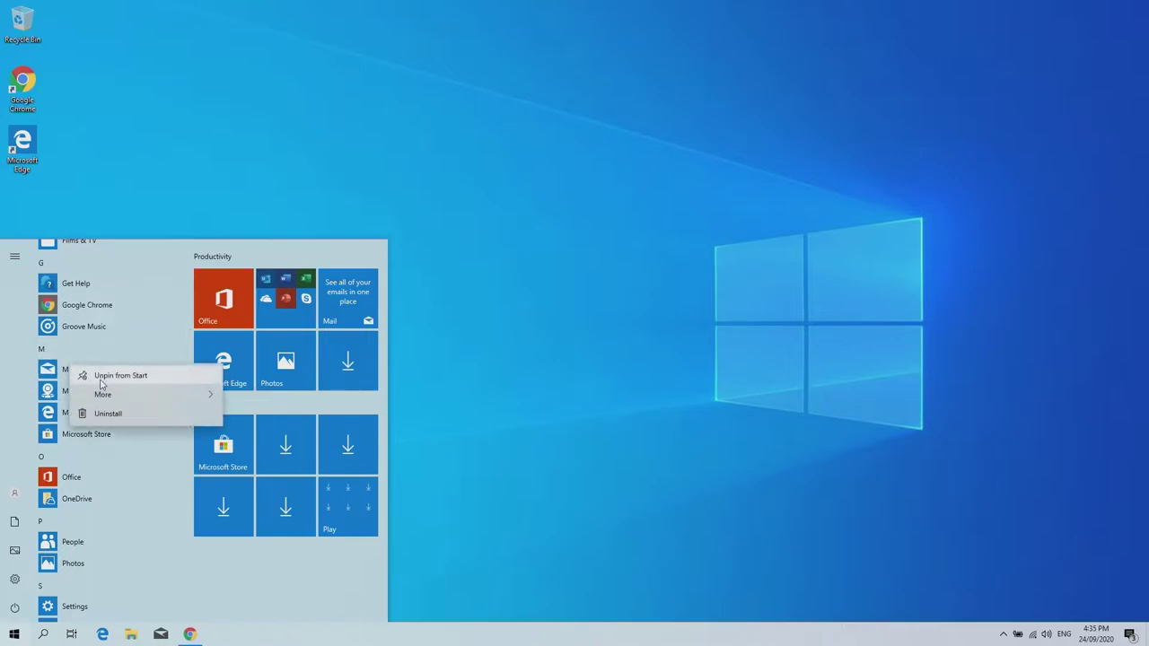
pyautogui.click(99, 413)
pyautogui.click(155, 339)
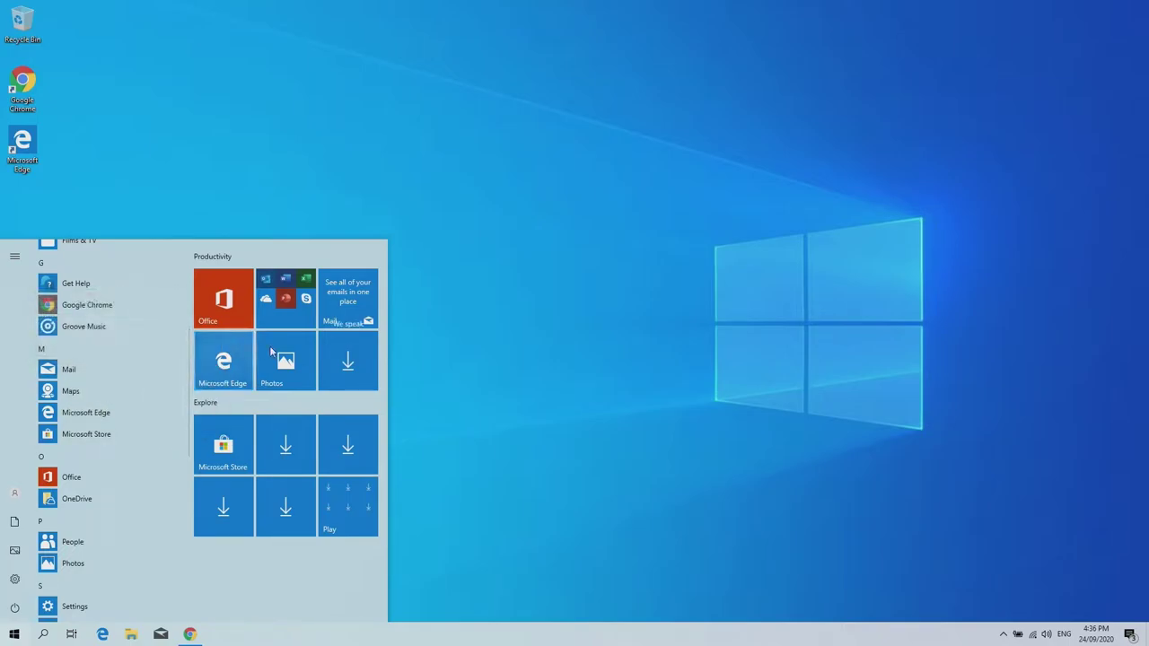
pyautogui.click(499, 300)
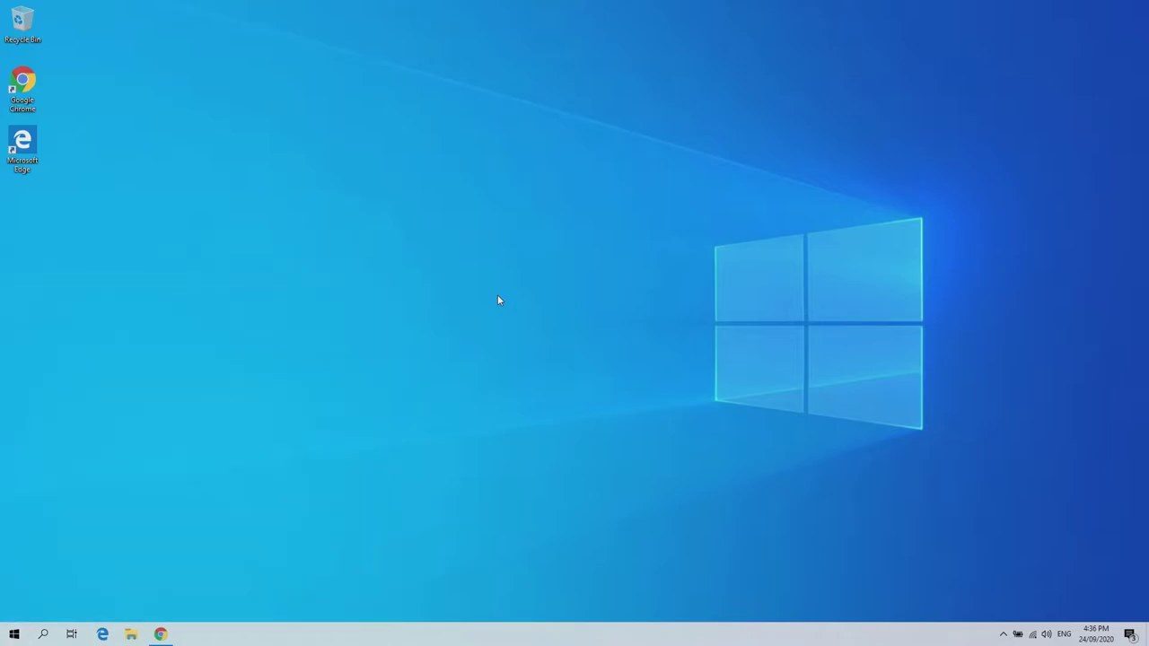
# Step: Switch to Chrome, search for "chrome web store" and open the Chrome Web Store
pyautogui.click(160, 635)
pyautogui.write('chrome web store')
pyautogui.press('Return')
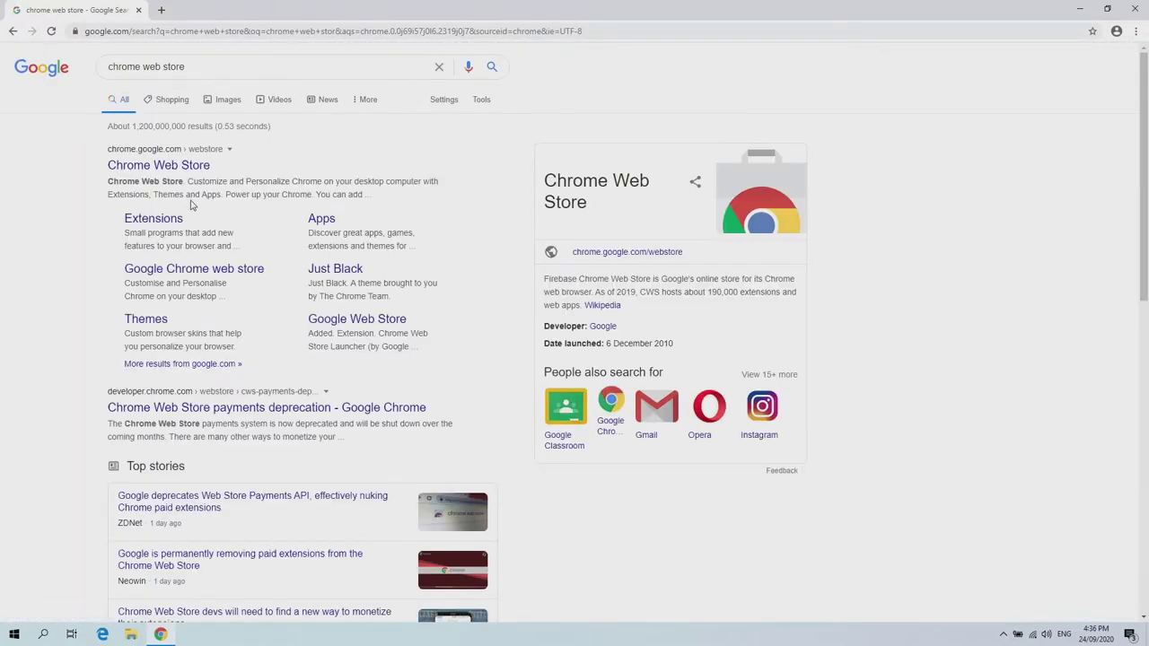
pyautogui.click(162, 164)
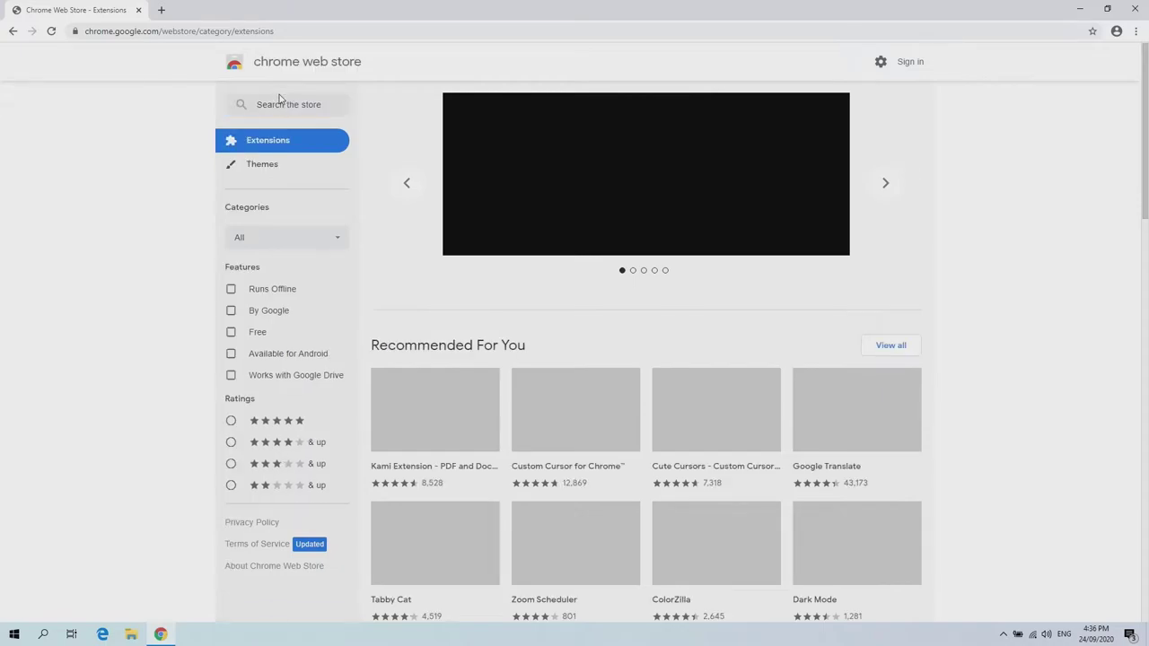
# Step: Search the store for "ublock origin" and add the uBlock Origin extension to Chrome
pyautogui.click(276, 106)
pyautogui.write('ub')
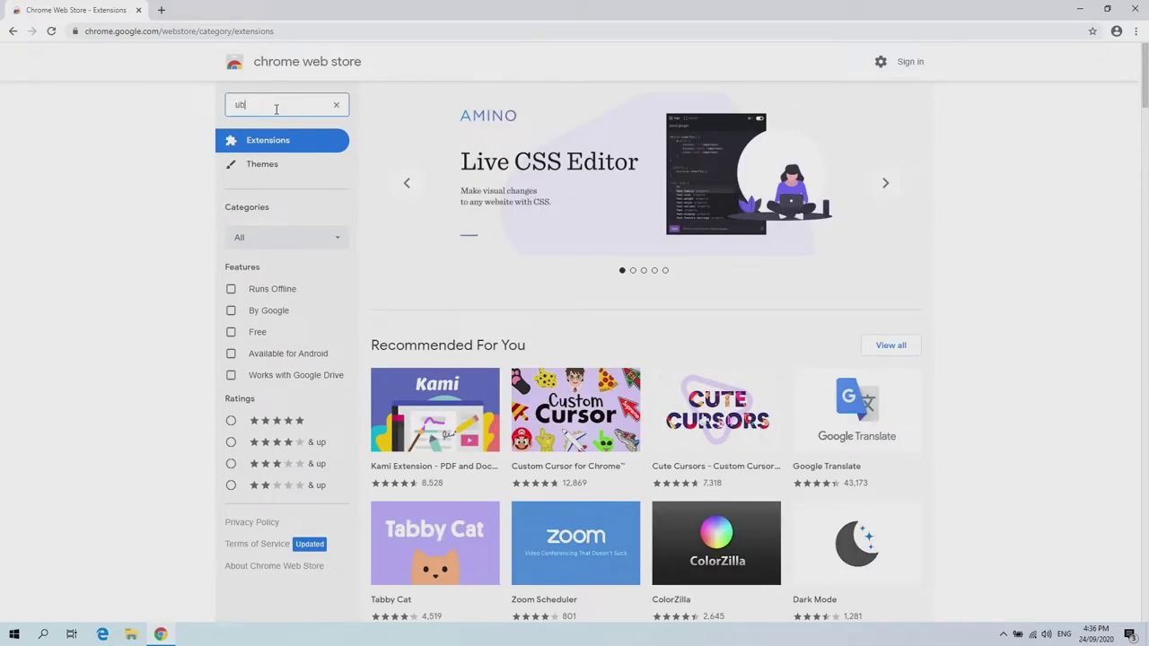
pyautogui.write('lock origin')
pyautogui.press('Return')
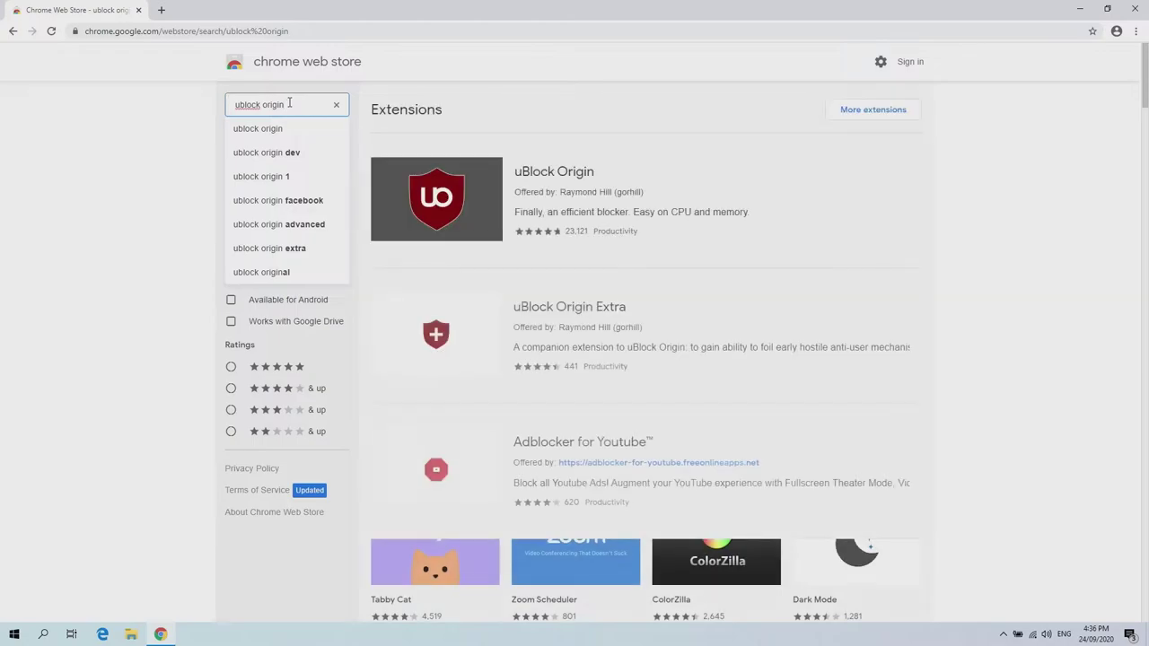
pyautogui.click(561, 177)
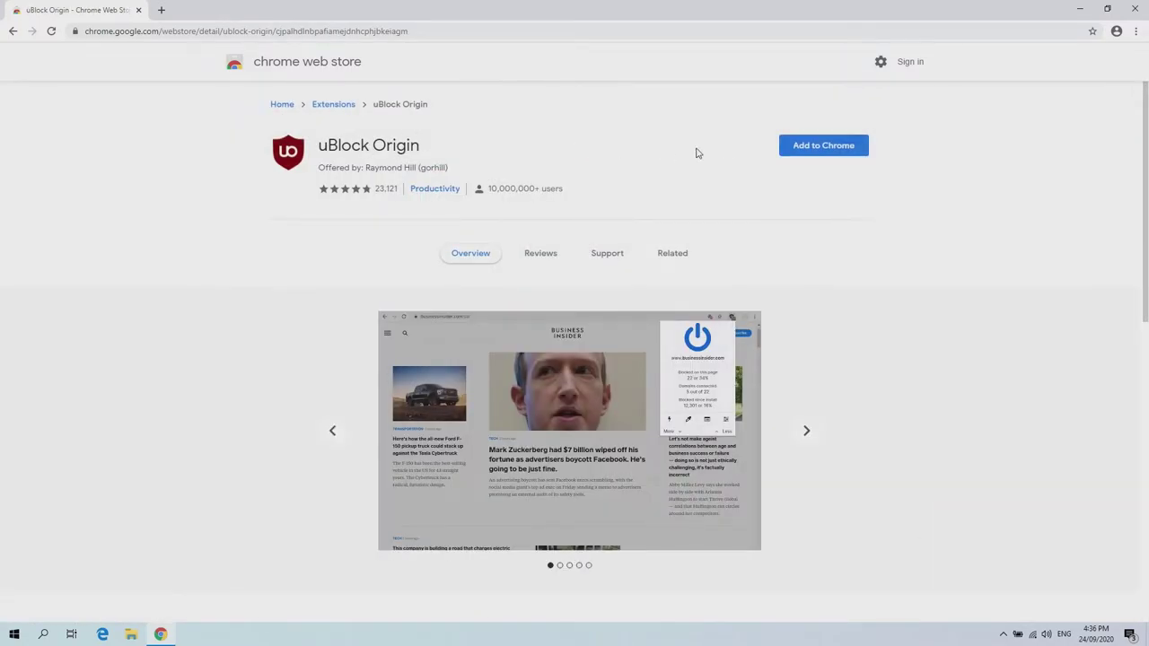
pyautogui.click(801, 154)
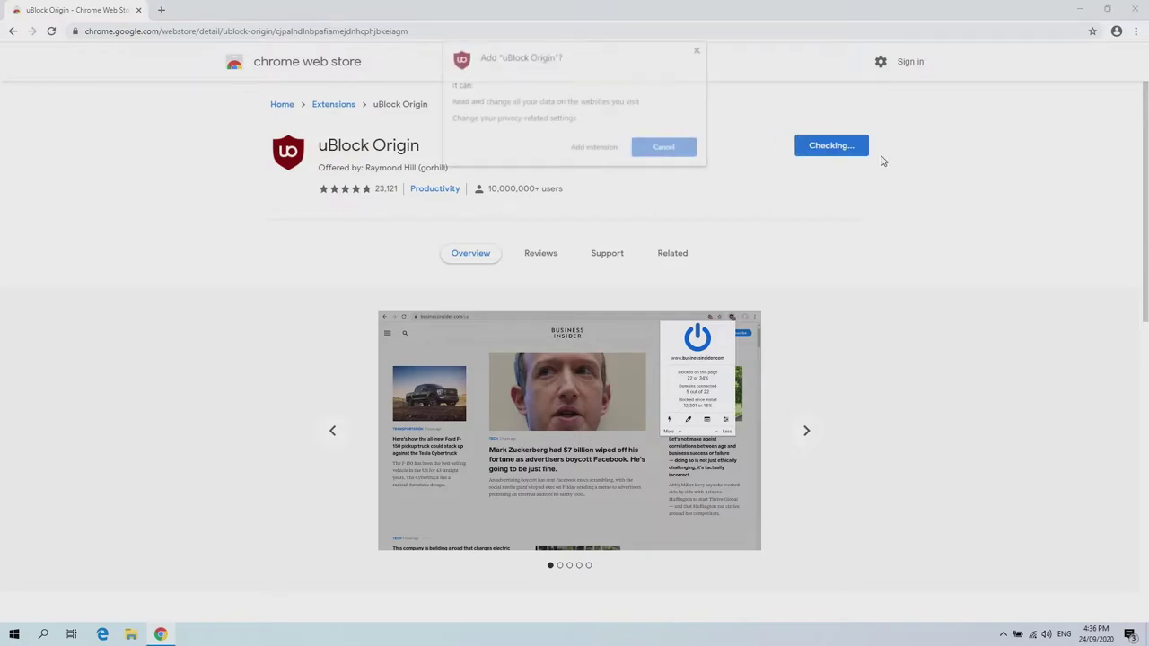
pyautogui.click(593, 147)
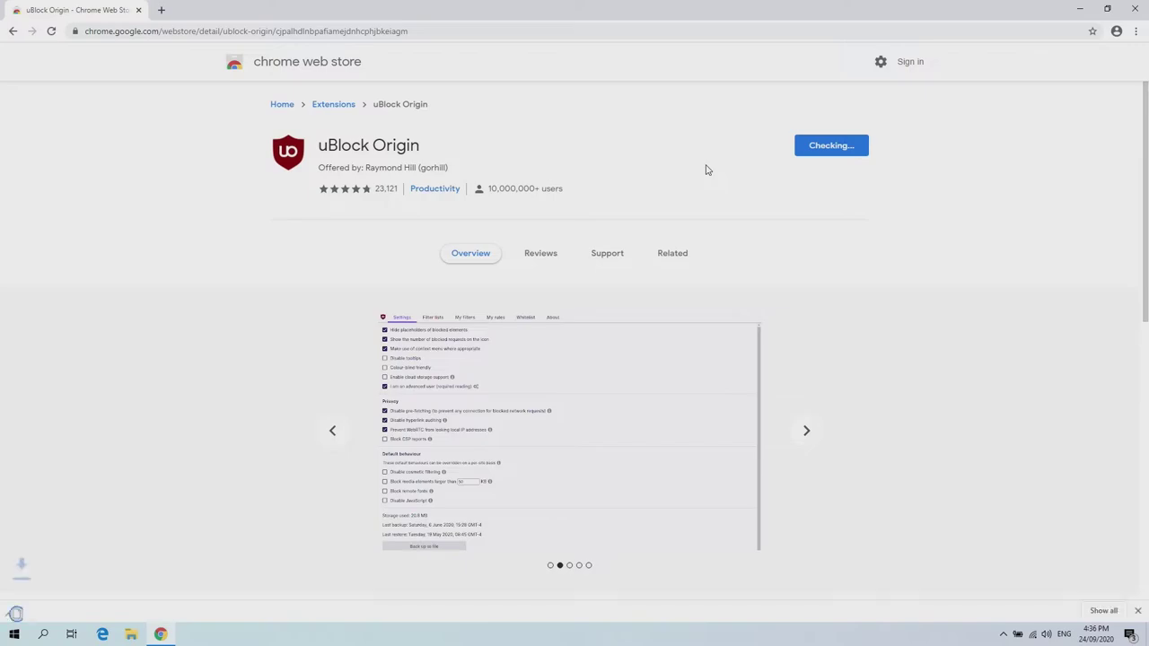
pyautogui.click(988, 118)
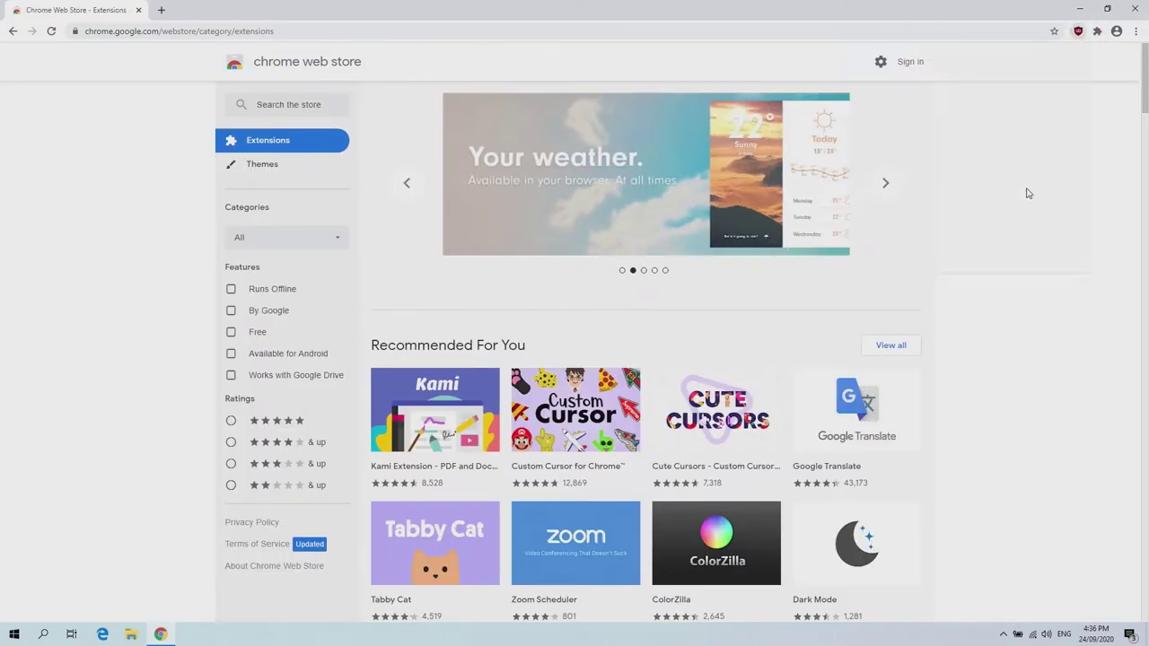
pyautogui.click(1056, 313)
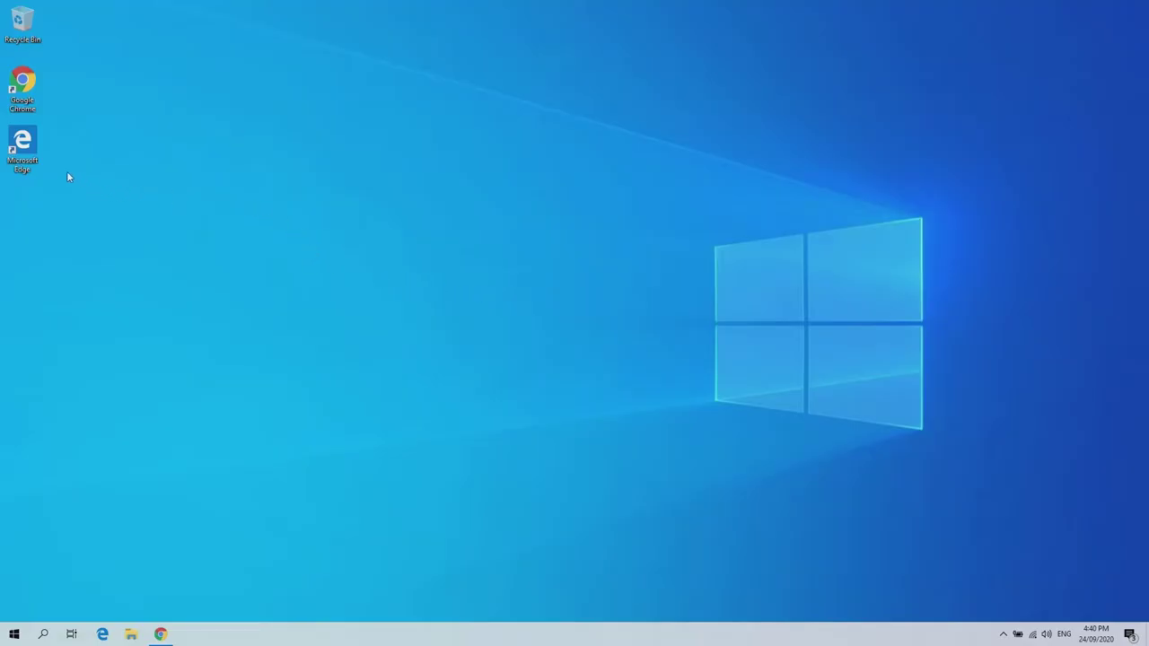
# Step: Move the Microsoft Edge desktop shortcut to the Recycle Bin and unpin Edge from the taskbar
pyautogui.moveTo(39, 139); pyautogui.dragTo(33, 23)
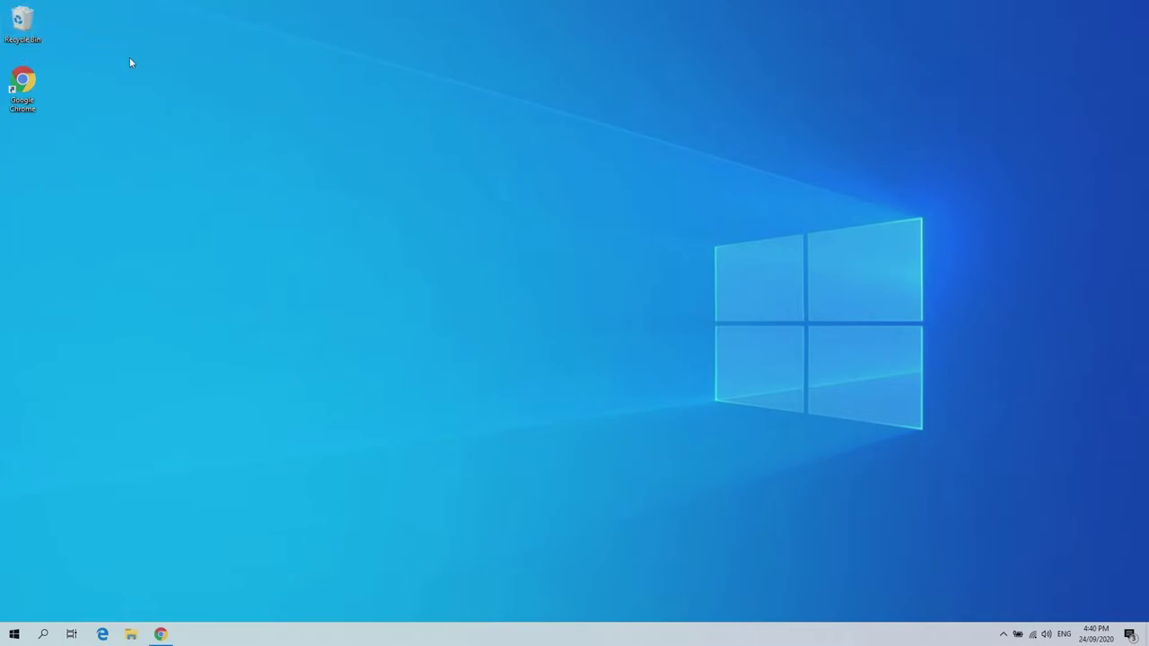
pyautogui.rightClick(102, 637)
pyautogui.click(87, 610)
# Step: Open Microsoft Store, search it for "eartrumpet" and open the EarTrumpet app page
pyautogui.click(16, 635)
pyautogui.write('microsof')
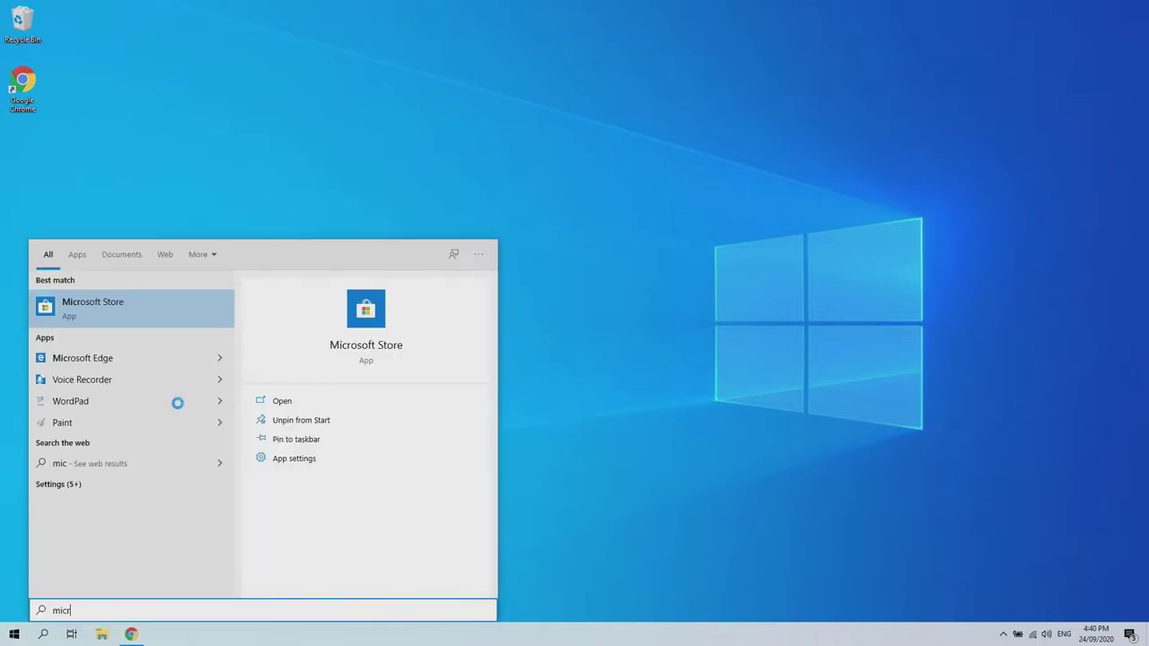
pyautogui.click(158, 297)
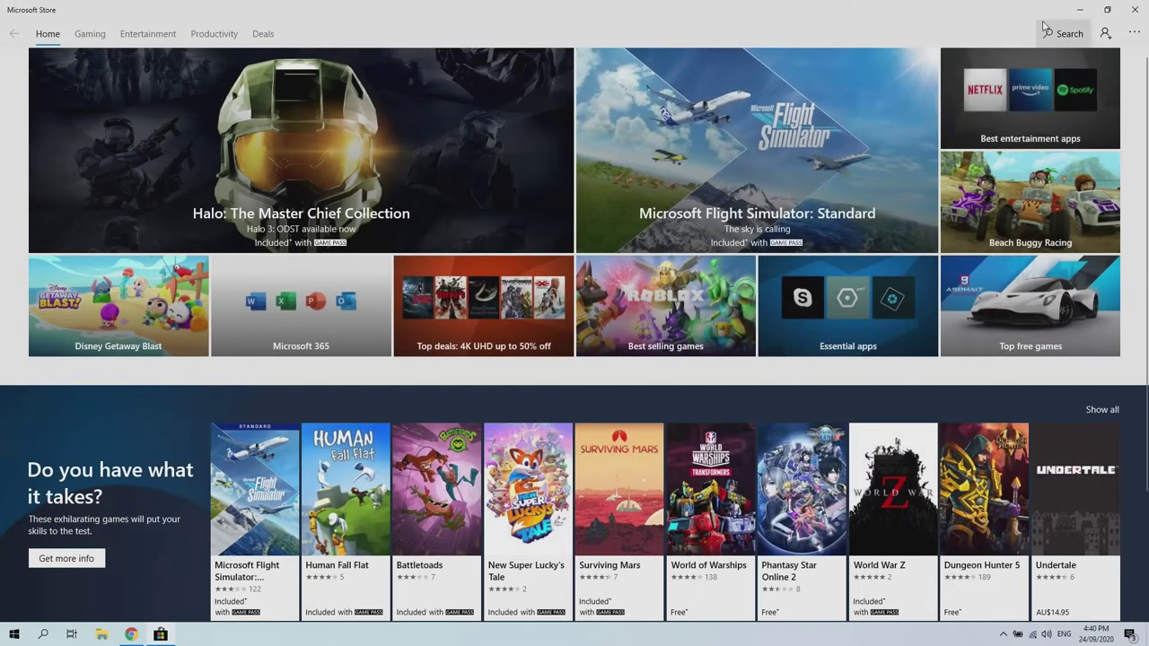
pyautogui.click(1064, 33)
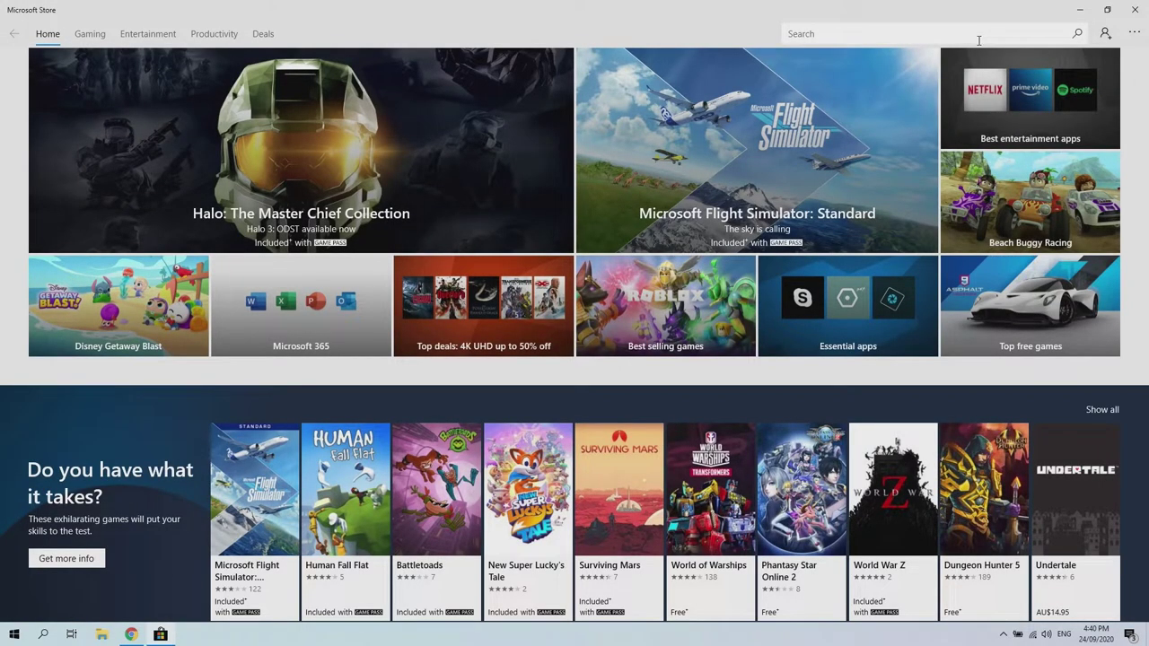
pyautogui.write('eartrumpet')
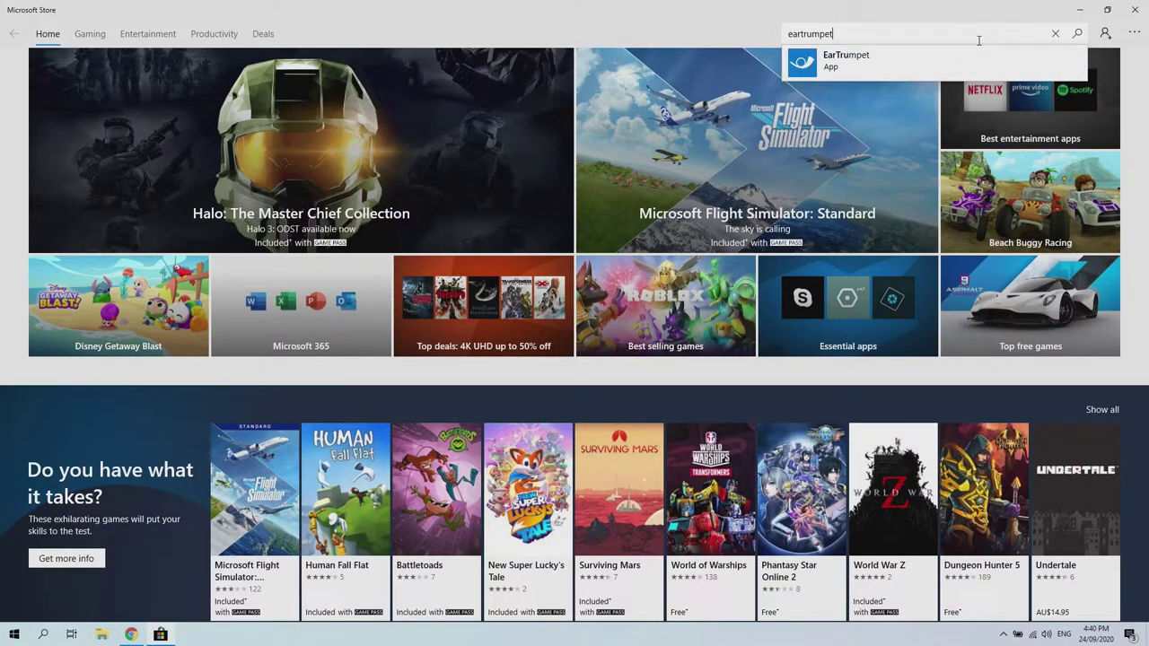
pyautogui.click(885, 64)
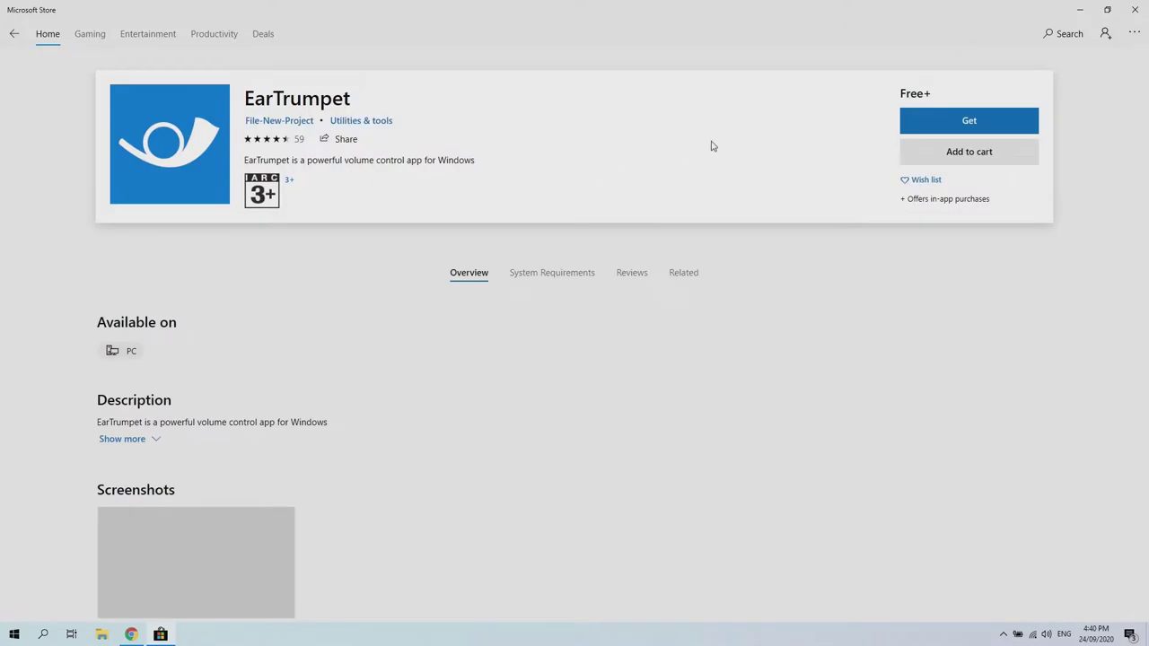
# Step: Install EarTrumpet without signing in to a Microsoft account, and close the store
pyautogui.click(914, 130)
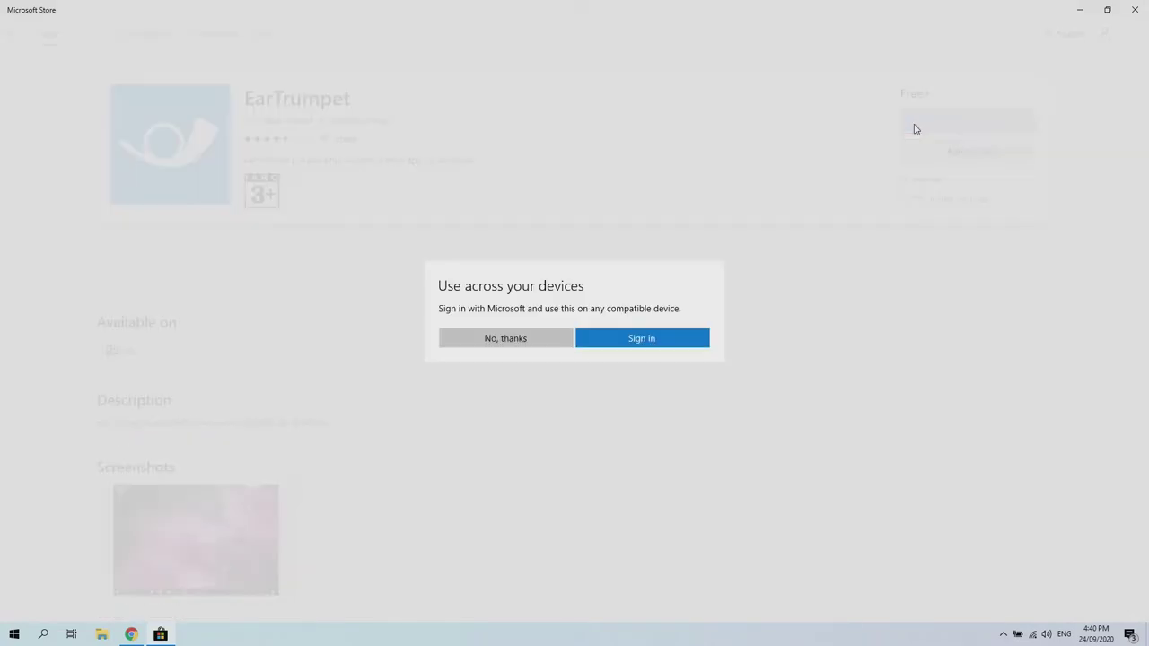
pyautogui.click(450, 338)
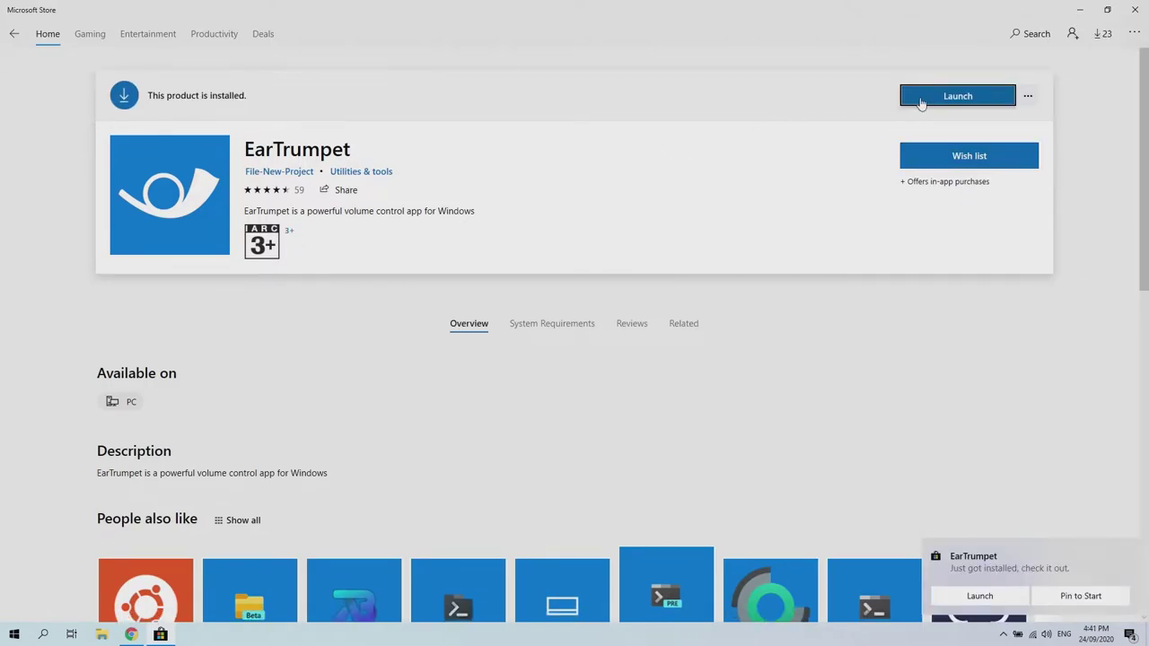
pyautogui.click(1136, 9)
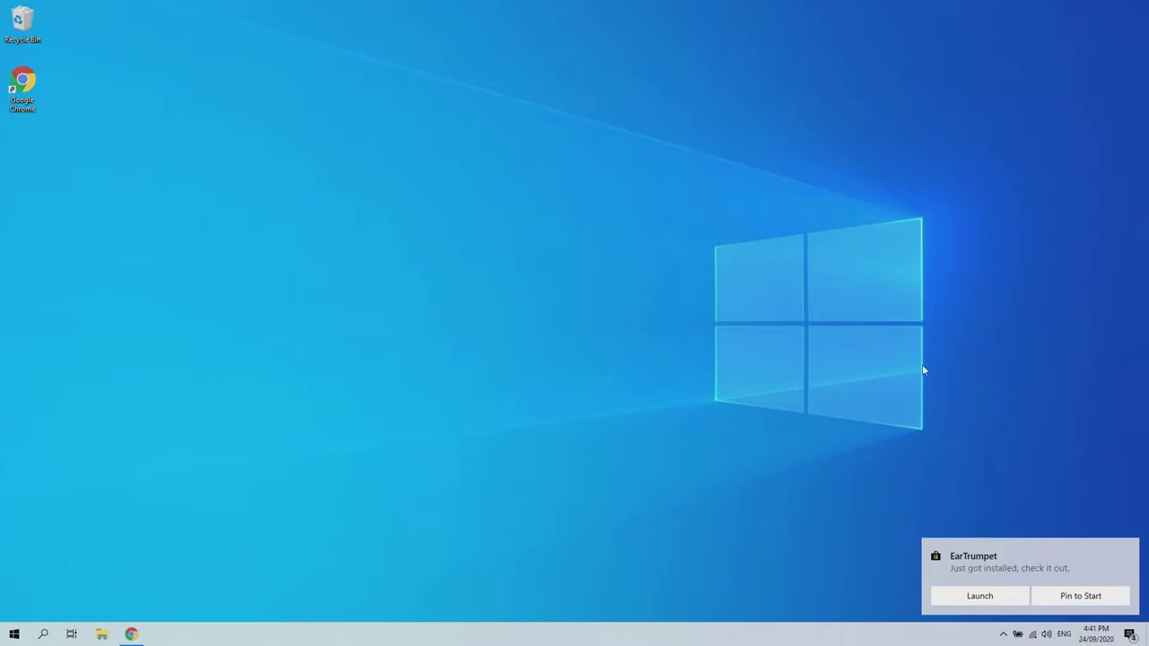
# Step: Turn off the Volume system icon in the taskbar settings, and close the Settings and EarTrumpet welcome windows
pyautogui.click(1004, 635)
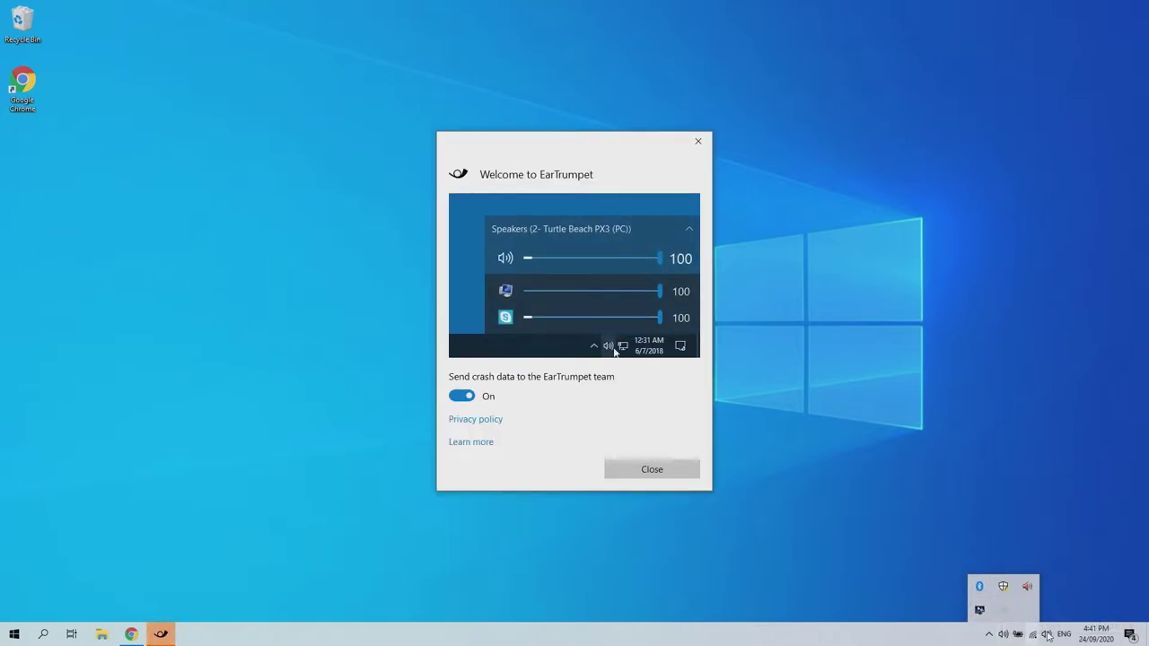
pyautogui.rightClick(973, 634)
pyautogui.click(975, 630)
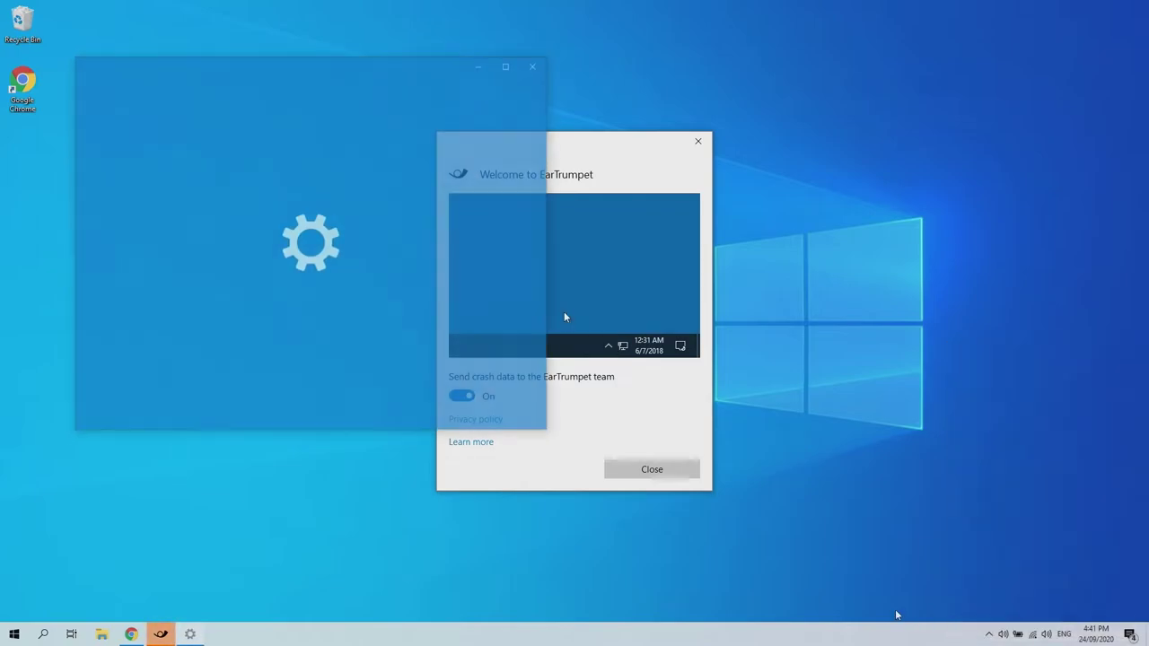
pyautogui.scroll(-5, 314, 336)
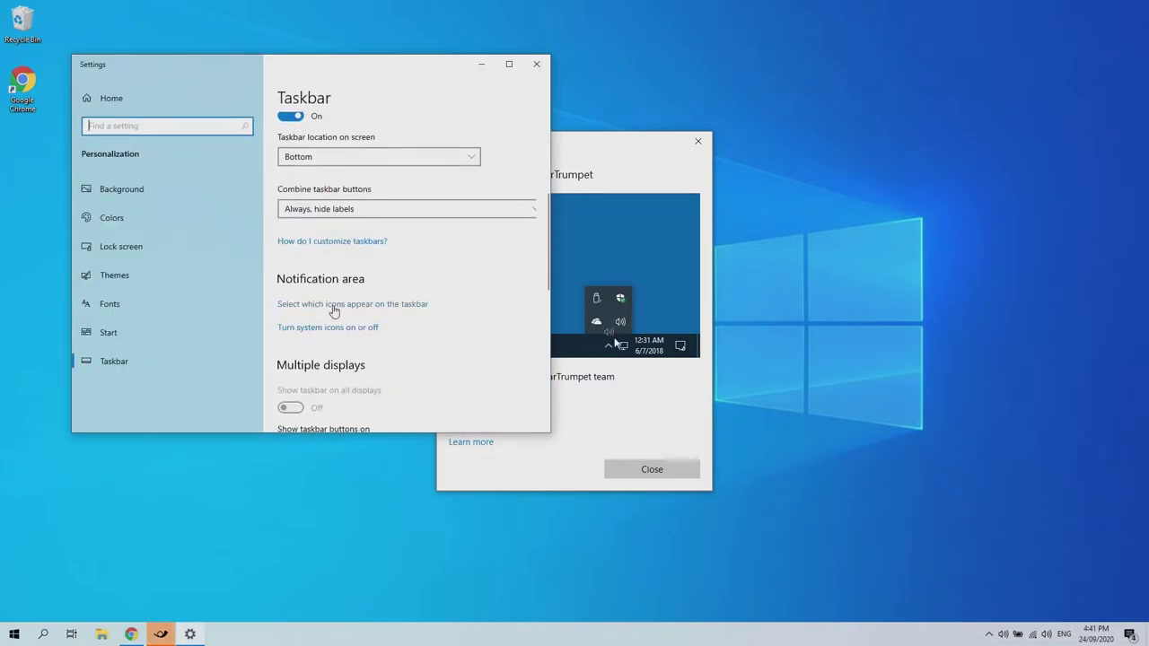
pyautogui.click(332, 330)
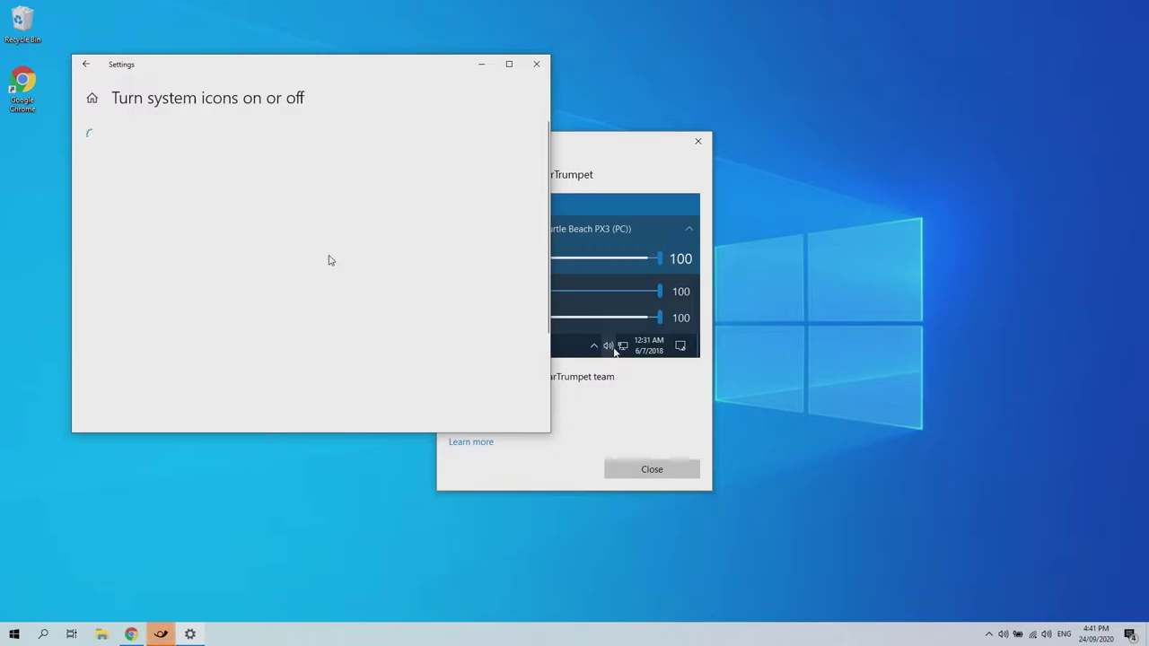
pyautogui.click(269, 178)
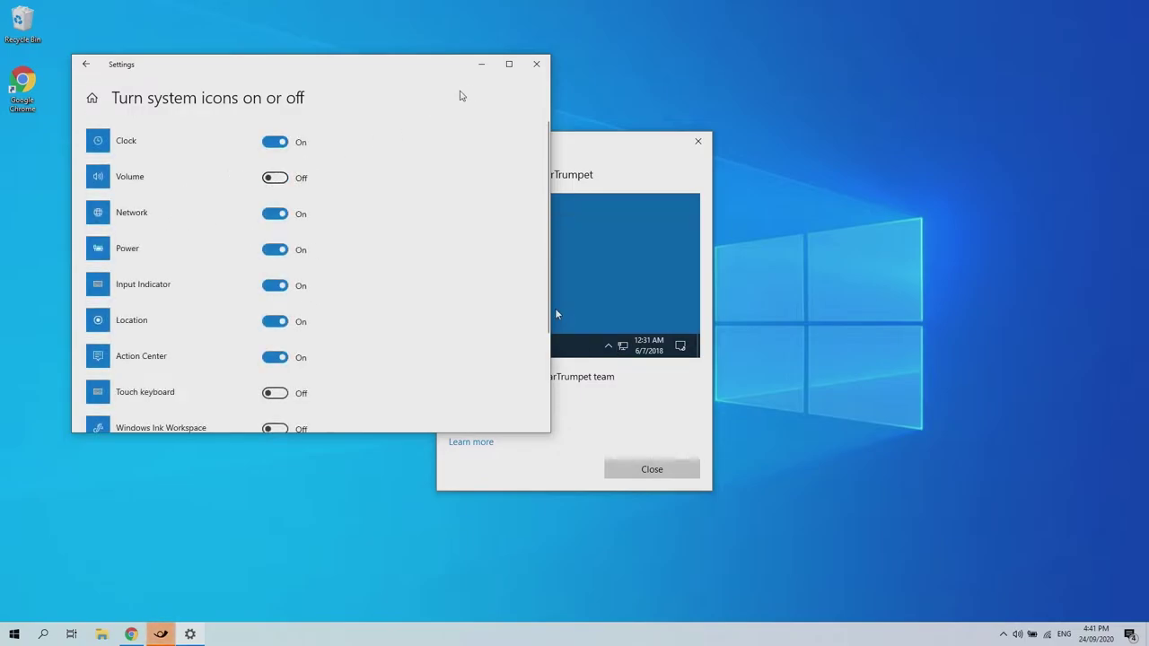
pyautogui.click(536, 63)
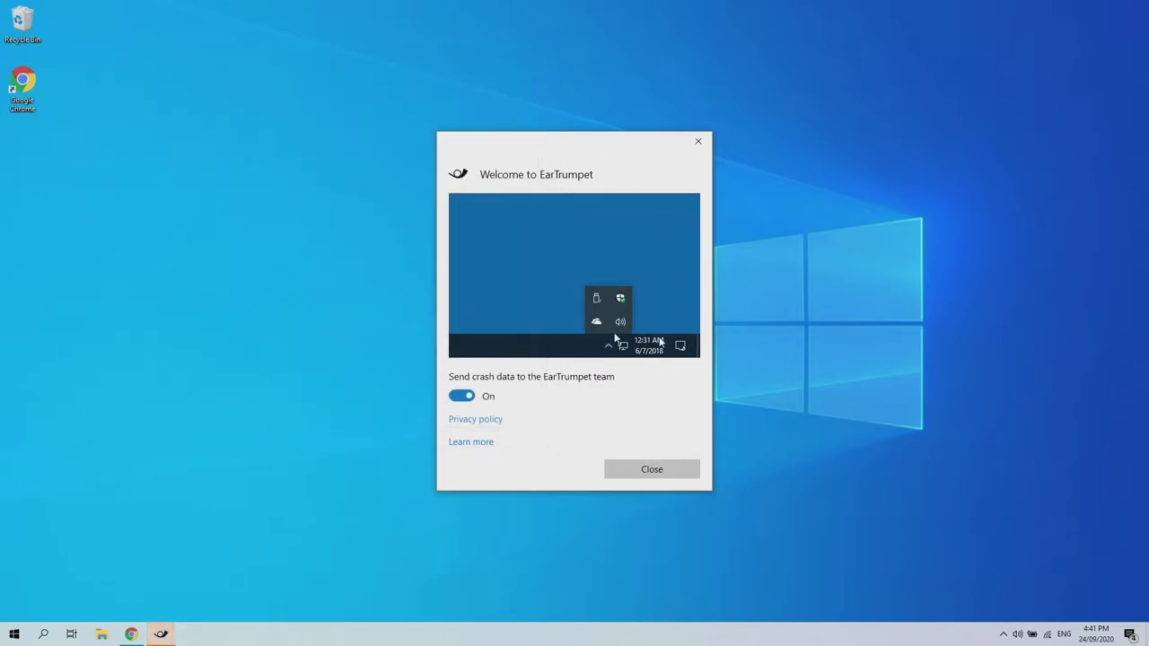
pyautogui.click(653, 468)
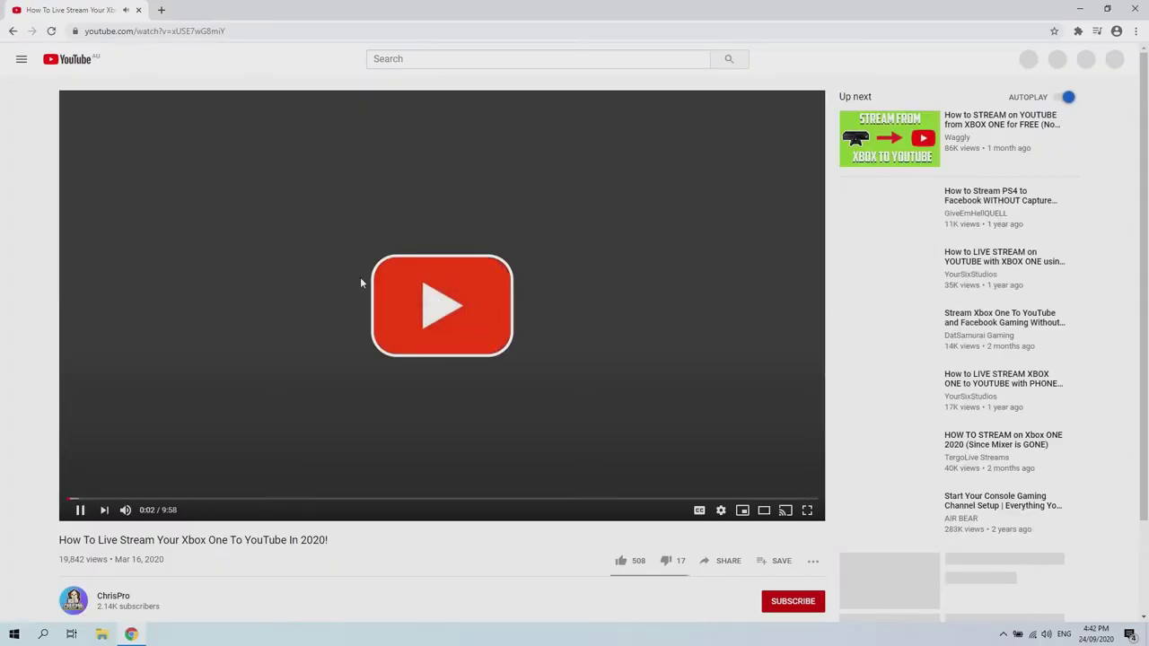
# Step: Lower Google Chrome's volume in the EarTrumpet mixer and set it back to 100
pyautogui.click(1044, 637)
pyautogui.moveTo(1098, 609)
pyautogui.mouseDown()
pyautogui.moveTo(987, 609)
pyautogui.moveTo(1076, 607)
pyautogui.mouseUp()
pyautogui.click(1109, 607)
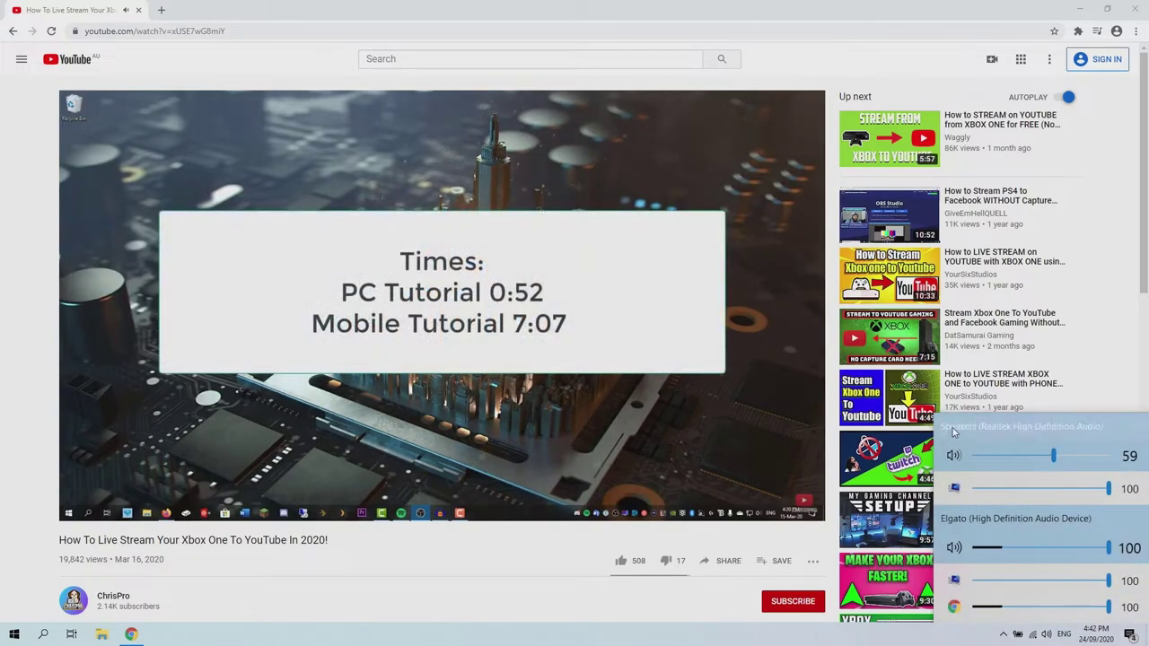
# Step: Show the playback devices available for Google Chrome's audio in the EarTrumpet mixer
pyautogui.click(952, 607)
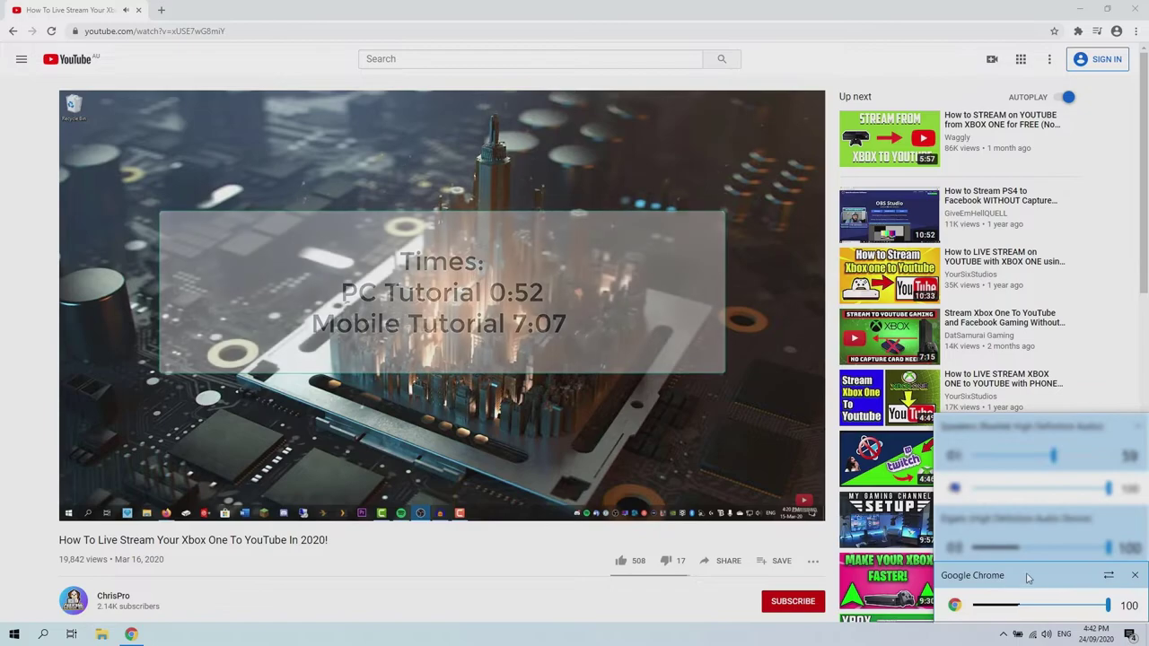
pyautogui.click(1110, 578)
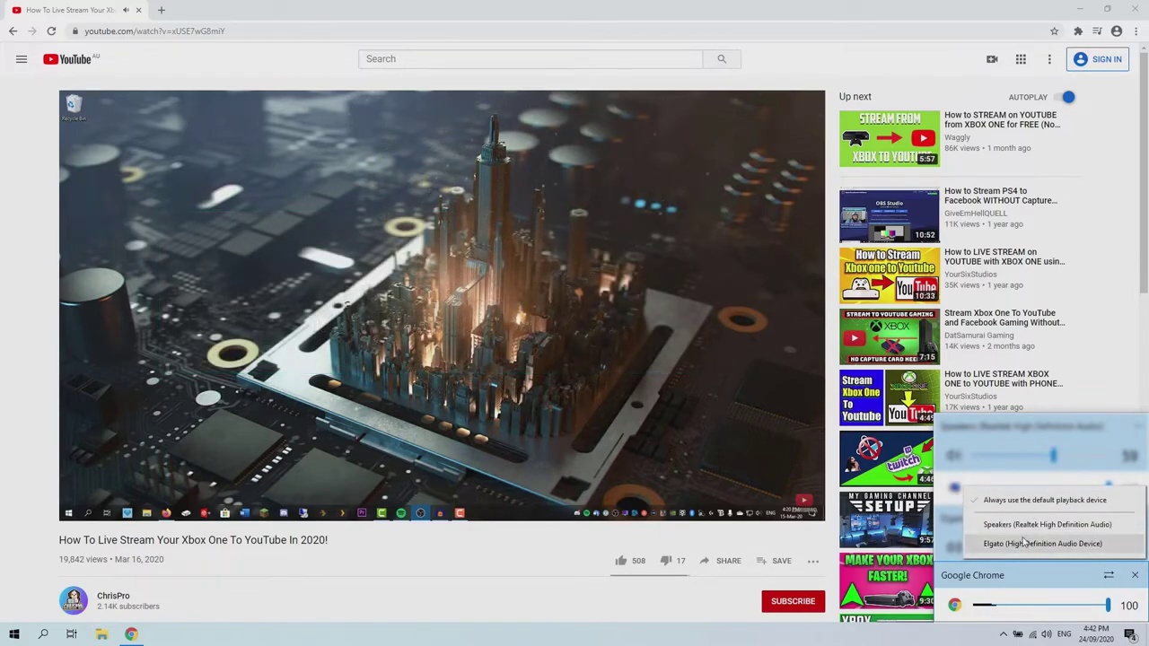
pyautogui.click(968, 524)
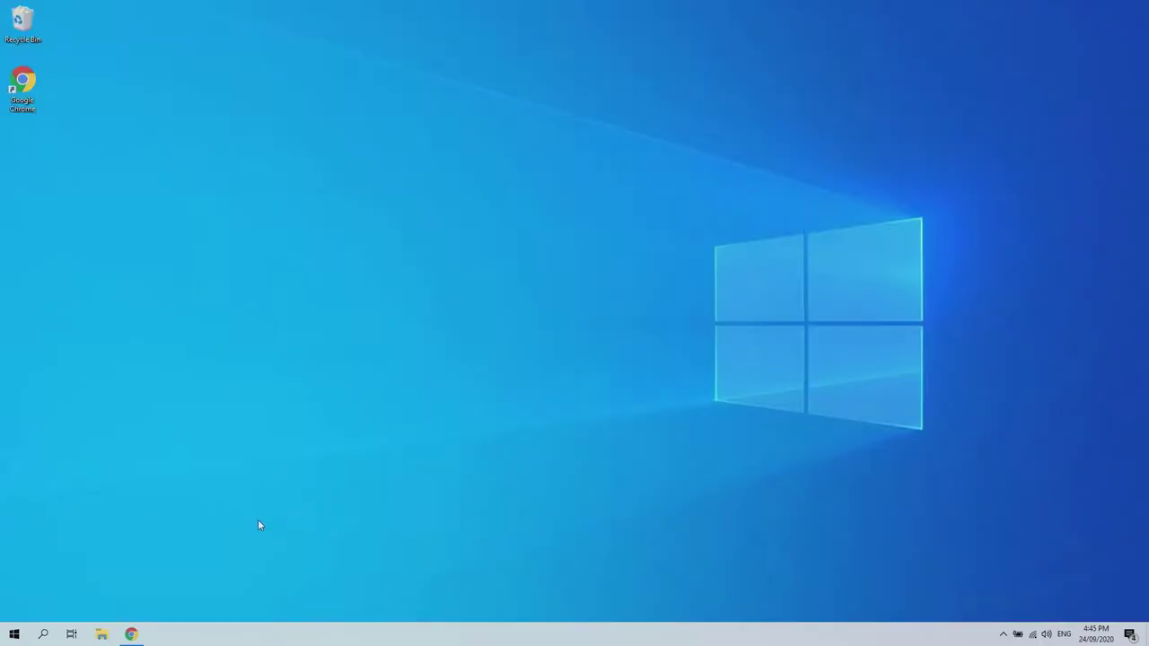
# Step: Unpin the Outlook, Word and Excel tiles from the tile folder in the Start menu's Productivity group
pyautogui.click(12, 639)
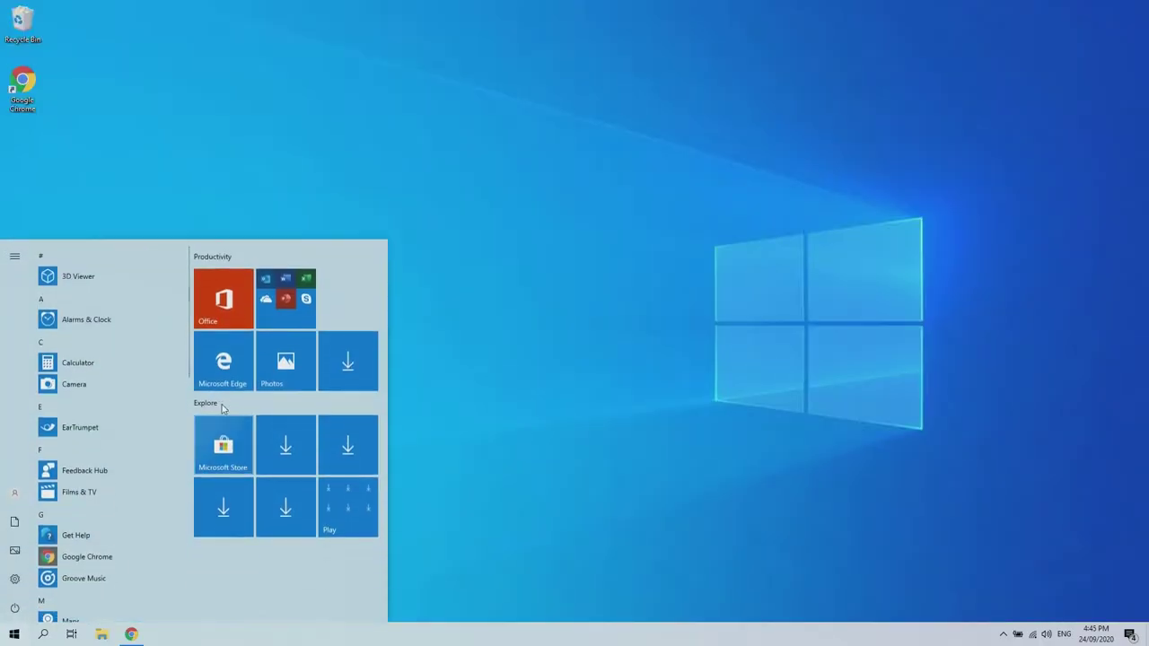
pyautogui.click(286, 296)
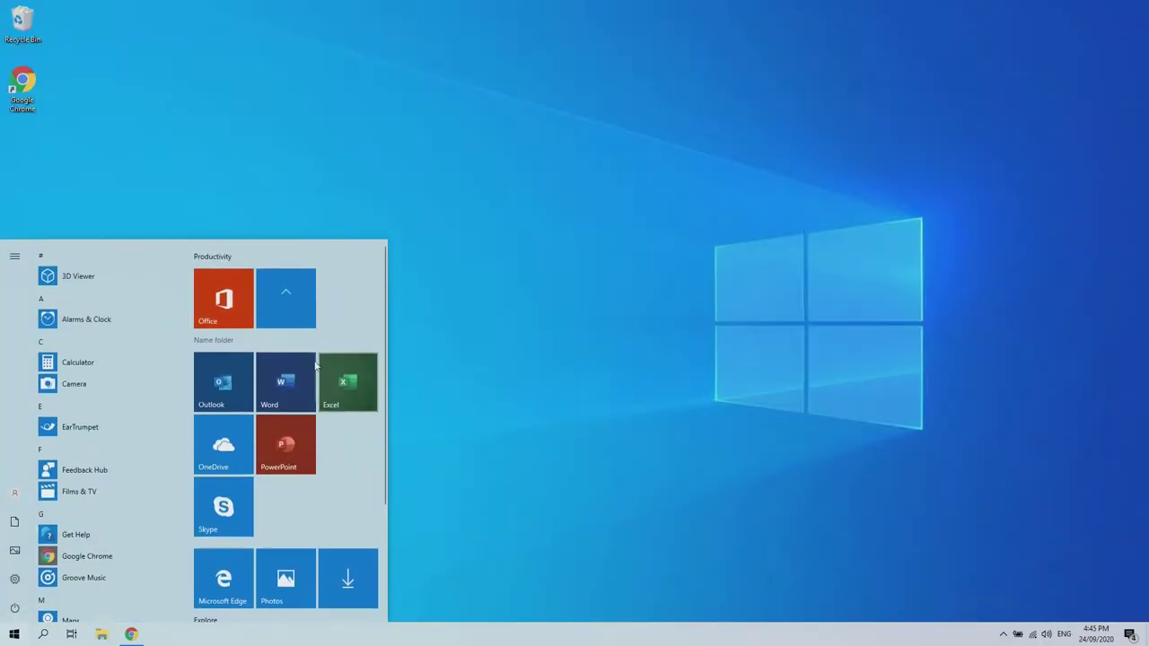
pyautogui.rightClick(235, 398)
pyautogui.click(283, 406)
pyautogui.rightClick(285, 383)
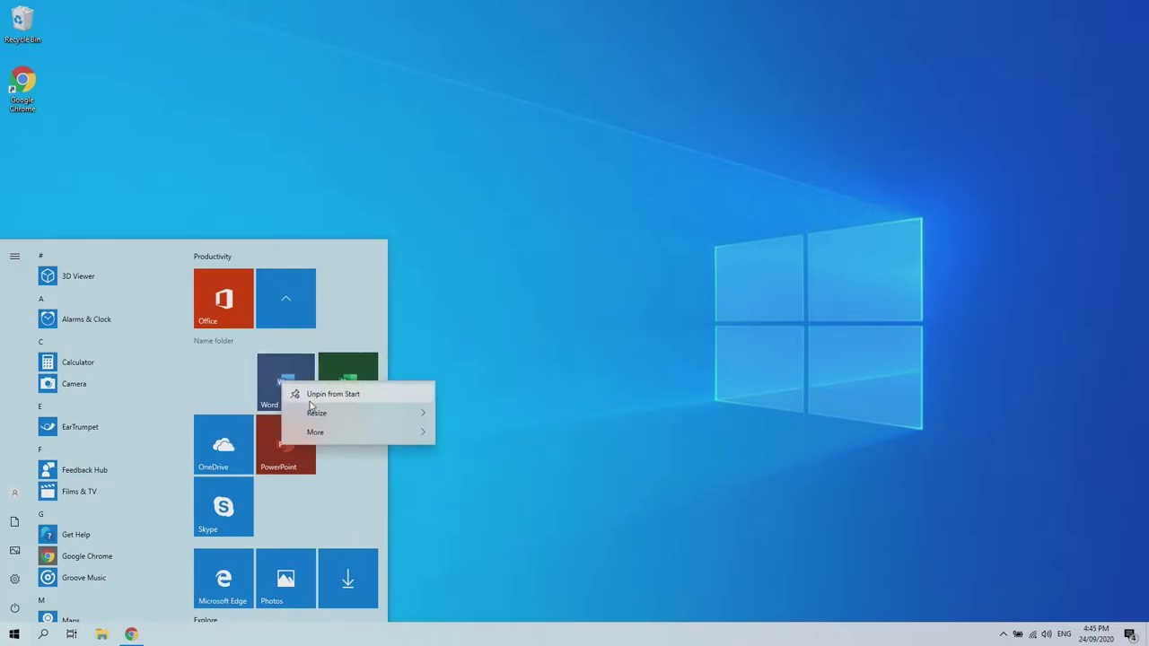
pyautogui.click(302, 393)
pyautogui.rightClick(341, 377)
pyautogui.click(352, 384)
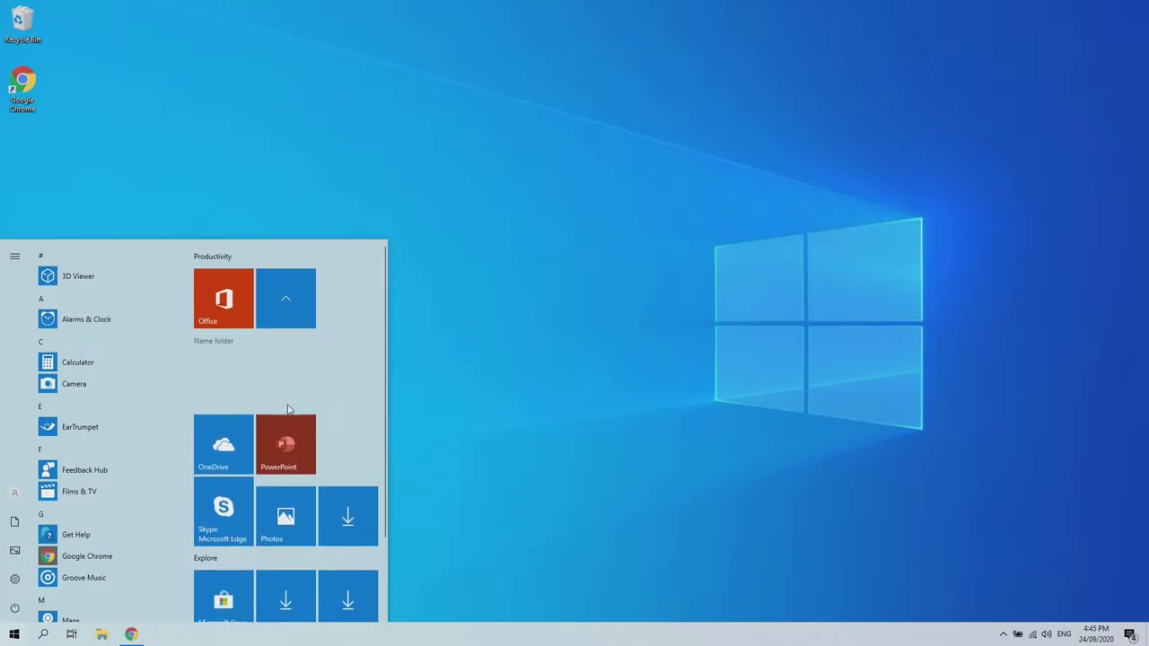
# Step: Unpin the PowerPoint, OneDrive and Microsoft Edge tiles from the Start menu
pyautogui.rightClick(280, 449)
pyautogui.click(325, 459)
pyautogui.rightClick(230, 435)
pyautogui.click(250, 458)
pyautogui.rightClick(235, 452)
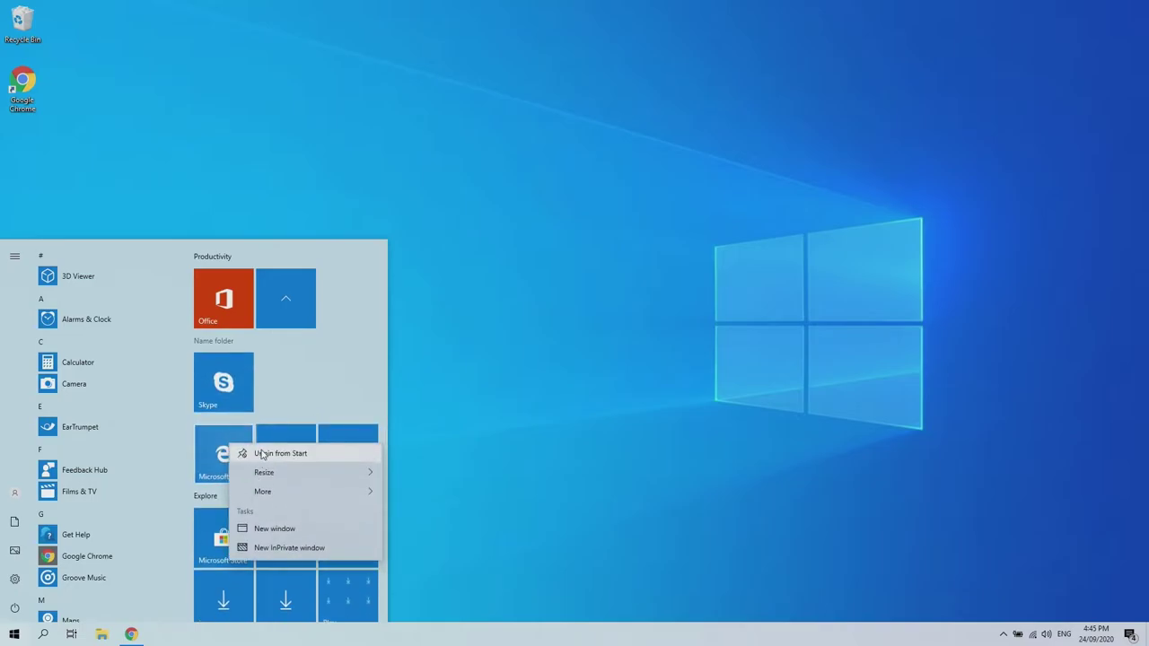
pyautogui.click(274, 460)
# Step: Unpin the remaining Productivity tiles, including Photos and Skype, from the Start menu, keeping only Office in that group
pyautogui.rightClick(300, 342)
pyautogui.click(334, 353)
pyautogui.click(295, 322)
pyautogui.moveTo(223, 382); pyautogui.dragTo(224, 506)
pyautogui.rightClick(224, 506)
pyautogui.click(254, 508)
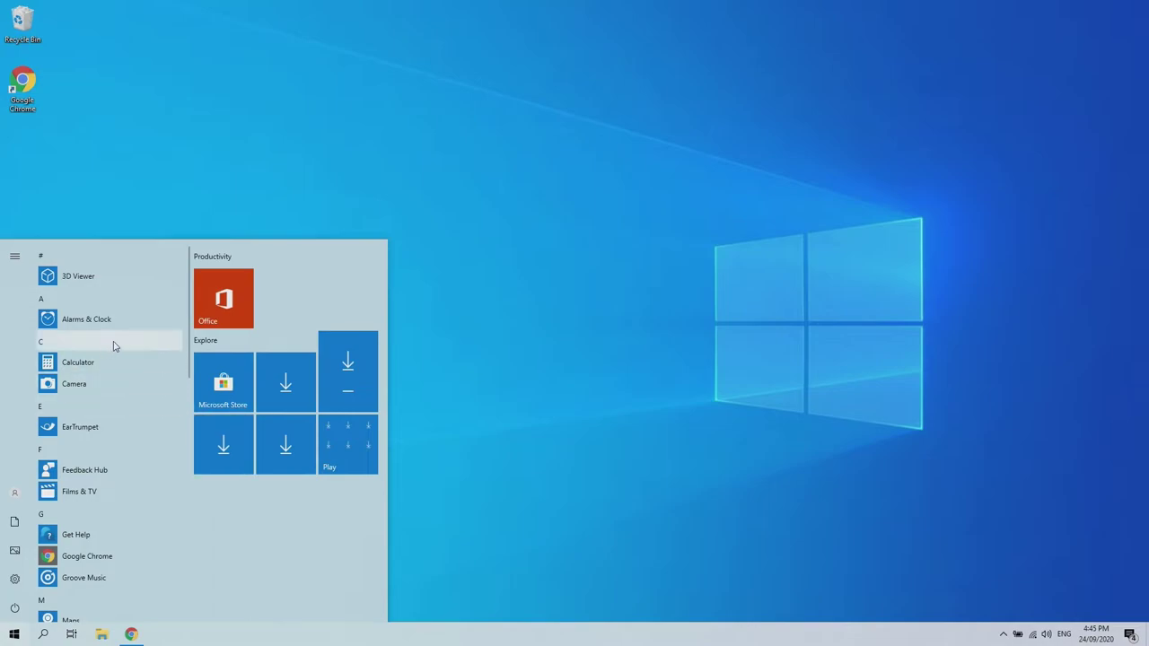
# Step: Uninstall the 3D Viewer and Films & TV apps from the Start menu's app list
pyautogui.rightClick(90, 285)
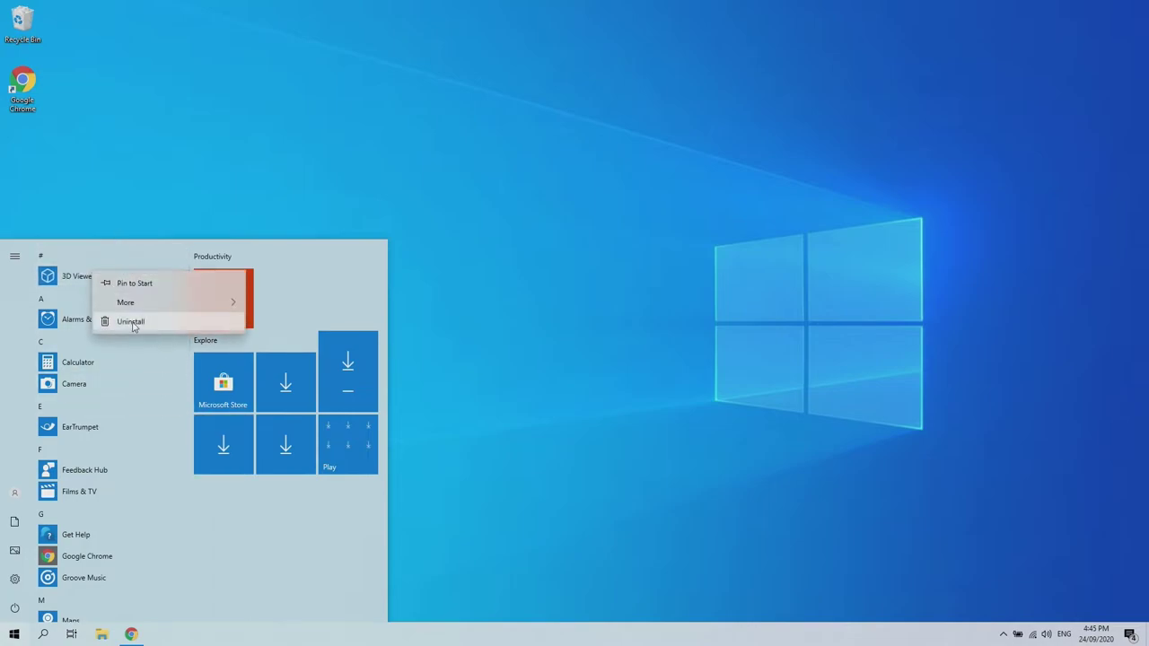
pyautogui.click(135, 323)
pyautogui.click(158, 248)
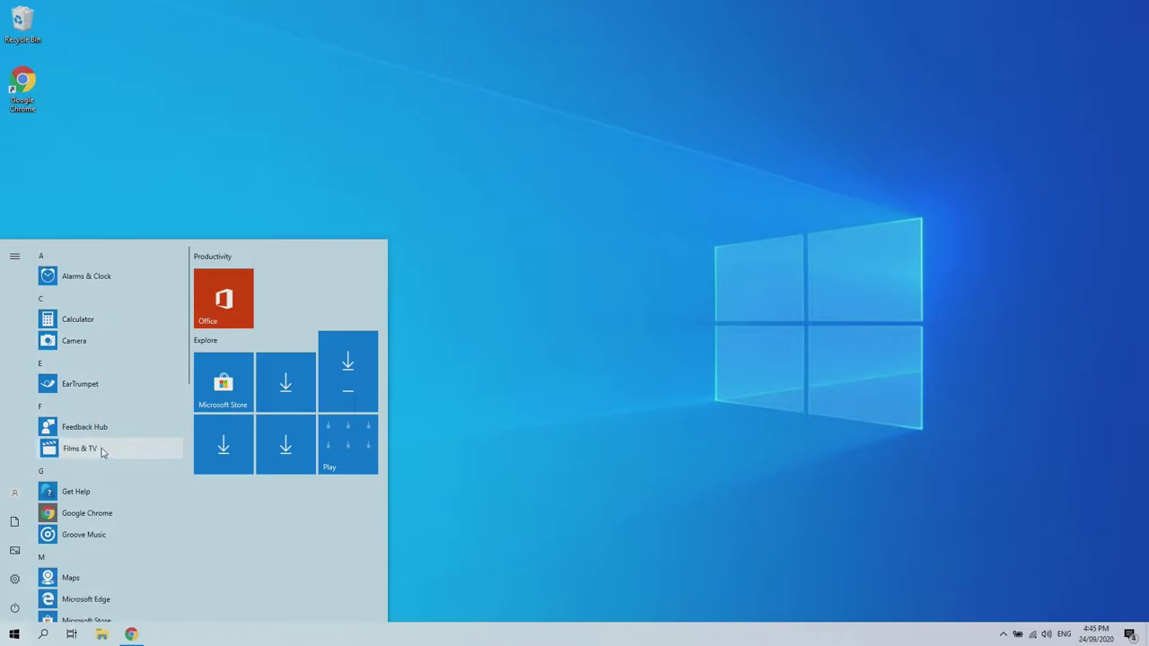
pyautogui.rightClick(101, 452)
pyautogui.click(134, 498)
pyautogui.click(154, 415)
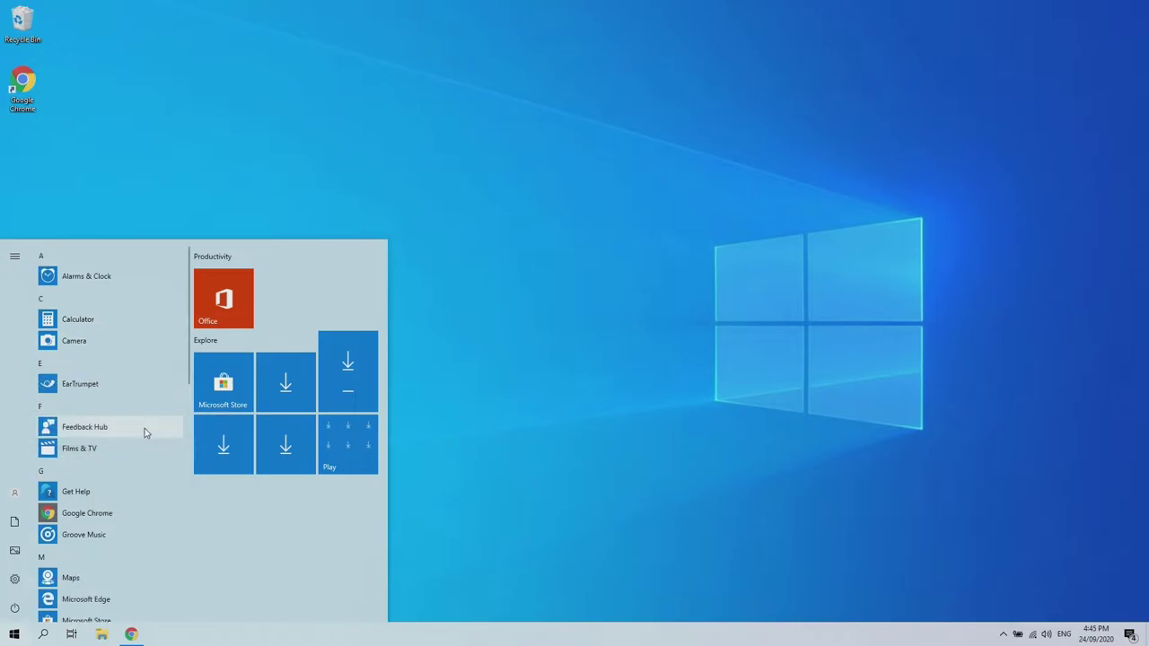
# Step: Uninstall the Feedback Hub app from the Start menu's app list
pyautogui.rightClick(87, 433)
pyautogui.click(143, 480)
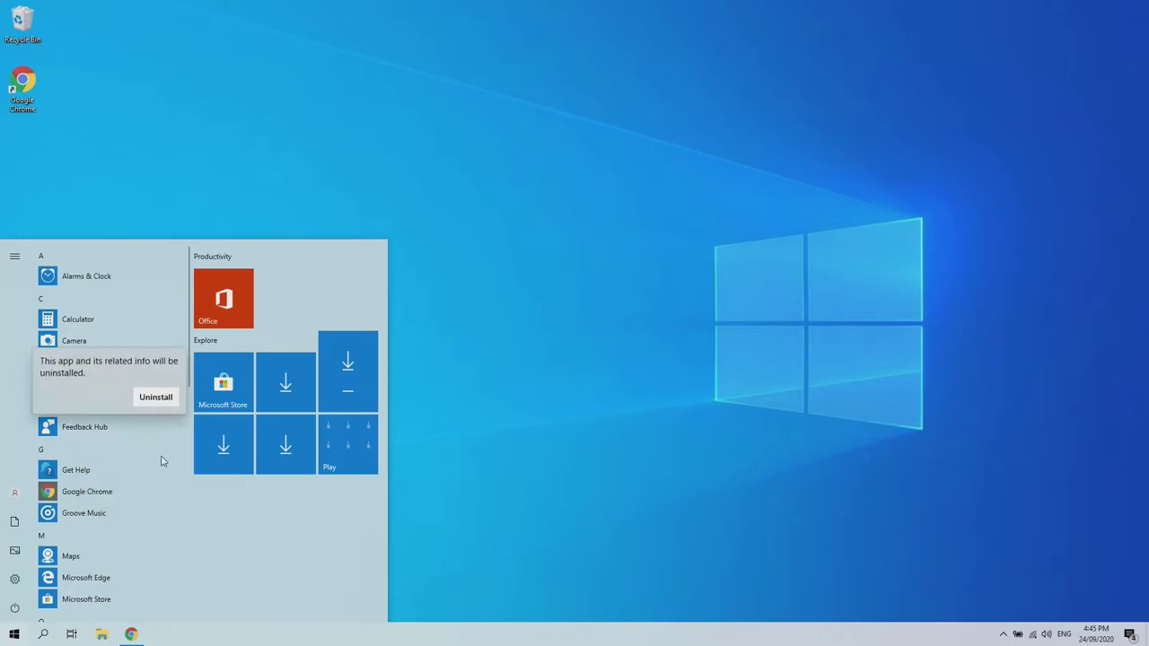
pyautogui.click(155, 397)
# Step: Uninstall the Tips app from the Start menu's app list
pyautogui.scroll(-4, 161, 431)
pyautogui.rightClick(100, 335)
pyautogui.click(144, 380)
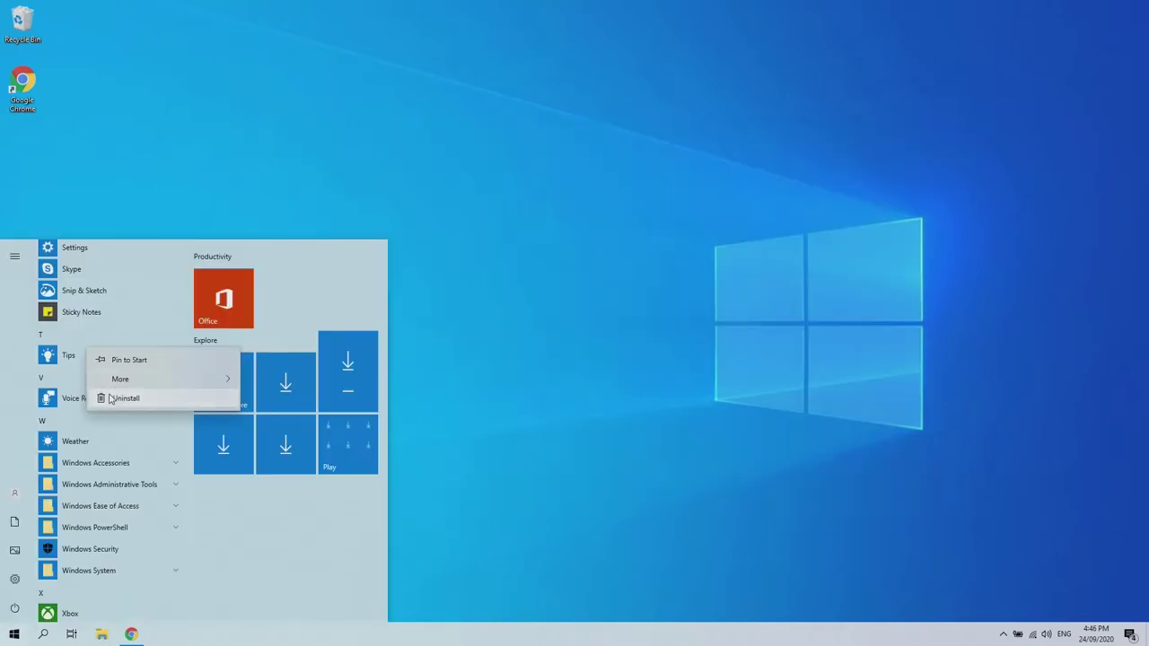
pyautogui.click(116, 397)
pyautogui.click(157, 325)
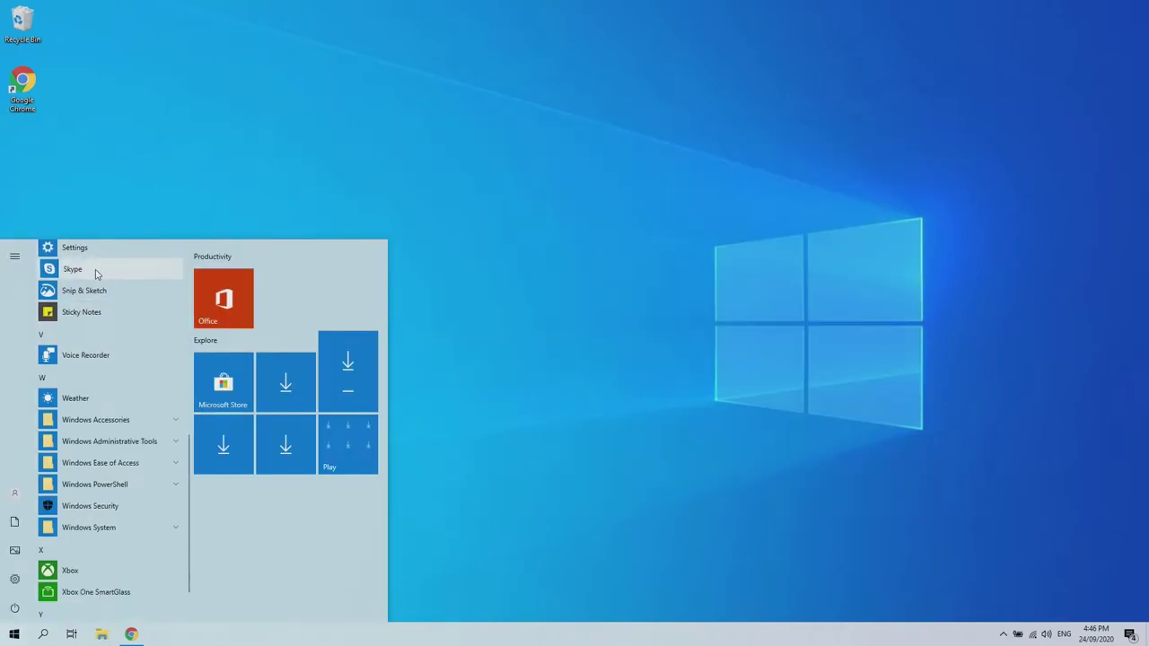
# Step: Uninstall the Skype app and close the Start menu
pyautogui.rightClick(96, 274)
pyautogui.click(126, 317)
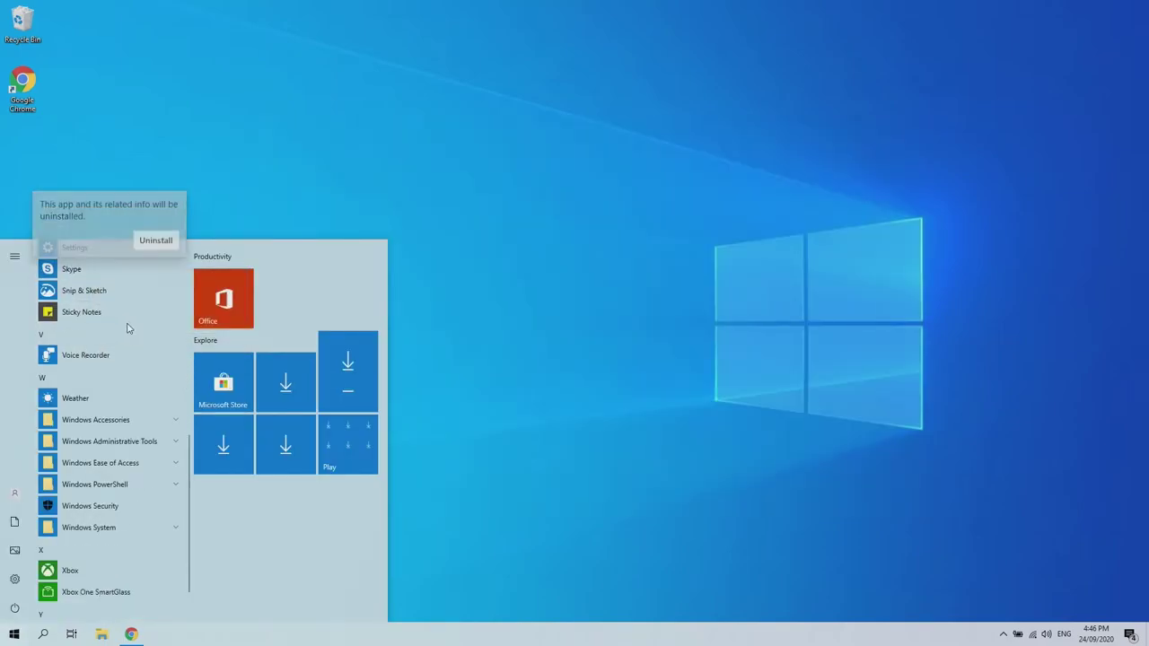
pyautogui.click(151, 238)
pyautogui.click(593, 319)
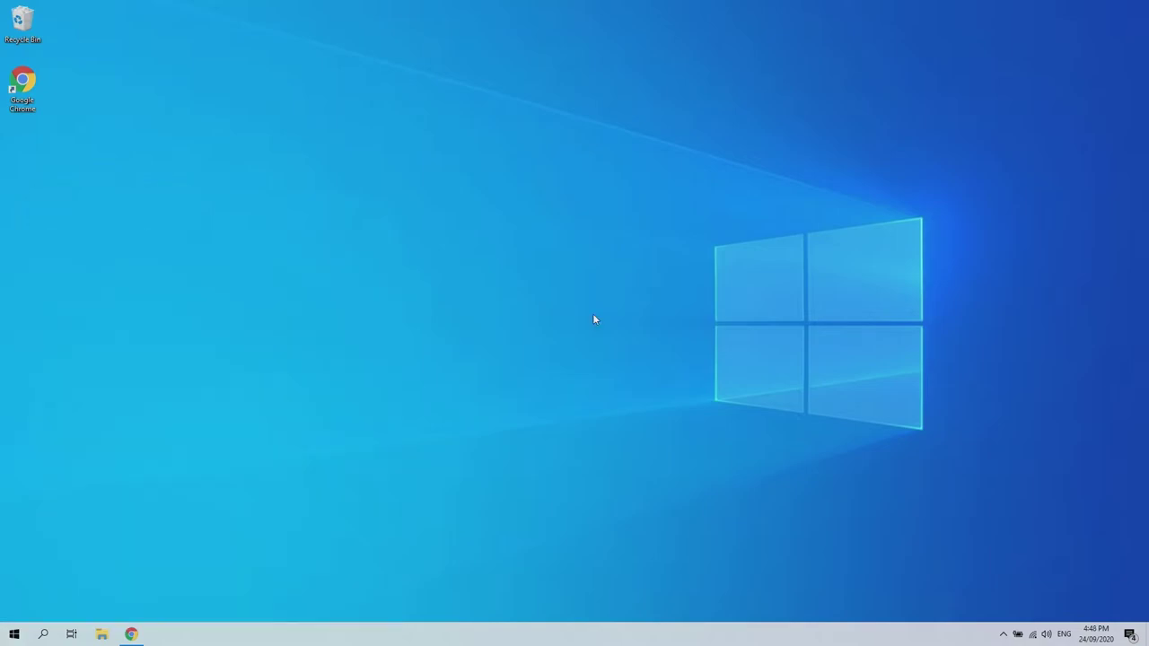
# Step: Open the display adapter properties for Display 2 from the advanced display settings
pyautogui.click(14, 634)
pyautogui.click(19, 579)
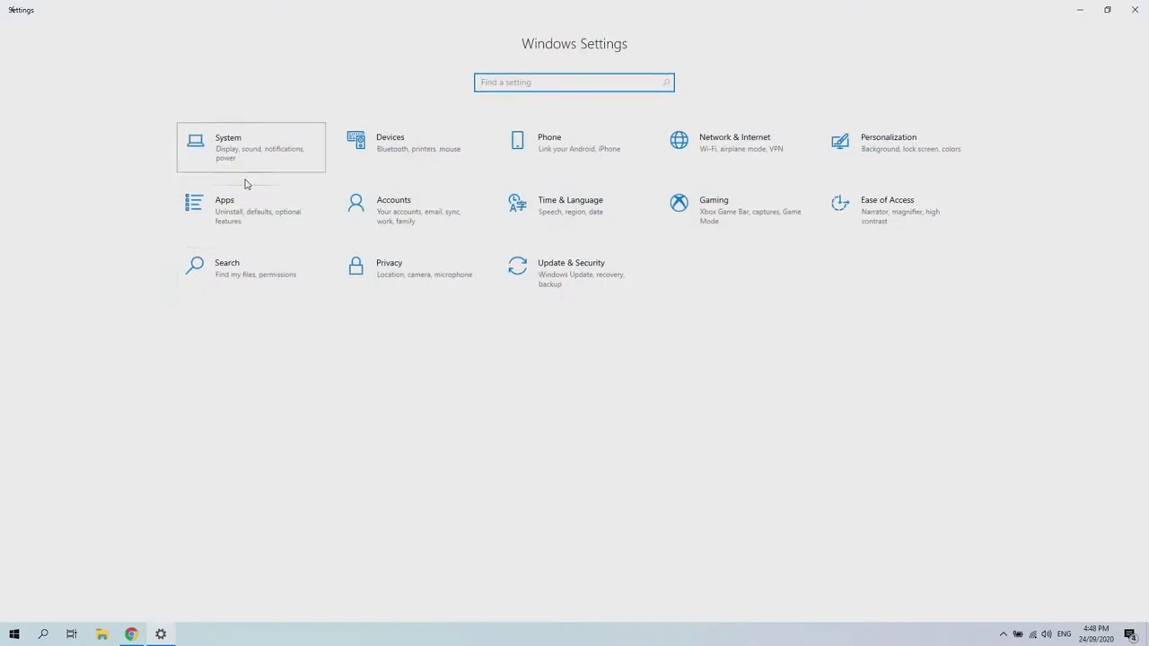
pyautogui.click(244, 178)
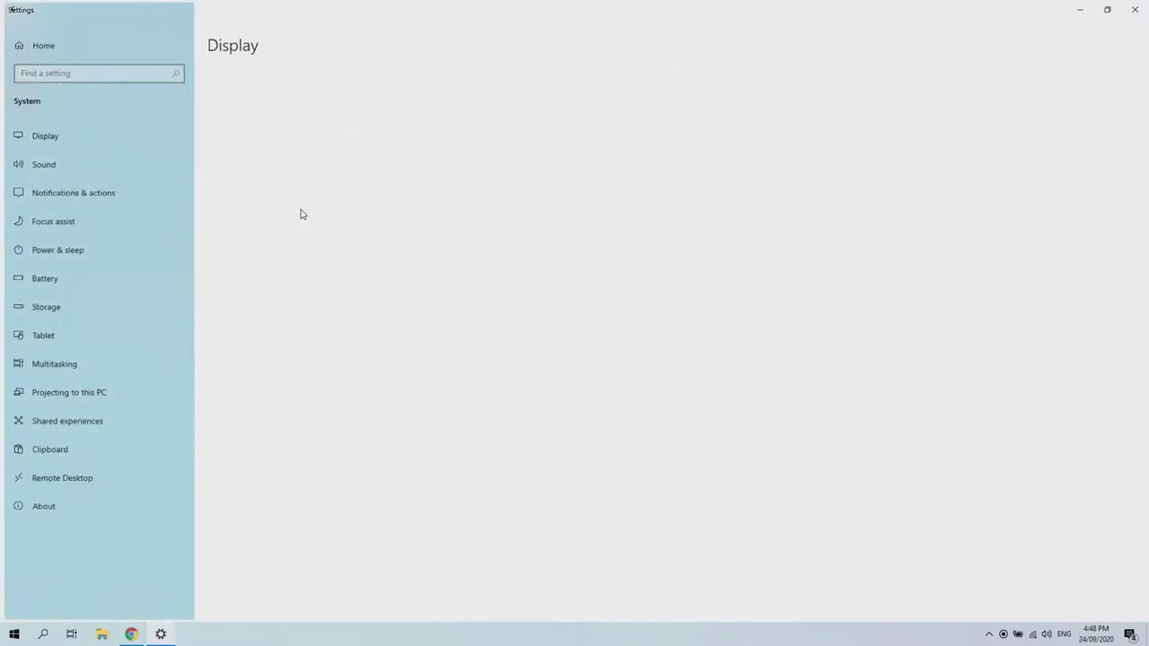
pyautogui.scroll(-3, 344, 226)
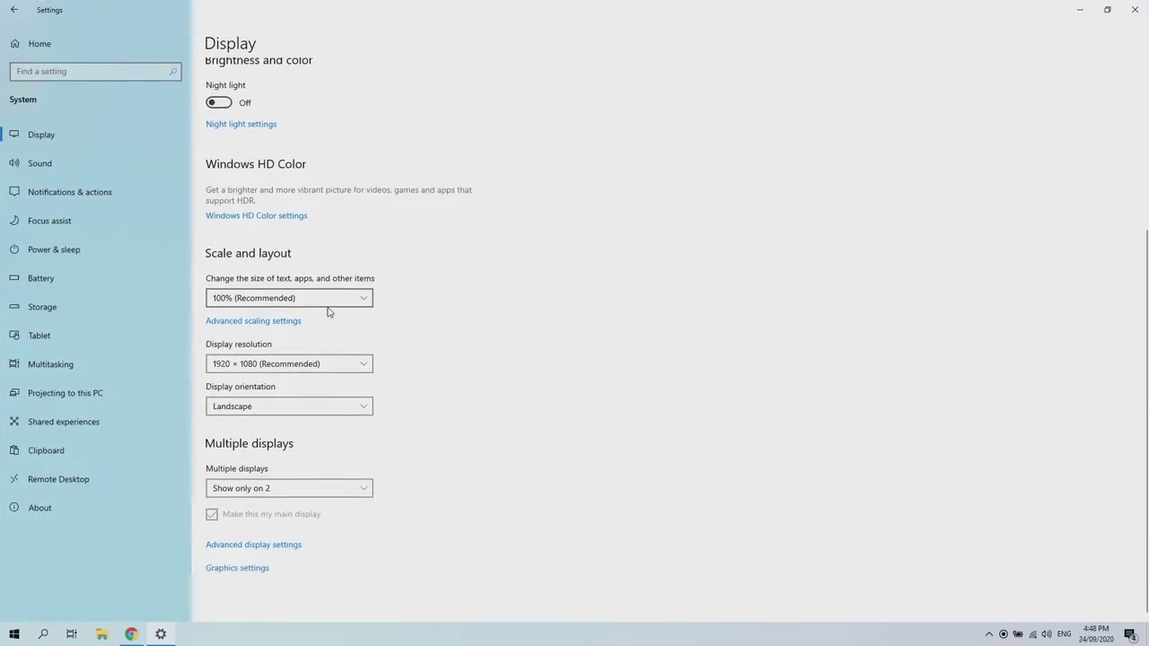
pyautogui.click(264, 545)
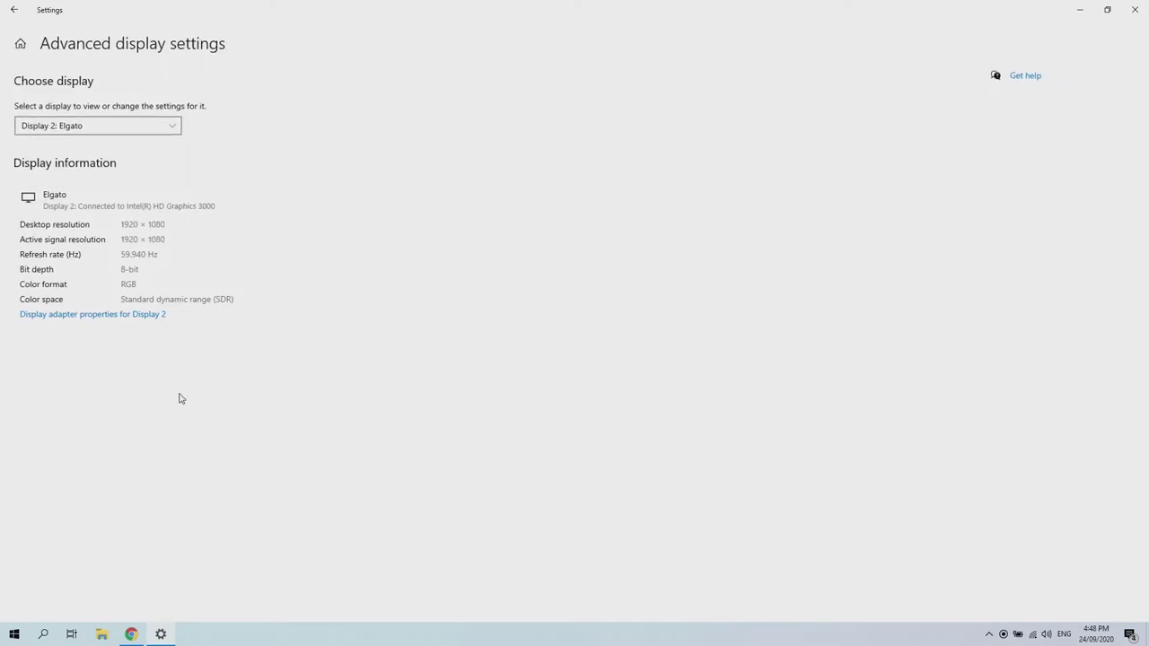
pyautogui.click(97, 316)
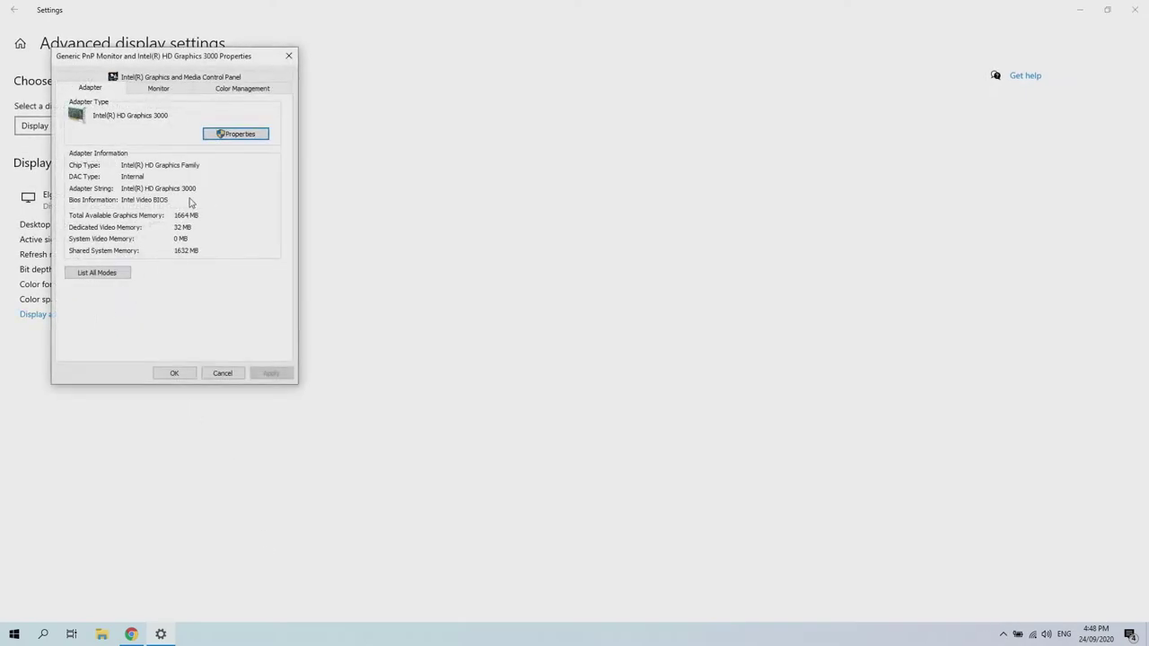
# Step: Review the adapter's list of valid display modes, keep 1920 by 1080 at 59 Hertz, and close the adapter properties
pyautogui.click(118, 271)
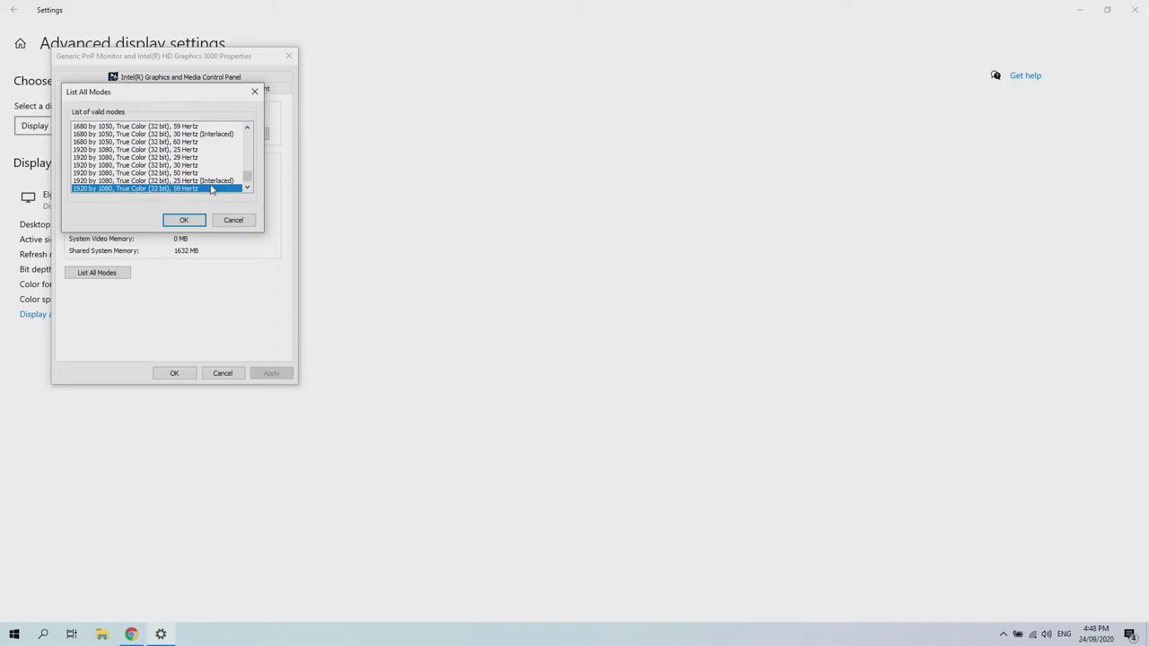
pyautogui.scroll(-1, 248, 185)
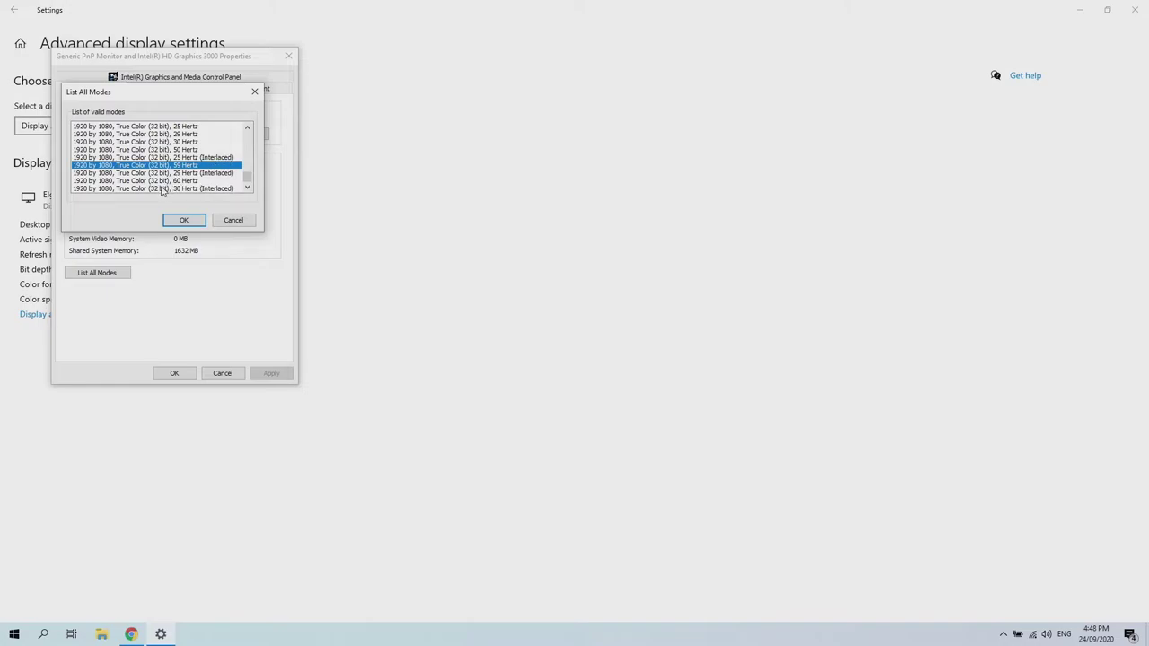
pyautogui.click(186, 221)
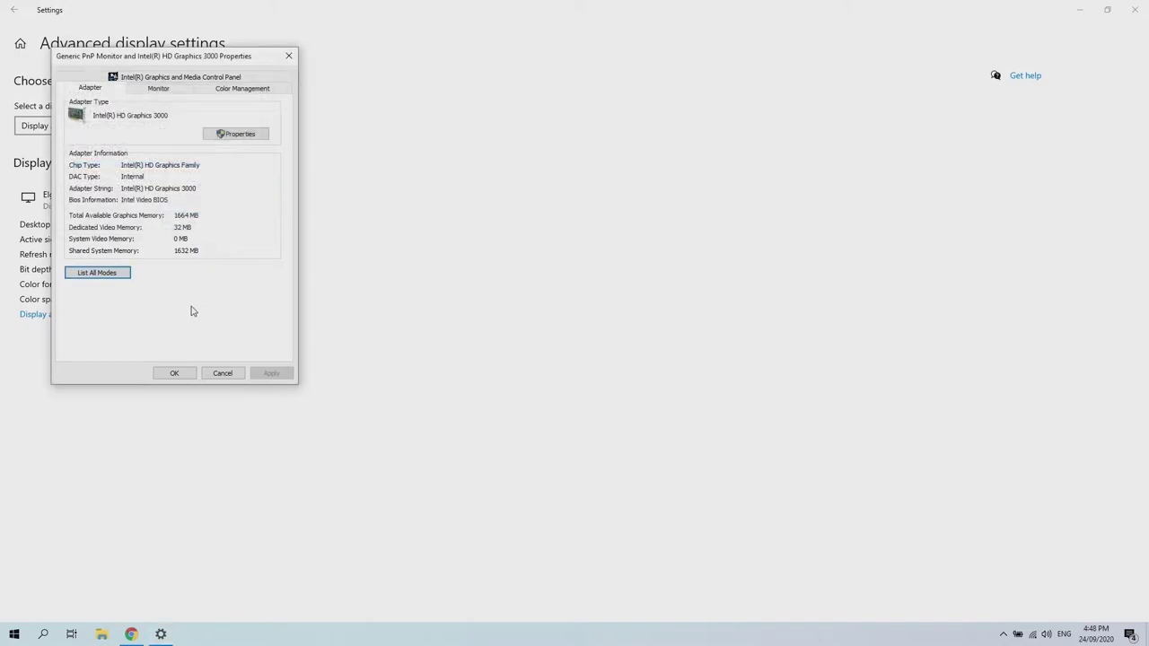
pyautogui.click(174, 372)
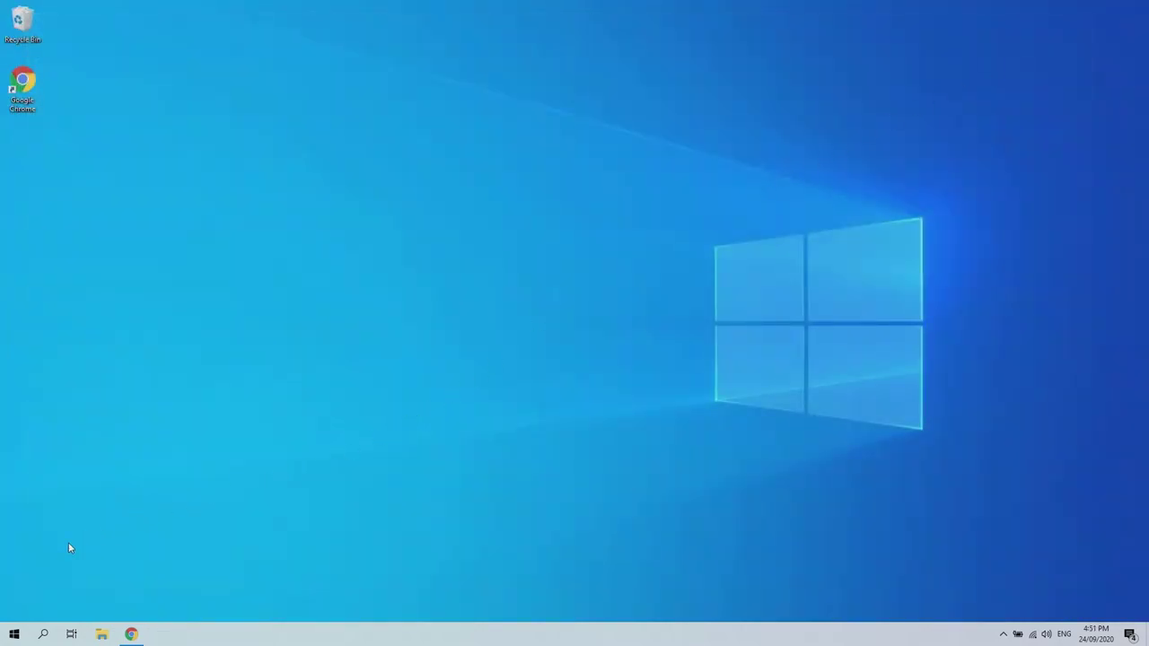
# Step: Turn off inking and typing personalization and app access to contacts in the Windows privacy settings
pyautogui.click(14, 635)
pyautogui.click(14, 590)
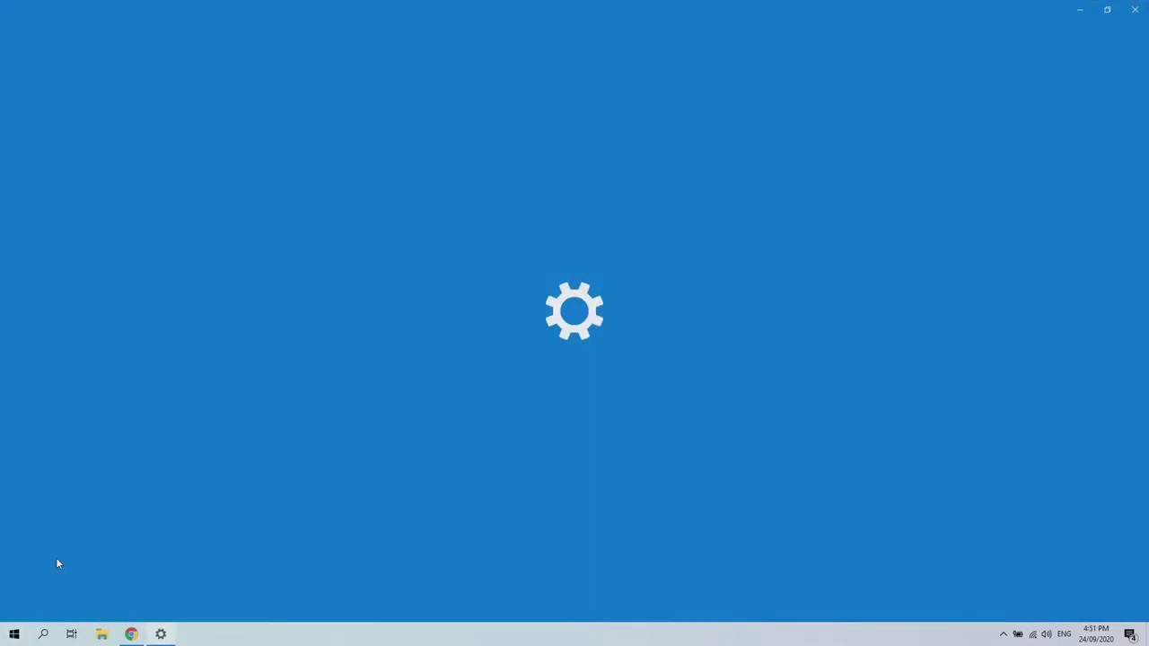
pyautogui.click(398, 277)
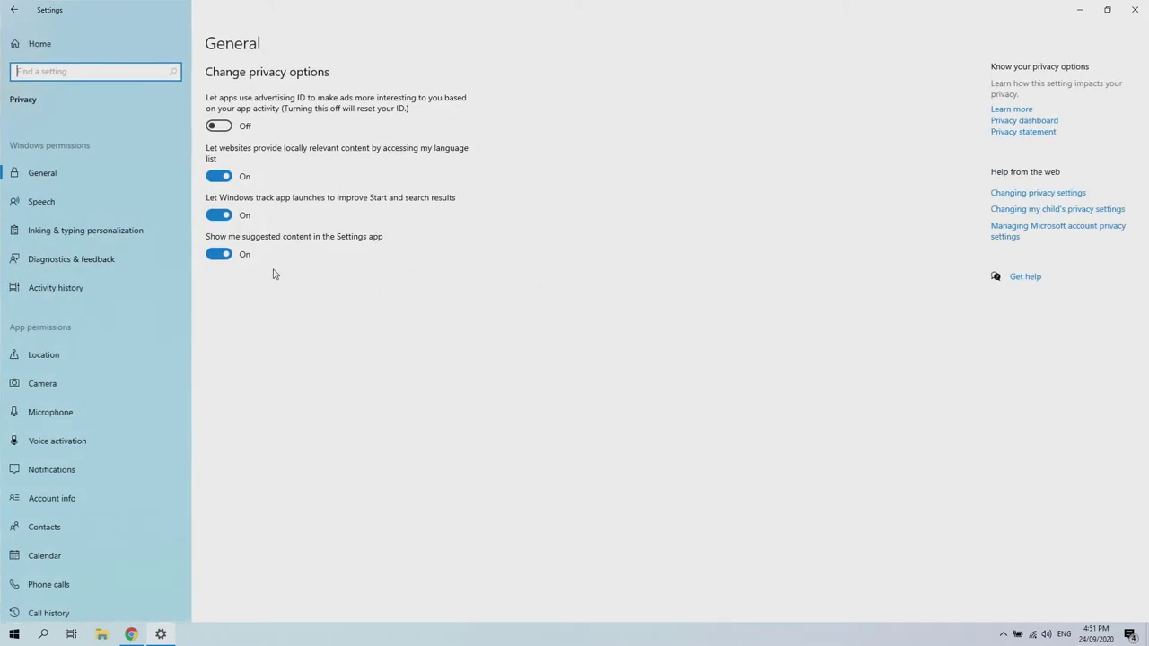
pyautogui.click(74, 202)
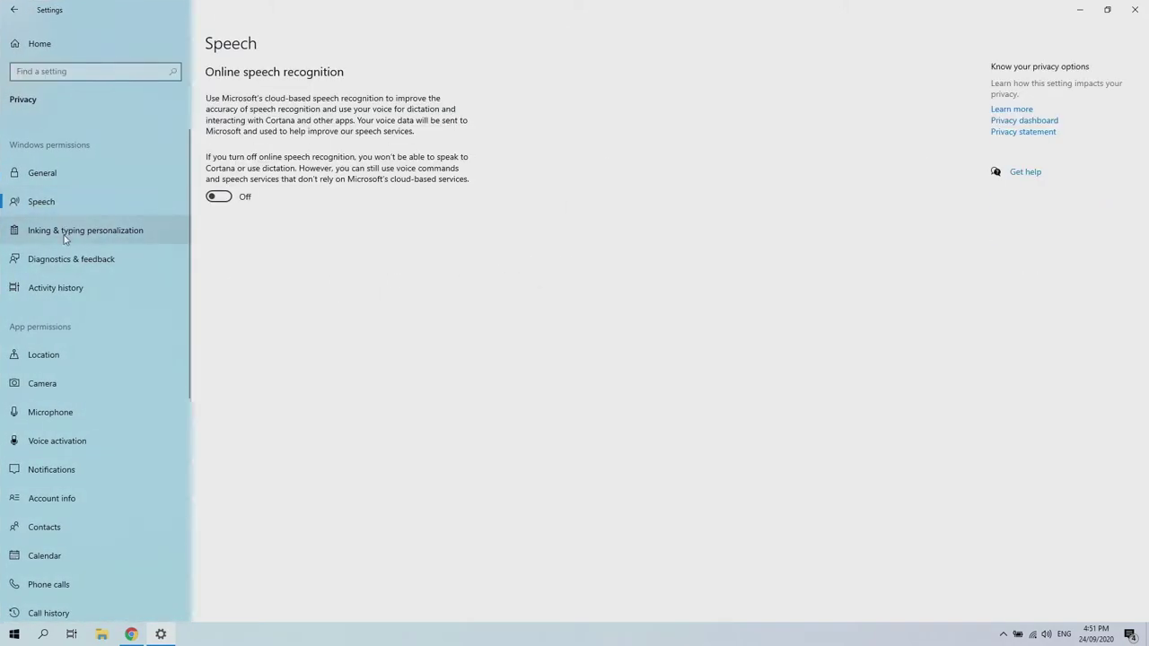
pyautogui.click(65, 233)
pyautogui.click(226, 176)
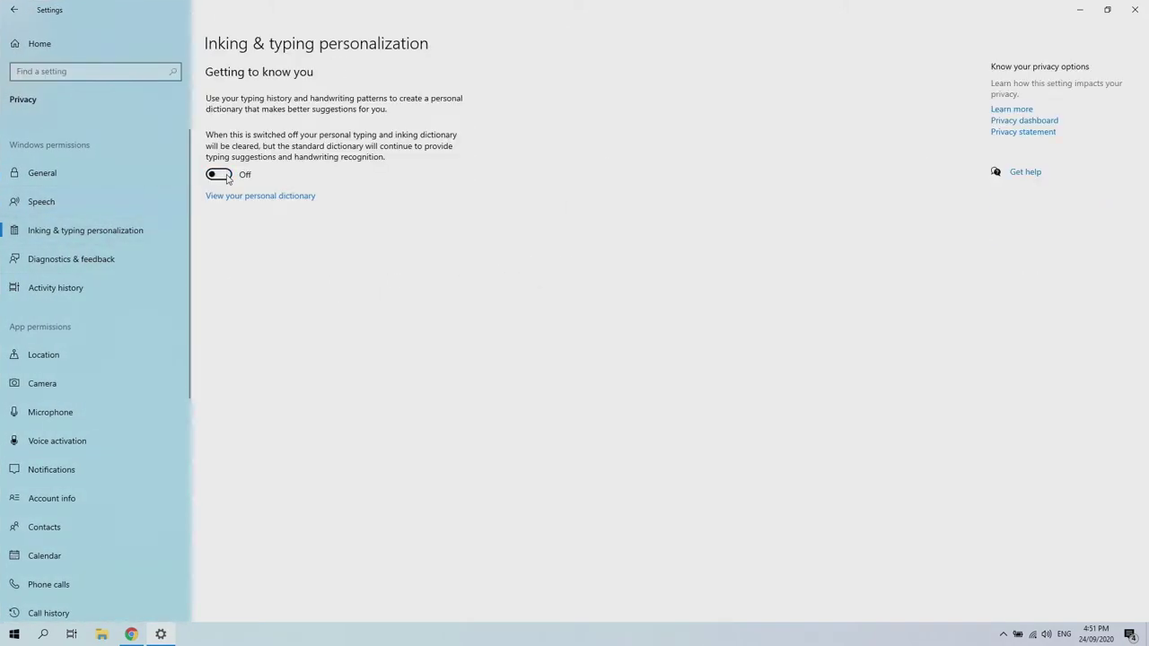
pyautogui.click(44, 527)
pyautogui.click(226, 275)
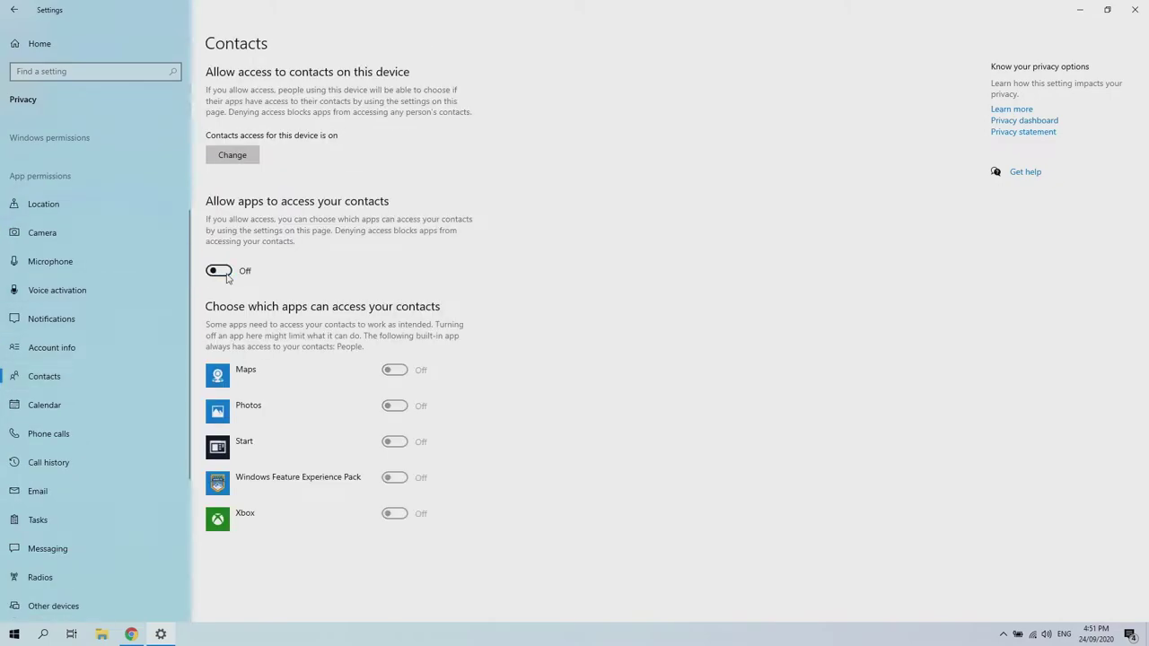
# Step: Turn off background running for an app further down the Background apps list in the privacy settings
pyautogui.scroll(-4, 131, 257)
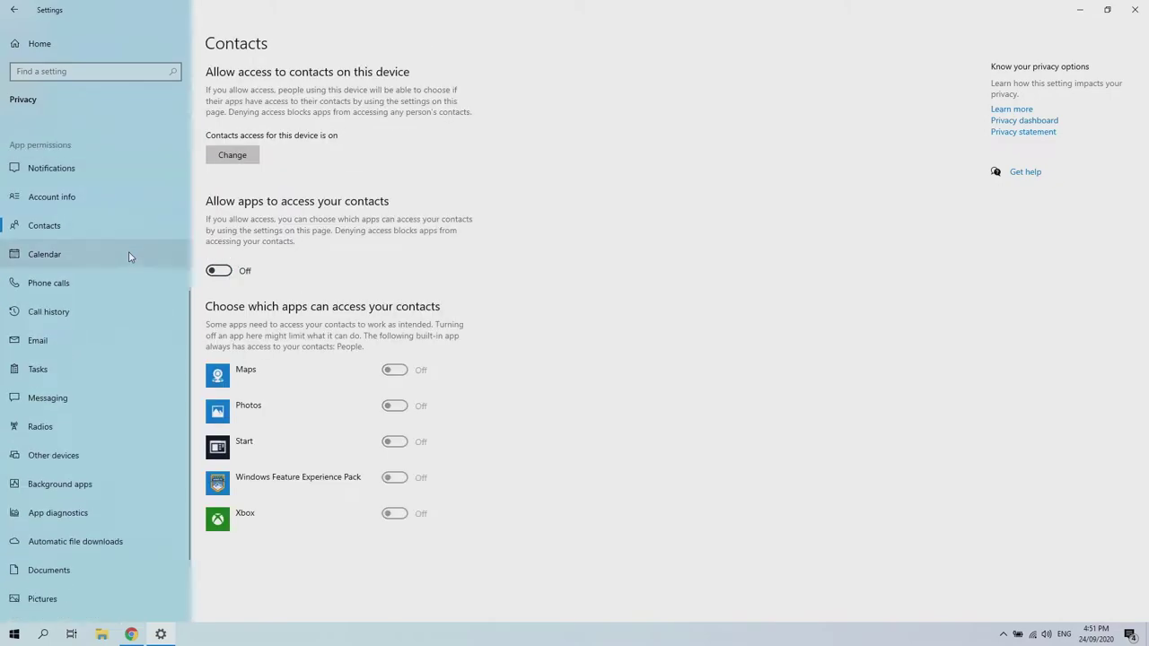
pyautogui.scroll(-3, 128, 257)
pyautogui.click(59, 386)
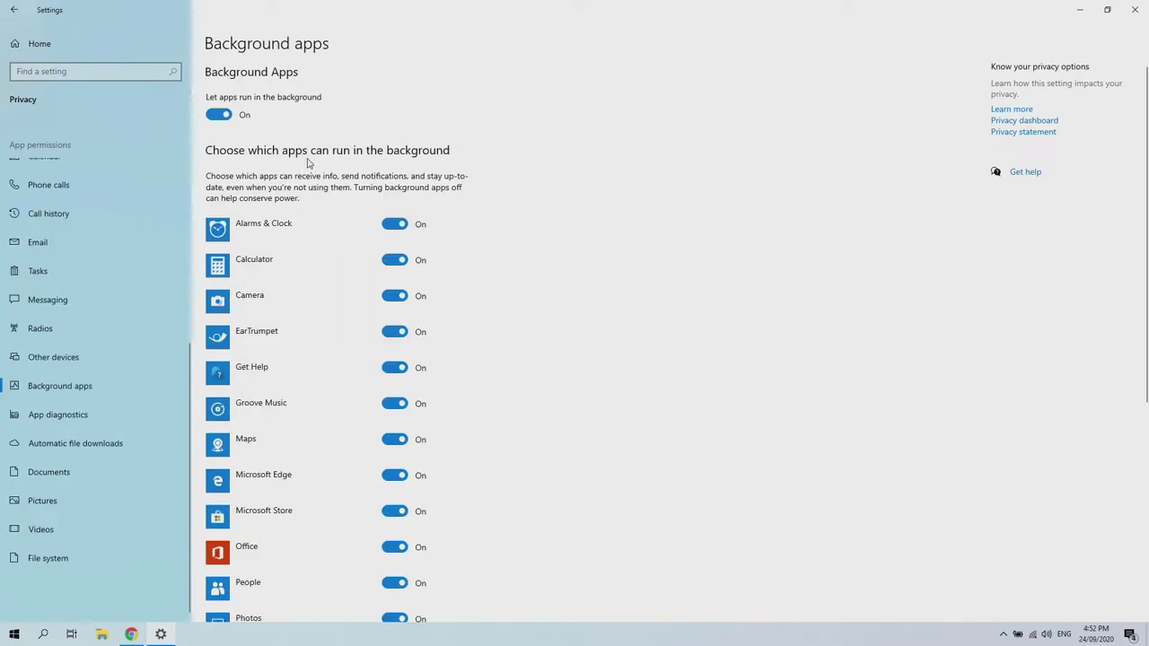
pyautogui.scroll(-5, 431, 233)
pyautogui.click(397, 341)
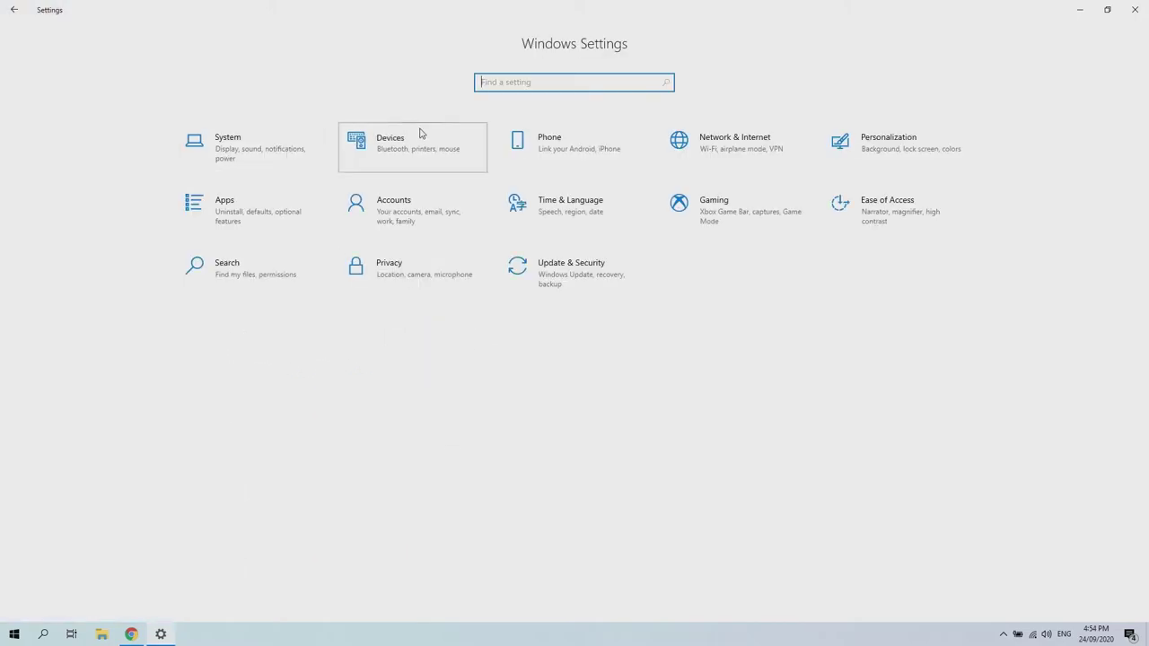
# Step: Turn off Bluetooth in the Devices settings and review the list of connected devices
pyautogui.click(421, 132)
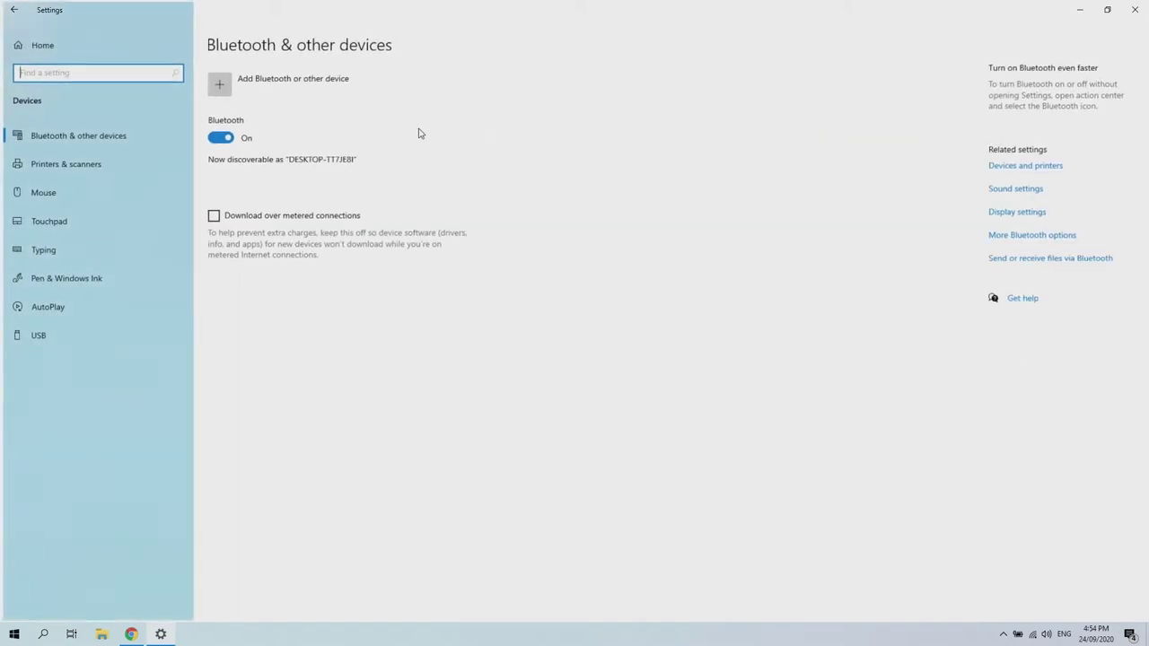
pyautogui.click(217, 138)
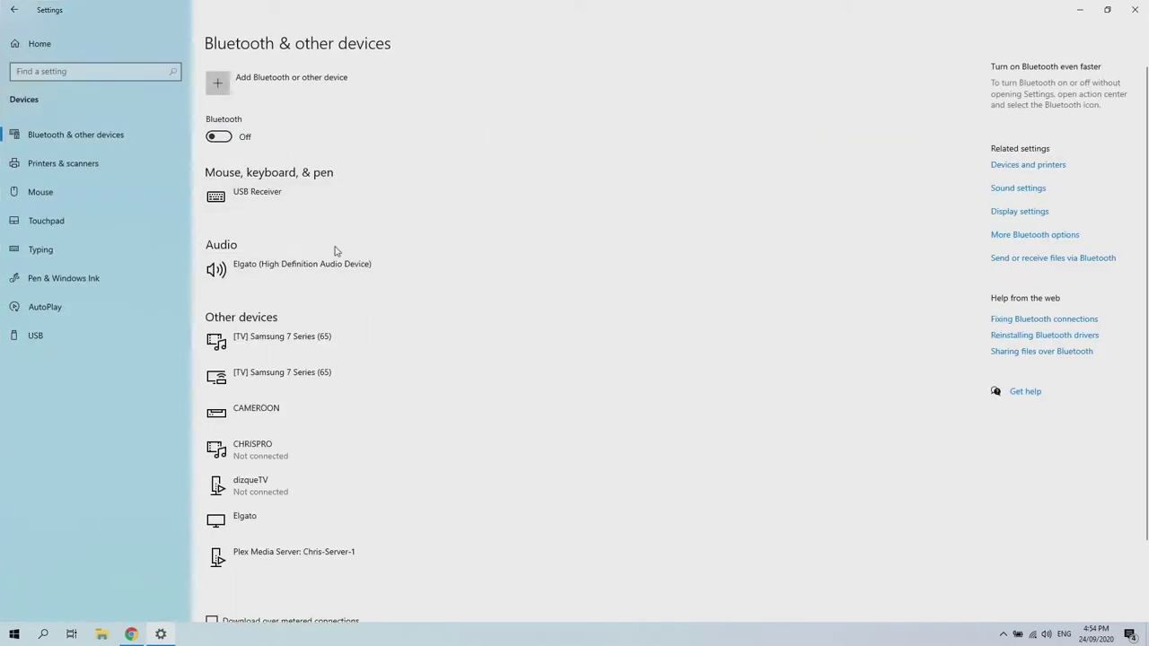
pyautogui.scroll(-1, 453, 235)
pyautogui.scroll(-1, 459, 235)
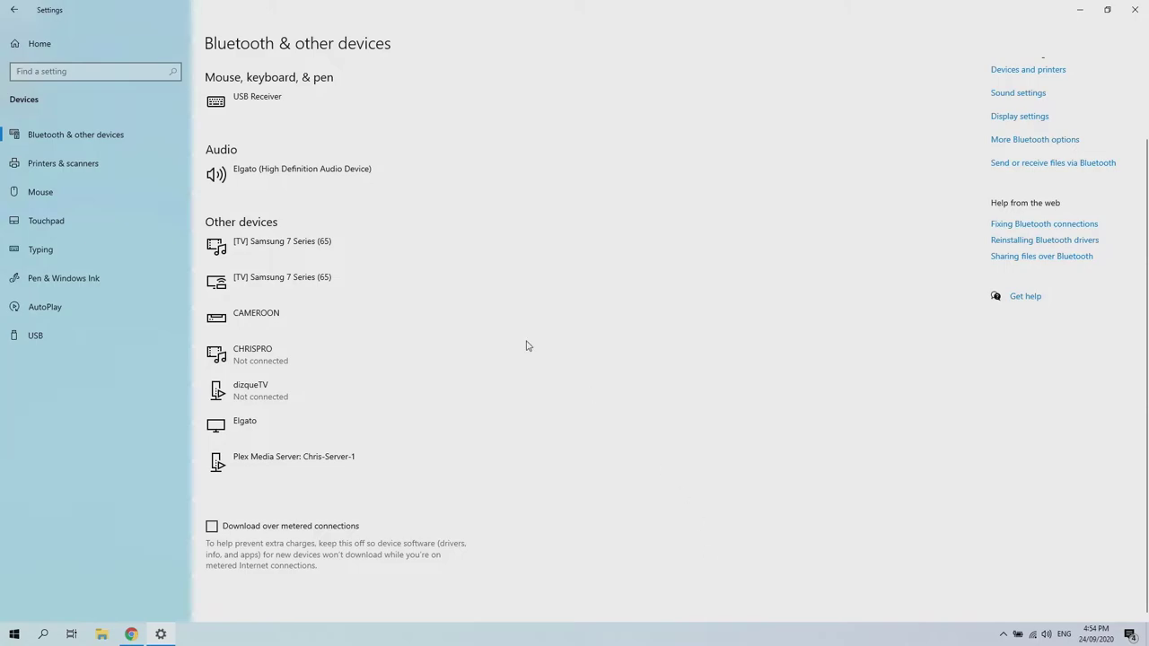
# Step: Open the Clipboard page of the System settings to review the clipboard history option
pyautogui.click(60, 56)
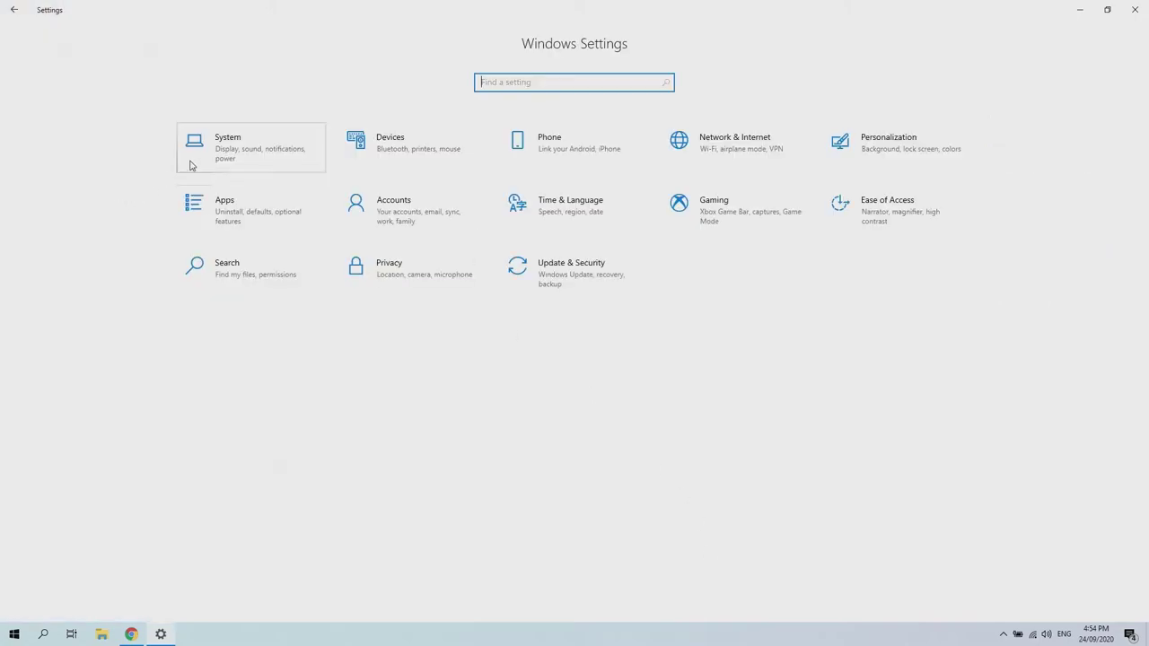
pyautogui.click(189, 161)
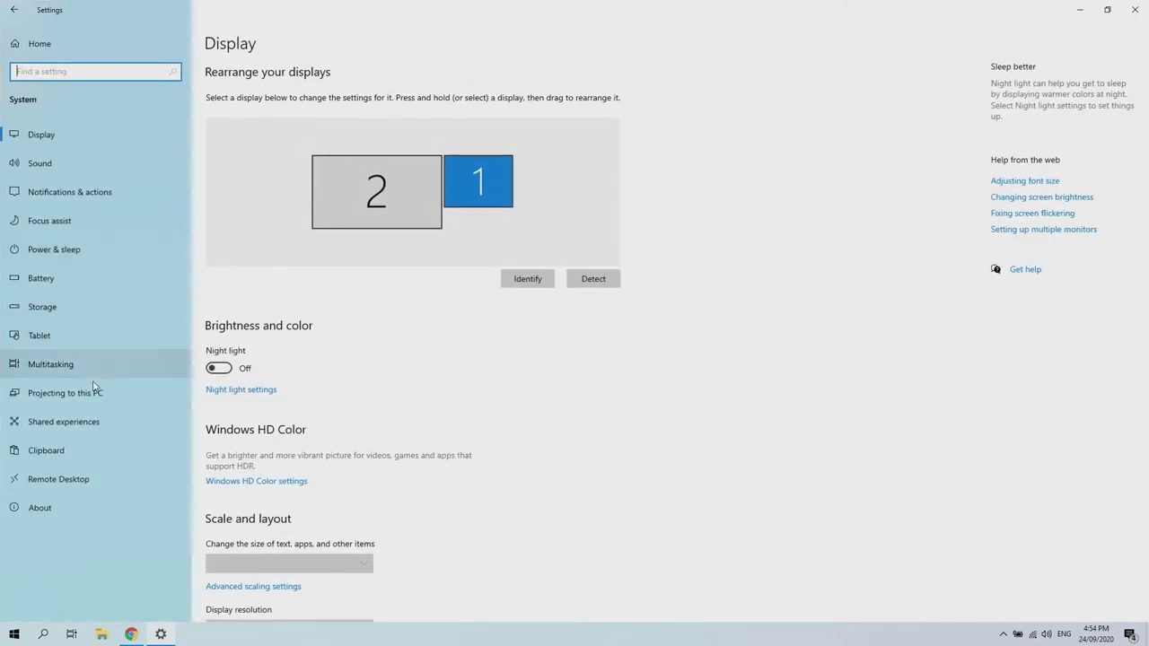
pyautogui.click(63, 449)
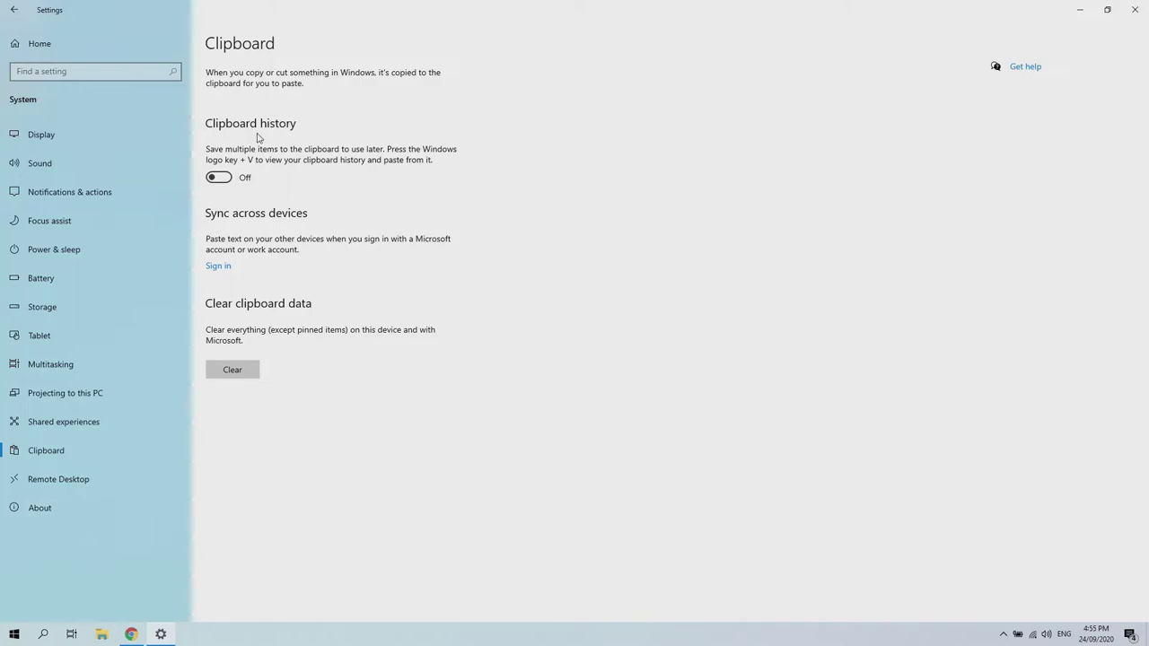
# Step: Rename the PC to "something" from the About page of the System settings
pyautogui.click(96, 512)
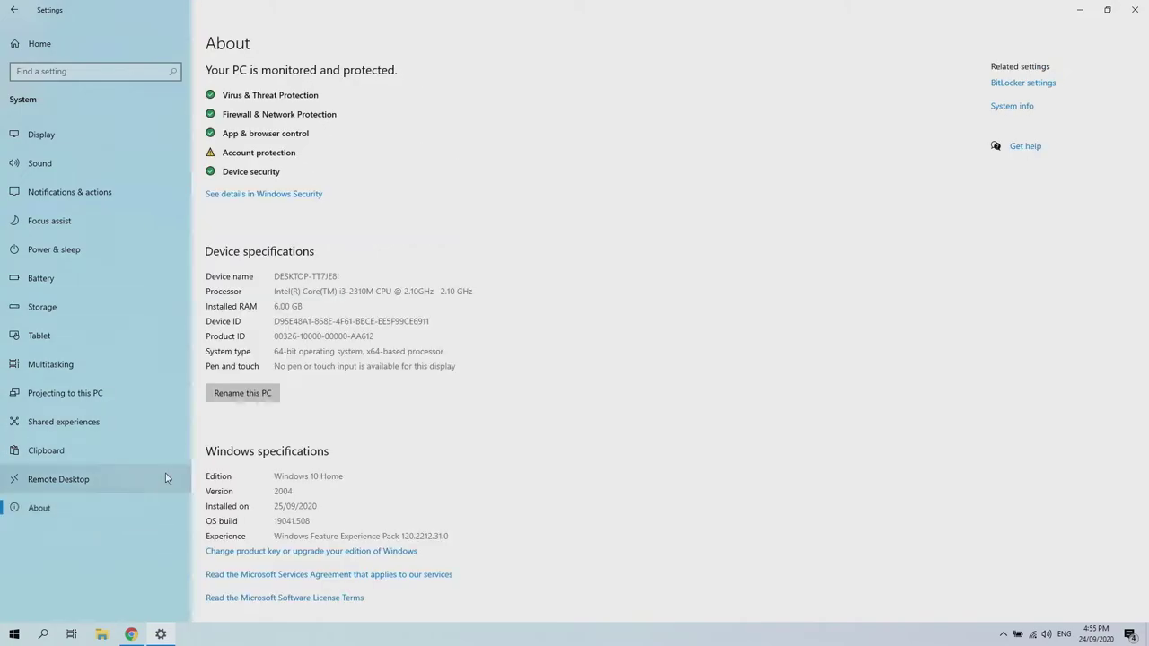
pyautogui.click(265, 394)
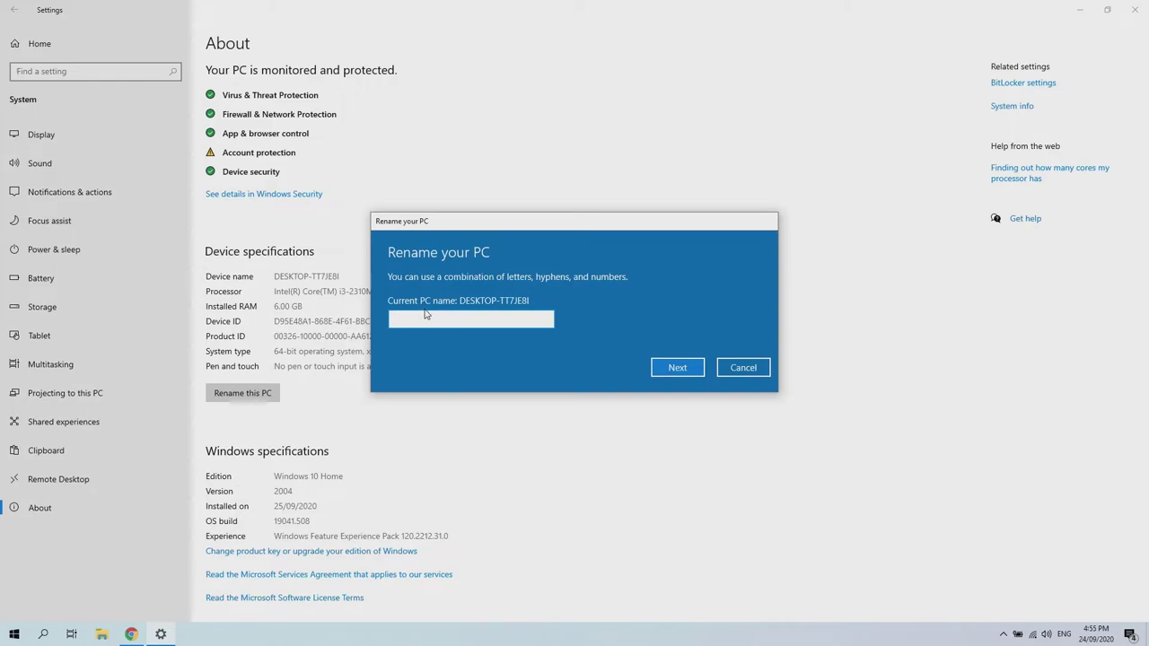
pyautogui.write('Jake PC')
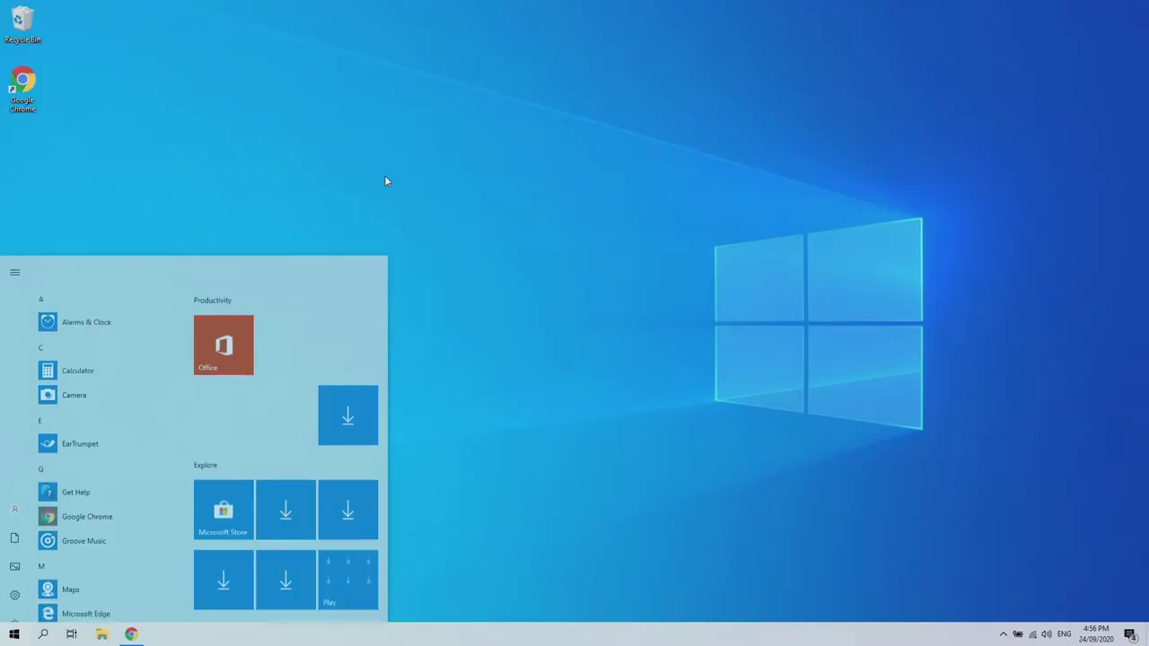
# Step: Open Control Panel, switch its view to large icons, and open the System page
pyautogui.write('con')
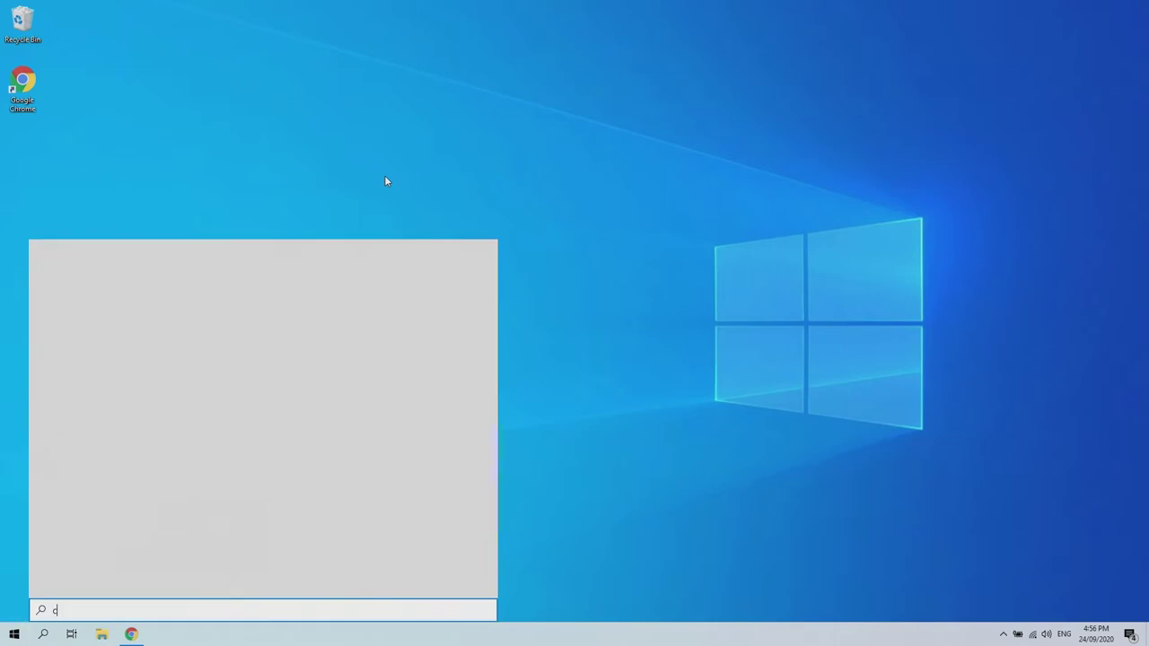
pyautogui.write('trol')
pyautogui.press('Return')
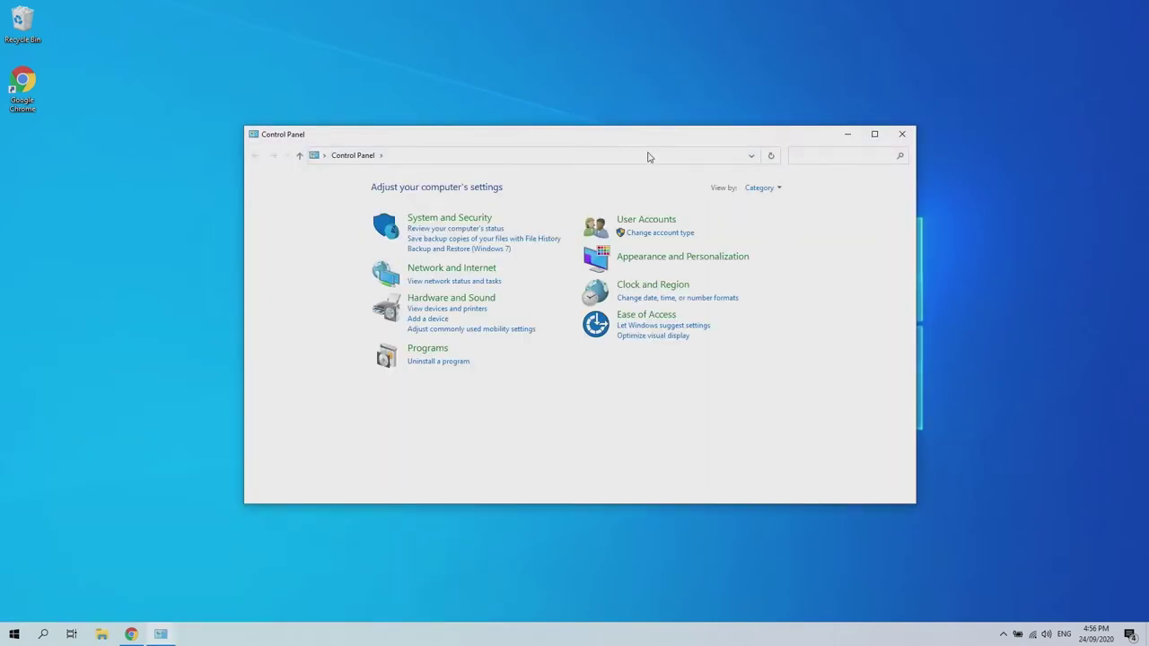
pyautogui.click(763, 188)
pyautogui.click(771, 222)
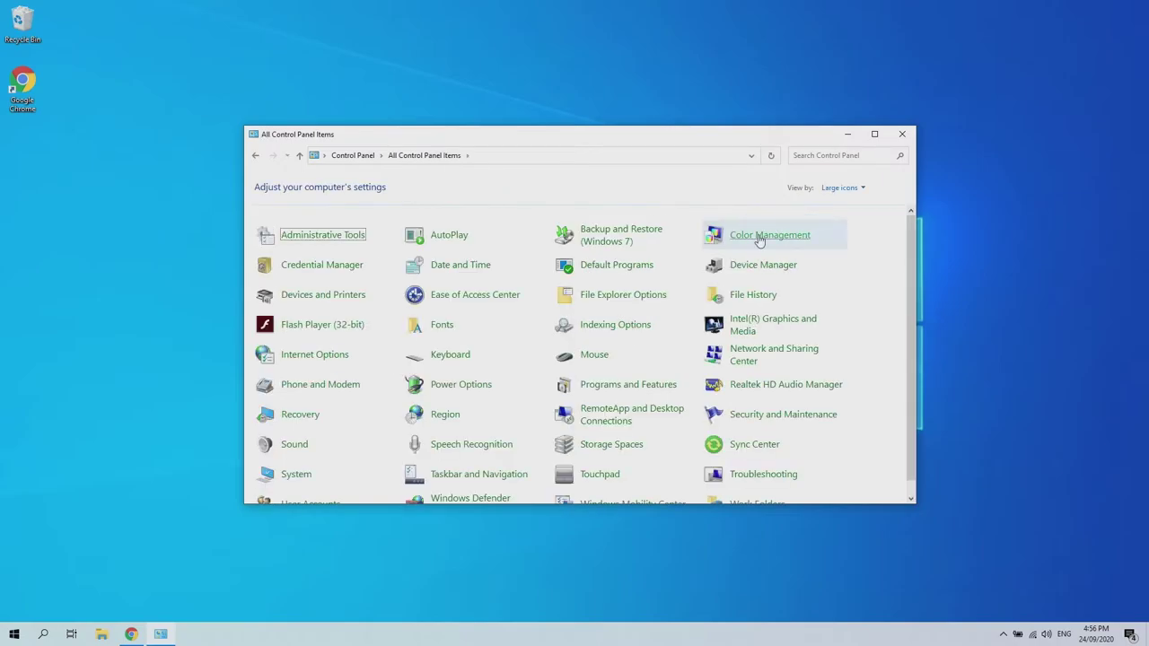
pyautogui.scroll(-1, 759, 238)
pyautogui.click(296, 461)
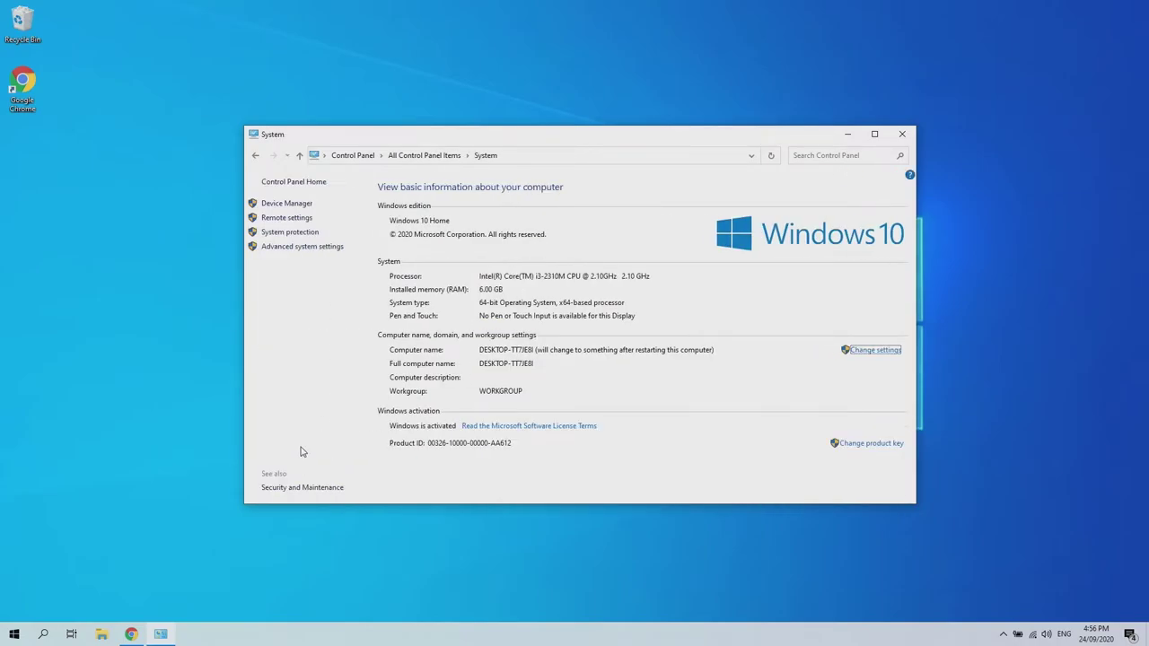
# Step: In the advanced System Properties, disable automatic restart after a system failure under Startup and Recovery, and open the performance settings
pyautogui.click(866, 350)
pyautogui.moveTo(136, 40); pyautogui.dragTo(470, 180)
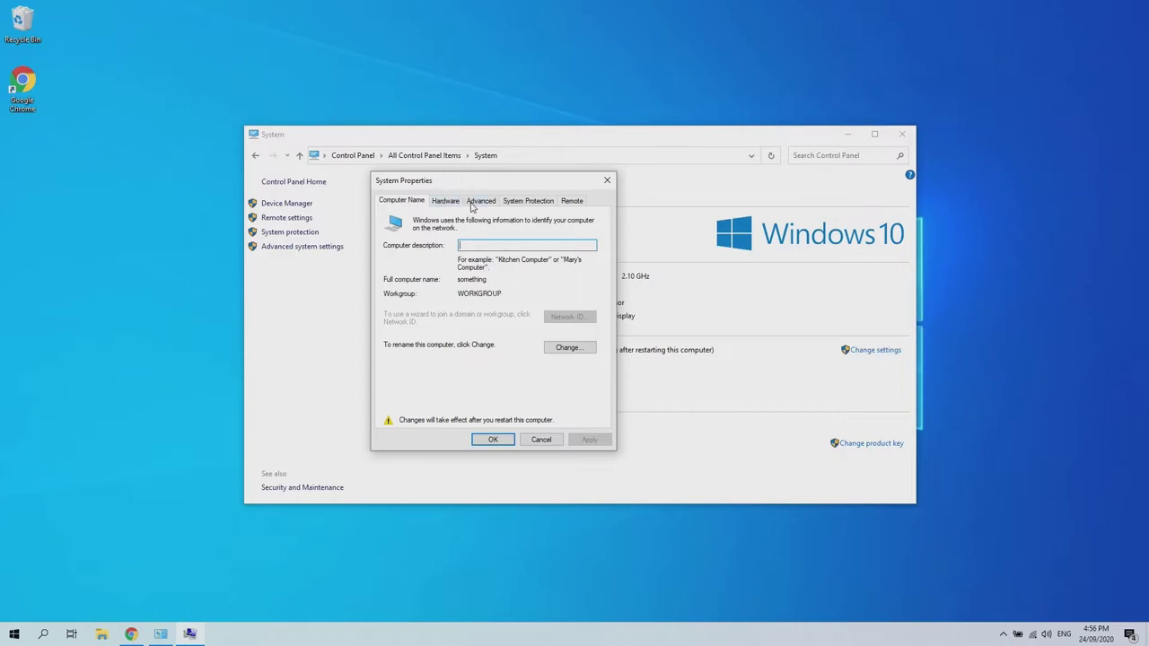
pyautogui.click(480, 201)
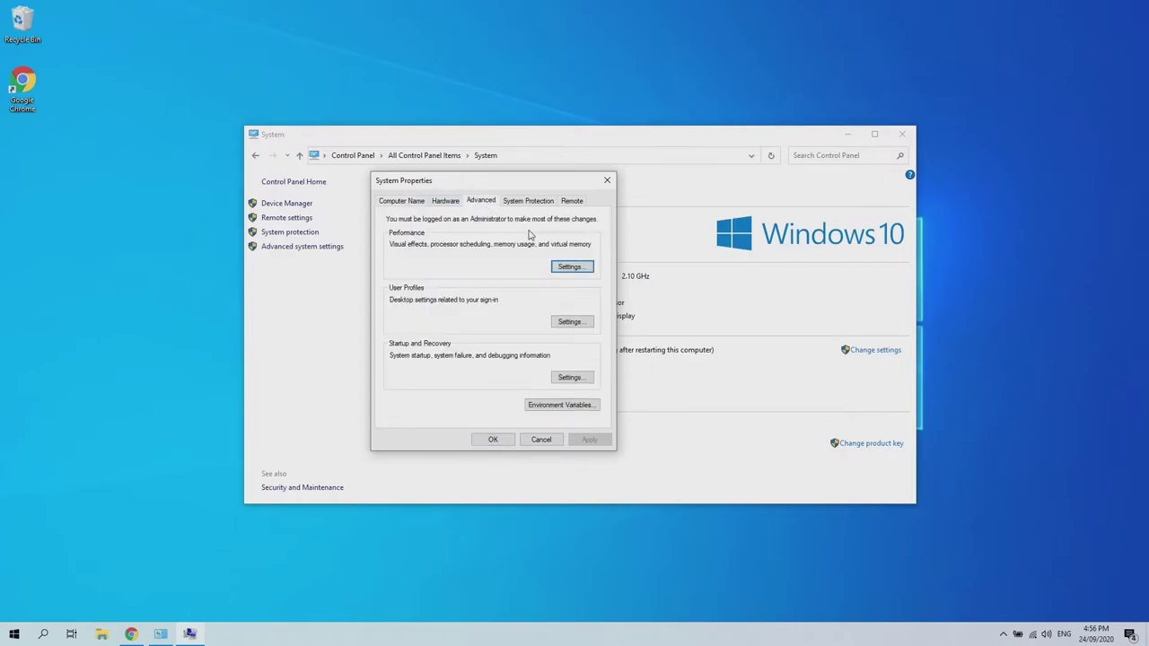
pyautogui.click(569, 378)
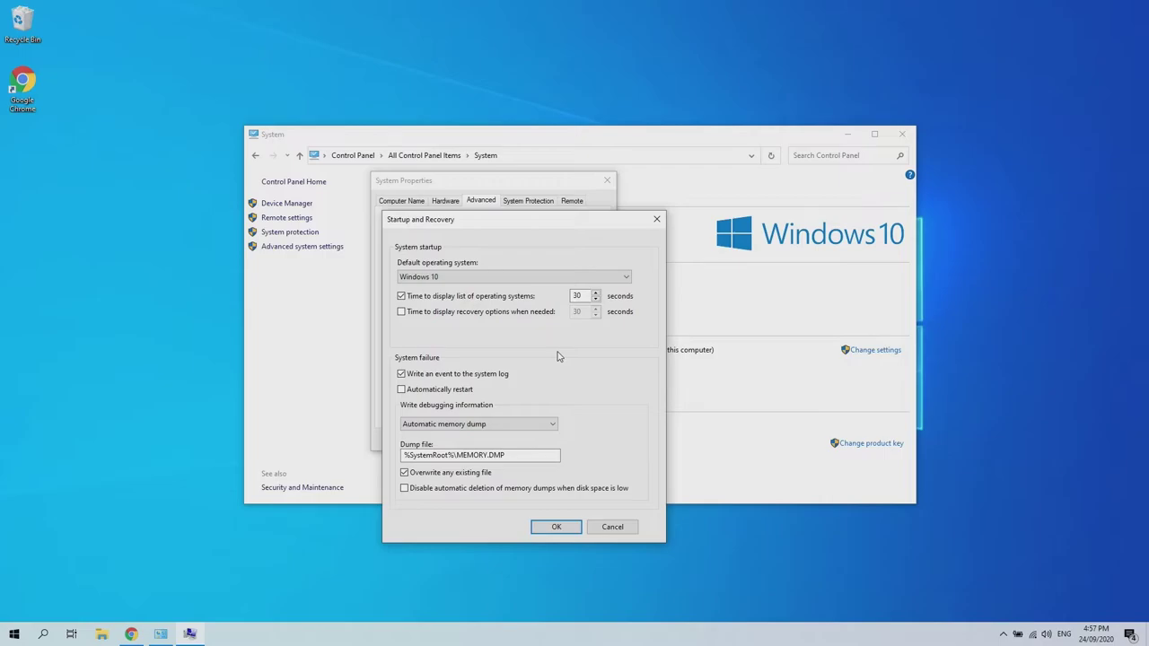
pyautogui.click(553, 527)
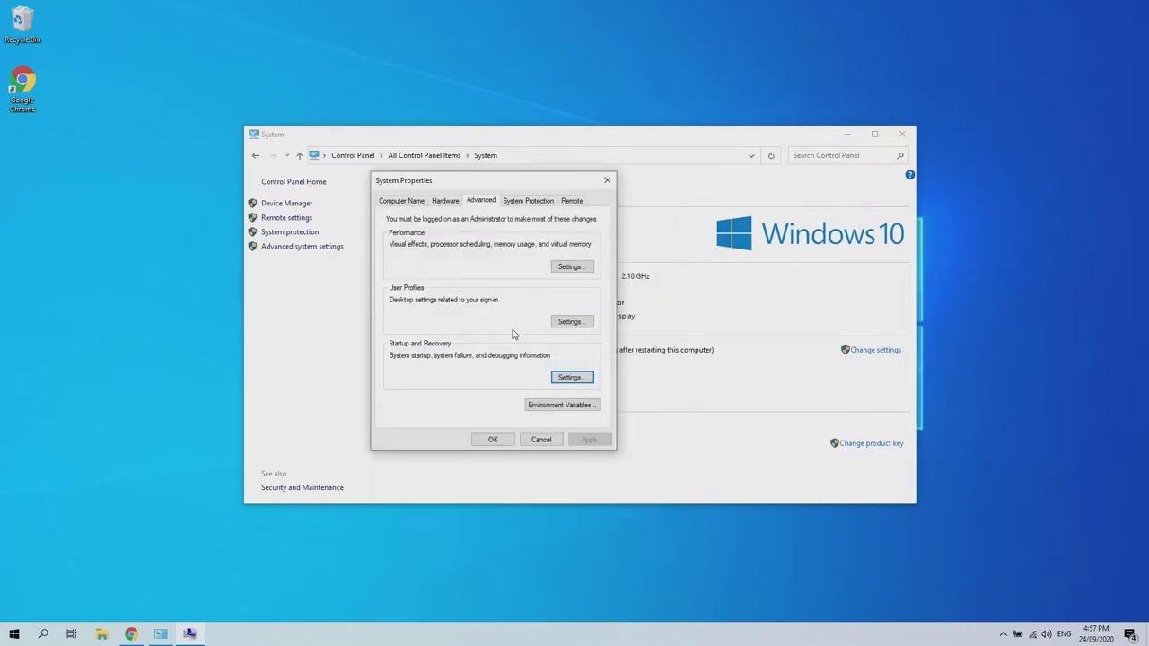
pyautogui.click(571, 267)
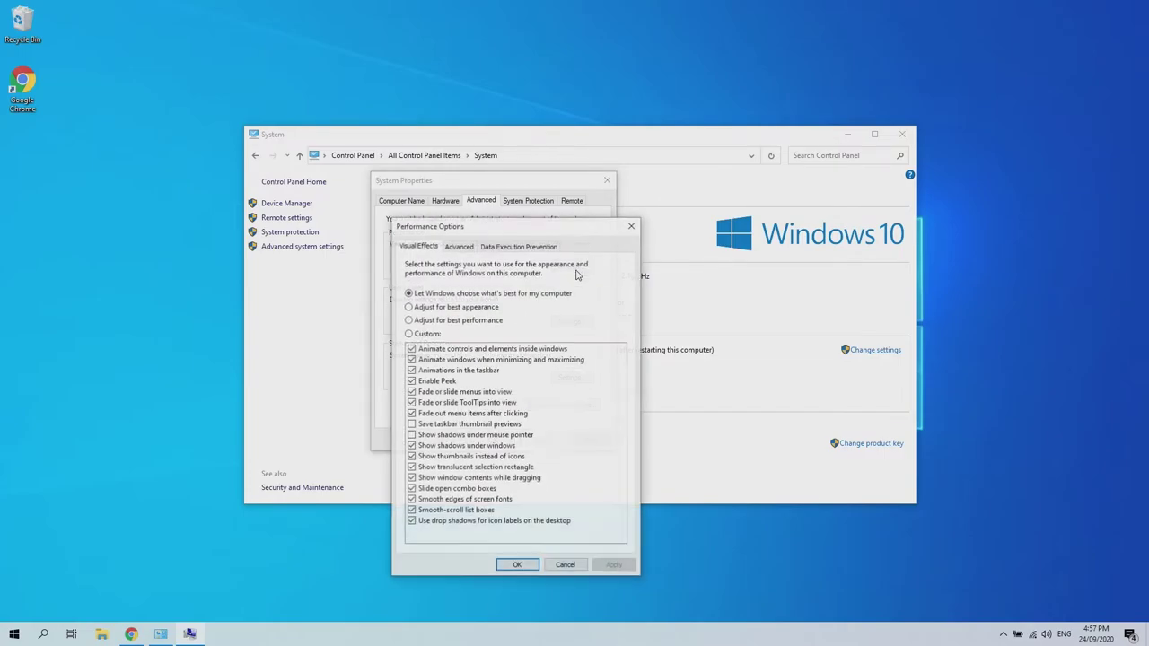
# Step: Try the "Adjust for best performance" visual effects preset and test how the Start menu and search open
pyautogui.click(425, 321)
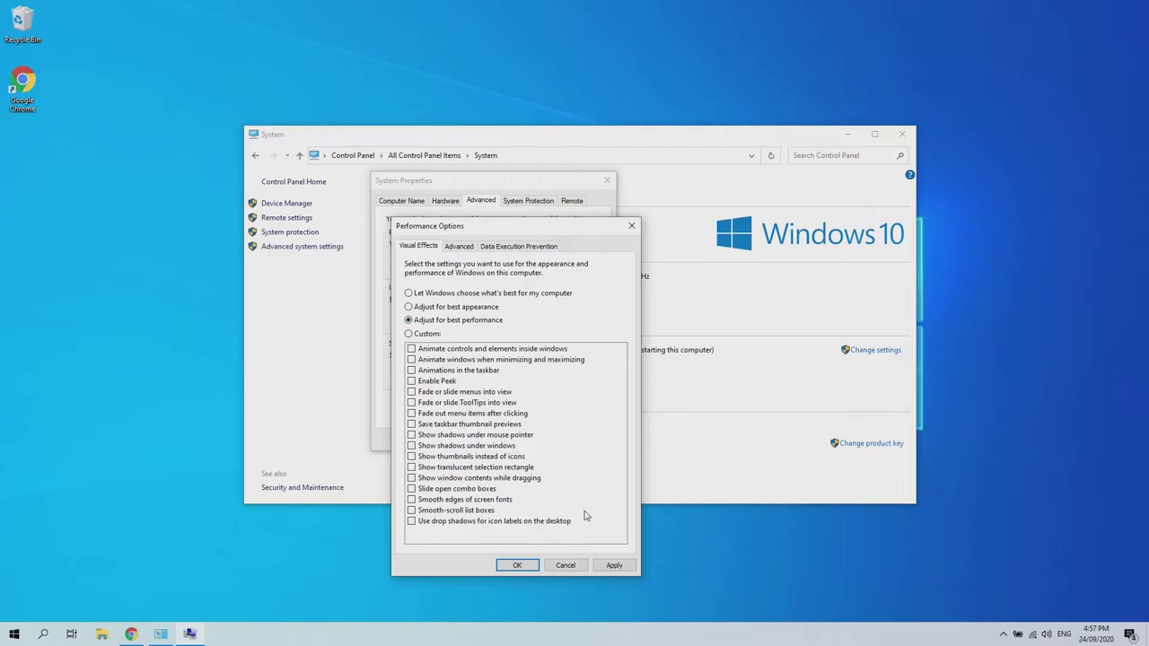
pyautogui.click(610, 566)
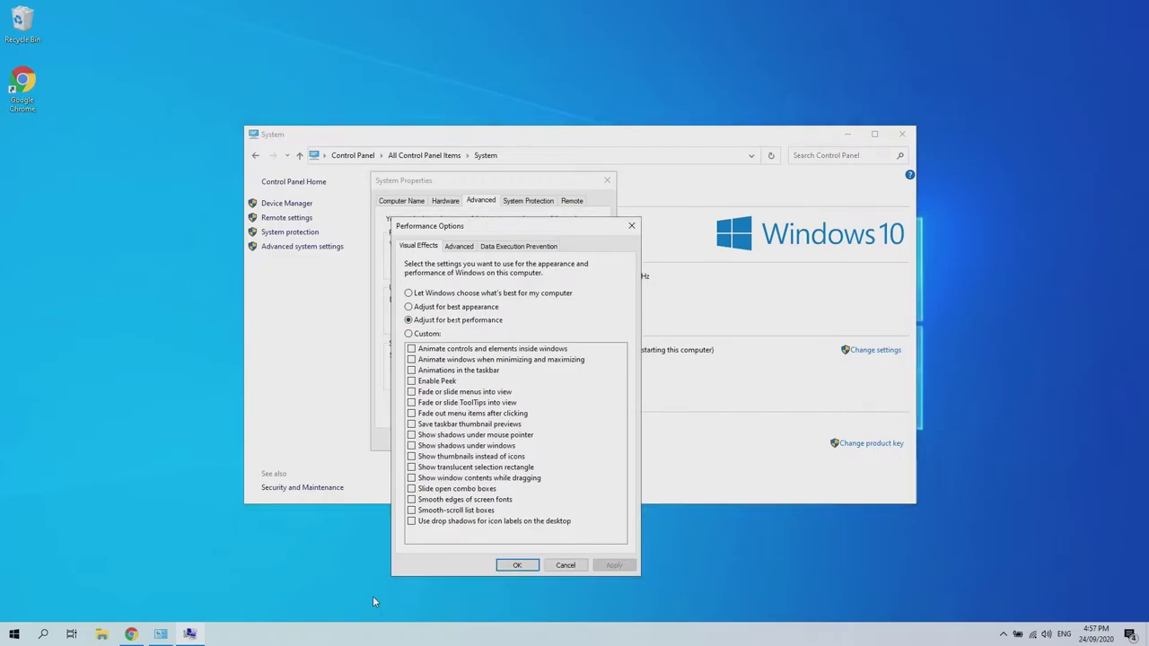
pyautogui.click(16, 635)
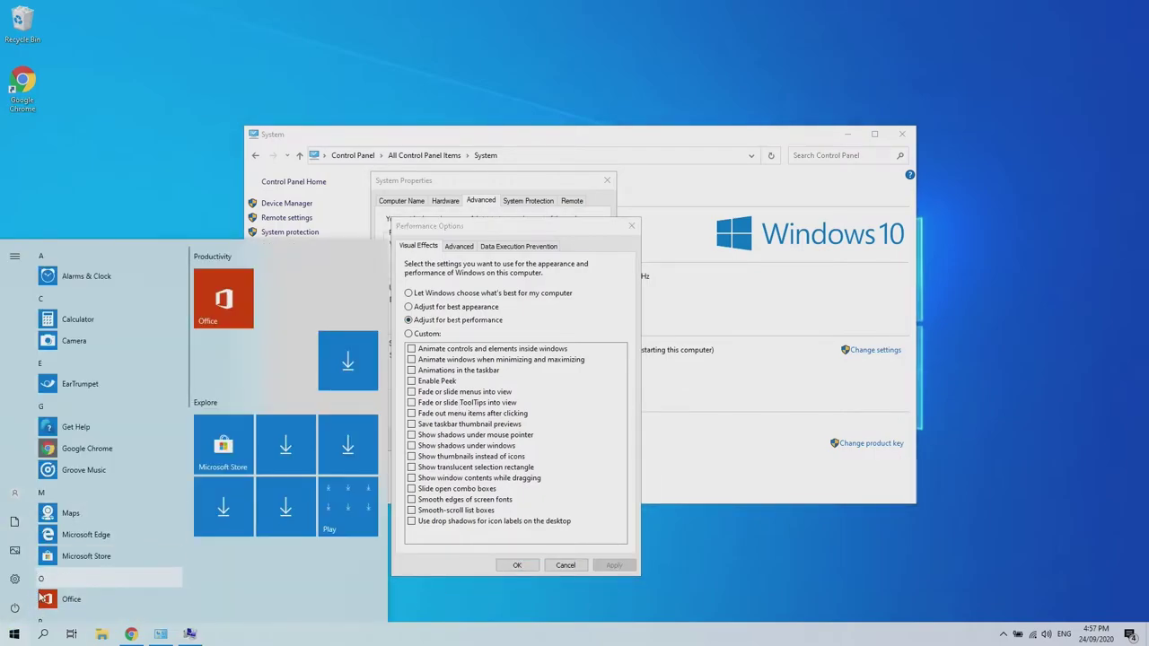
pyautogui.click(18, 636)
pyautogui.click(17, 635)
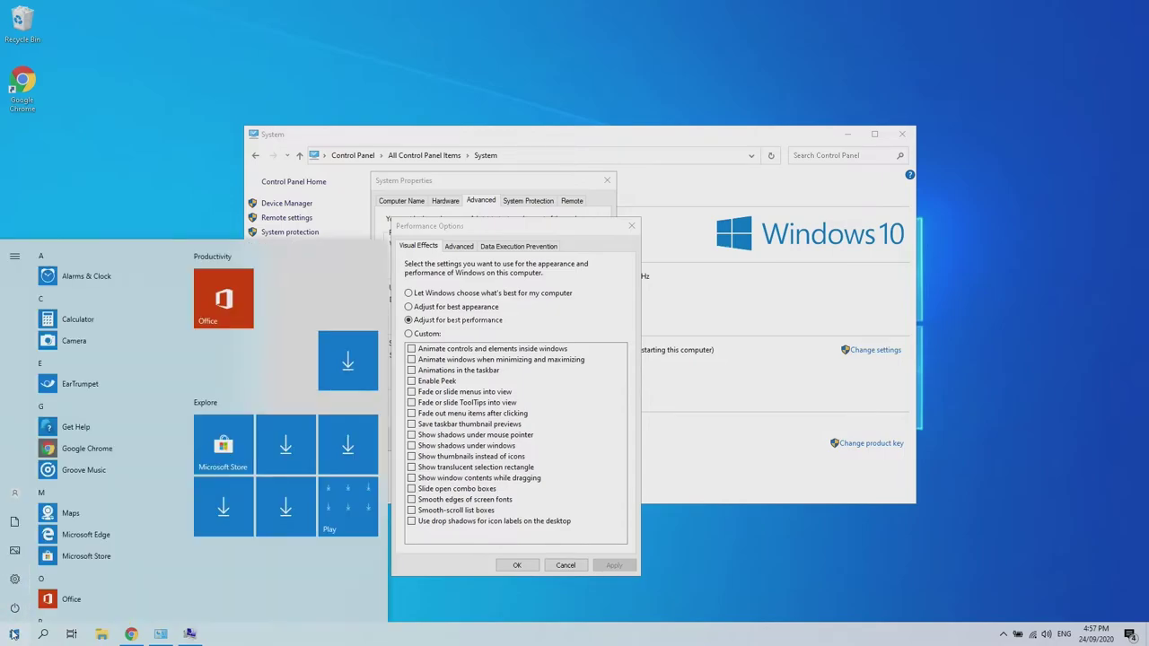
pyautogui.click(16, 635)
pyautogui.click(43, 635)
pyautogui.click(14, 635)
# Step: Apply the "Adjust for best appearance" visual effects preset and close the performance options
pyautogui.click(459, 306)
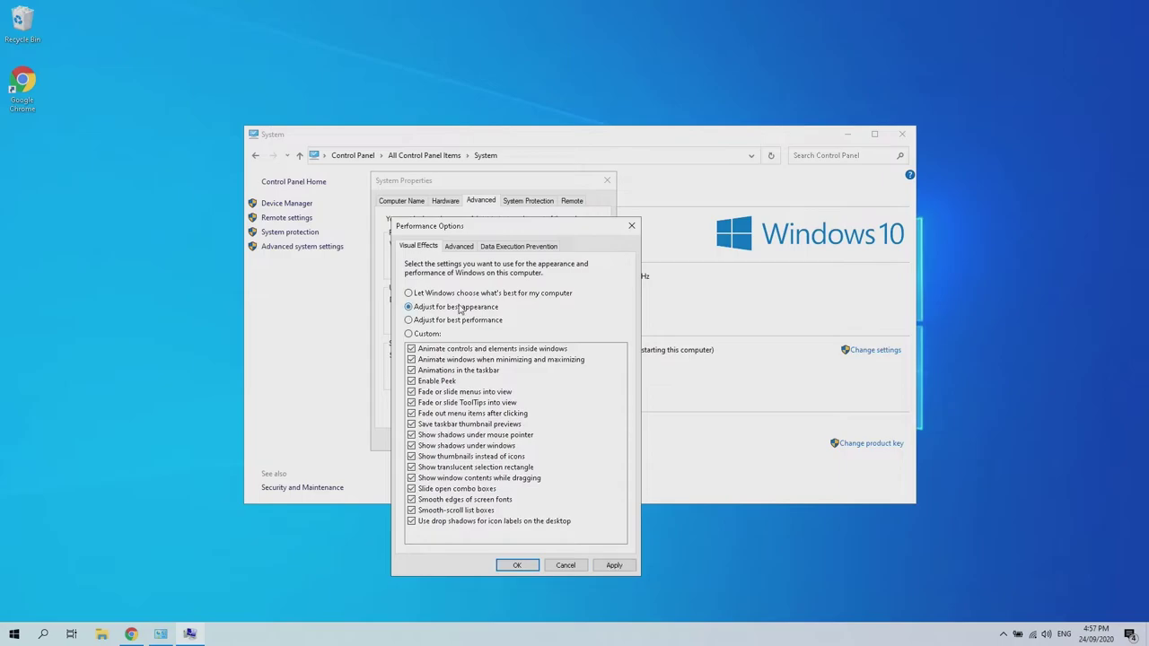
pyautogui.click(617, 564)
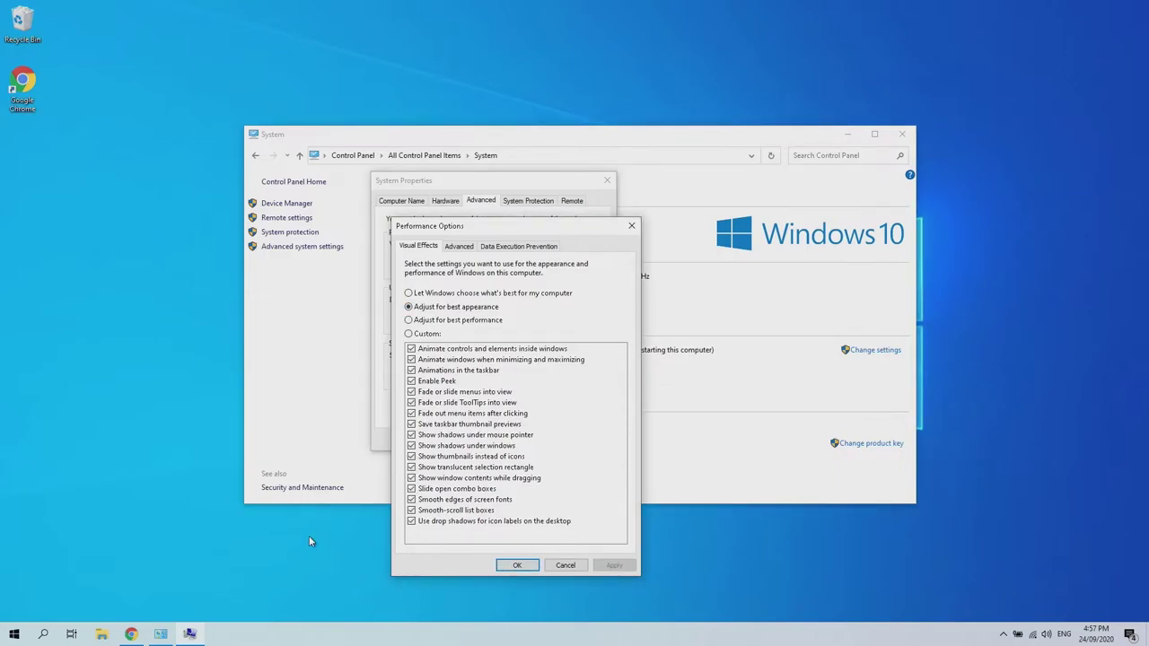
pyautogui.click(459, 246)
pyautogui.press('Return')
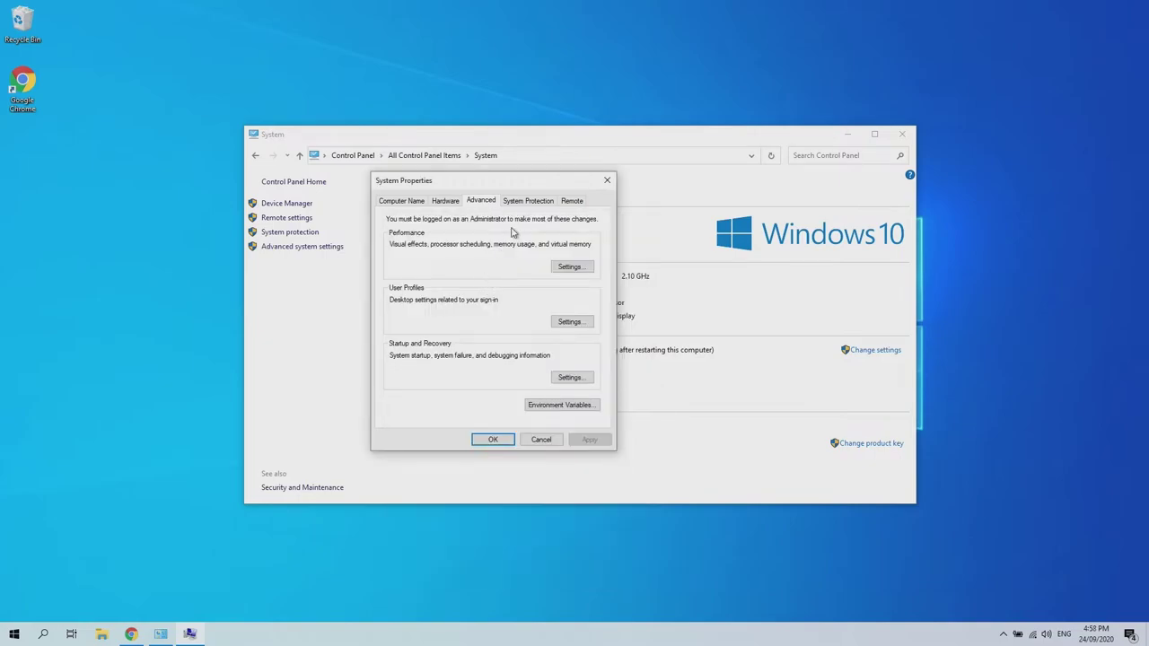
# Step: Turn on system protection for Local Disk (C:) and raise its maximum disk space usage to roughly a quarter of the slider
pyautogui.click(526, 201)
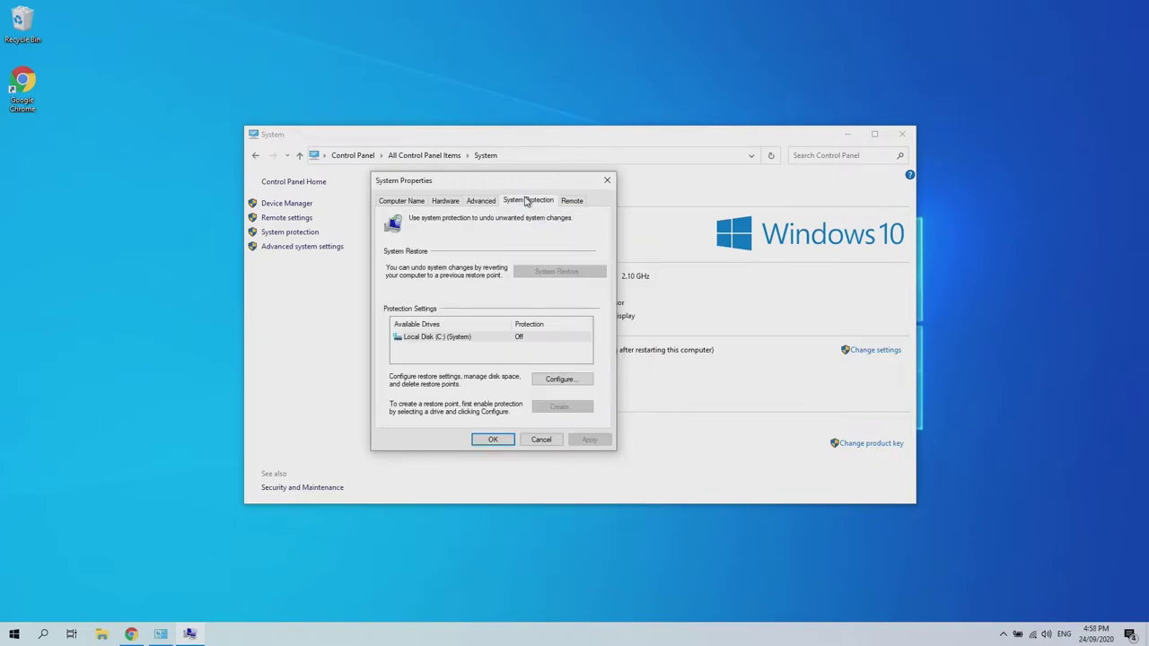
pyautogui.click(545, 377)
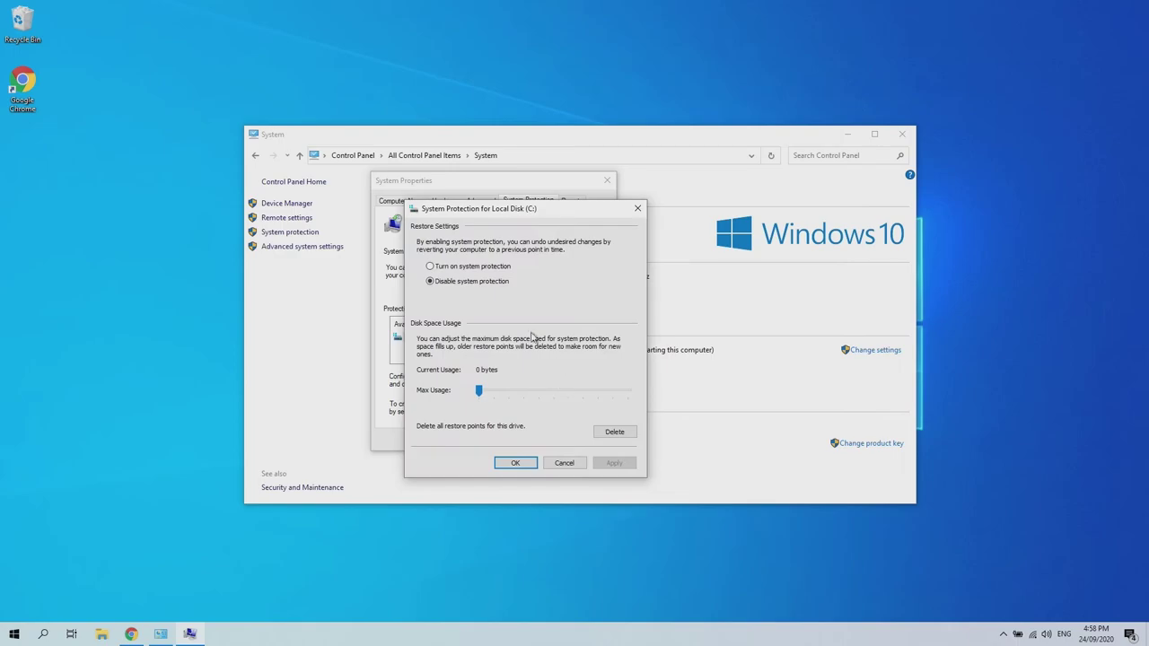
pyautogui.click(457, 269)
pyautogui.moveTo(479, 390); pyautogui.dragTo(523, 390)
pyautogui.click(596, 465)
pyautogui.click(524, 463)
# Step: Create a restore point described as "Everything Work" and close System Properties
pyautogui.click(558, 407)
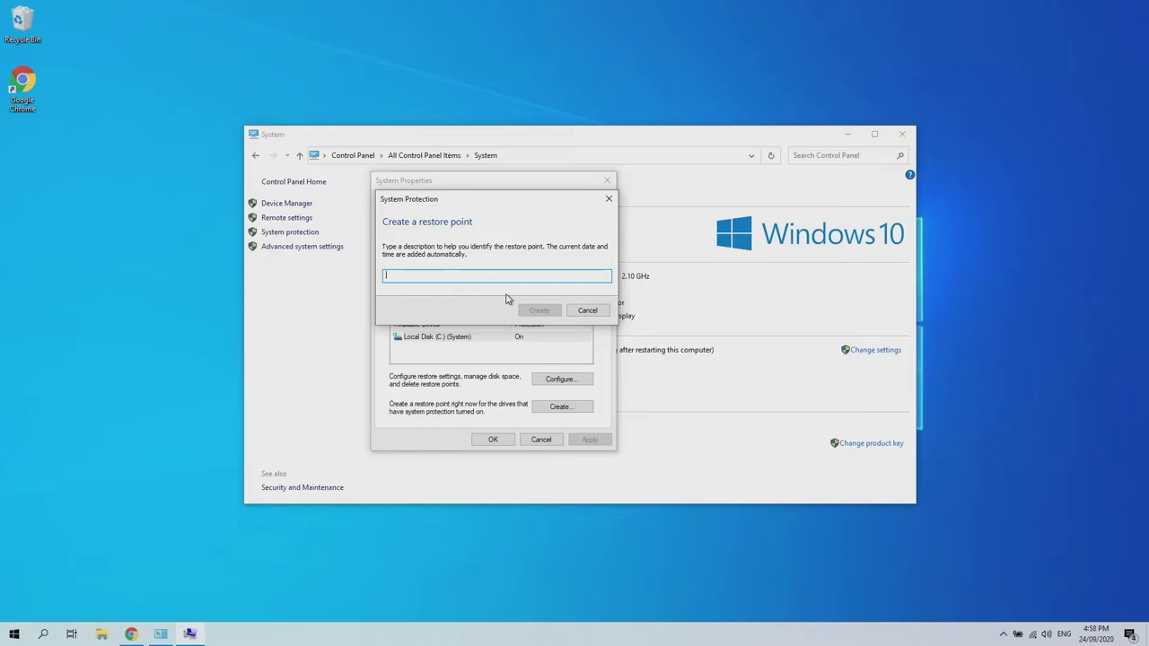
pyautogui.write('Everything Work')
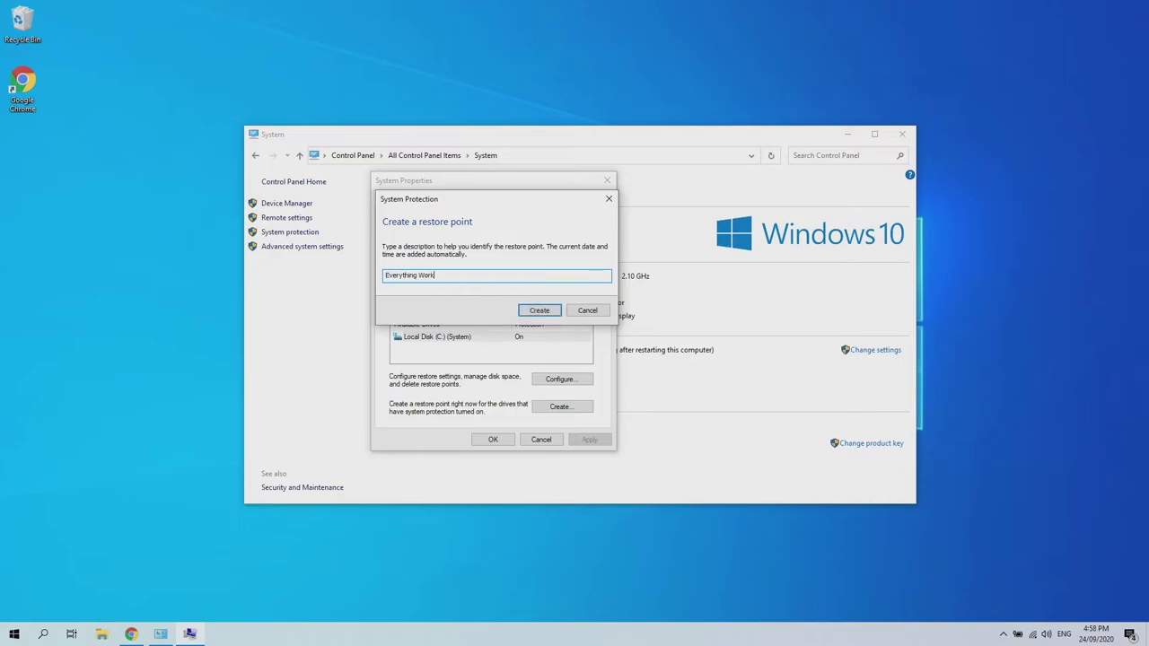
pyautogui.press('Return')
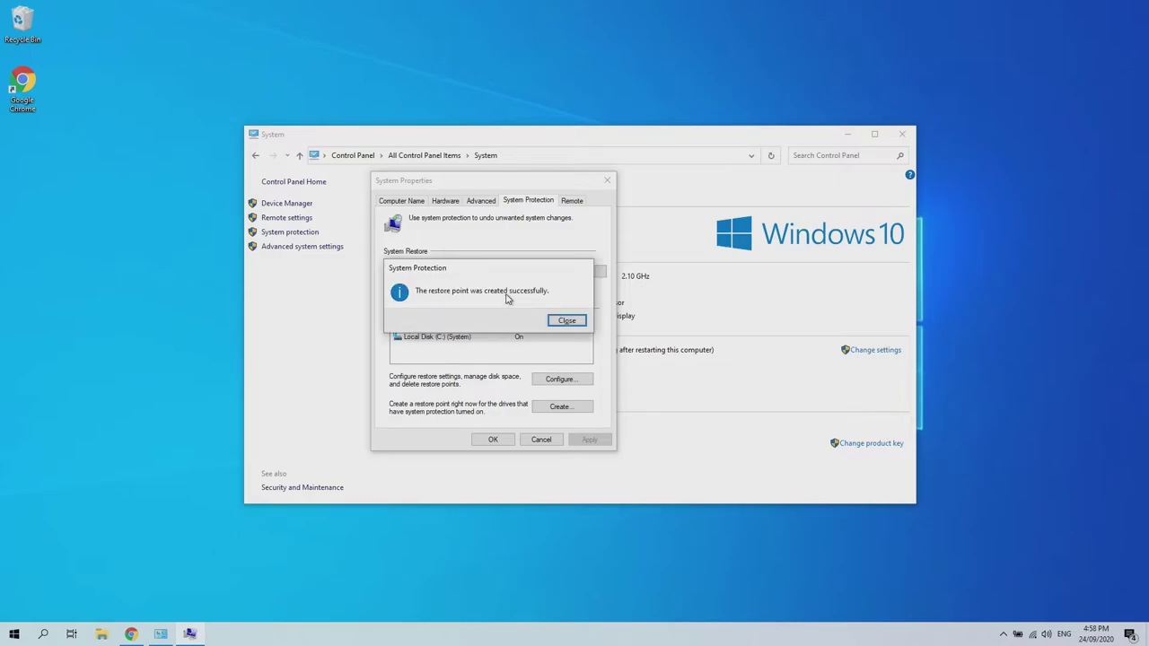
pyautogui.click(564, 320)
pyautogui.click(509, 440)
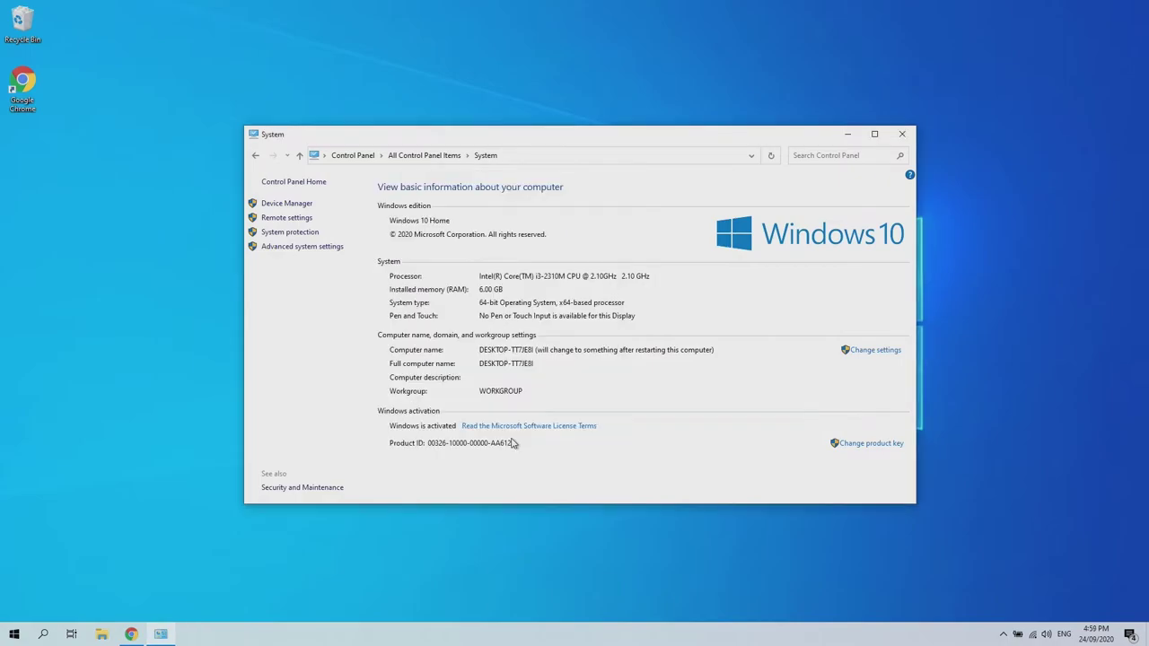
# Step: Examine the device categories in Device Manager, including the entries under Monitors, and close both it and the System window
pyautogui.click(277, 205)
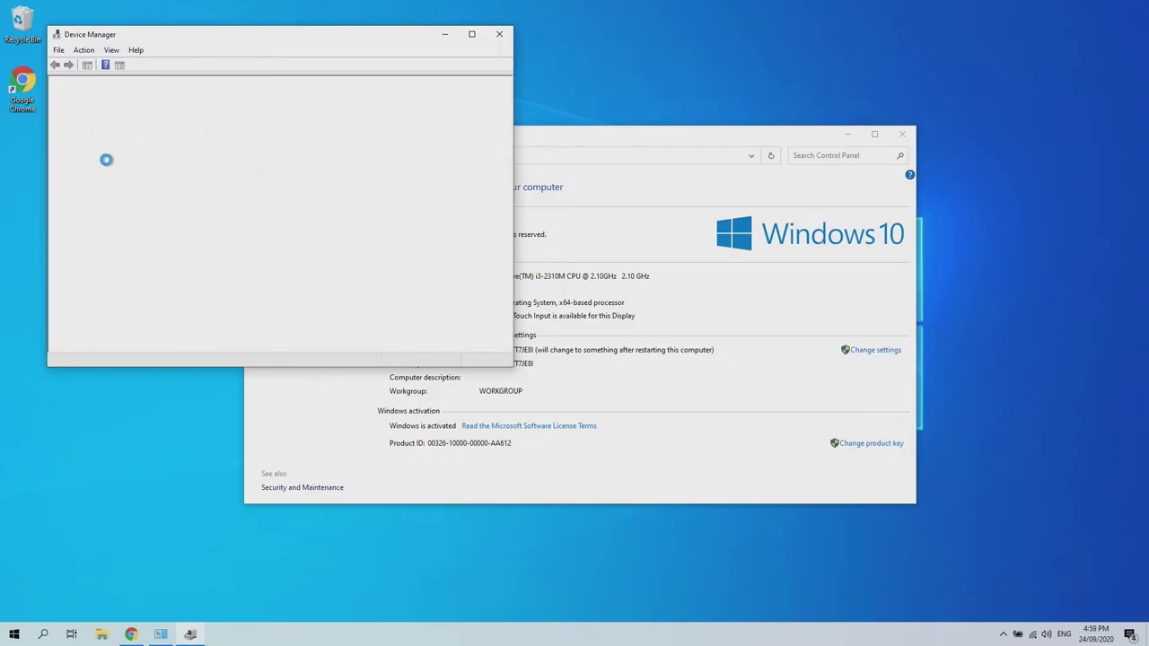
pyautogui.click(901, 135)
pyautogui.click(901, 134)
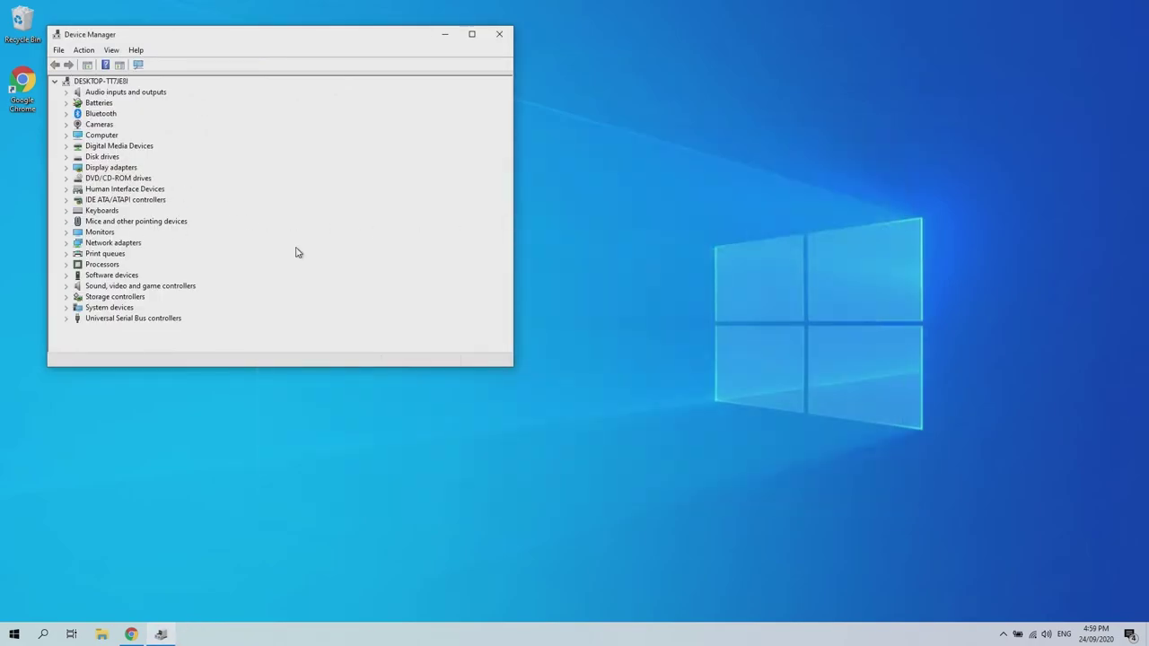
pyautogui.click(64, 233)
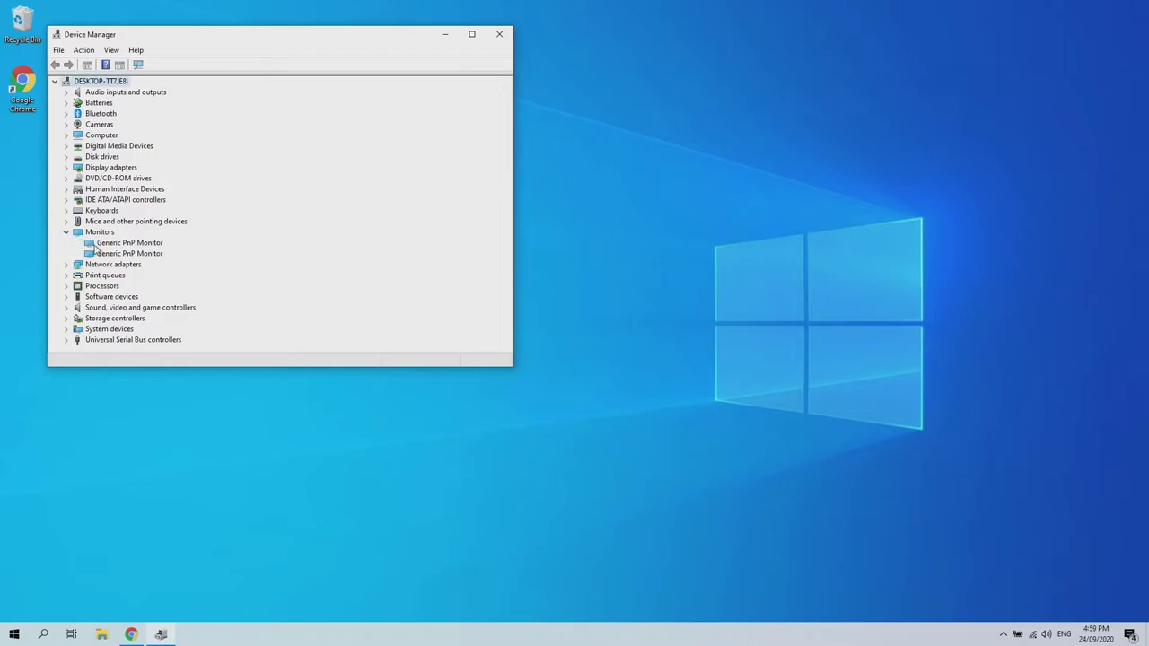
pyautogui.click(106, 244)
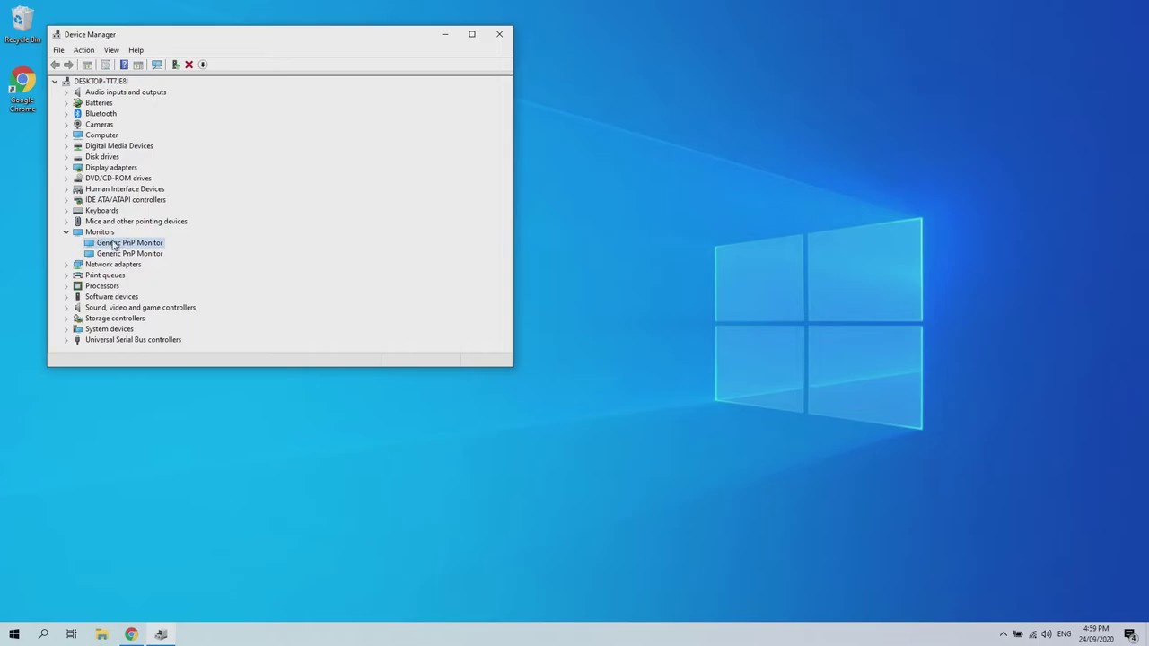
pyautogui.click(65, 232)
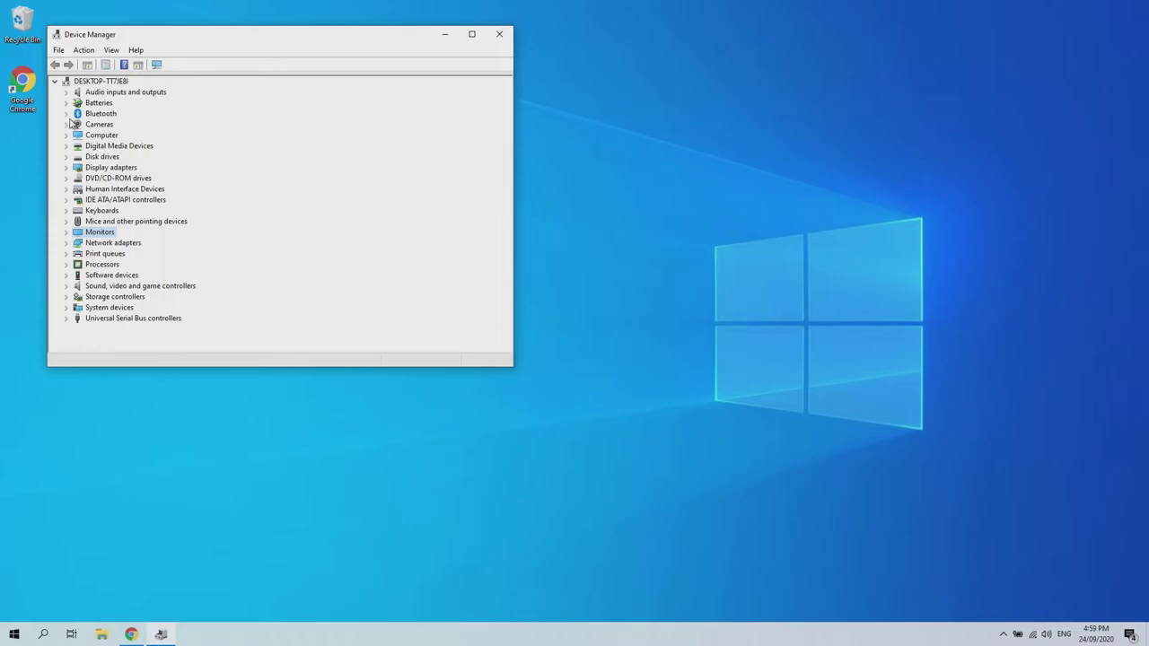
pyautogui.hotkey('alt', 'F4')
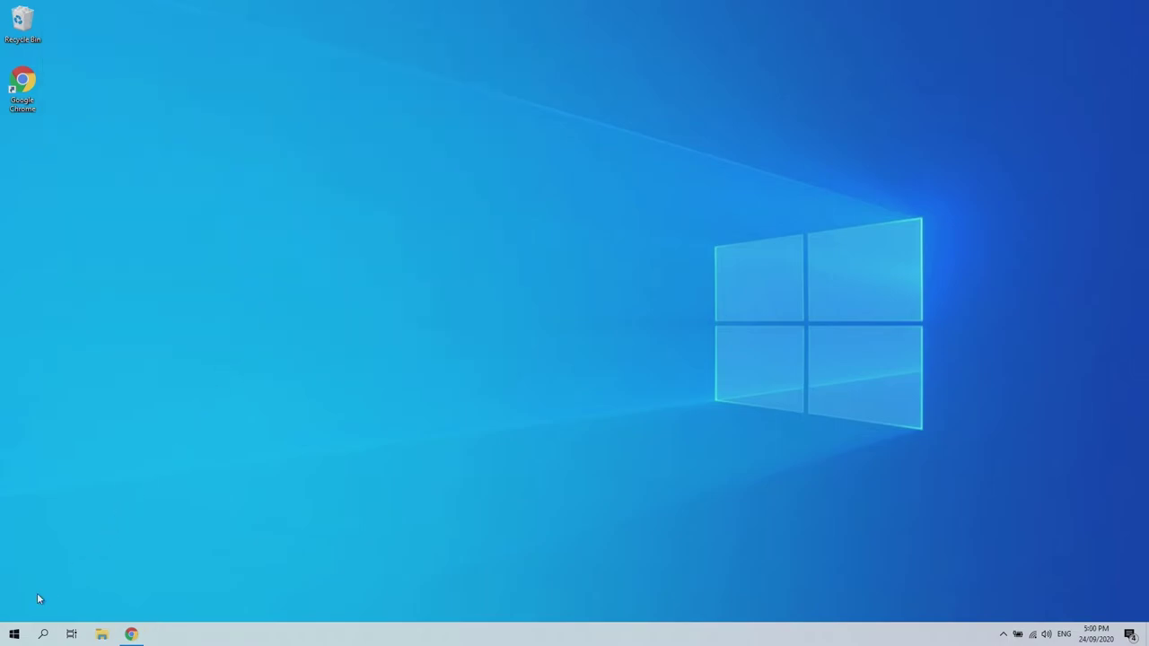
# Step: Open an enlarged Task Manager and sort the running processes by CPU usage
pyautogui.rightClick(15, 634)
pyautogui.click(98, 500)
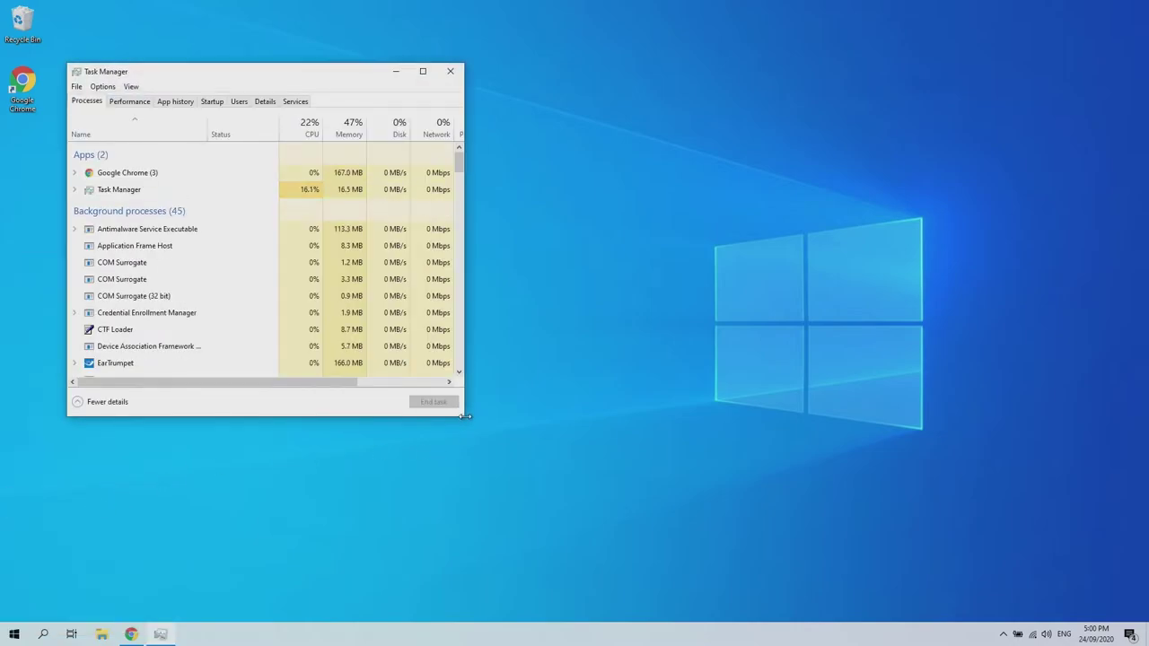
pyautogui.moveTo(465, 416); pyautogui.dragTo(718, 525)
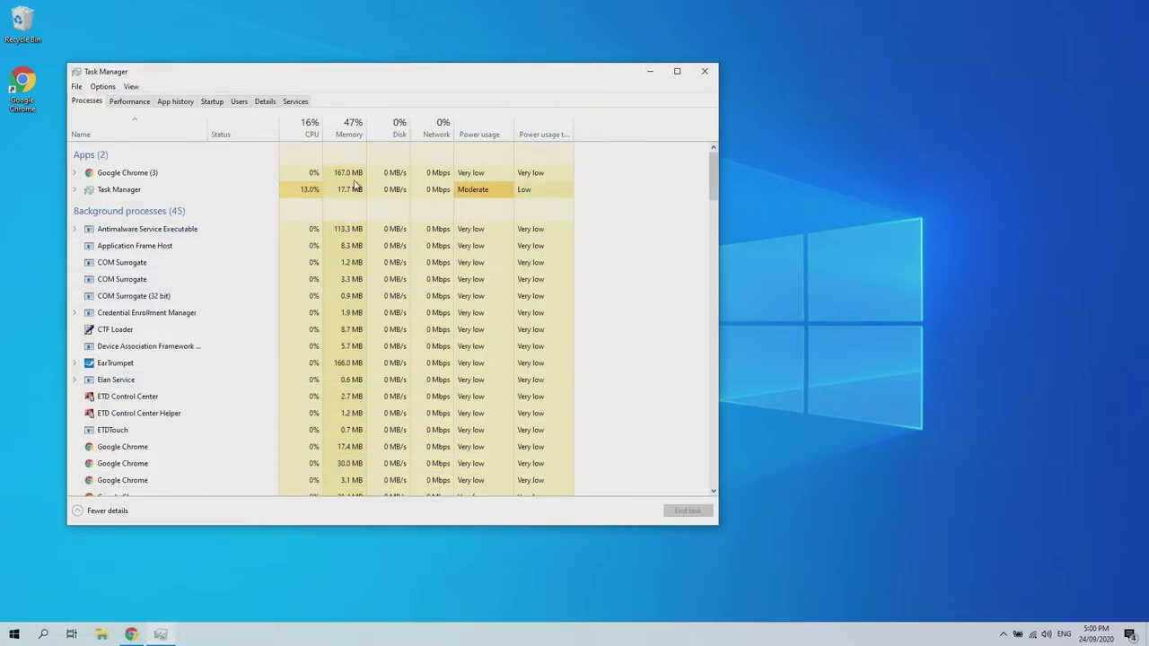
pyautogui.click(301, 133)
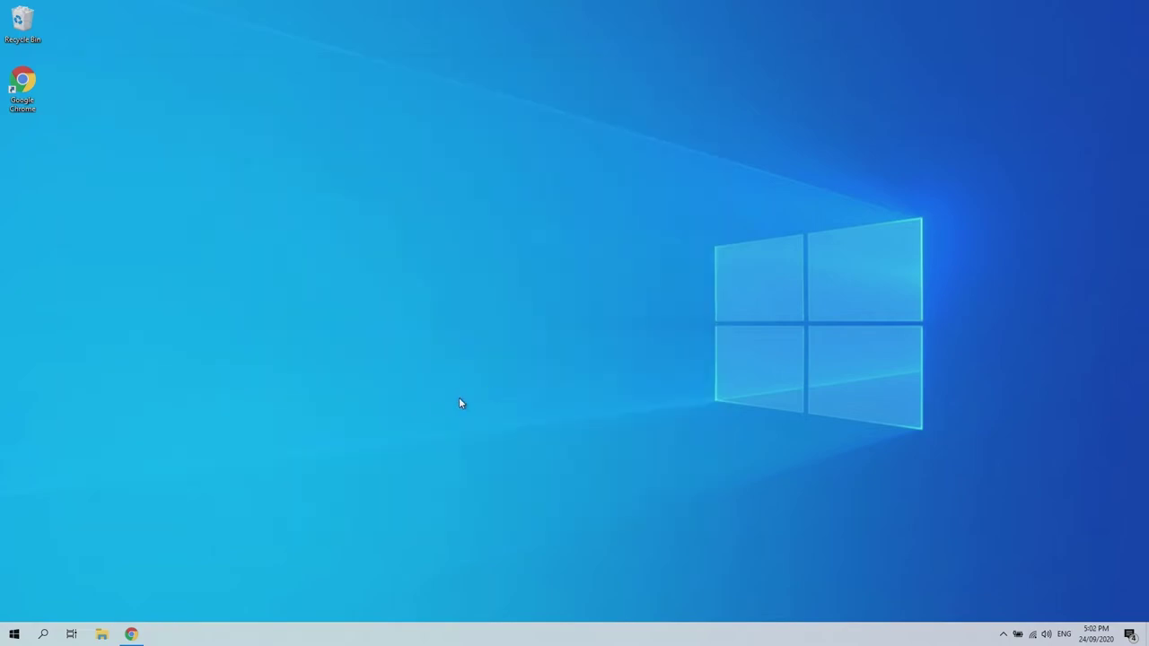
# Step: Install Cinebench from the Microsoft Store
pyautogui.click(18, 635)
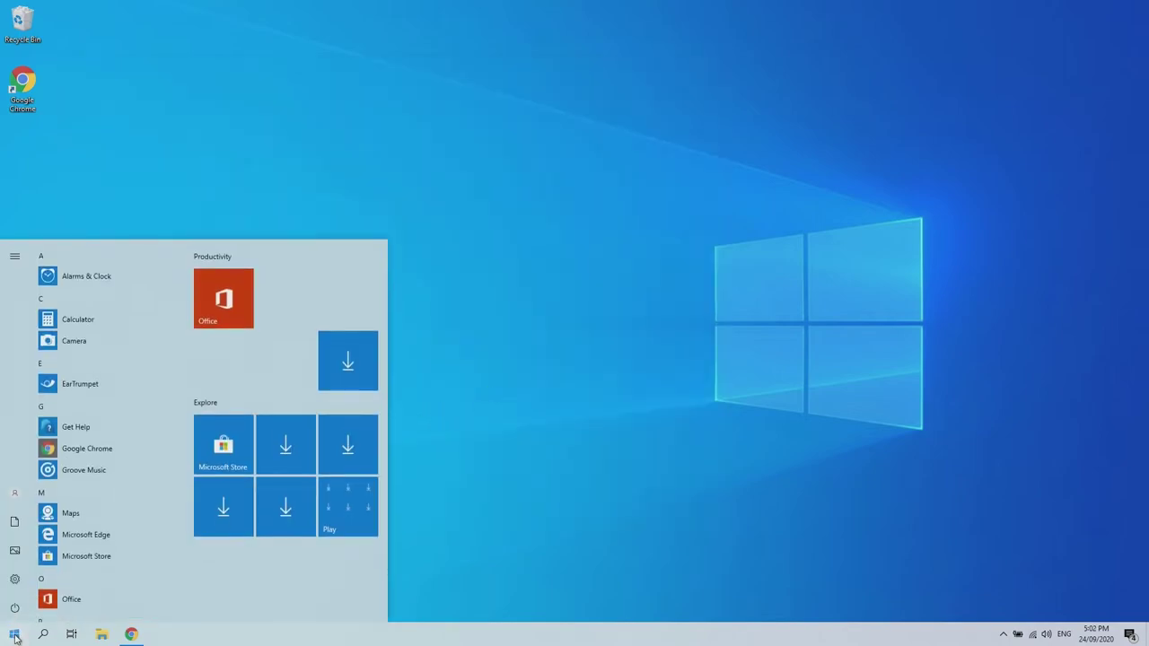
pyautogui.write('micro')
pyautogui.press('Return')
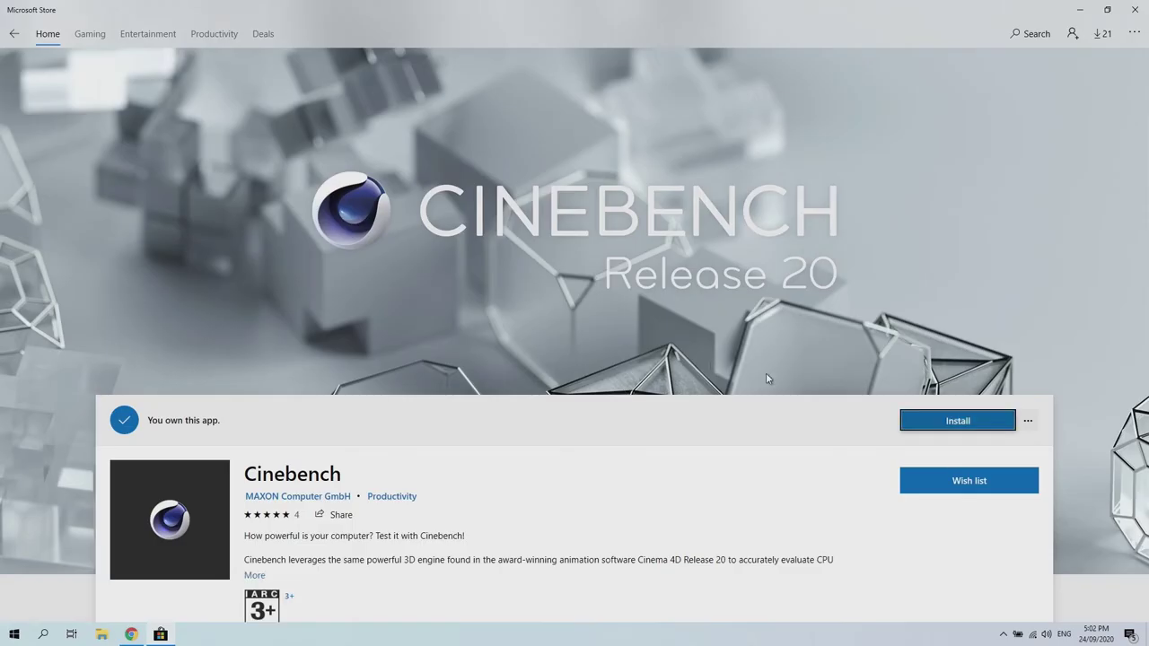
pyautogui.click(970, 418)
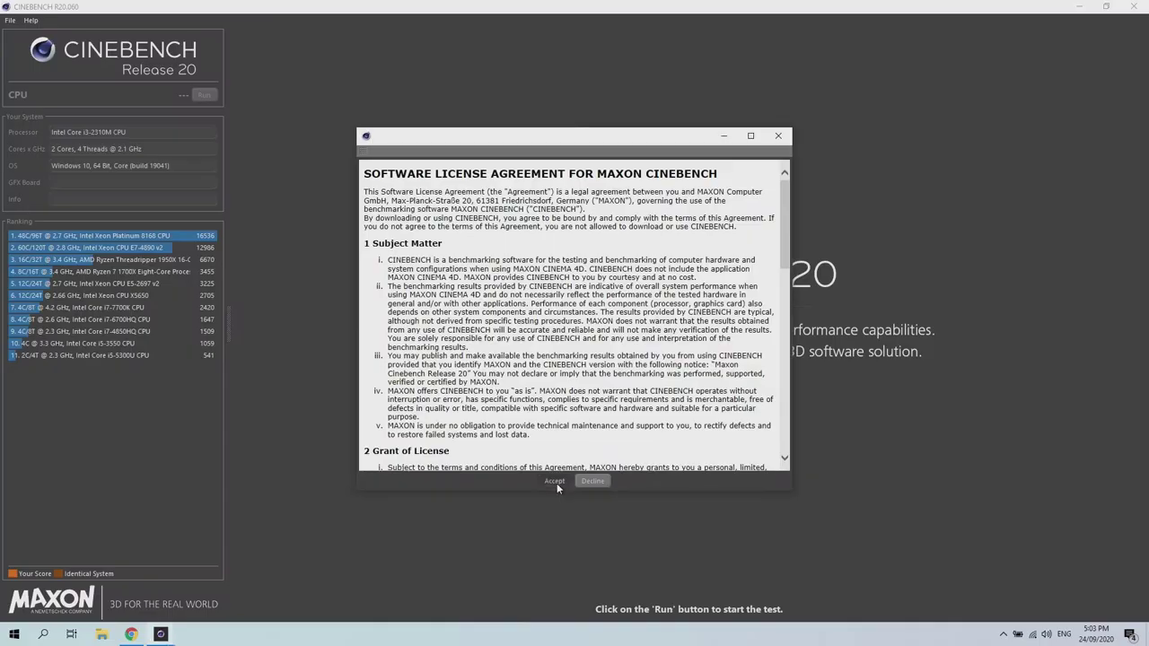
# Step: Accept the Cinebench license agreement, run the CPU benchmark to get a score, and close Cinebench
pyautogui.click(557, 483)
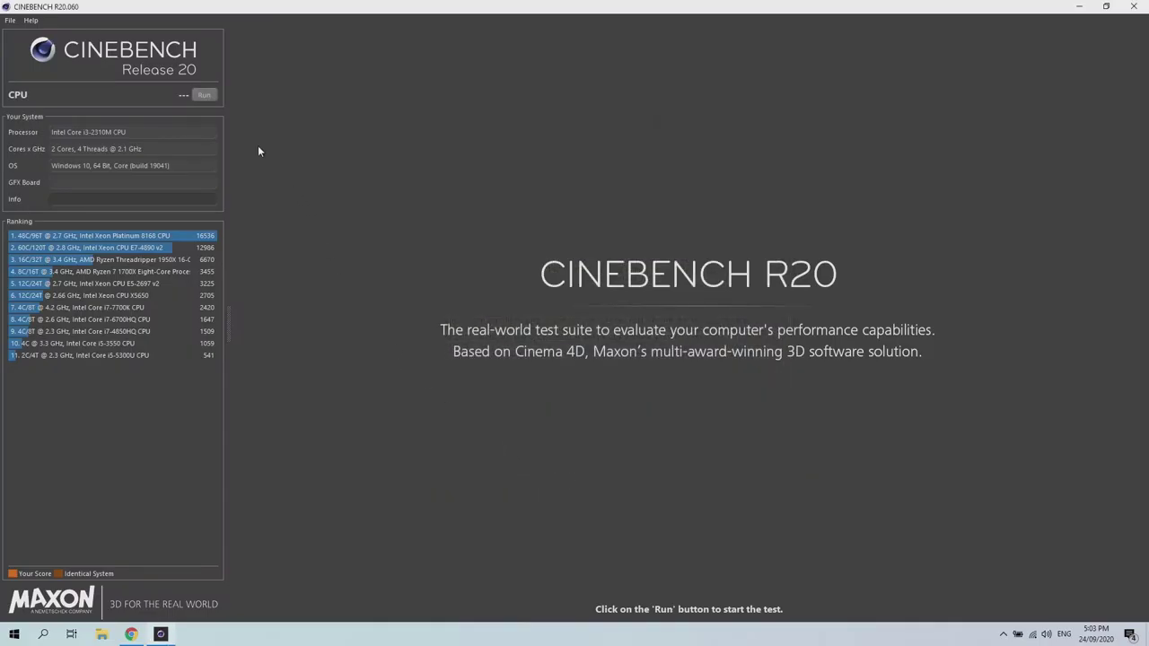
pyautogui.click(204, 99)
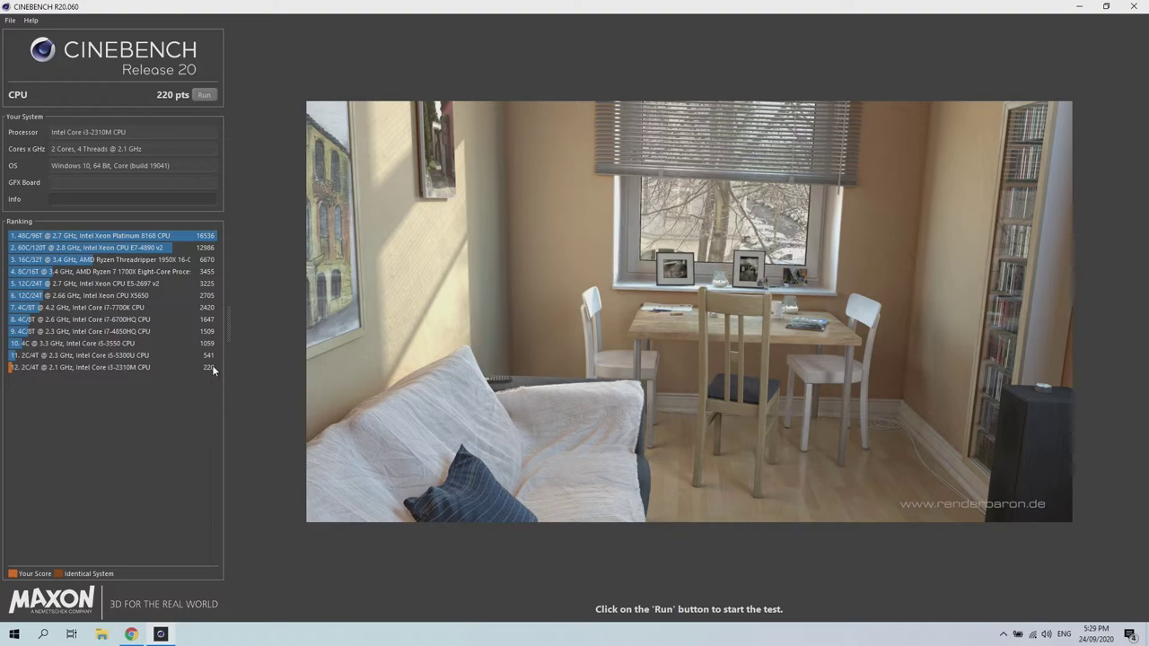
pyautogui.moveTo(213, 369)
pyautogui.click(1133, 6)
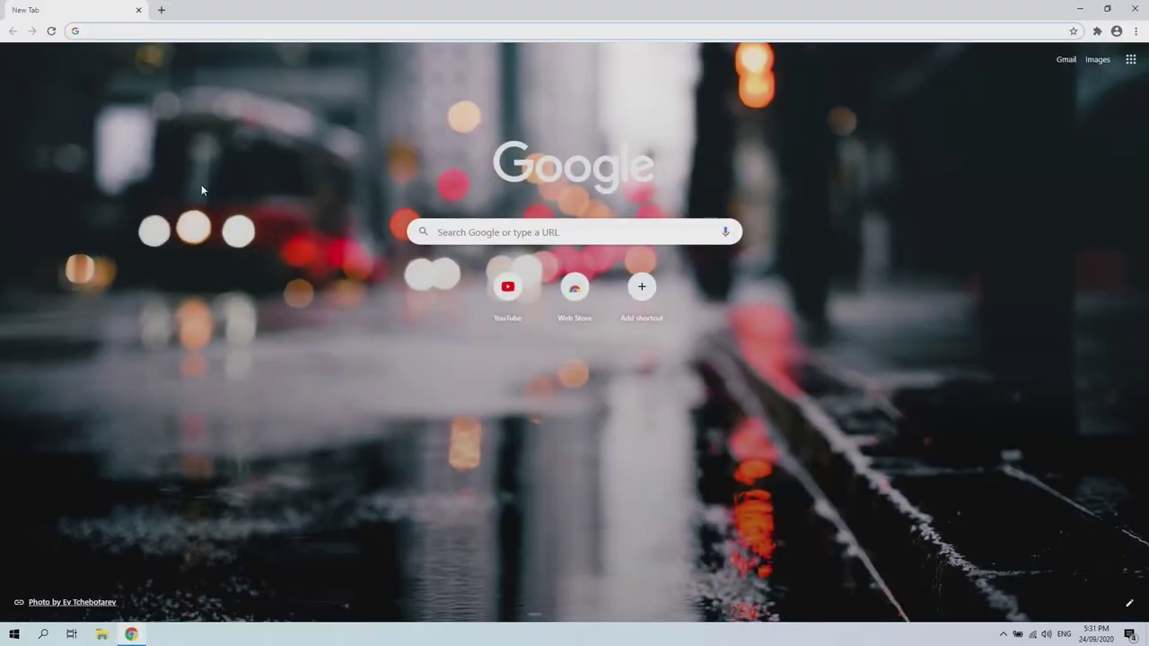
# Step: Search the web for ninite in Chrome and open the Ninite website
pyautogui.write('ninite')
pyautogui.press('Return')
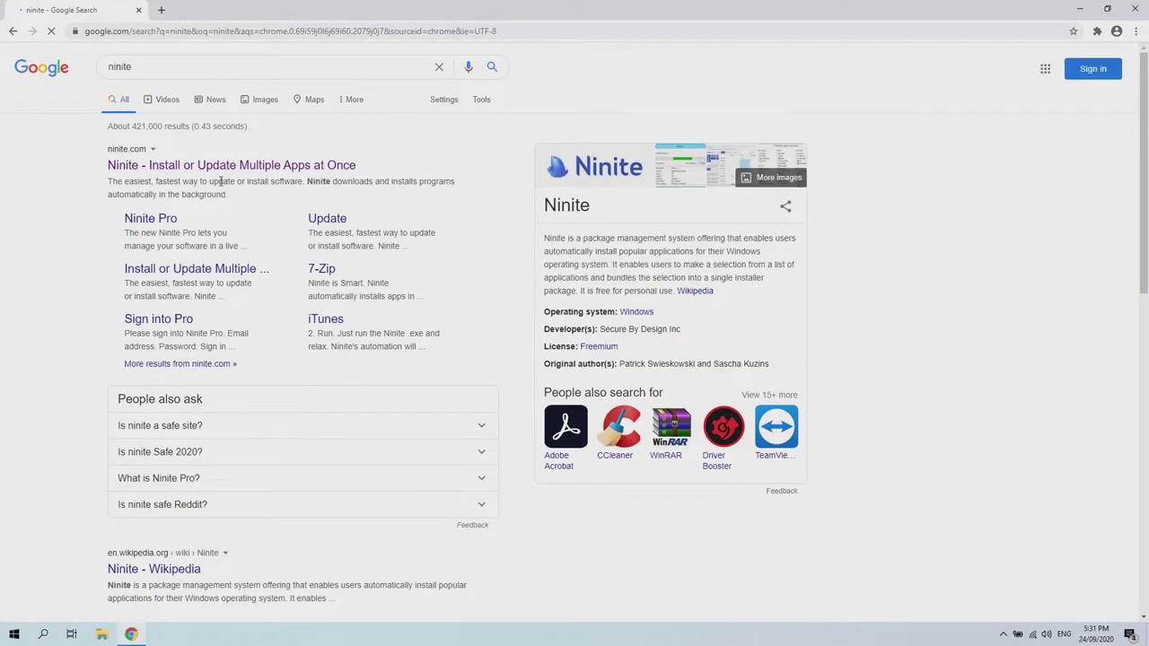
pyautogui.click(213, 169)
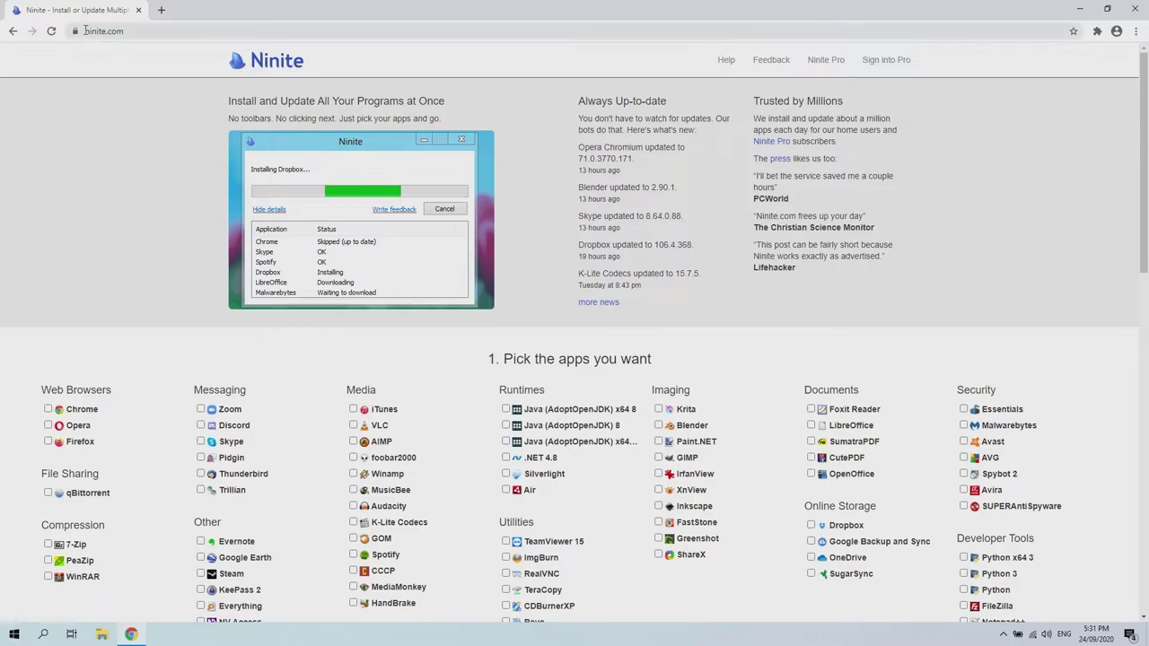
# Step: Select 7-Zip, Discord, Steam, VLC, Audacity, Spotify, HandBrake and SumatraPDF on Ninite and download the custom installer
pyautogui.scroll(-1, 104, 81)
pyautogui.scroll(-3, 104, 82)
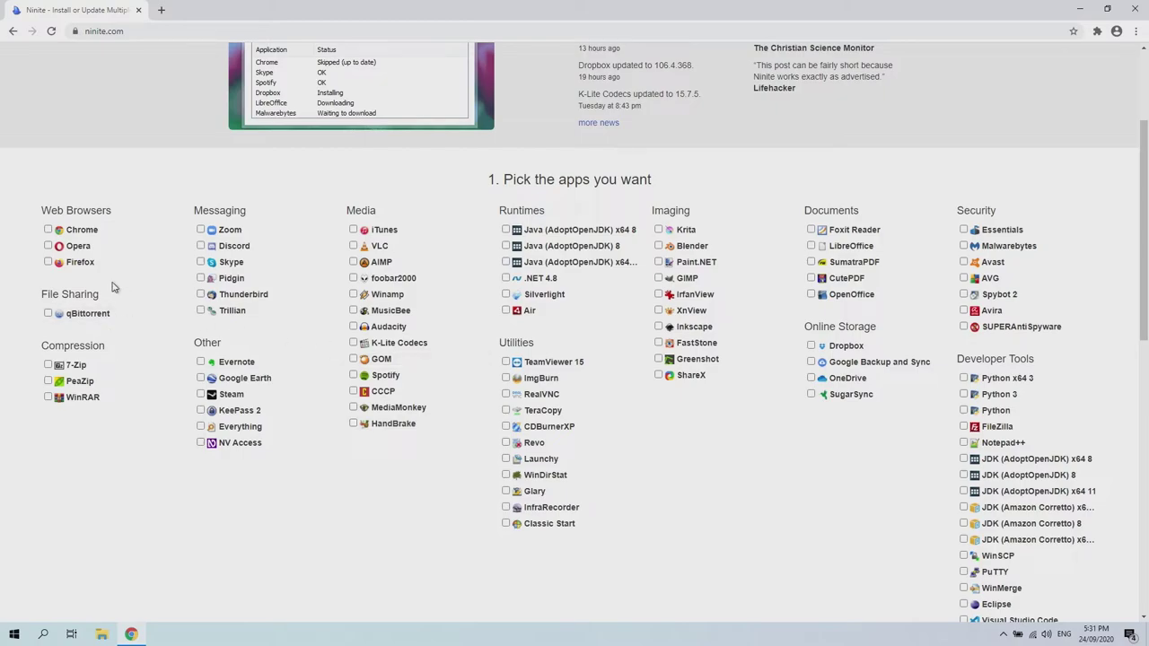
pyautogui.click(74, 365)
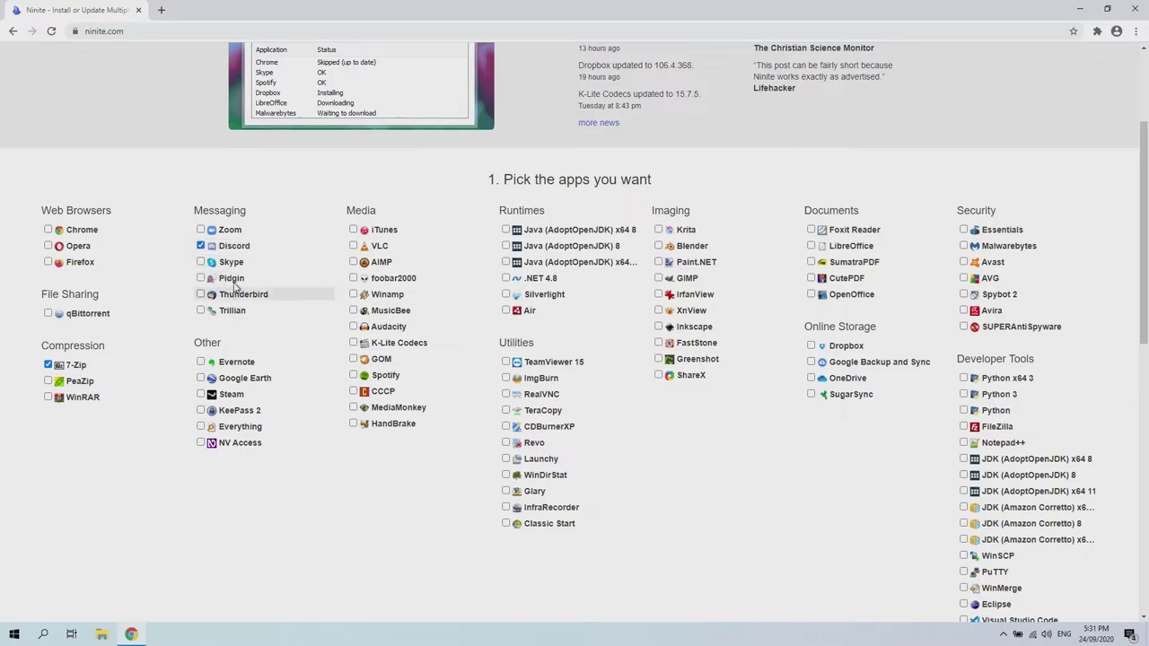
pyautogui.click(254, 405)
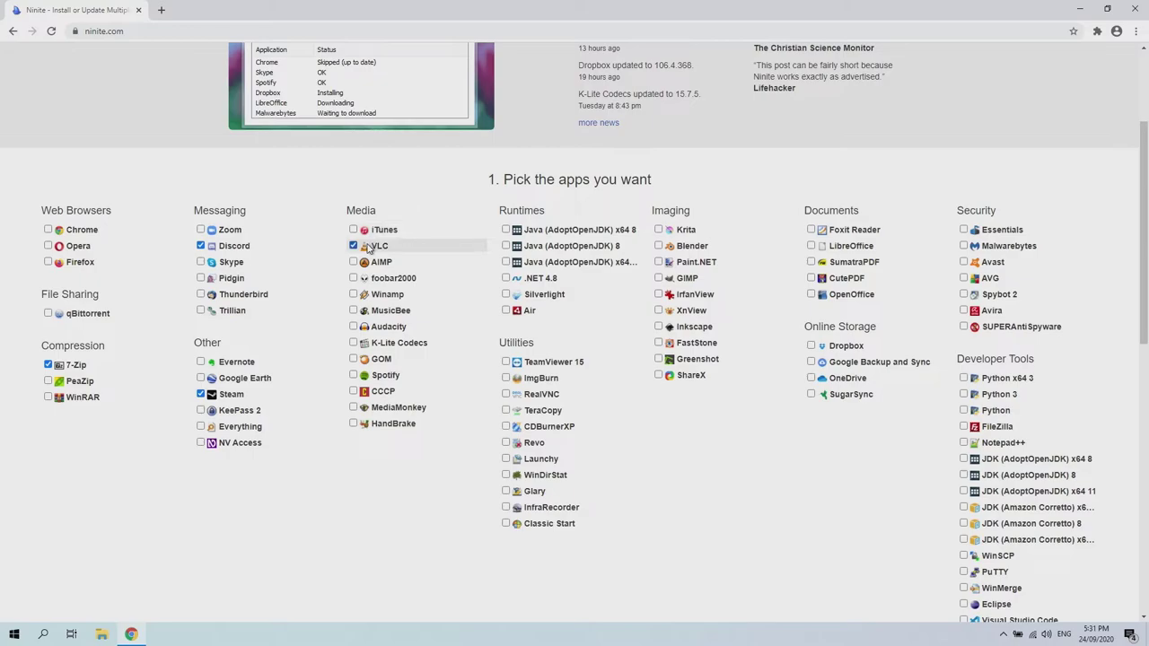
pyautogui.click(373, 332)
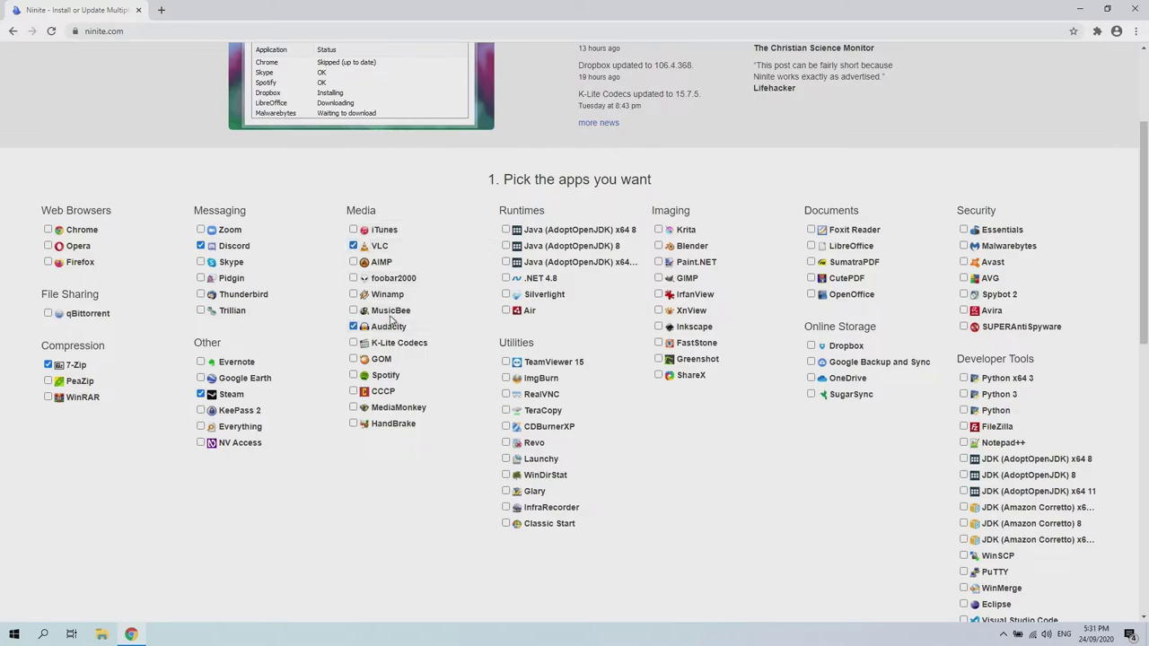
pyautogui.click(370, 380)
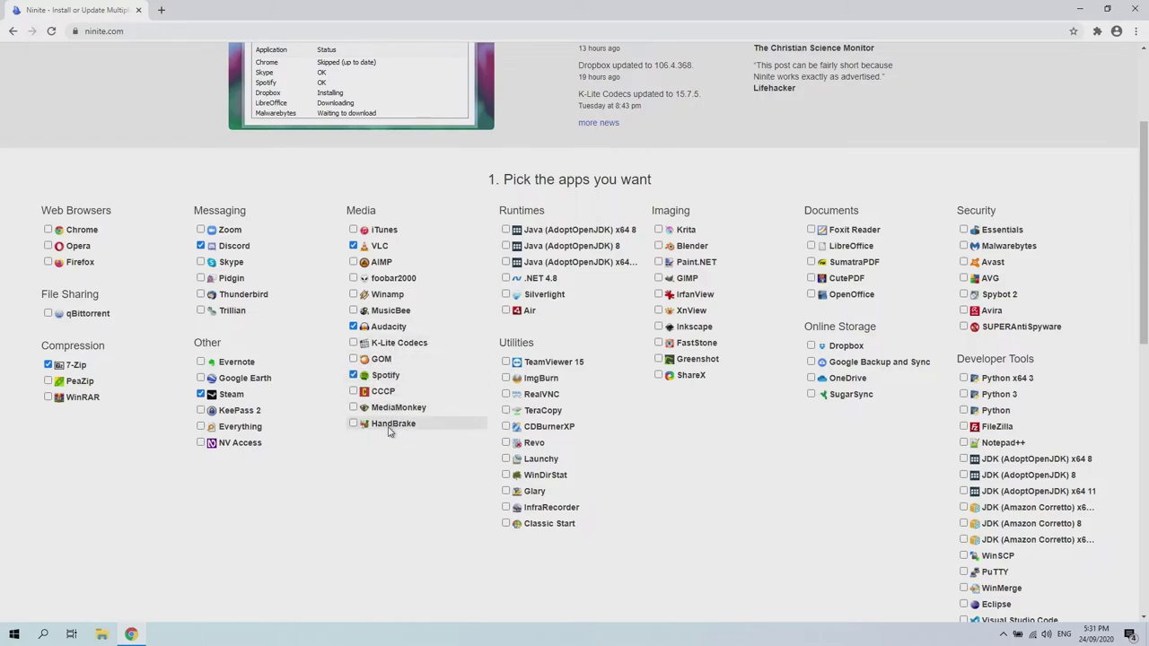
pyautogui.scroll(-1, 393, 422)
pyautogui.click(351, 365)
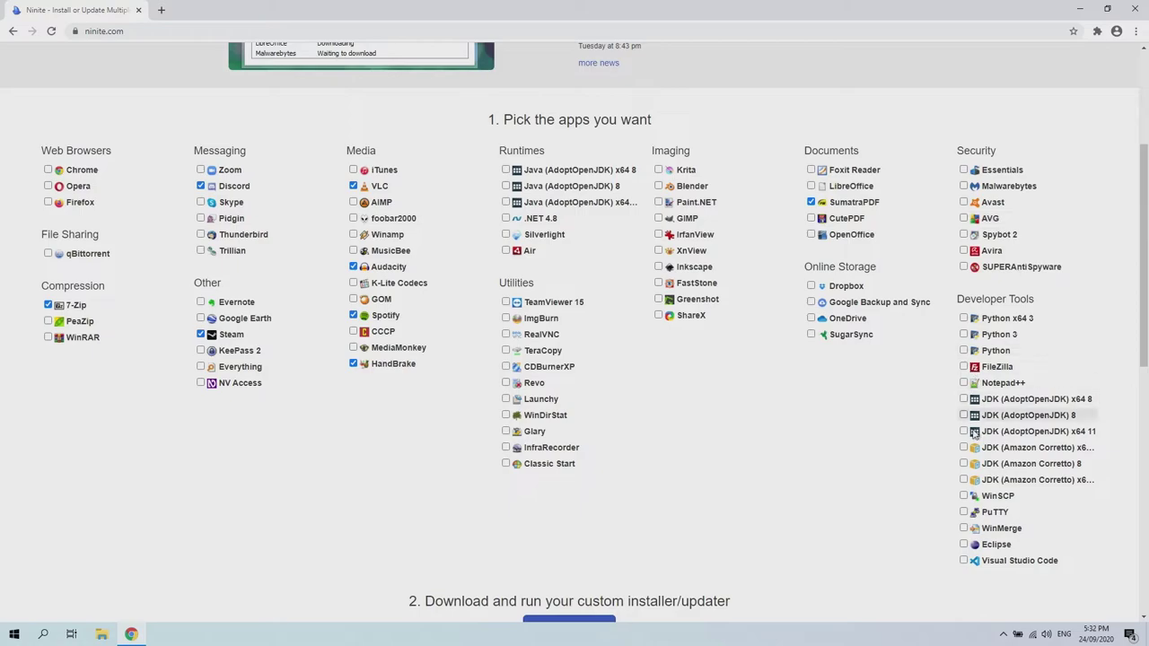
pyautogui.scroll(-2, 781, 512)
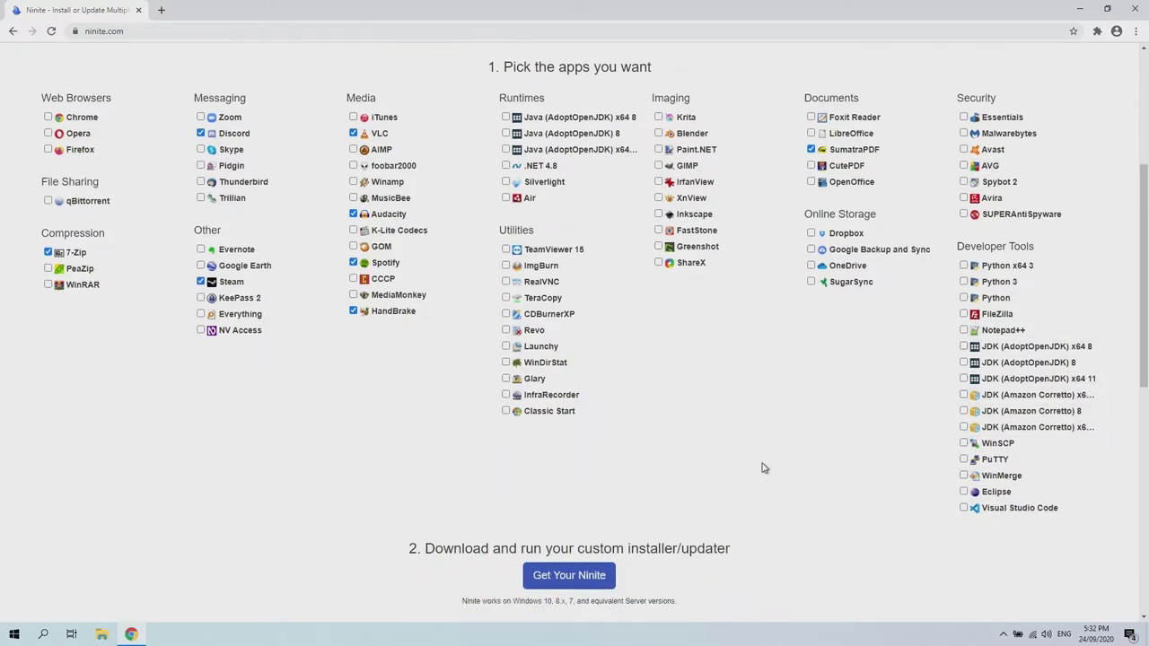
pyautogui.click(562, 512)
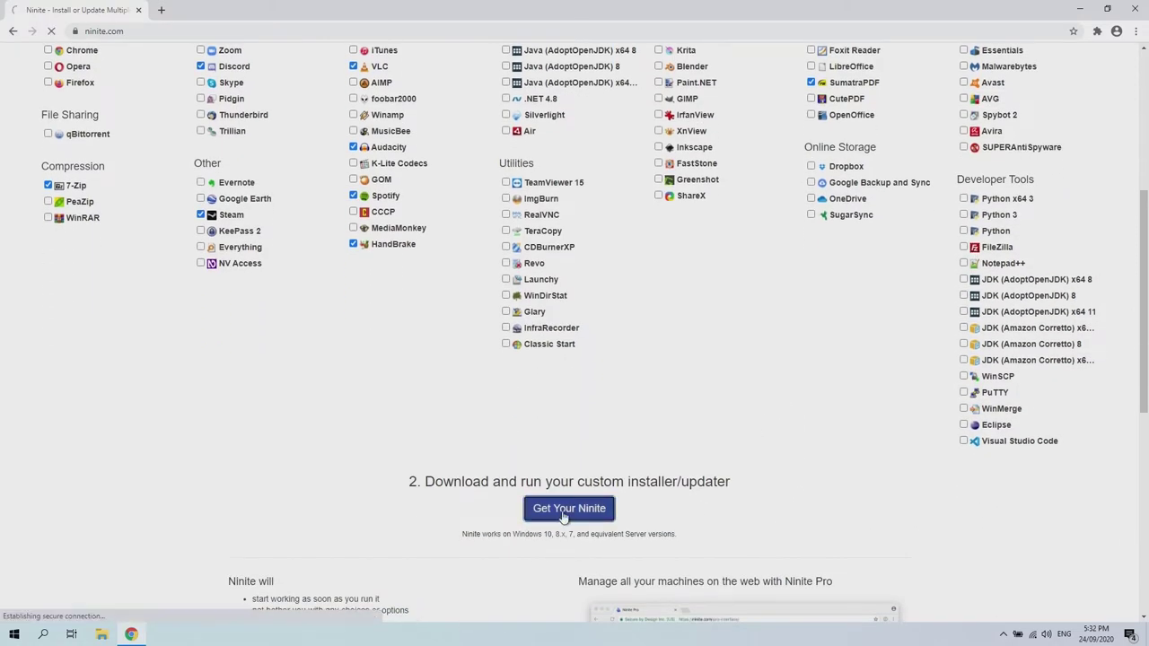
# Step: Search the web for imageglass and wiztree, each in its own new browser tab
pyautogui.click(158, 8)
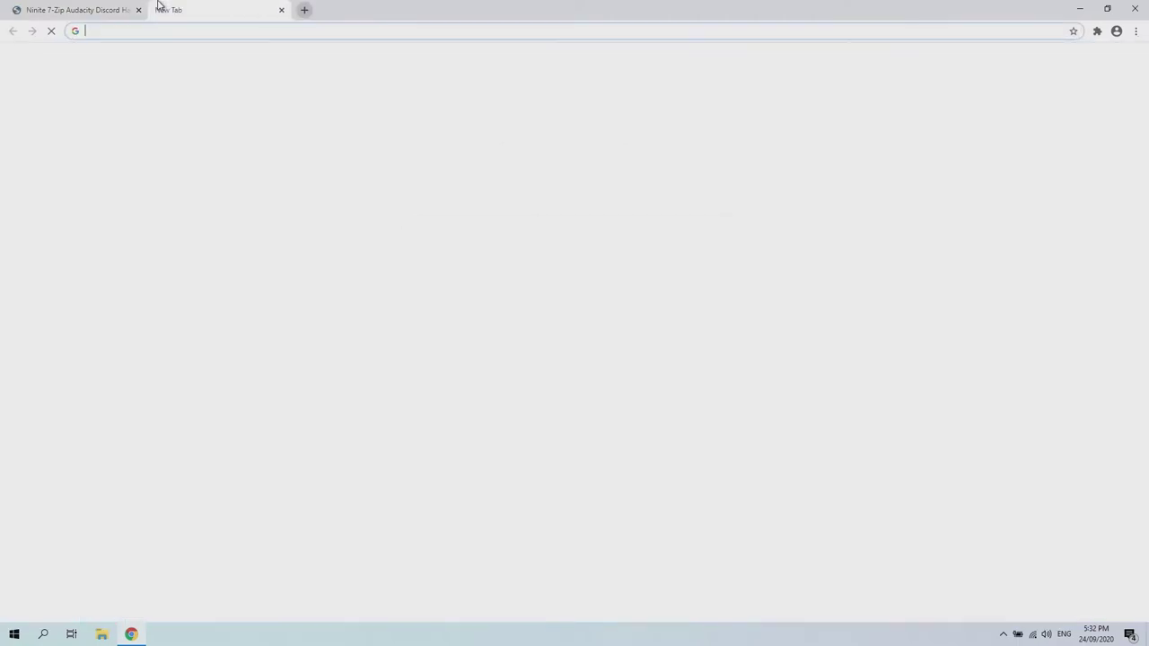
pyautogui.write('imageglass')
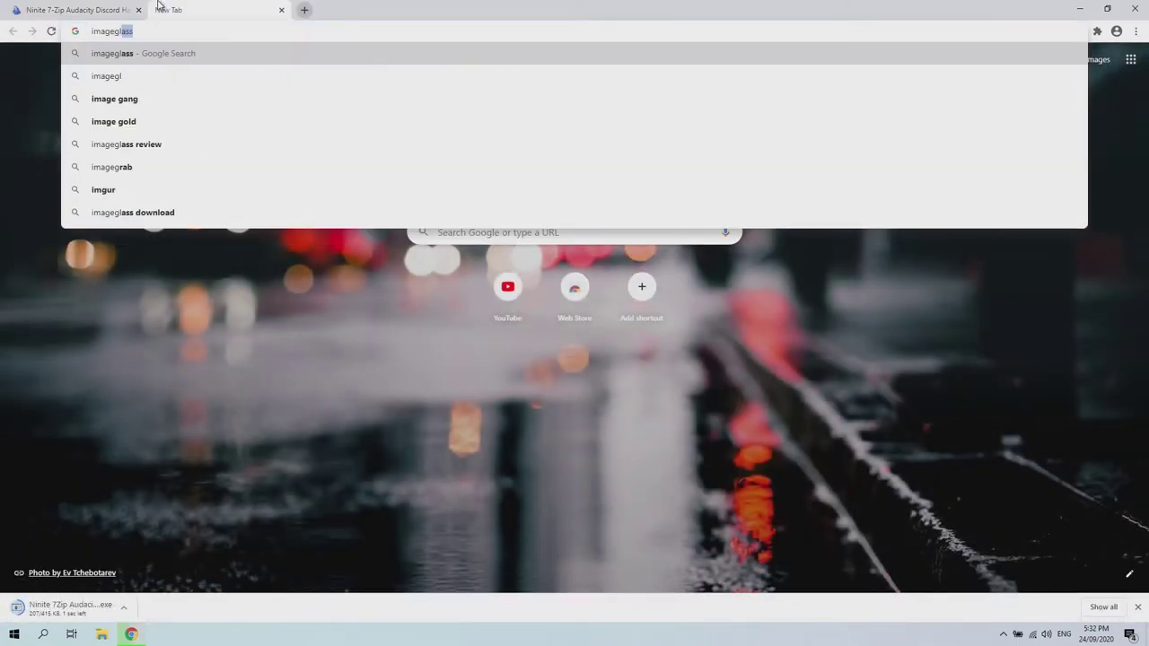
pyautogui.press('Return')
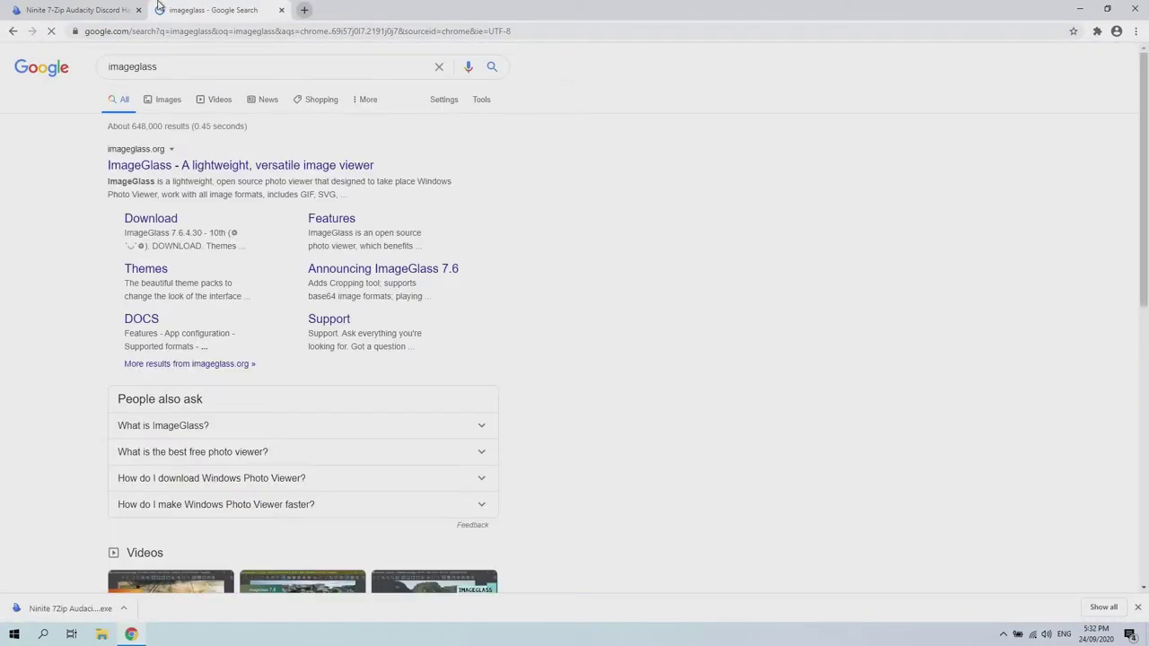
pyautogui.hotkey('ctrl', 't')
pyautogui.write('wiztree')
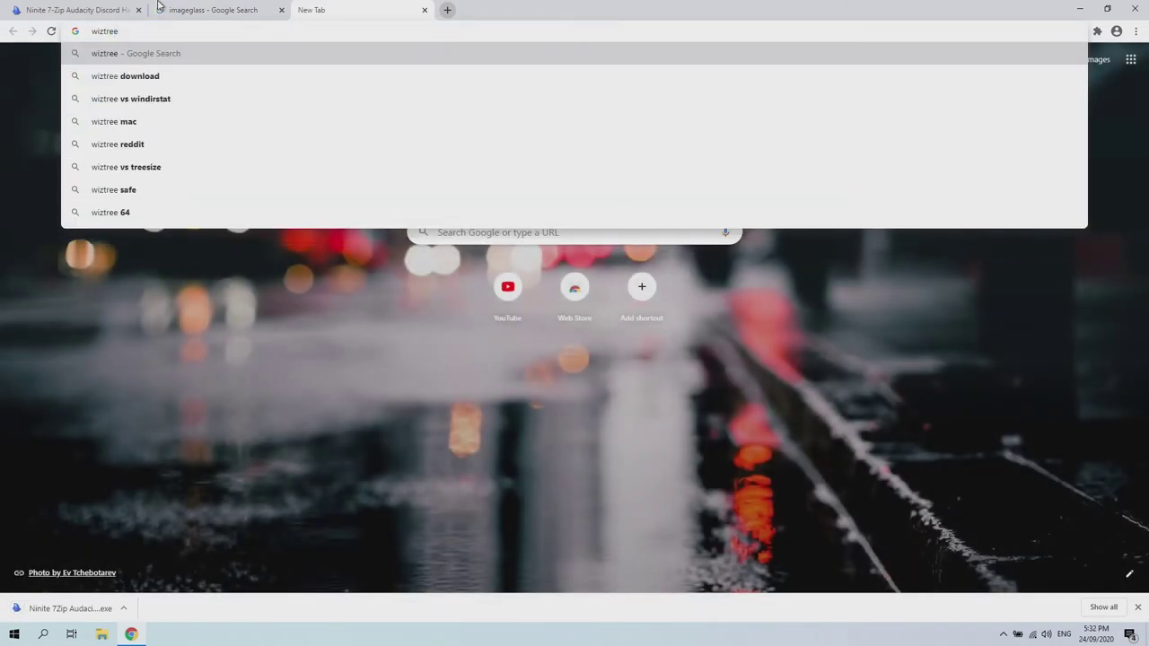
pyautogui.press('Return')
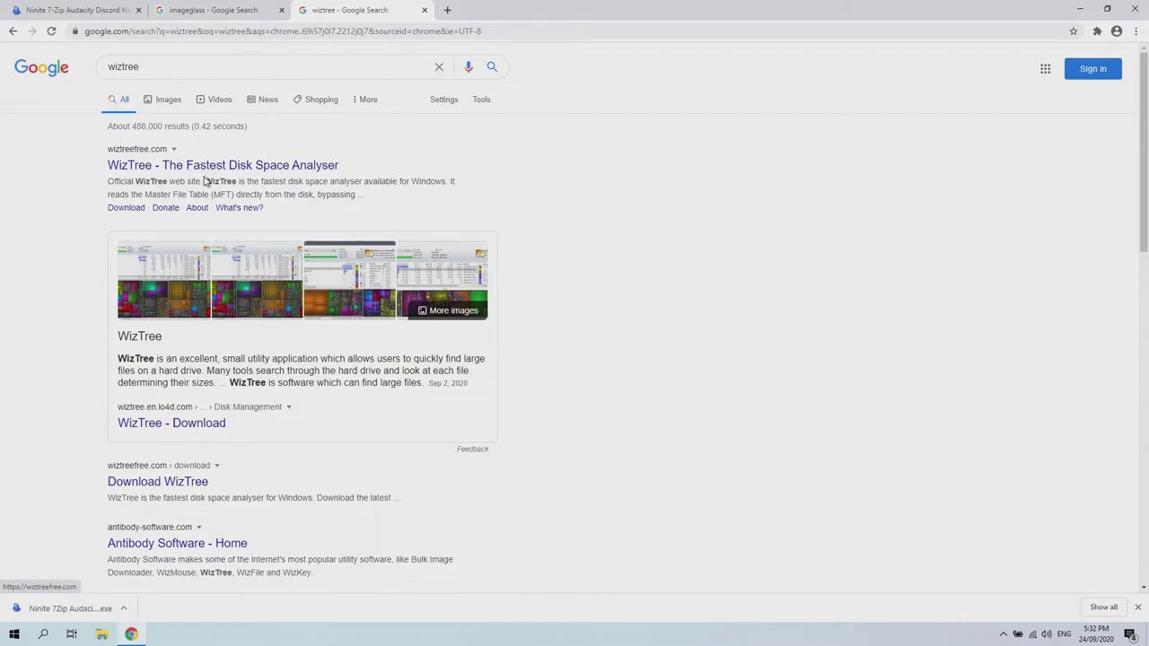
# Step: Run the downloaded Ninite installer, close Chrome, and minimize the Ninite progress window while the apps install
pyautogui.click(215, 10)
pyautogui.click(108, 9)
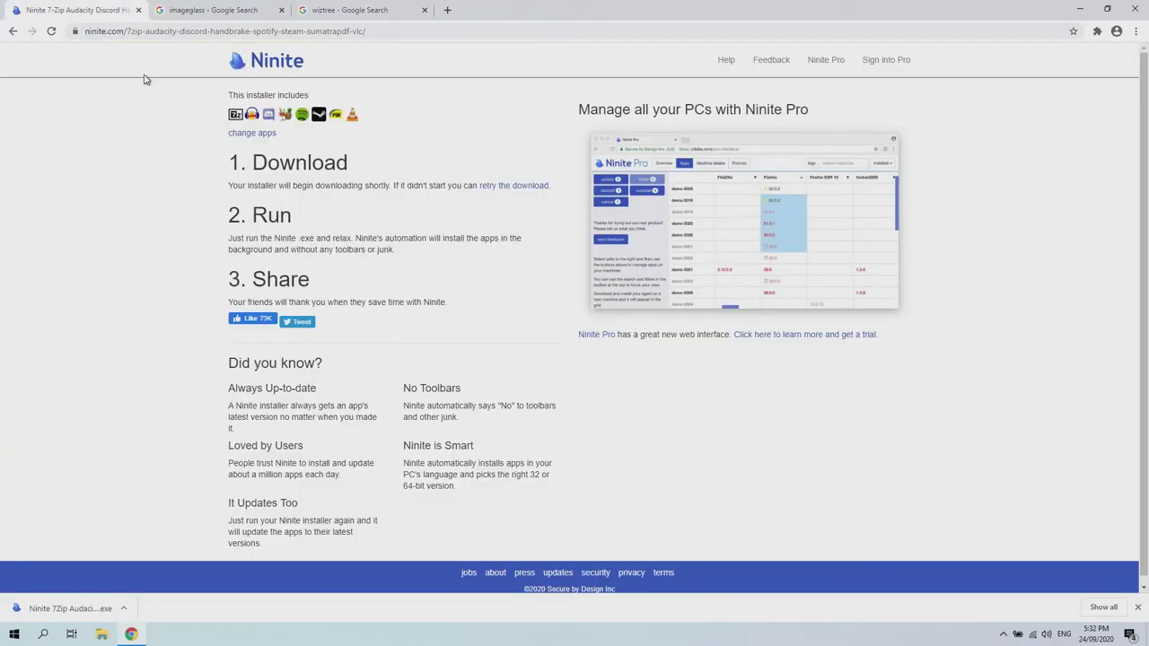
pyautogui.click(87, 609)
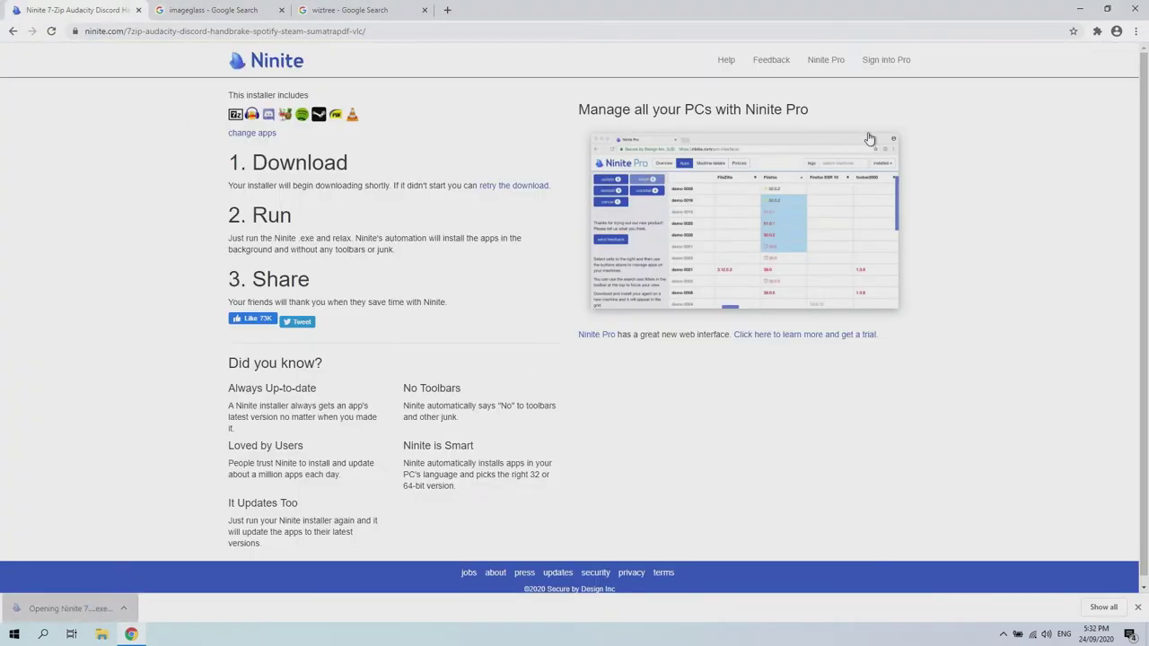
pyautogui.click(1135, 9)
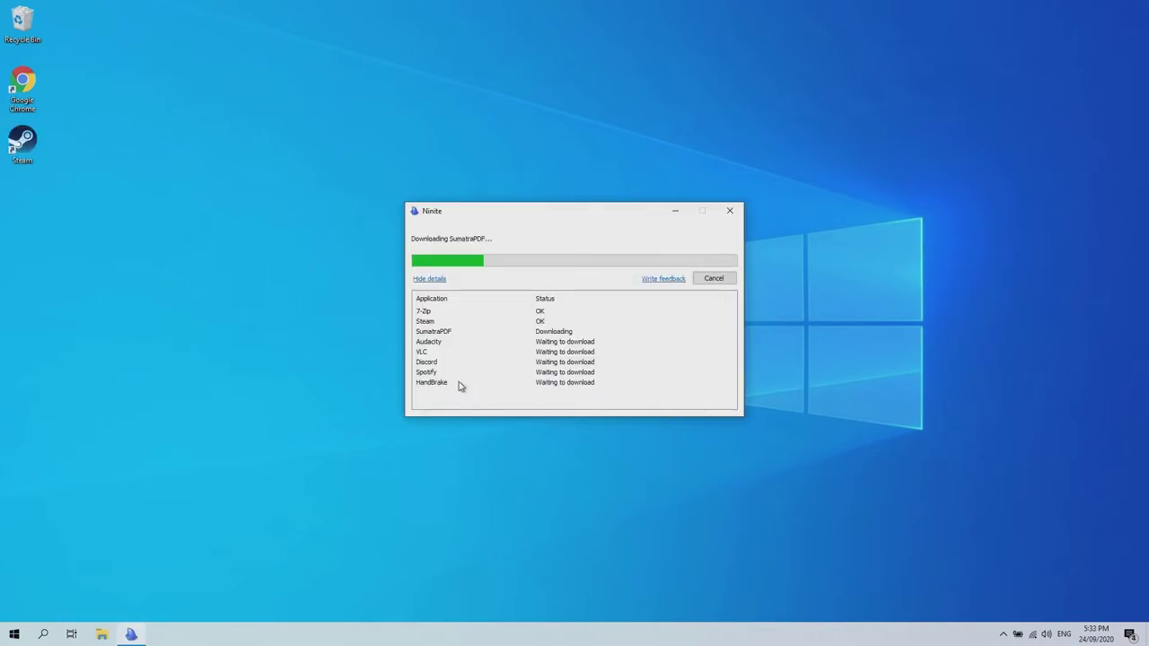
pyautogui.click(674, 214)
# Step: Switch the Windows color mode to Dark in the personalization settings and close Settings
pyautogui.rightClick(428, 634)
pyautogui.click(467, 617)
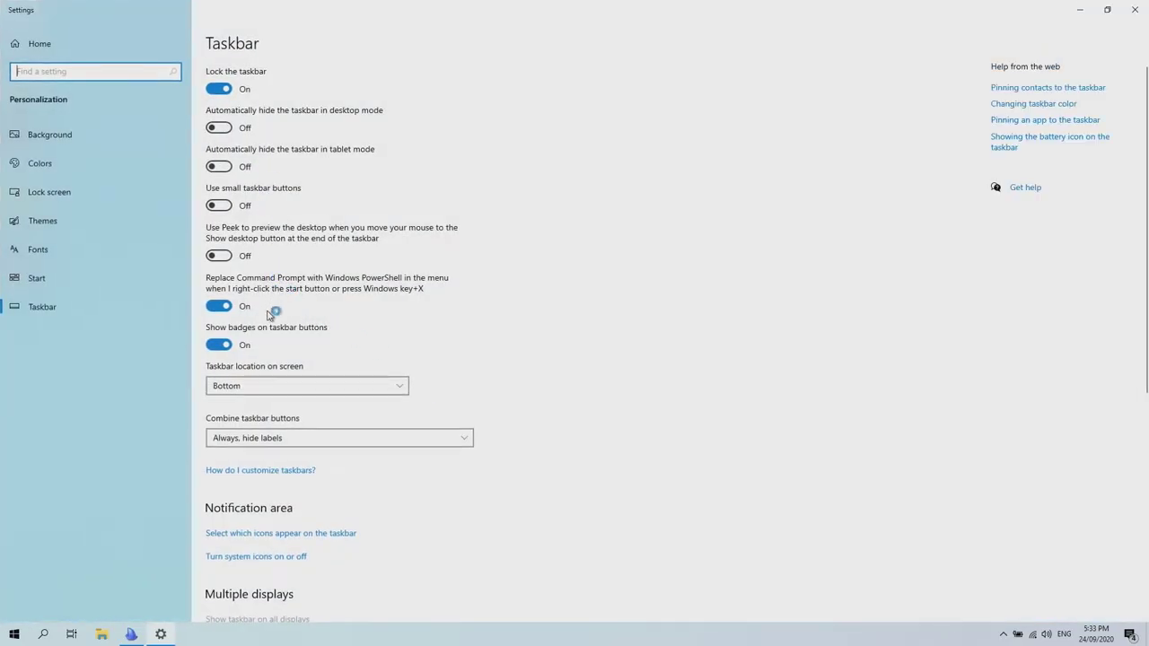
pyautogui.click(111, 165)
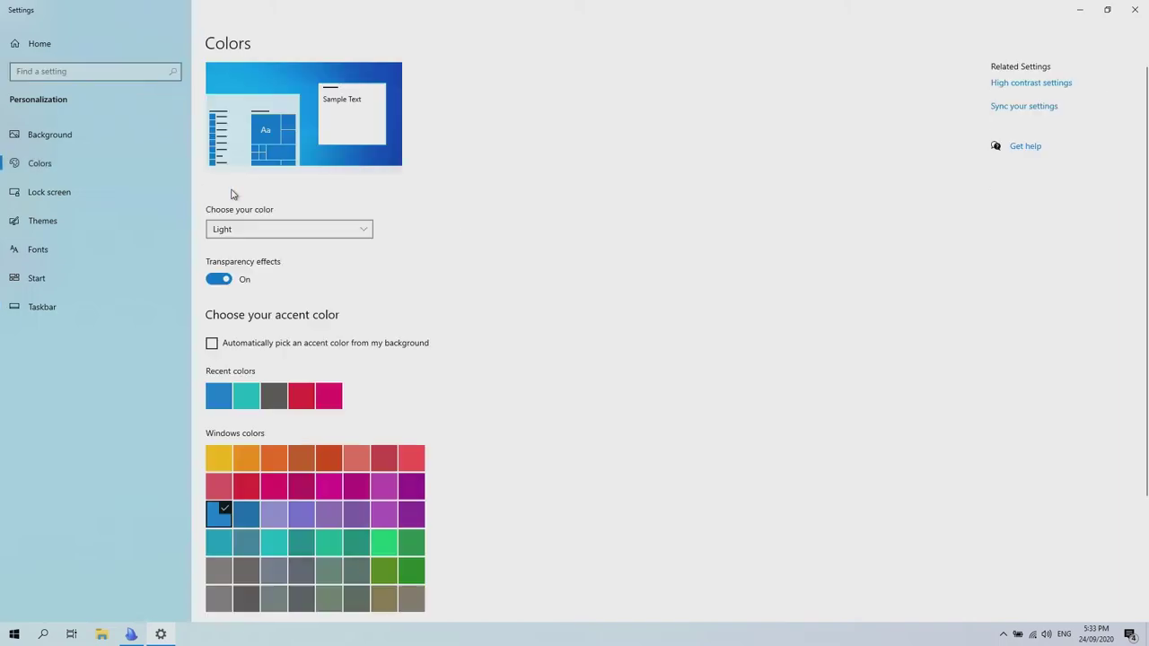
pyautogui.click(251, 229)
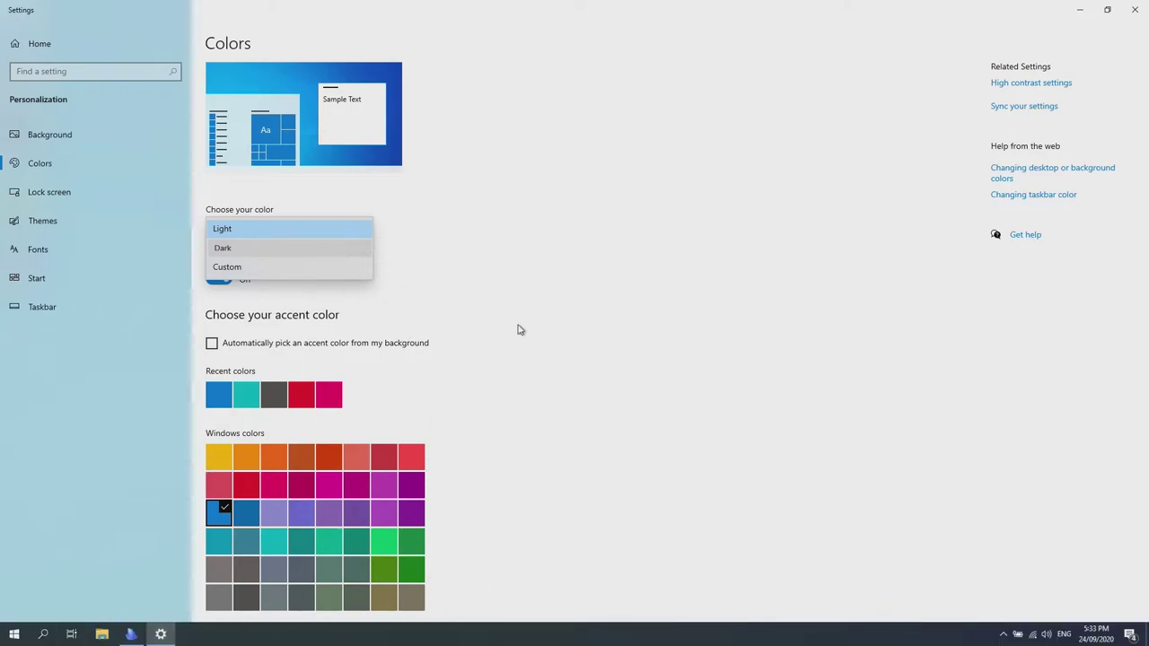
pyautogui.press('Down')
pyautogui.press('Return')
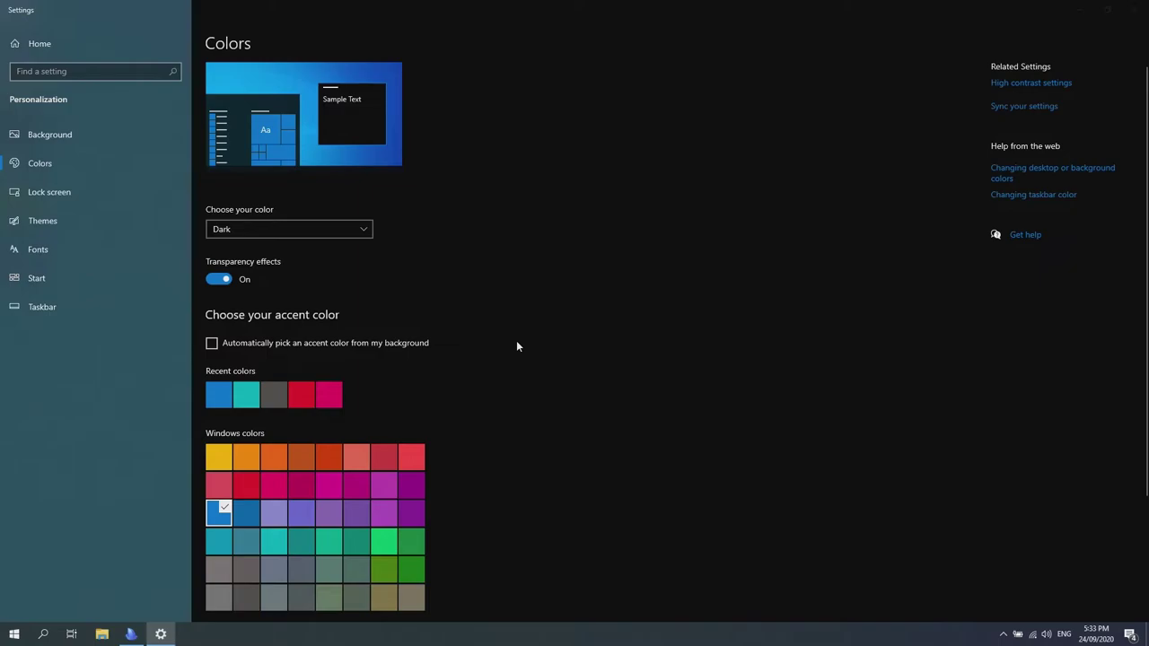
pyautogui.hotkey('alt', 'F4')
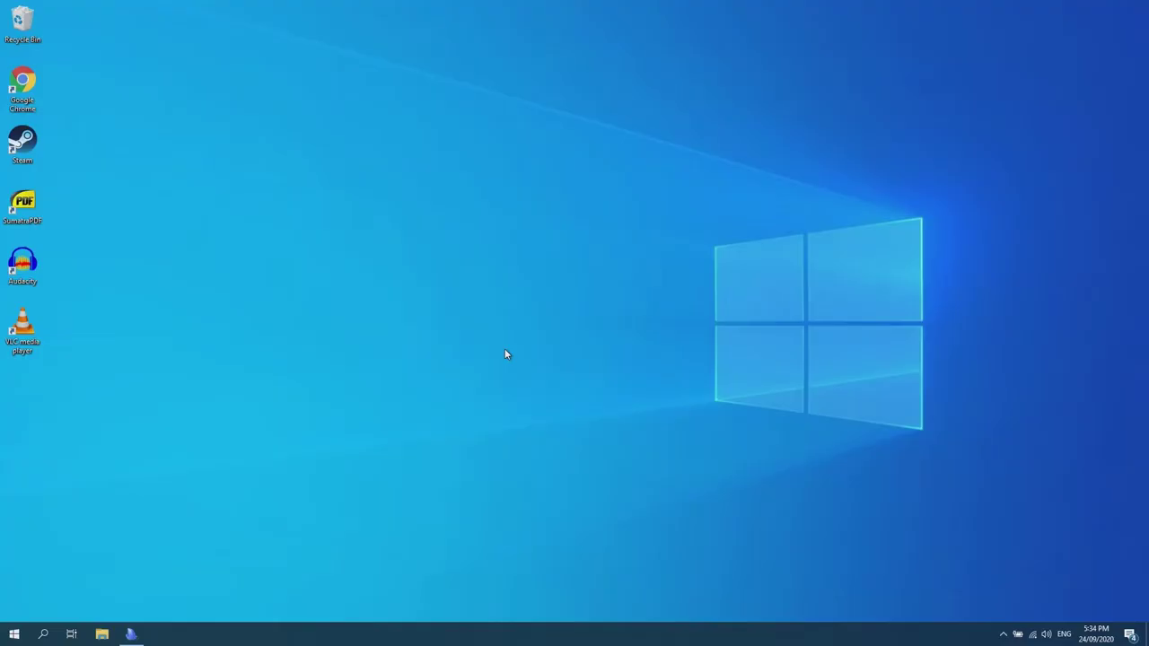
# Step: Open File Explorer, expand its ribbon, and turn on hidden items and file name extensions
pyautogui.click(103, 636)
pyautogui.click(870, 136)
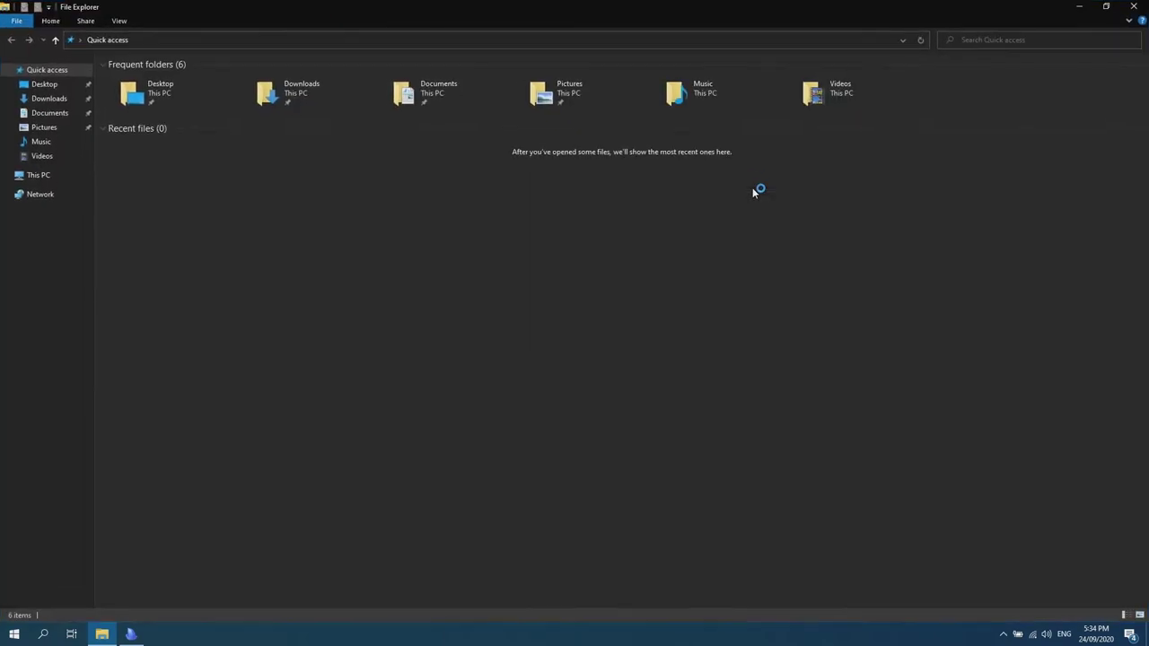
pyautogui.click(1130, 20)
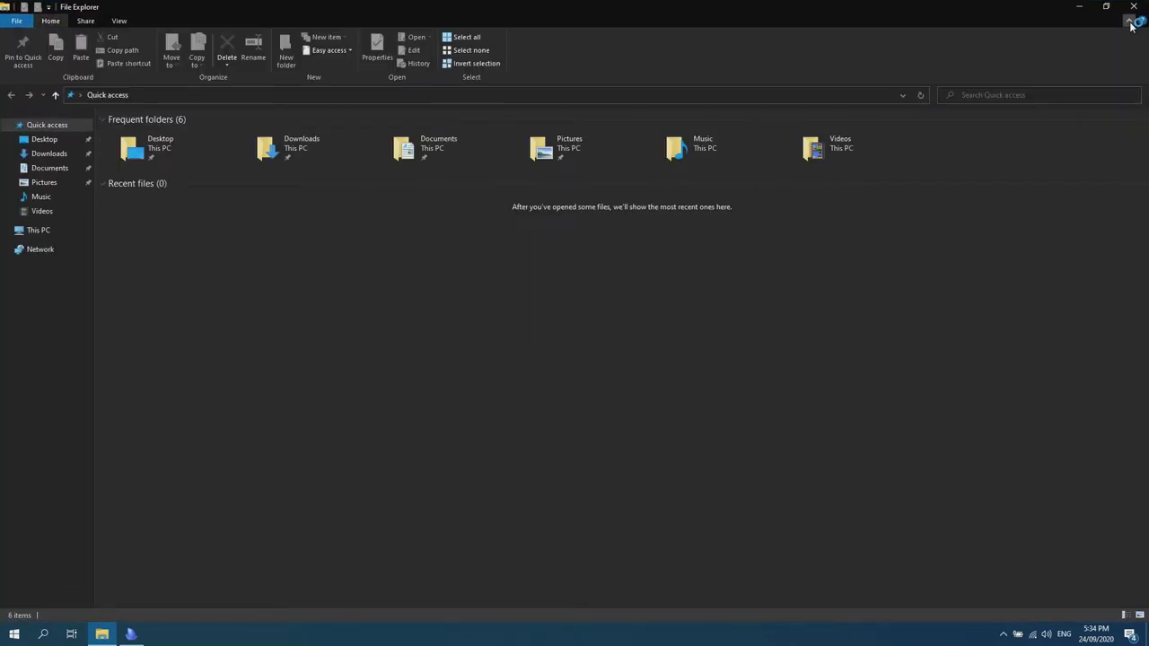
pyautogui.click(120, 21)
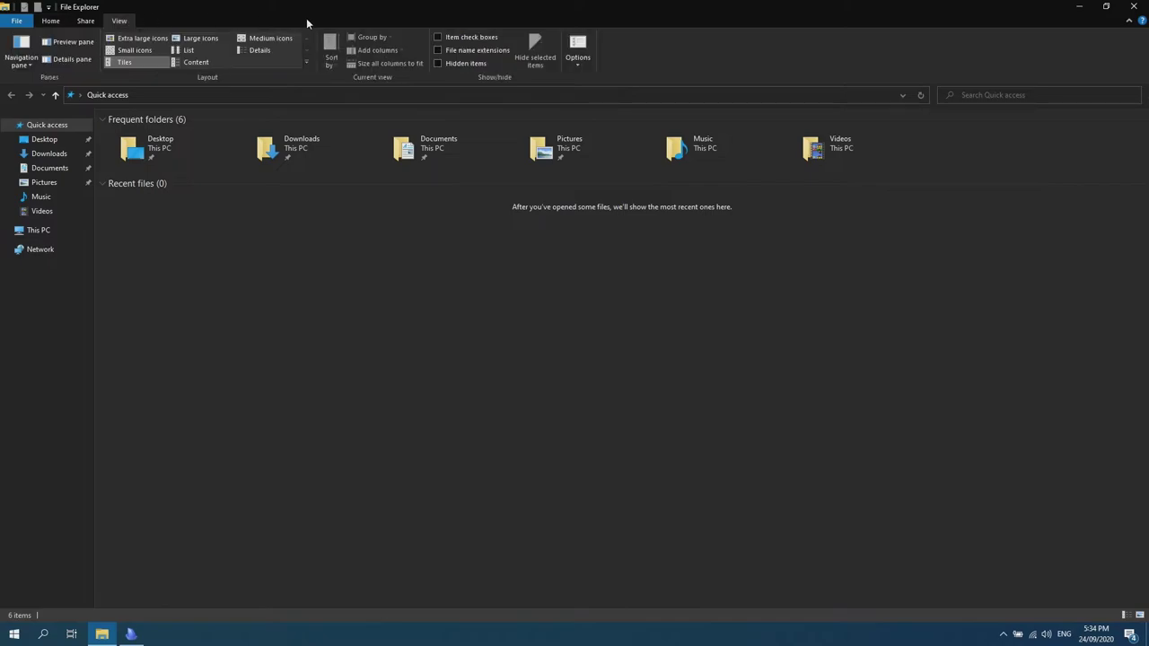
pyautogui.click(442, 64)
pyautogui.click(444, 51)
# Step: Set File Explorer to open to This PC in the folder options, then reopen it and compare with Quick access
pyautogui.click(581, 56)
pyautogui.click(176, 168)
pyautogui.click(141, 189)
pyautogui.click(116, 391)
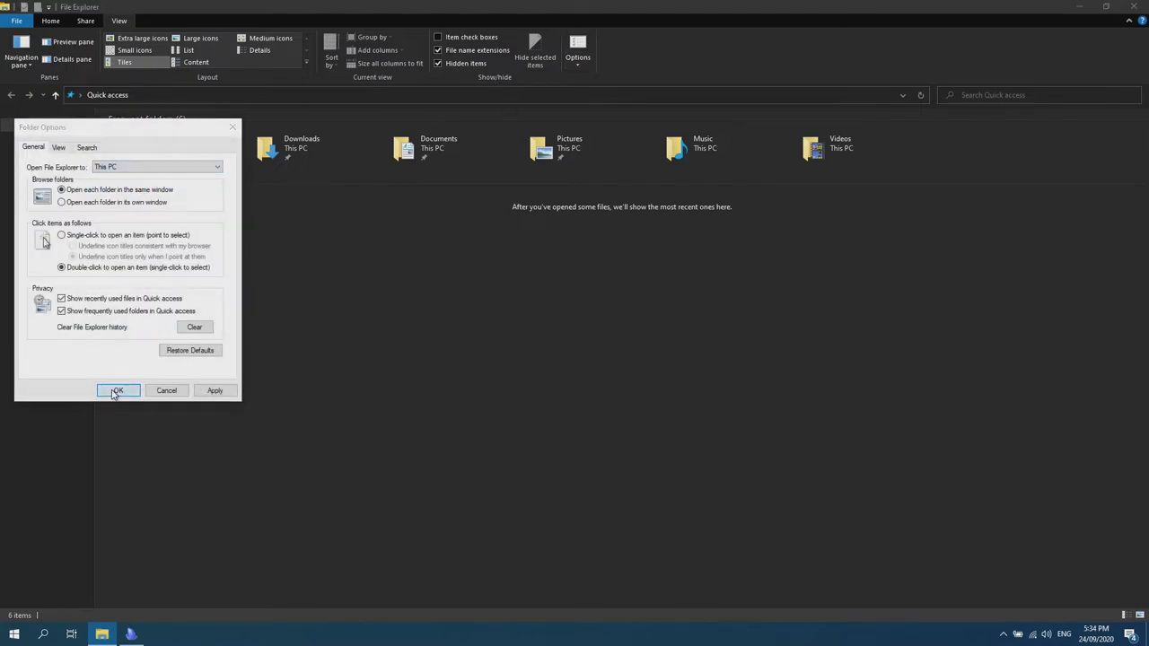
pyautogui.click(104, 635)
pyautogui.click(103, 635)
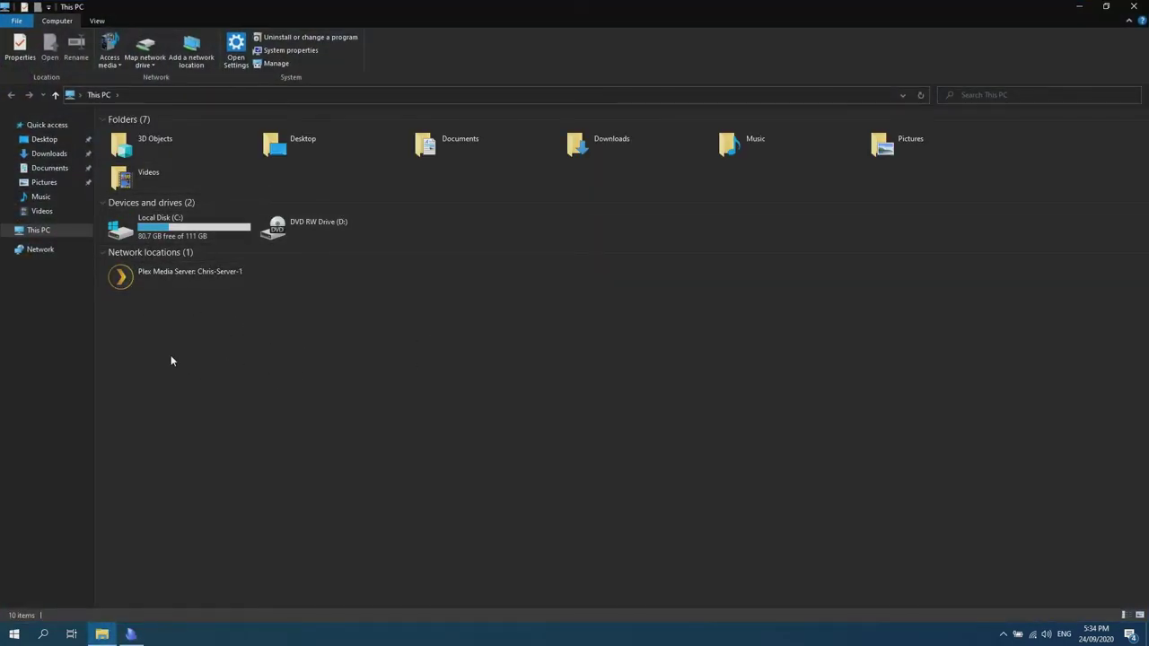
pyautogui.click(45, 125)
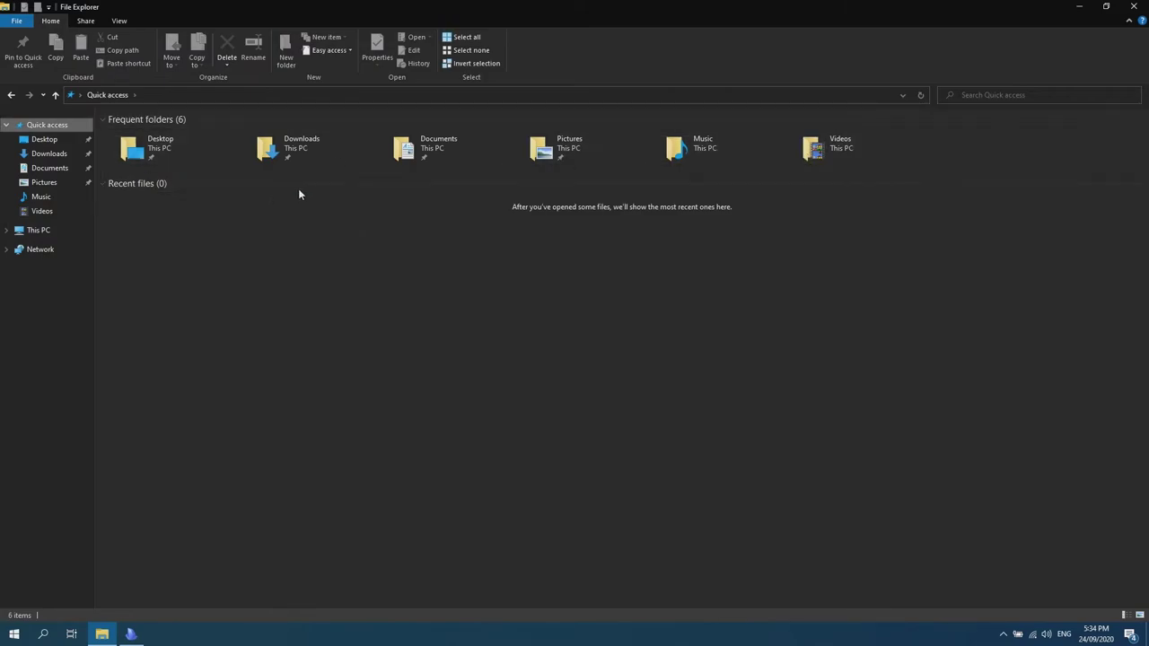
pyautogui.hotkey('alt', 'Left')
# Step: Rename the local C: drive to Windows SSD and continue with administrator permission
pyautogui.click(163, 223)
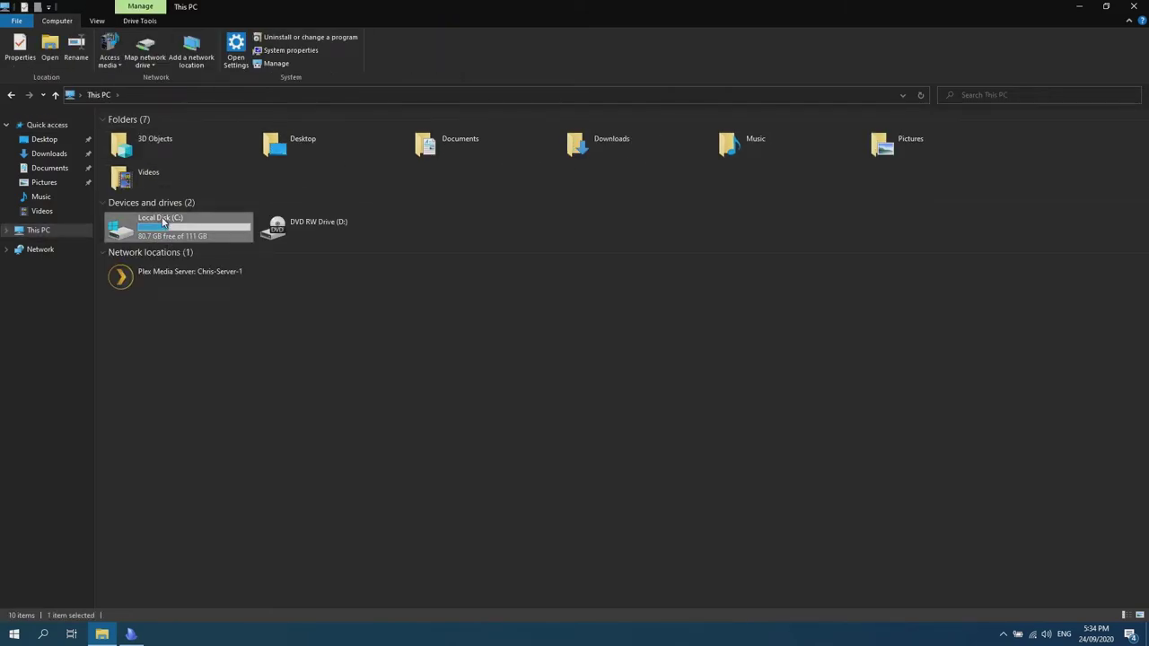
pyautogui.press('F2')
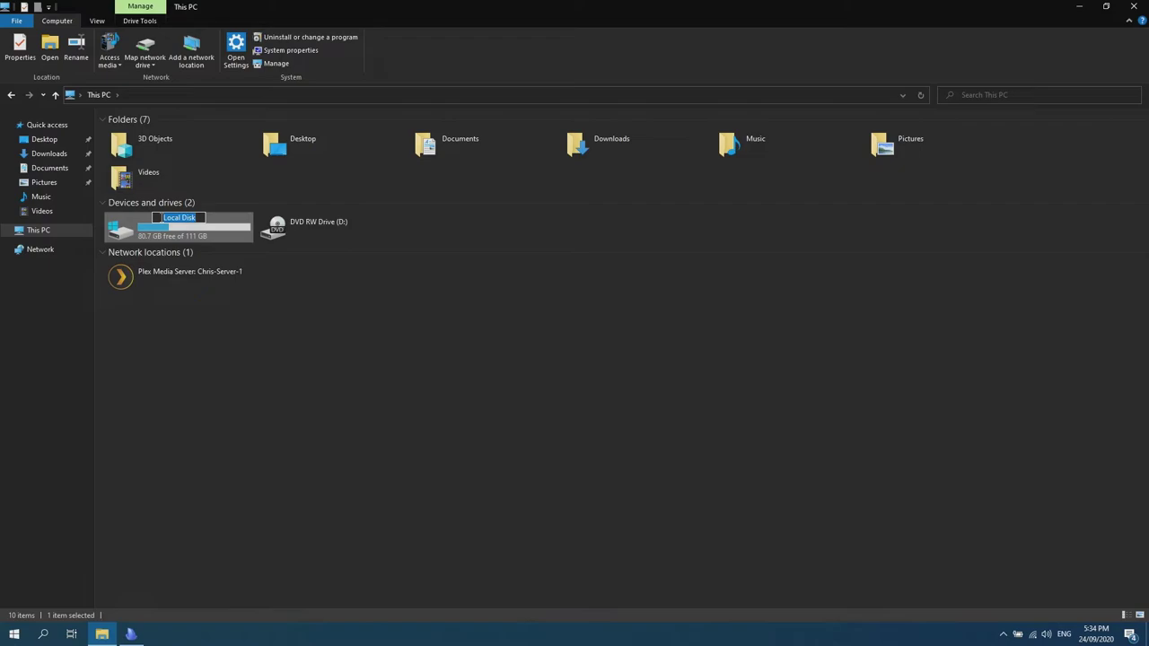
pyautogui.write('Windows SSD')
pyautogui.press('Return')
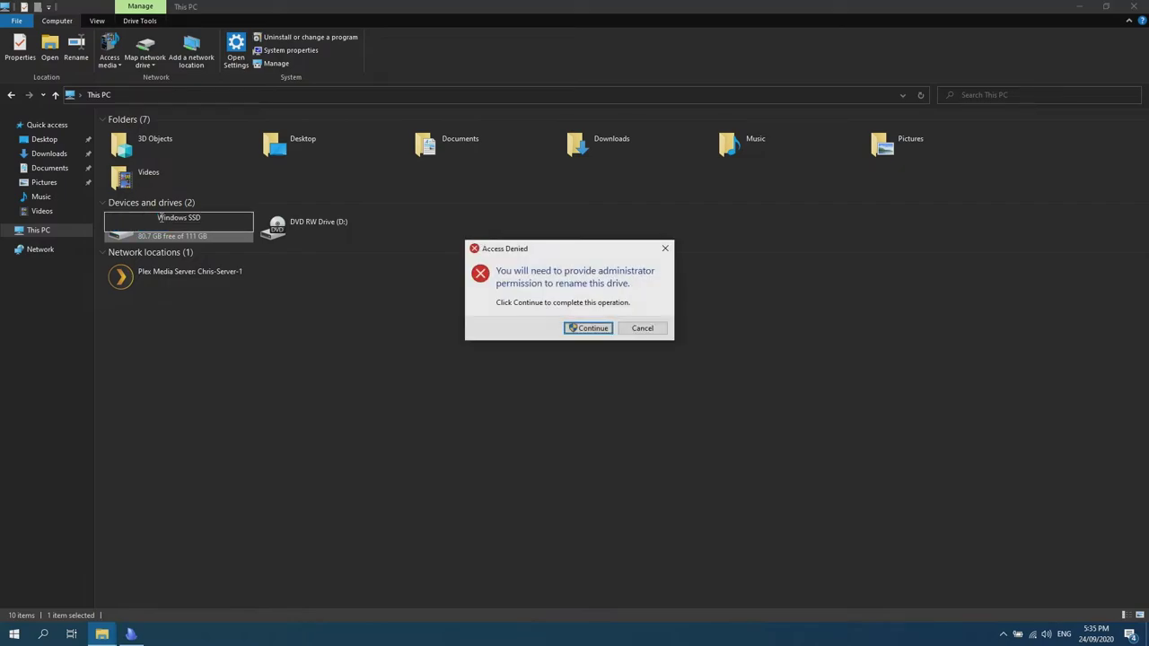
pyautogui.press('Return')
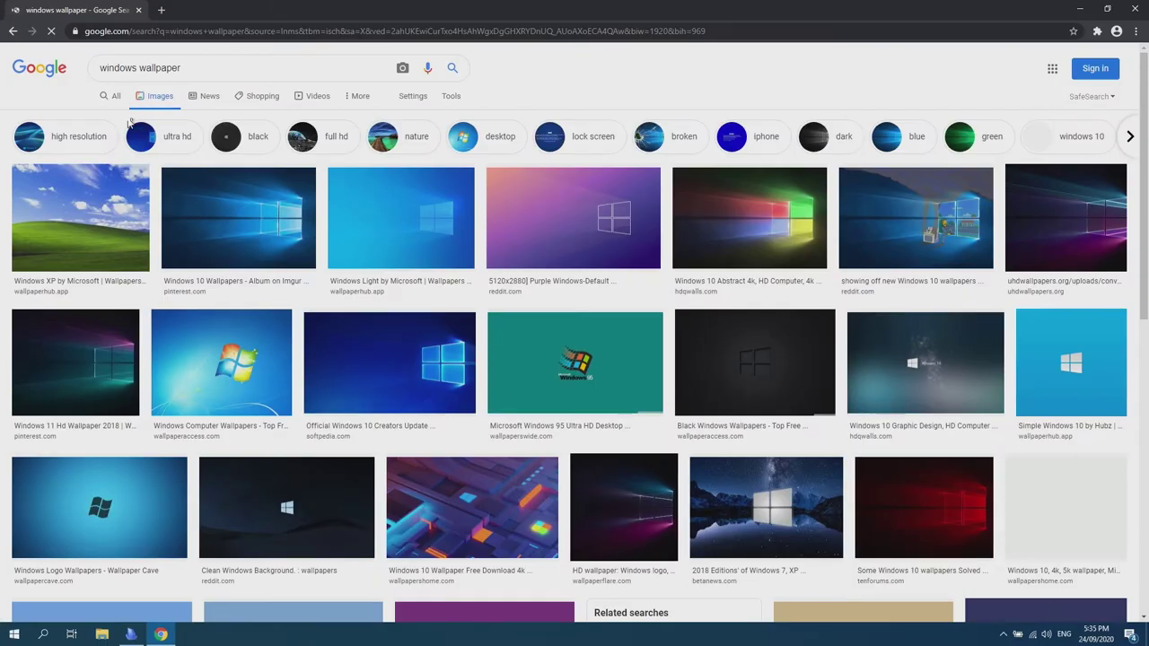
# Step: Browse the windows wallpaper image results in Chrome and preview the multicolored Windows 10 Abstract 4k wallpaper
pyautogui.scroll(-5, 339, 295)
pyautogui.scroll(10, 339, 295)
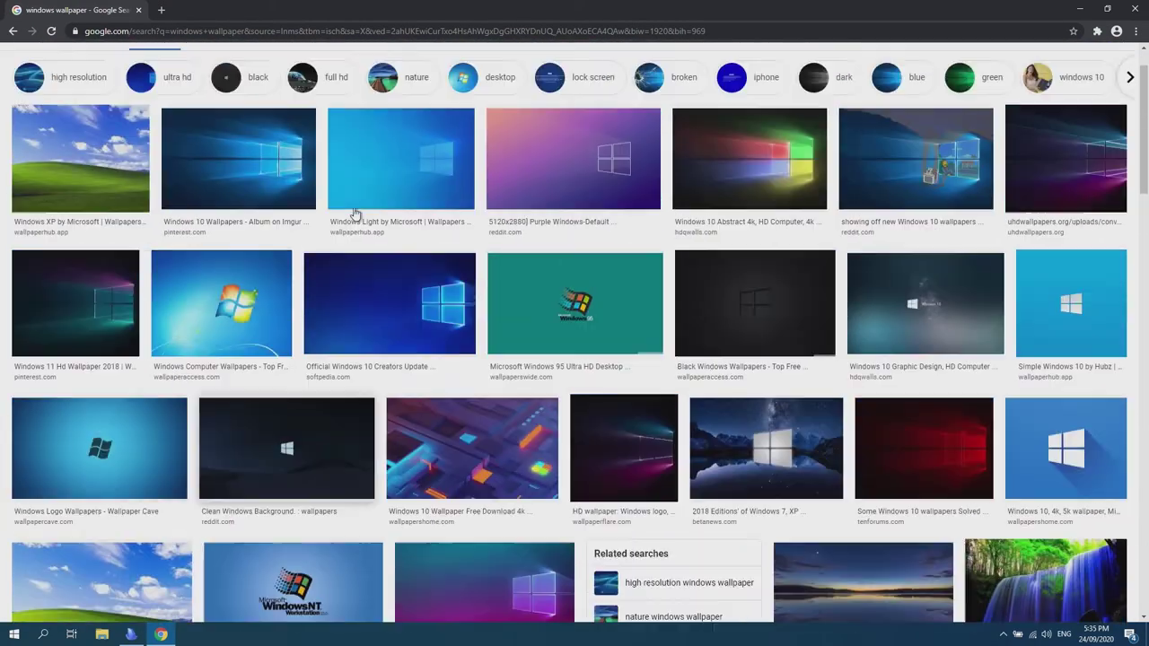
pyautogui.moveTo(438, 5); pyautogui.dragTo(473, 0)
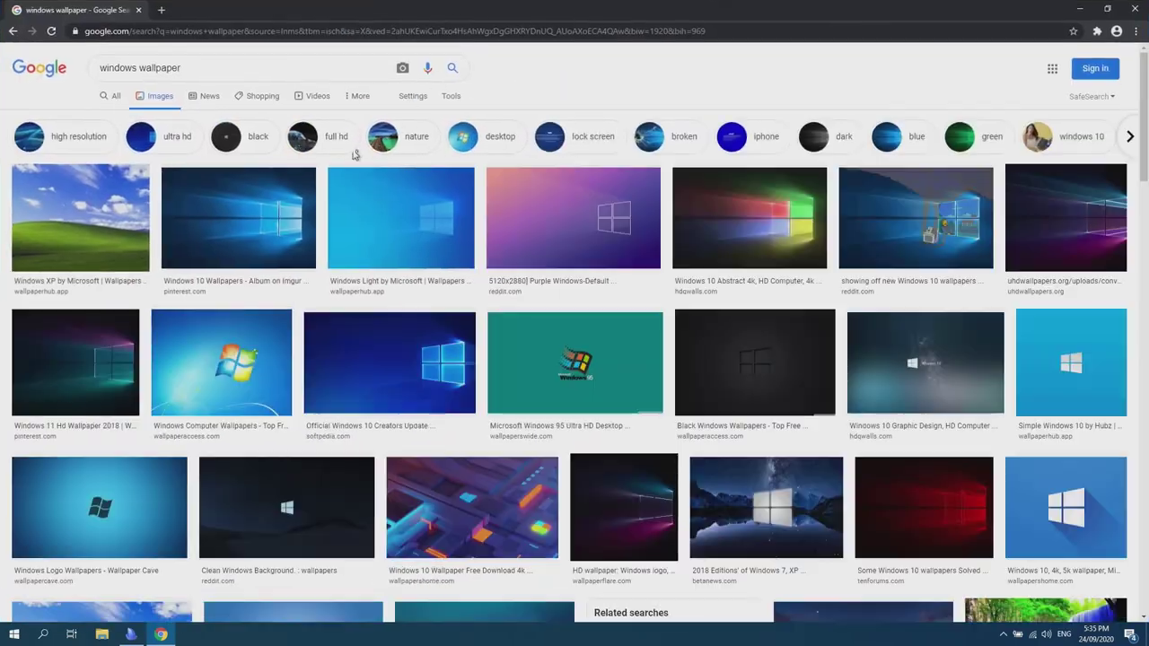
pyautogui.click(252, 212)
pyautogui.doubleClick(628, 9)
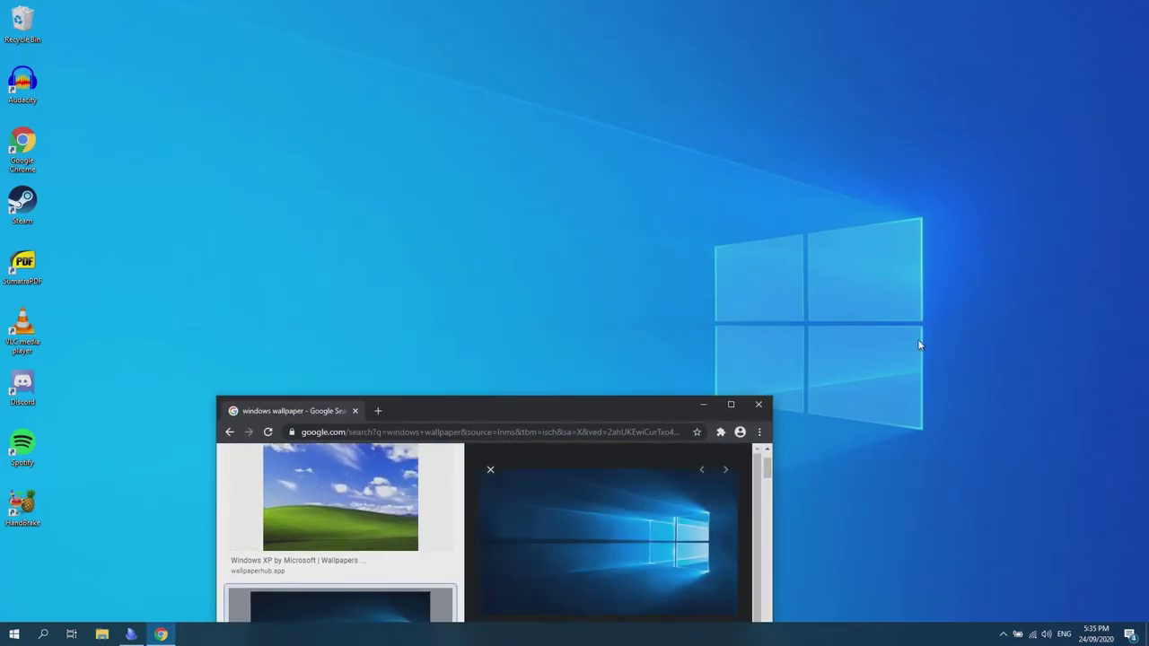
pyautogui.doubleClick(627, 412)
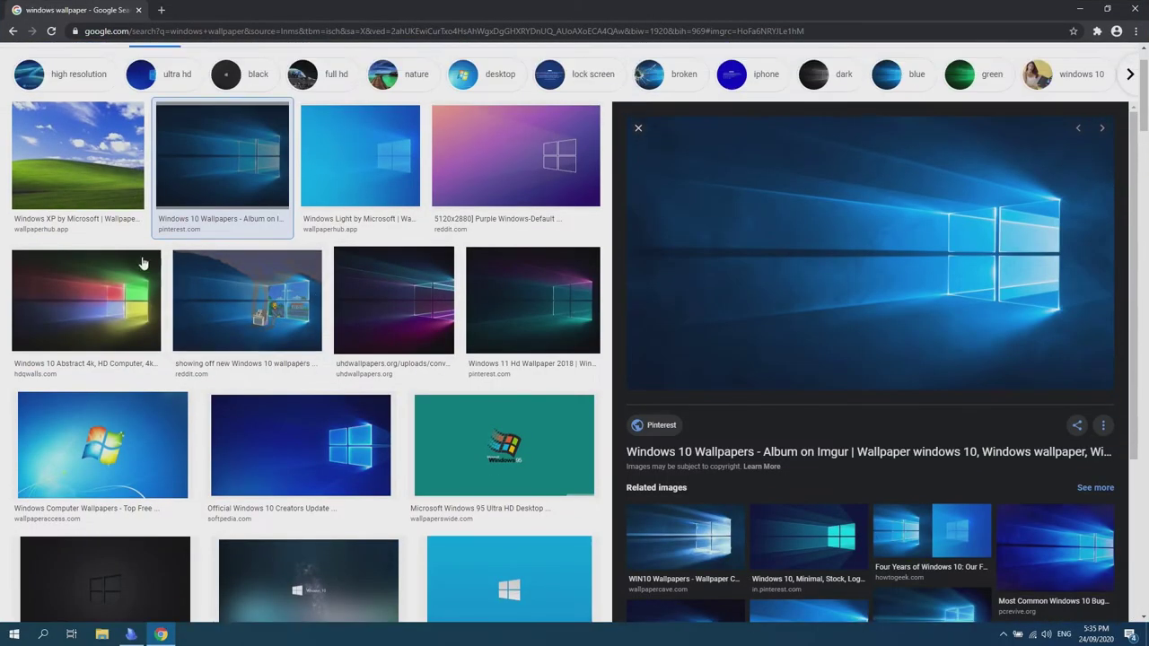
pyautogui.click(151, 294)
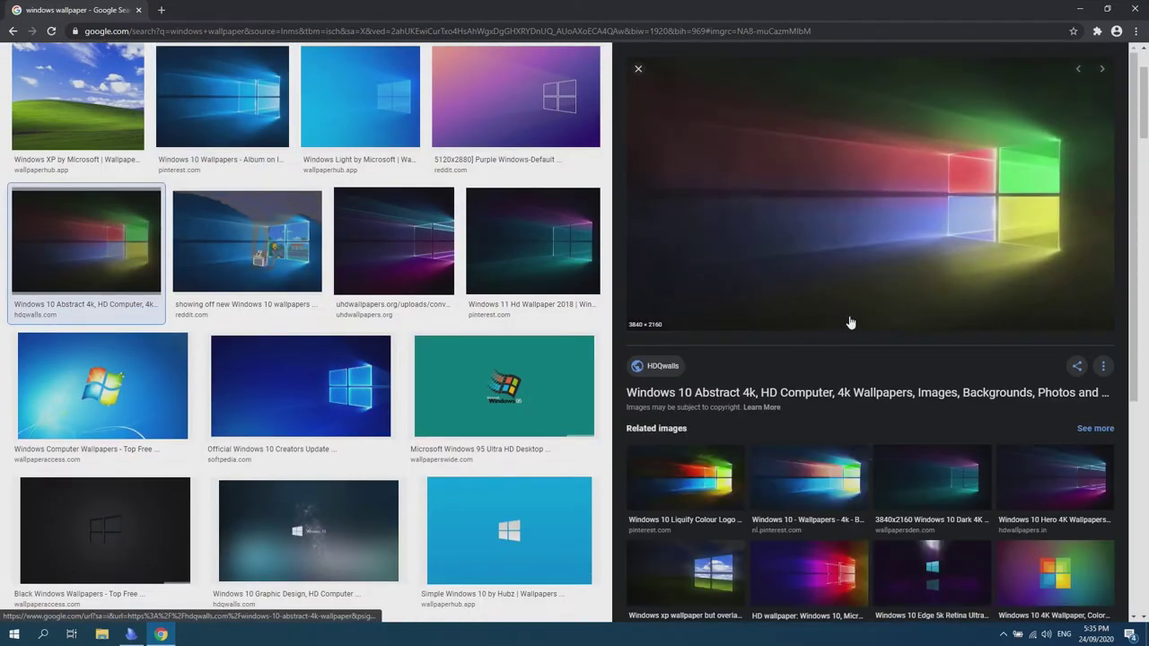
# Step: Open the previewed wallpaper in its own tab, close the search tab, save the image to the Desktop, and close Chrome
pyautogui.rightClick(865, 174)
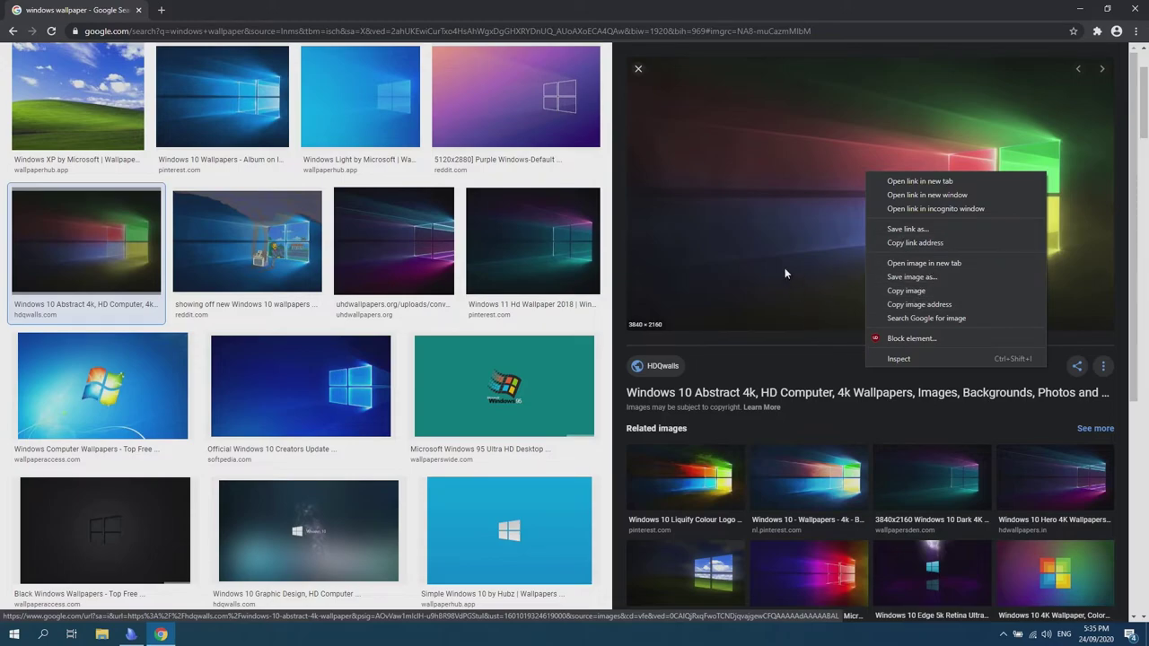
pyautogui.click(924, 262)
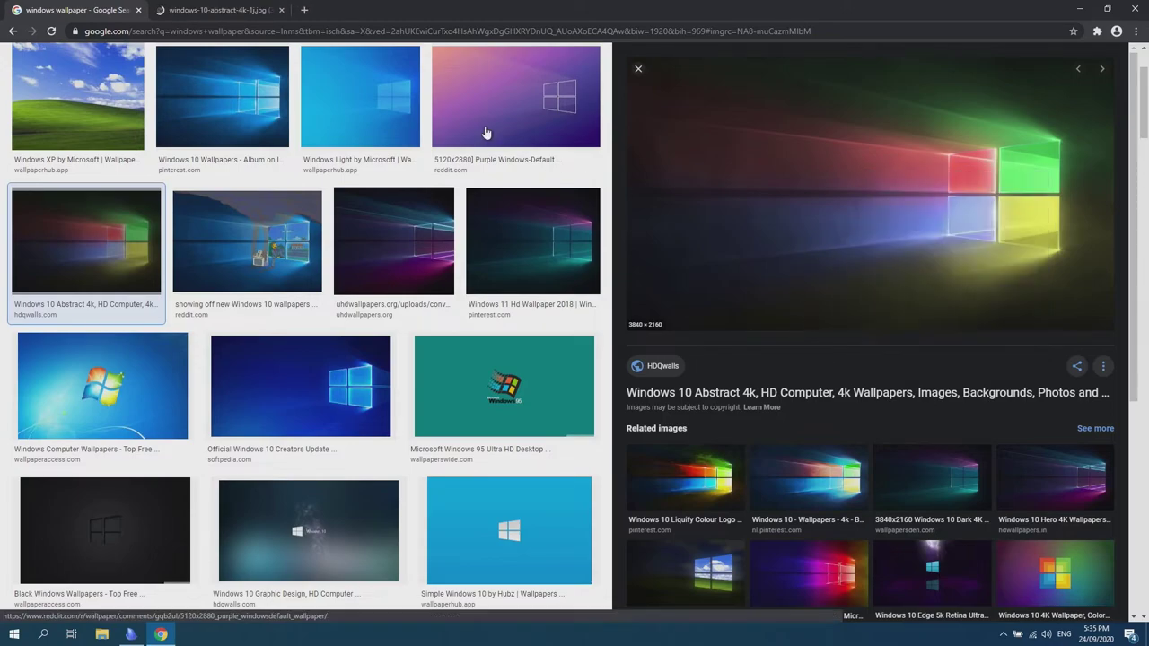
pyautogui.click(148, 10)
pyautogui.rightClick(289, 171)
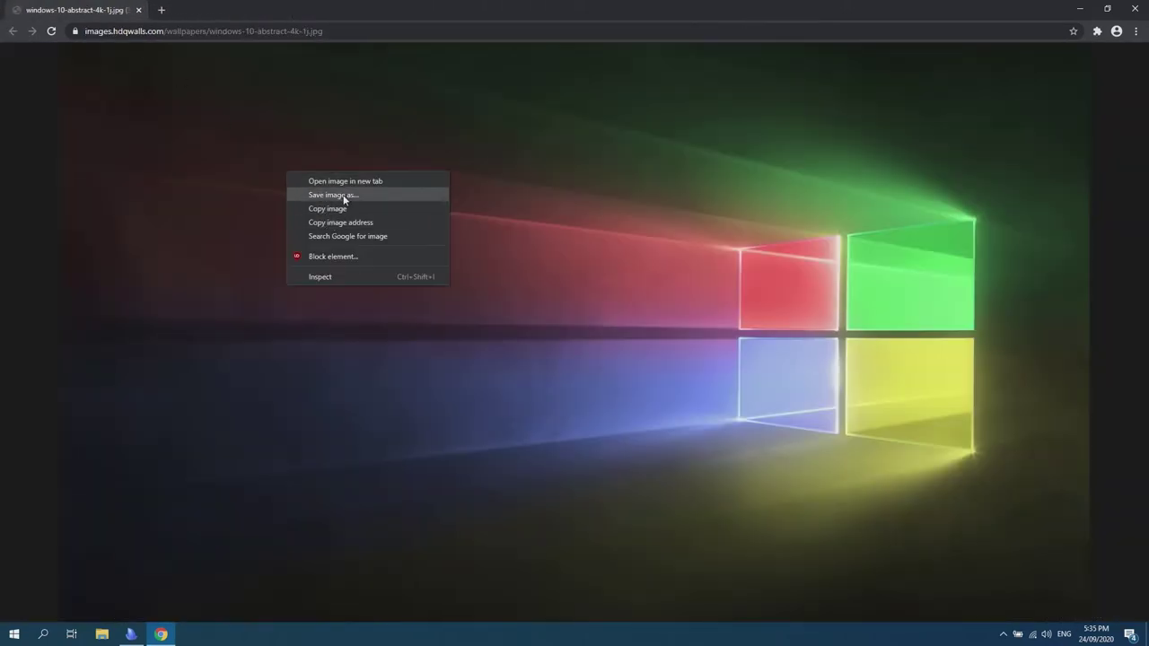
pyautogui.click(346, 190)
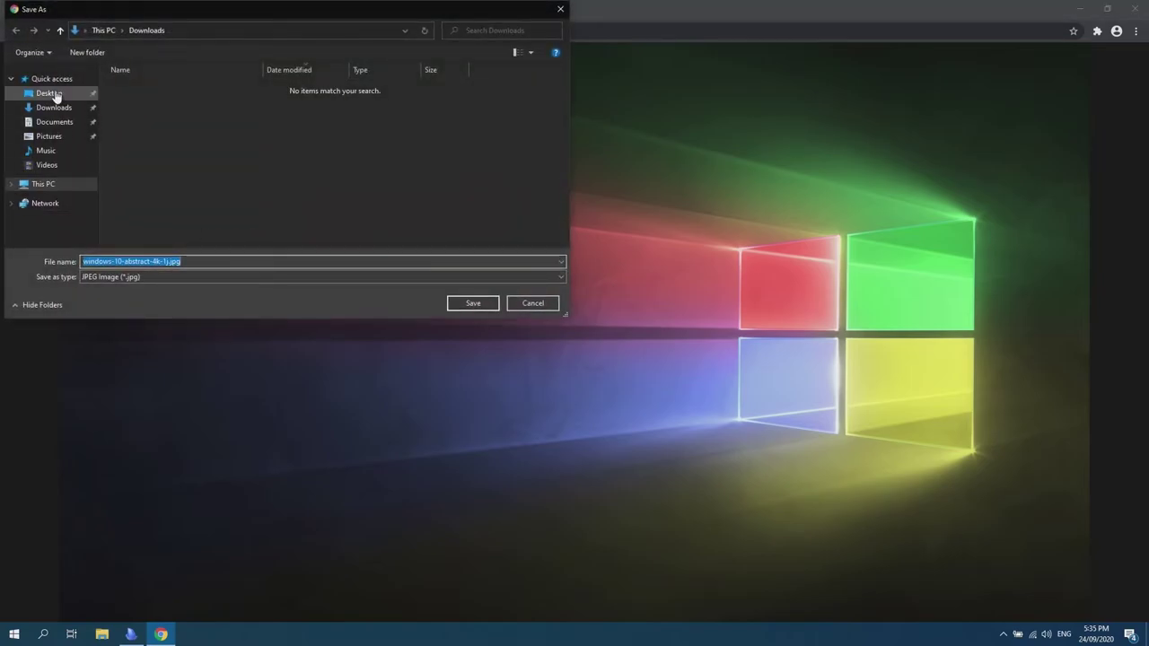
pyautogui.click(49, 93)
pyautogui.click(467, 305)
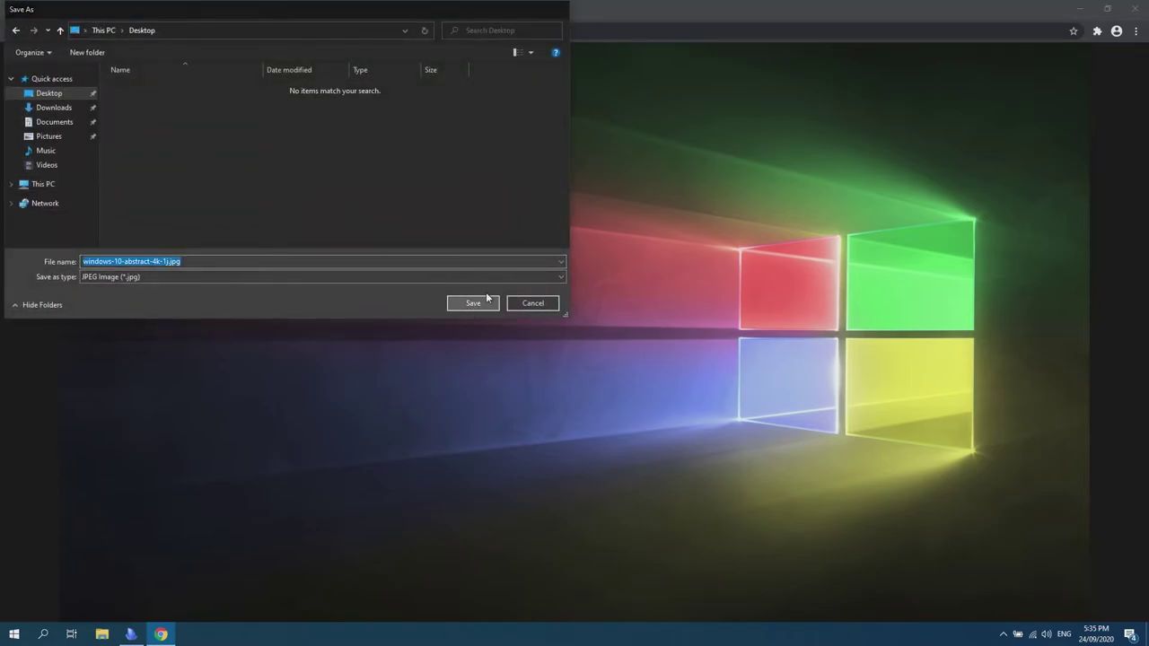
pyautogui.hotkey('alt', 'F4')
# Step: Set the saved wallpaper image as the desktop background and move its file to the Recycle Bin
pyautogui.click(579, 99)
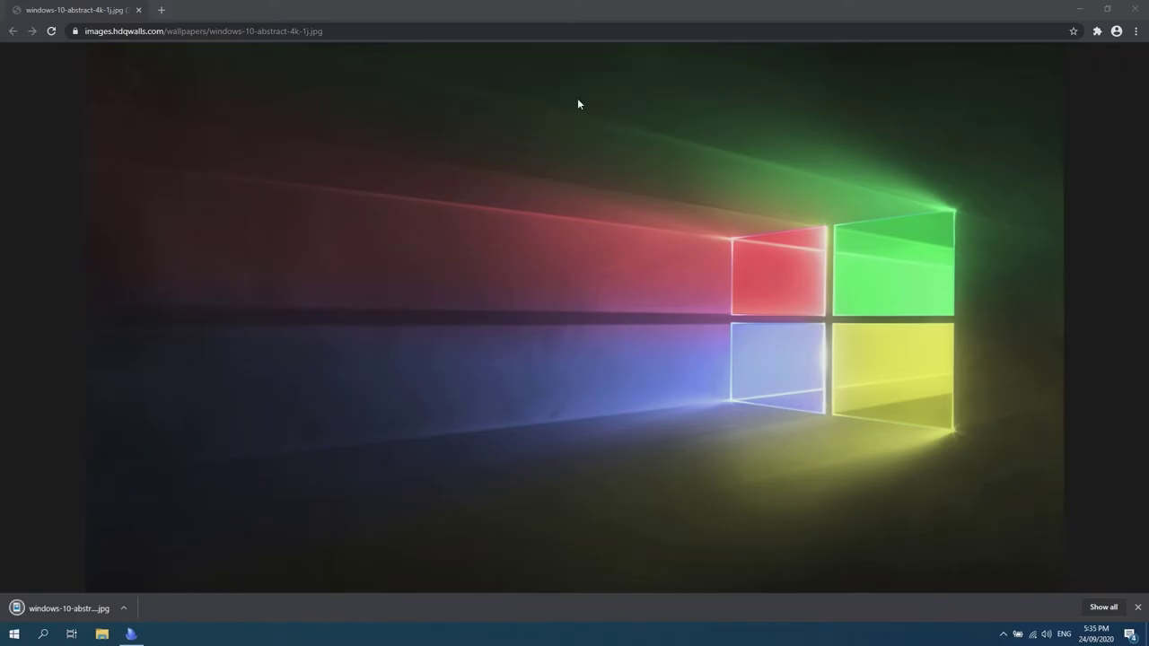
pyautogui.rightClick(30, 561)
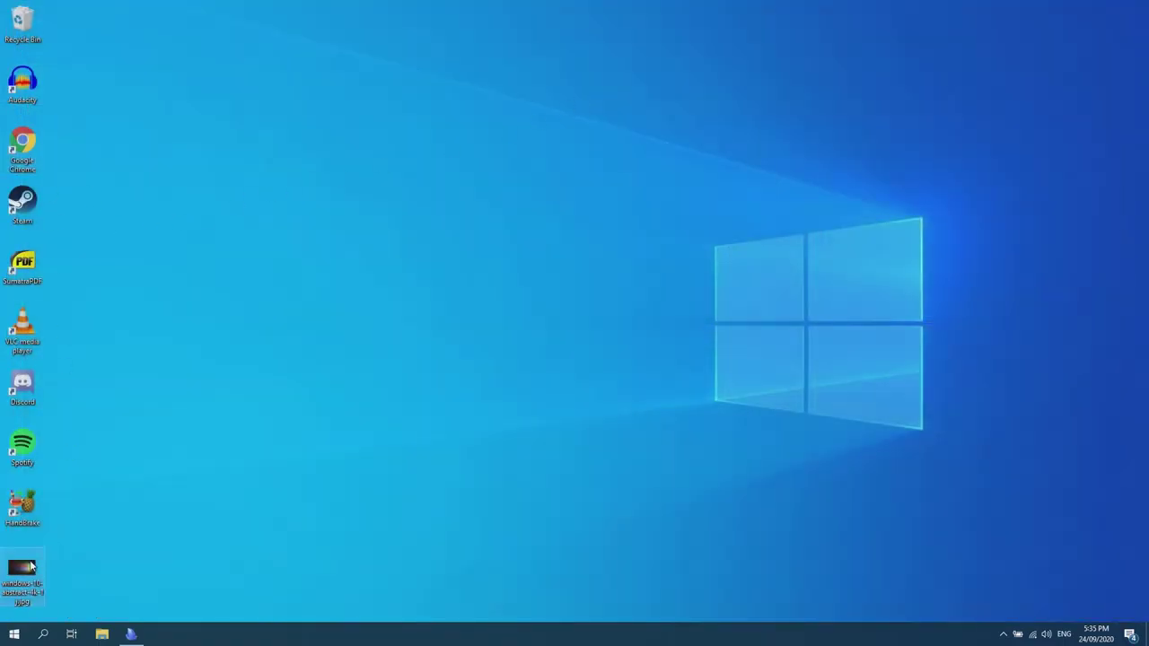
pyautogui.click(90, 272)
pyautogui.moveTo(41, 559); pyautogui.dragTo(27, 26)
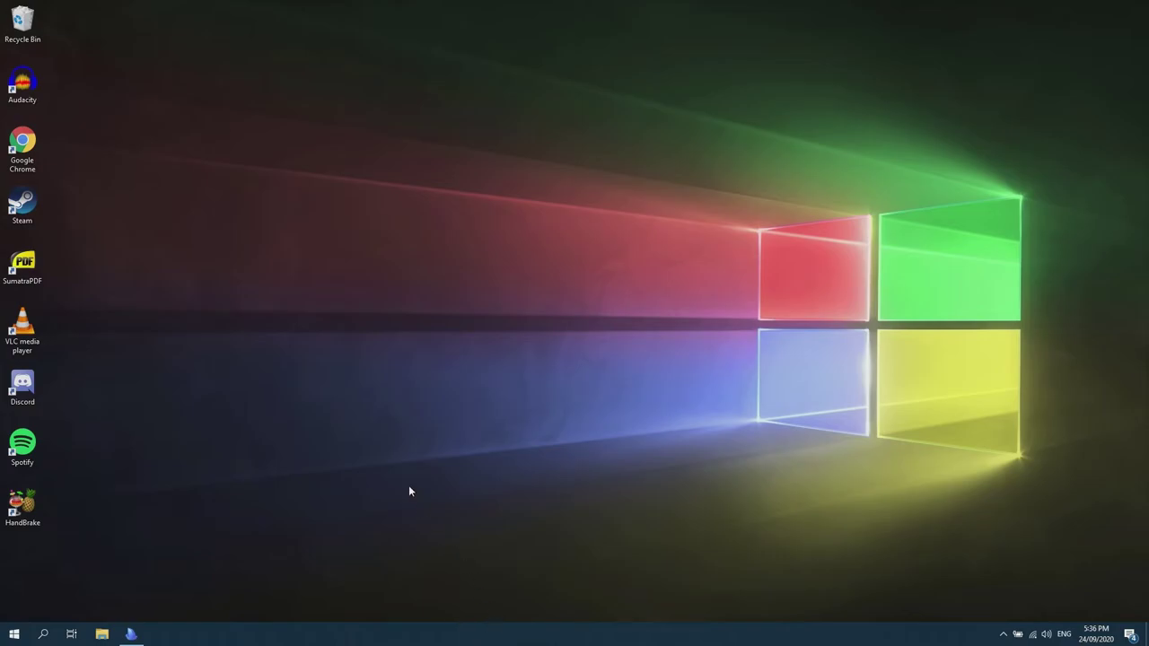
# Step: Open the Microsoft Store and search it for TranslucentTB
pyautogui.press('super')
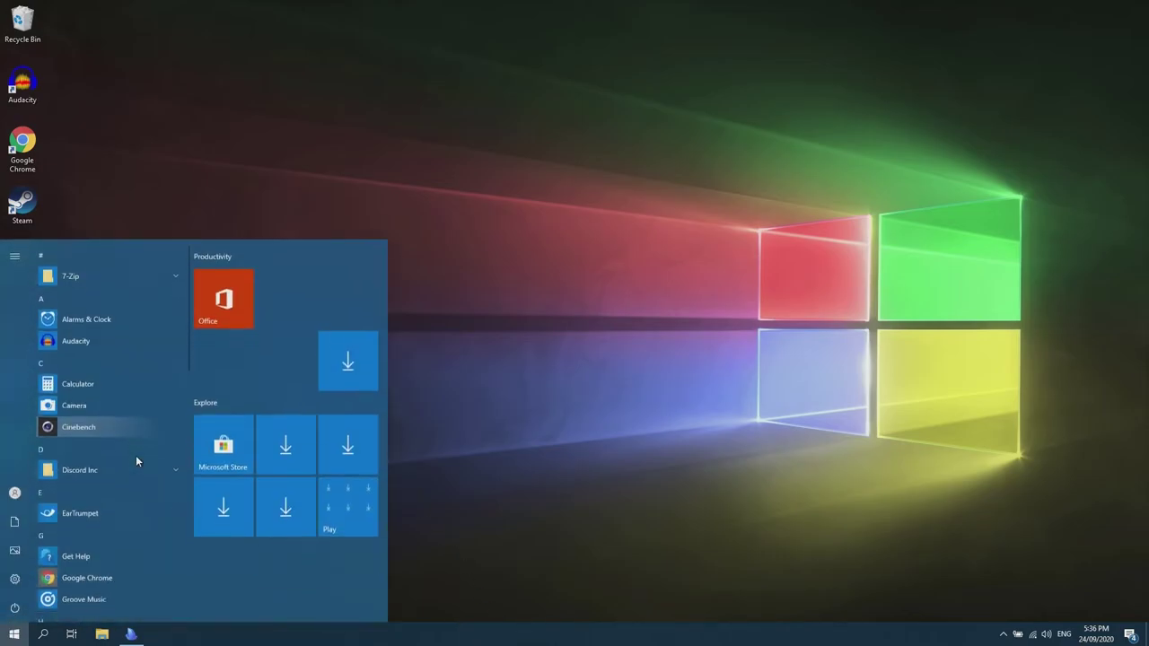
pyautogui.write('microso')
pyautogui.press('Return')
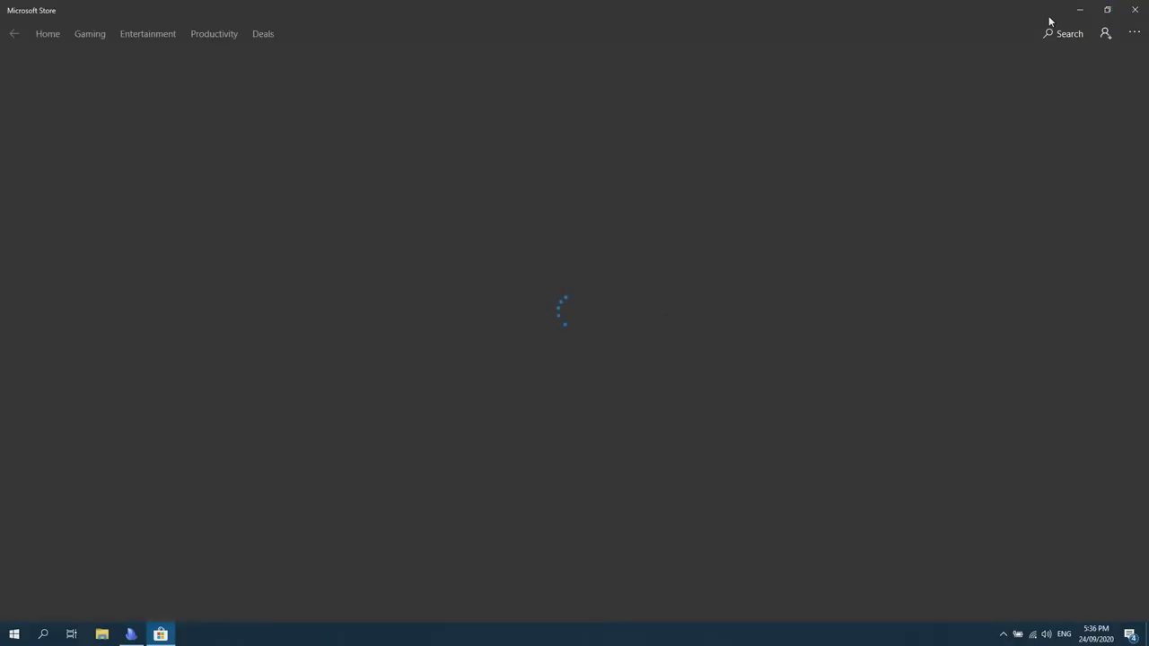
pyautogui.click(1064, 33)
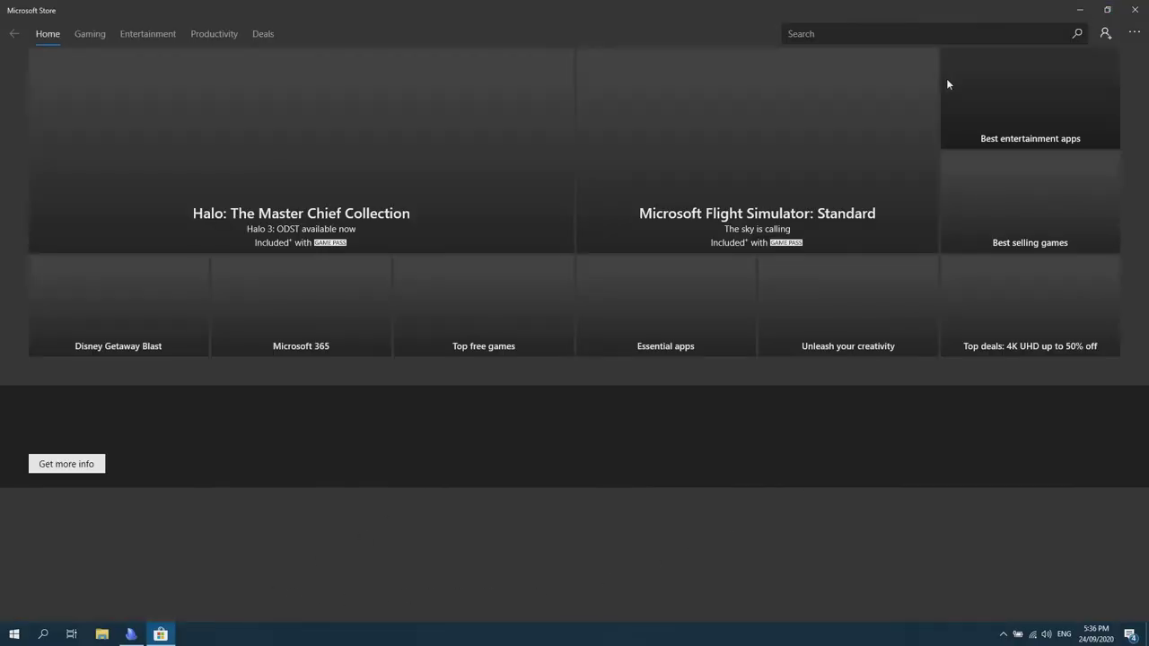
pyautogui.write('translu')
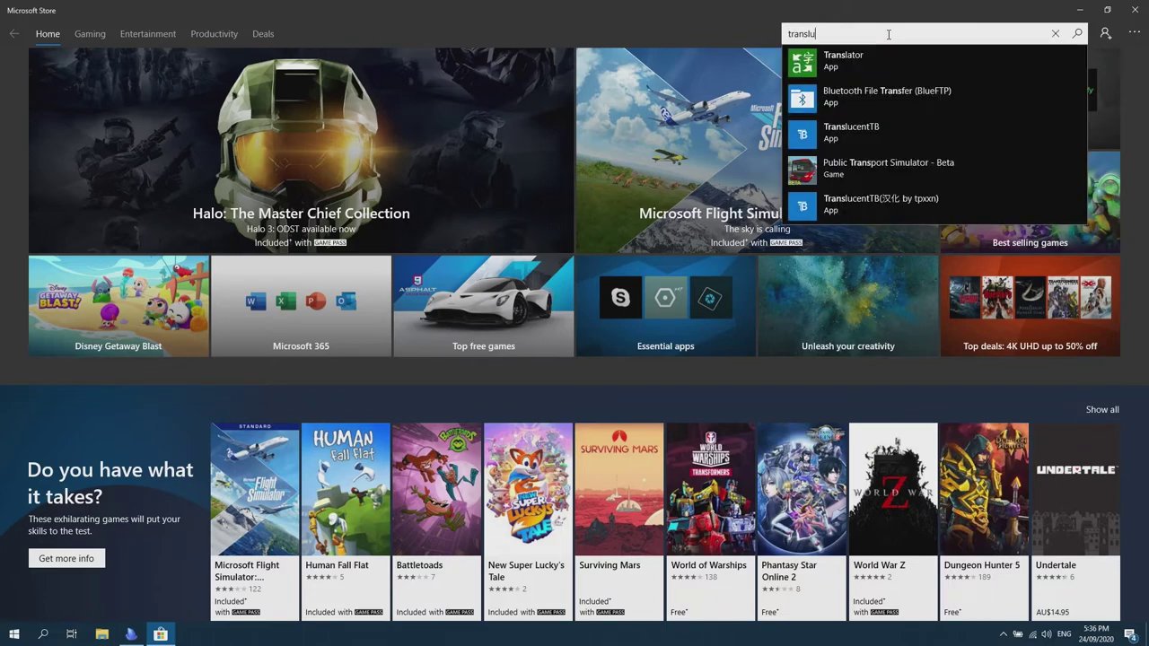
pyautogui.write('cne')
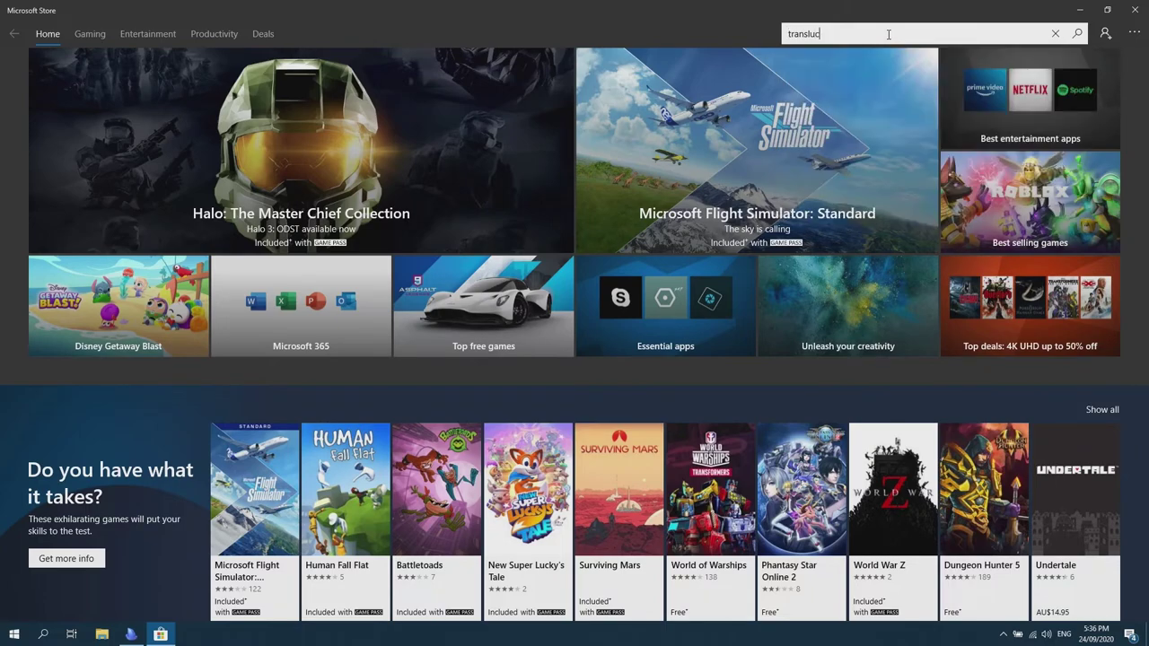
pyautogui.press('BackSpace')
pyautogui.write('en')
# Step: Install and launch TranslucentTB, agree to its GPLv3 license, and close the Microsoft Store
pyautogui.click(842, 78)
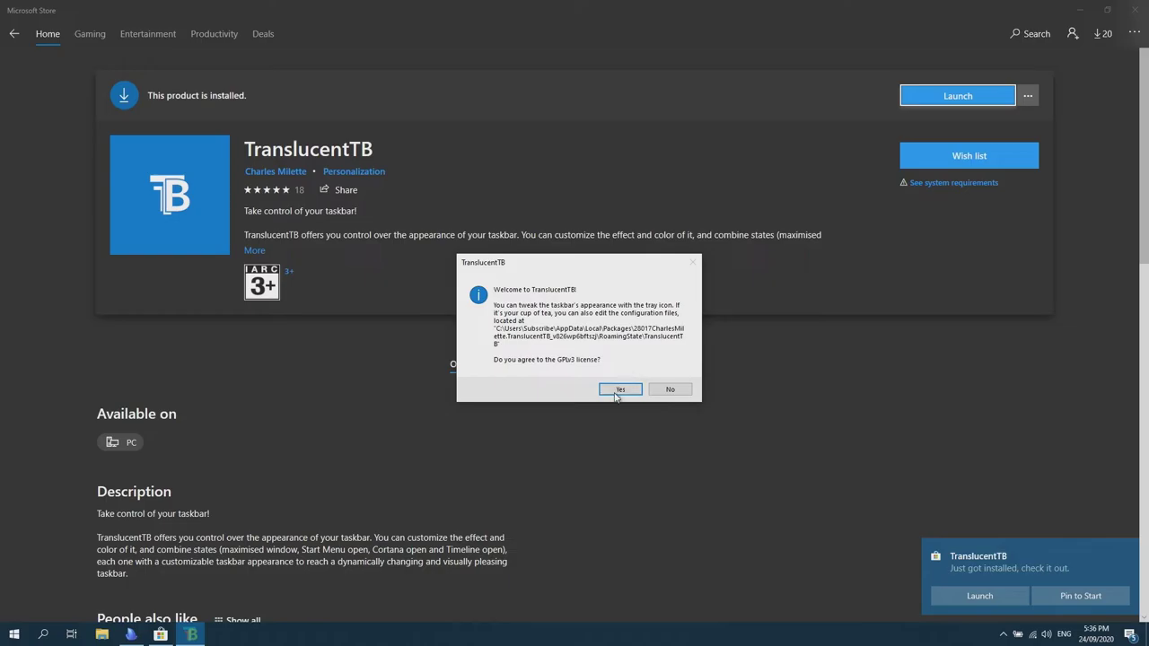
pyautogui.click(620, 390)
pyautogui.click(1133, 10)
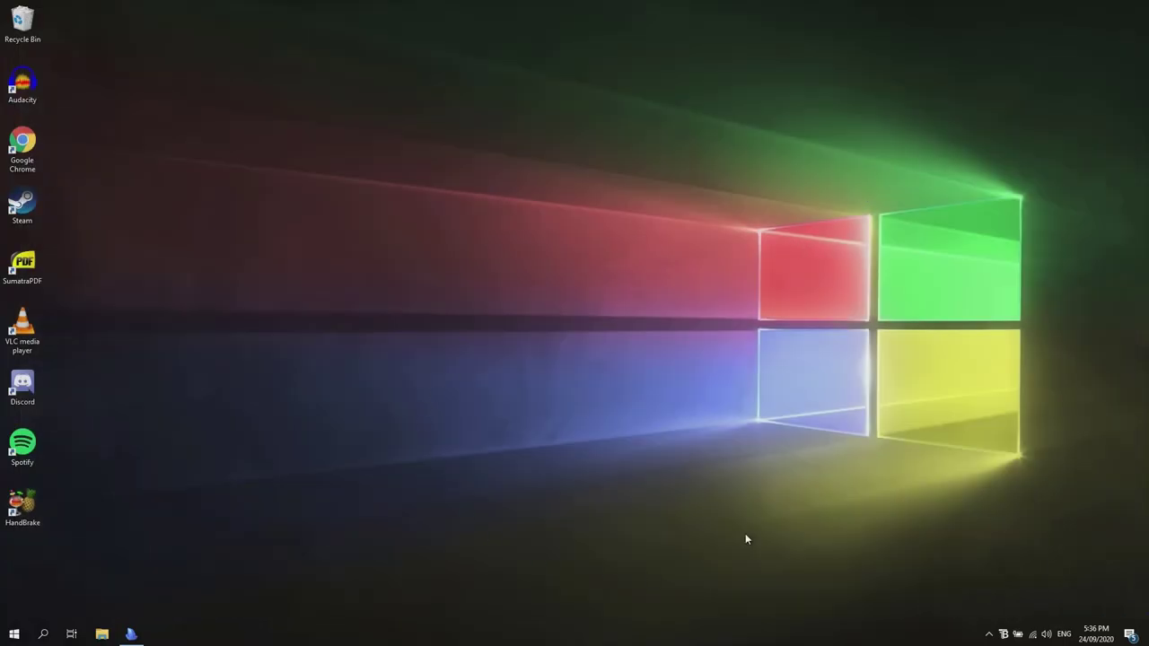
# Step: Set TranslucentTB's regular taskbar appearance to Blur
pyautogui.rightClick(1004, 635)
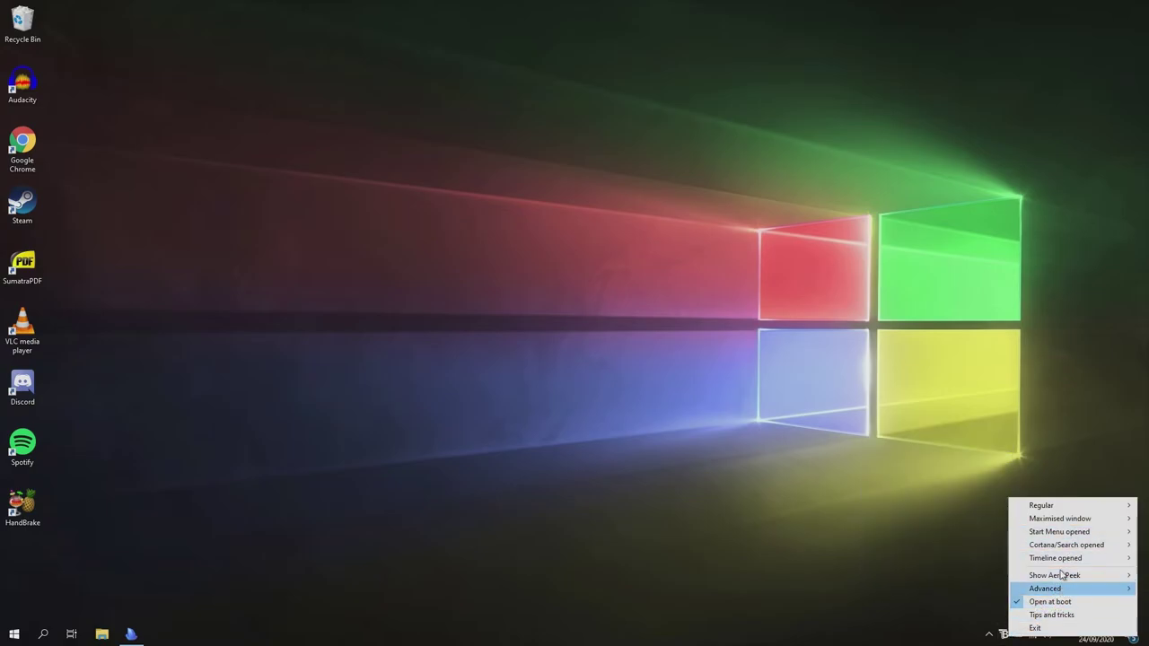
pyautogui.moveTo(1064, 507)
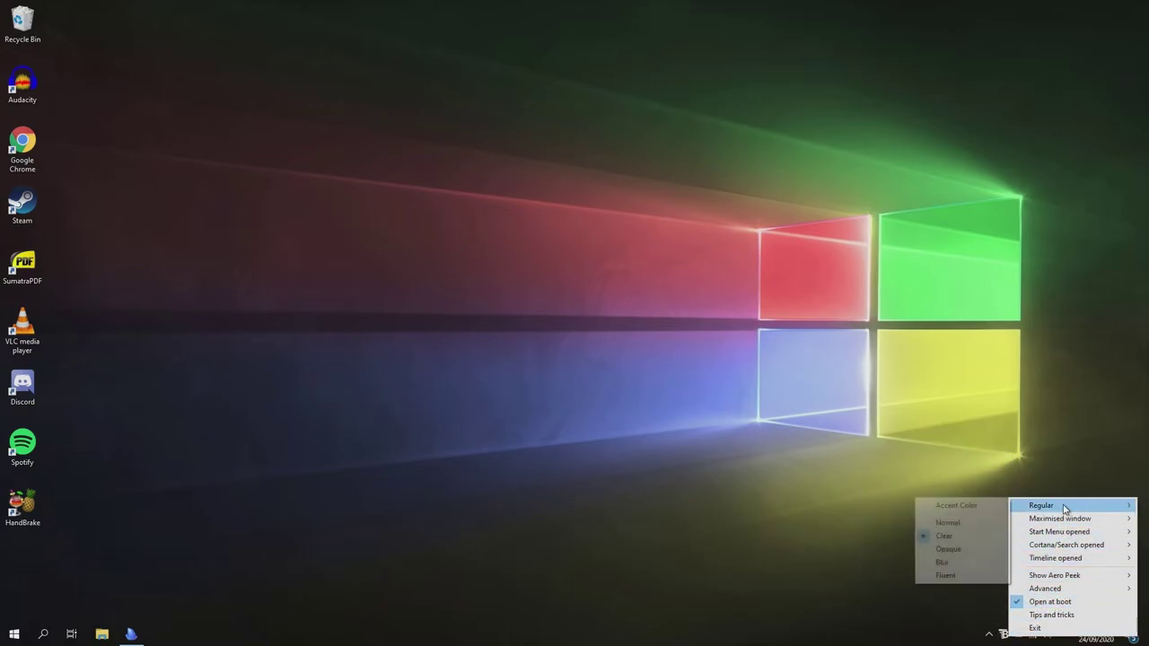
pyautogui.click(948, 563)
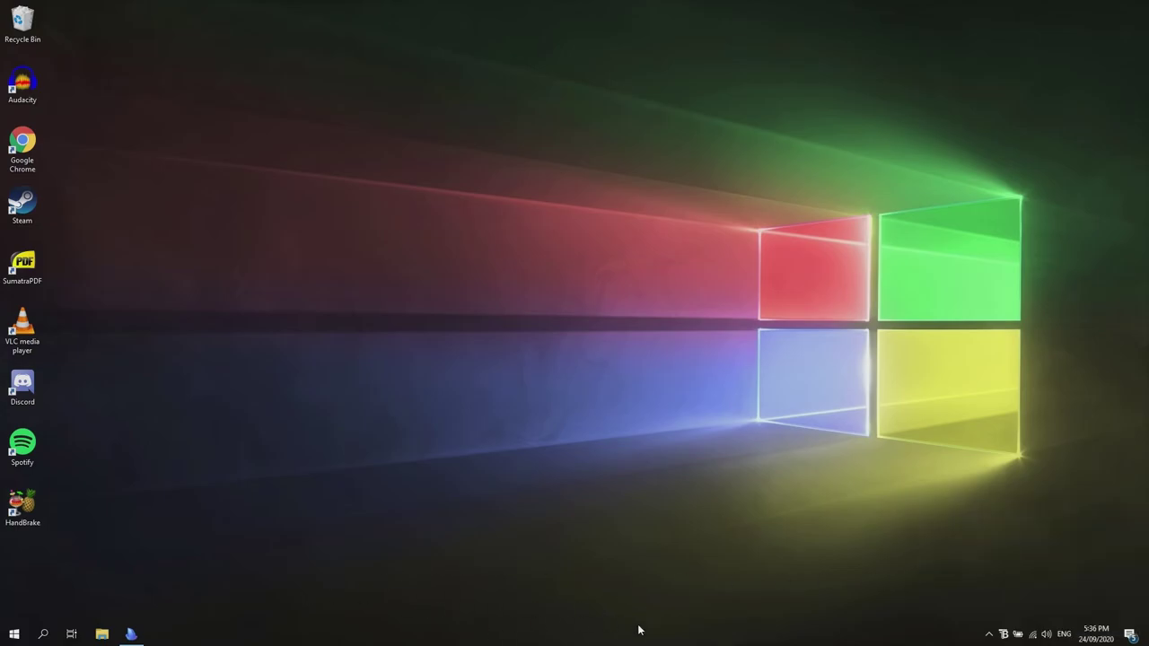
# Step: Move the Office tile over in the Start menu's Productivity group and unpin both tiles of that group
pyautogui.click(15, 634)
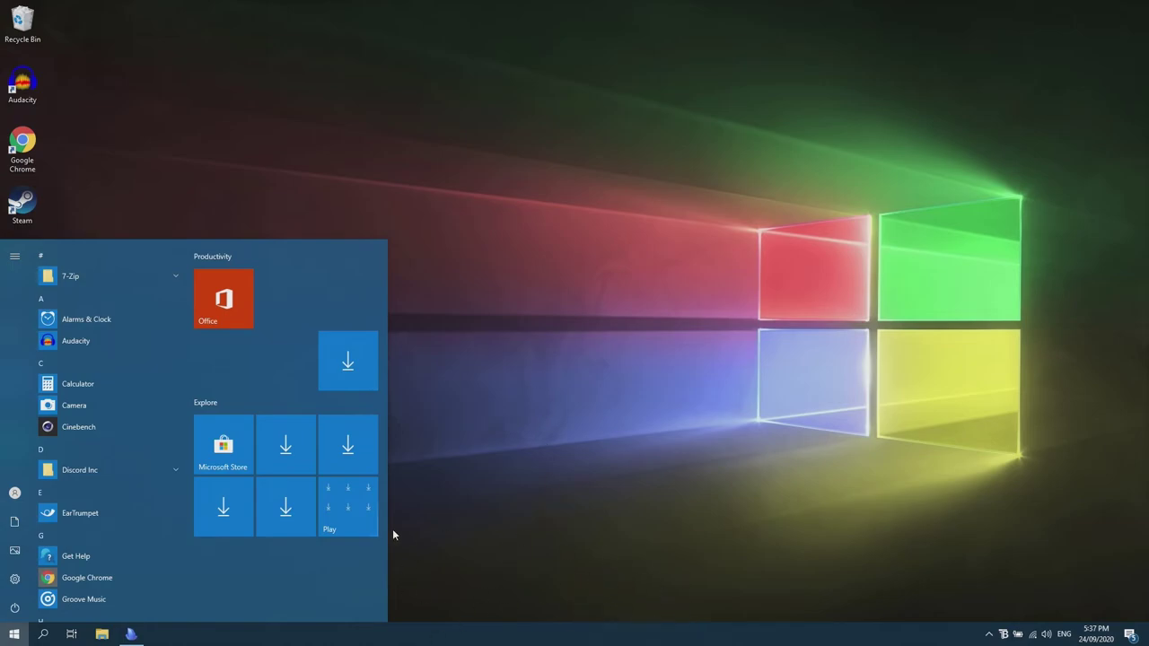
pyautogui.moveTo(208, 321); pyautogui.dragTo(274, 318)
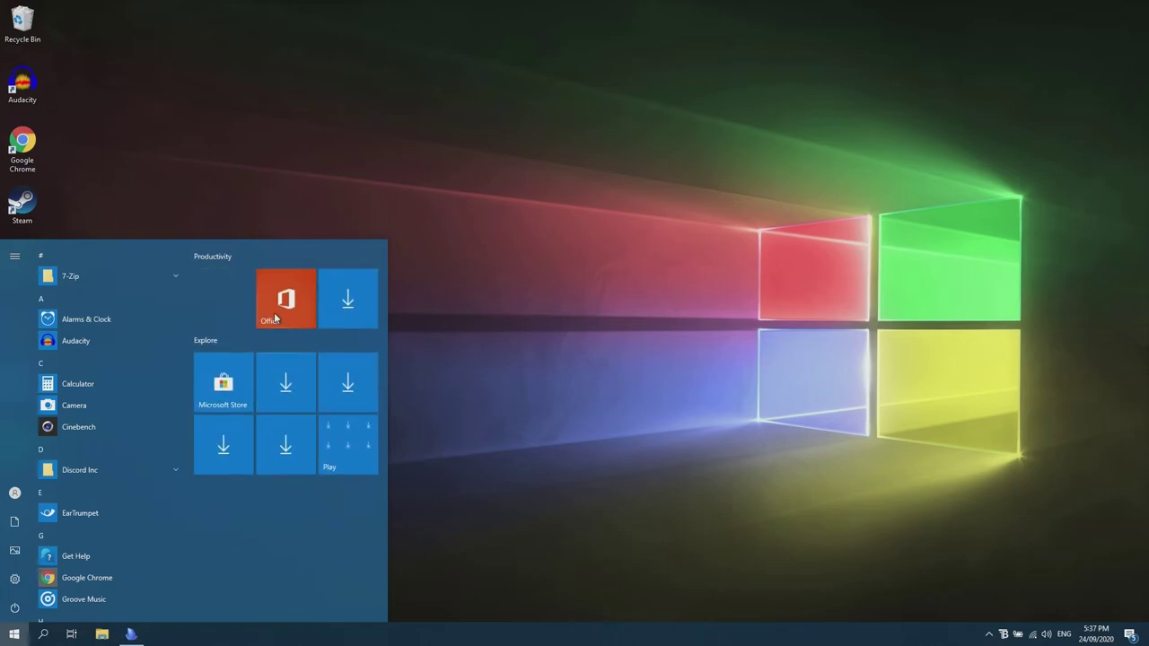
pyautogui.rightClick(275, 318)
pyautogui.click(302, 326)
pyautogui.rightClick(352, 311)
pyautogui.click(395, 321)
# Step: Unpin the four pending-download tiles and the Play folder from the Start menu's Explore group, keeping Microsoft Store, and close Start
pyautogui.rightClick(295, 301)
pyautogui.click(323, 308)
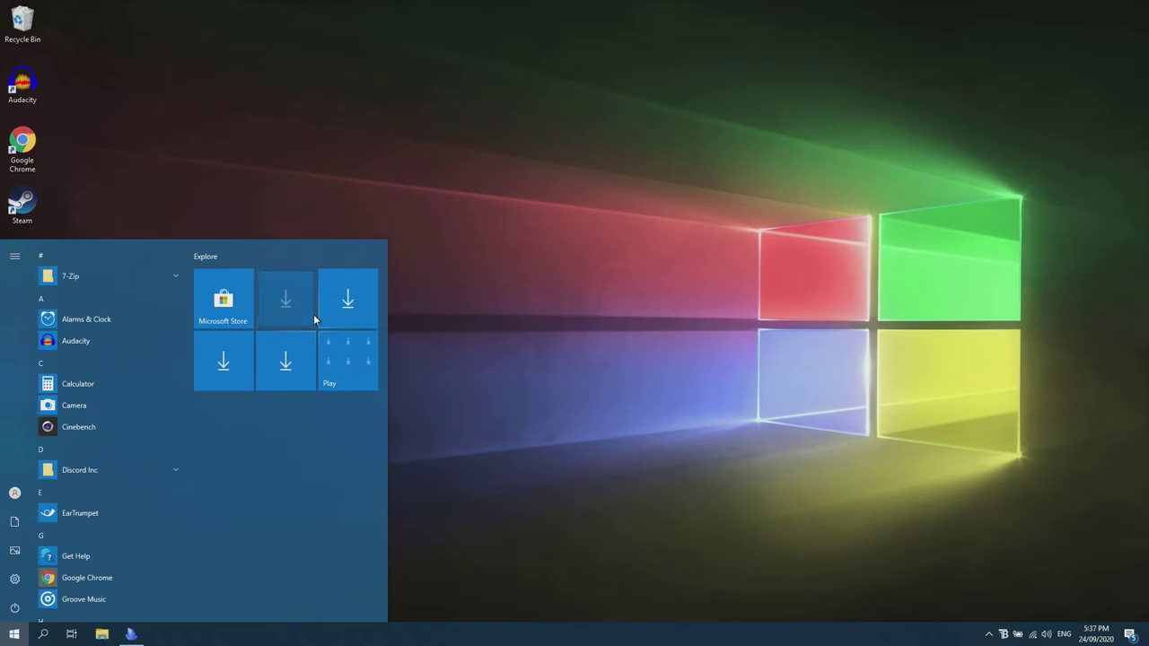
pyautogui.rightClick(339, 298)
pyautogui.click(395, 303)
pyautogui.rightClick(359, 360)
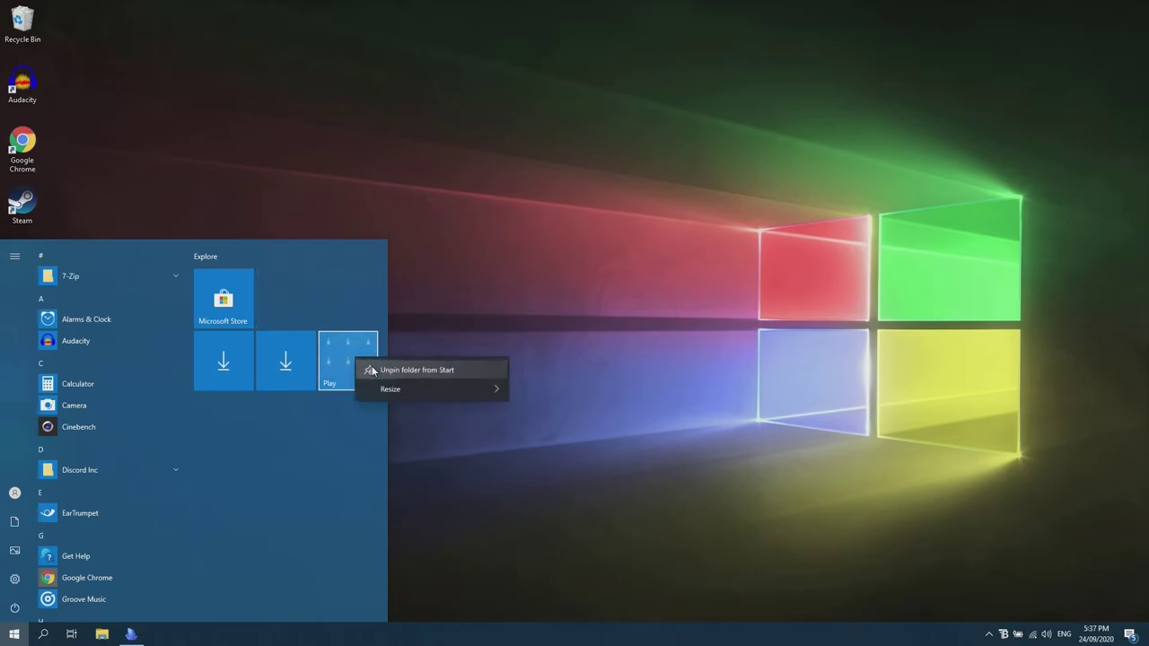
pyautogui.click(372, 370)
pyautogui.rightClick(291, 372)
pyautogui.click(309, 386)
pyautogui.rightClick(237, 366)
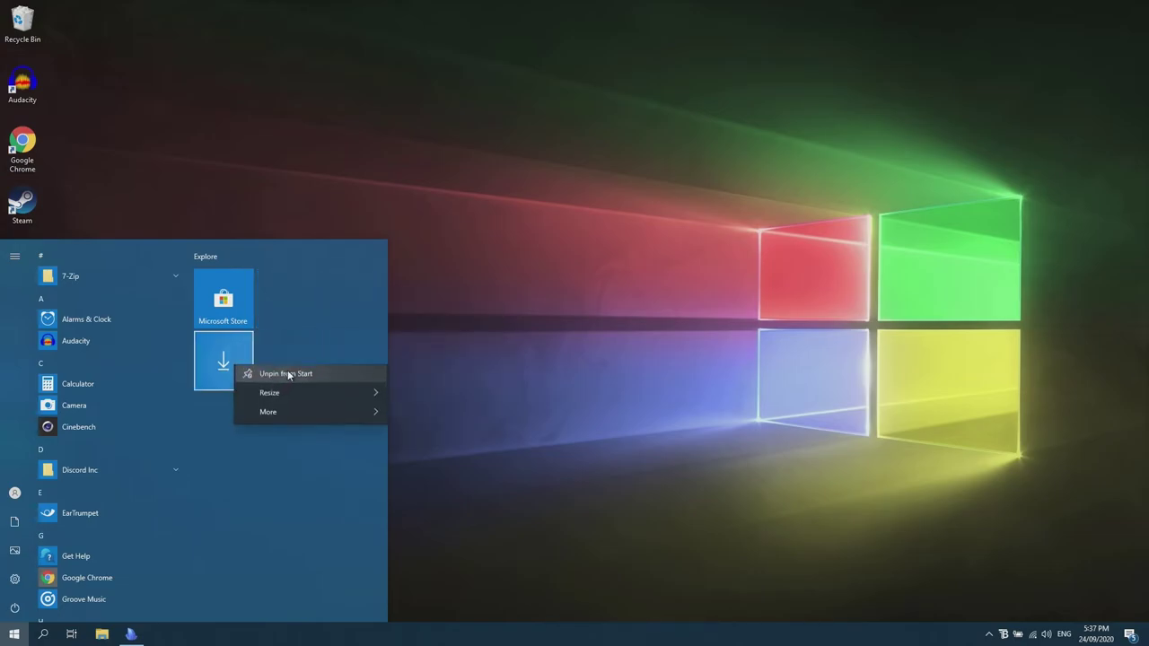
pyautogui.click(287, 373)
pyautogui.click(409, 154)
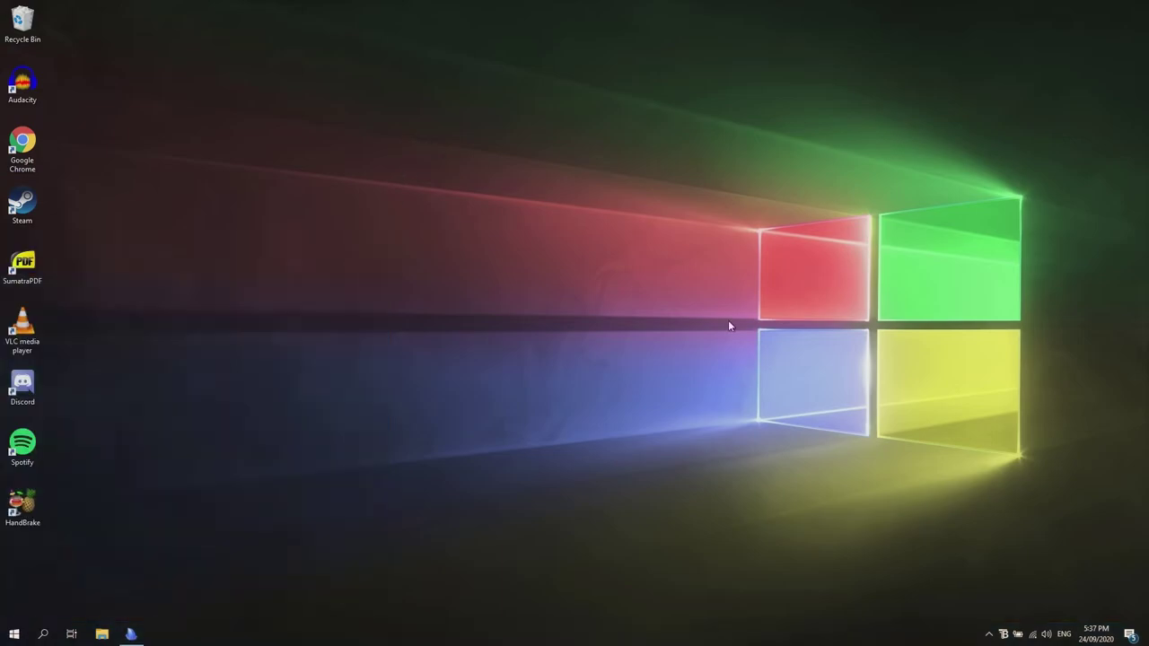
# Step: Move the TranslucentTB icon from the notification area into the hidden icons overflow
pyautogui.moveTo(995, 641); pyautogui.dragTo(994, 613)
# Step: Try always showing all icons in the notification area through the taskbar settings, switch the option back off, and close Settings
pyautogui.rightClick(901, 635)
pyautogui.click(901, 632)
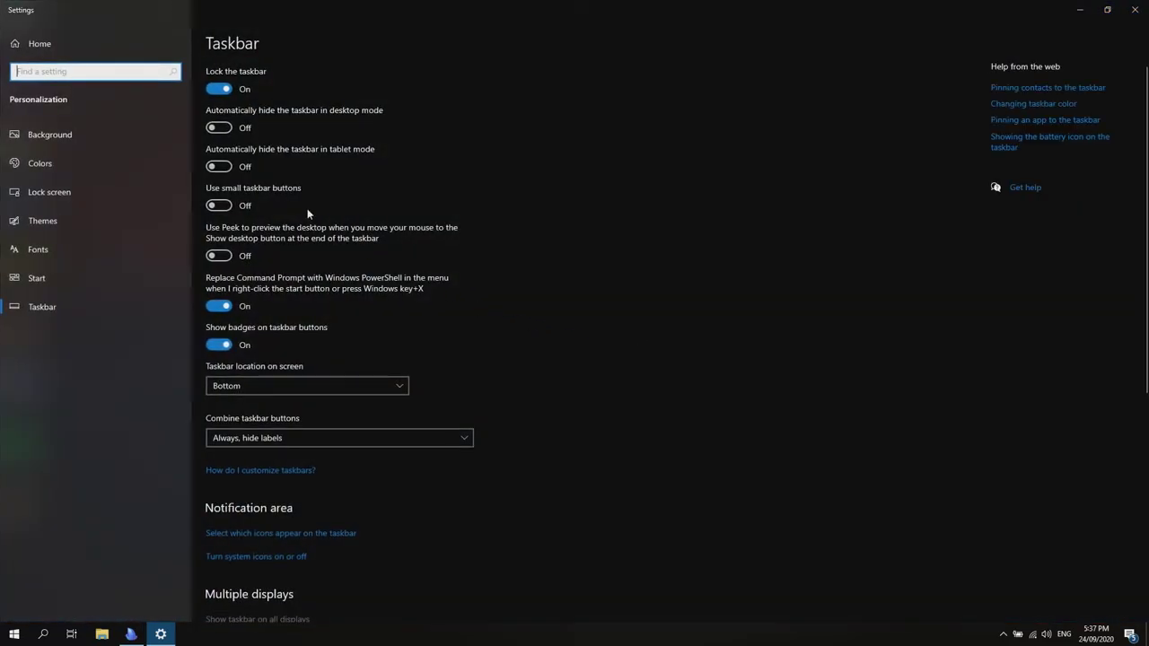
pyautogui.scroll(-3, 282, 236)
pyautogui.click(276, 257)
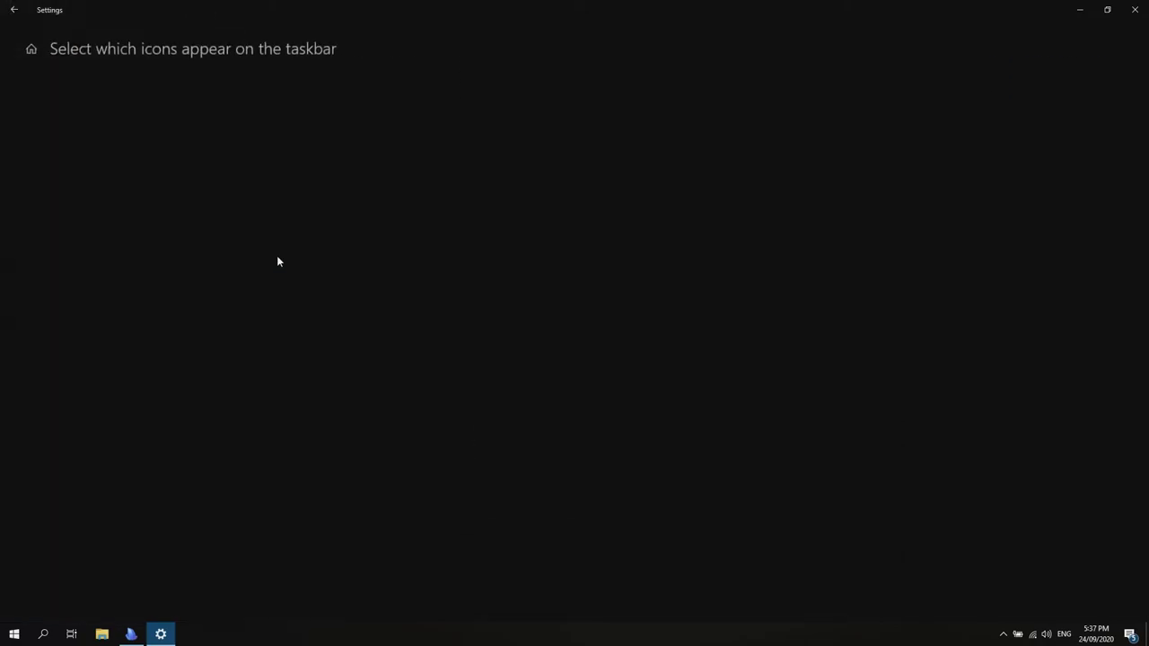
pyautogui.click(28, 97)
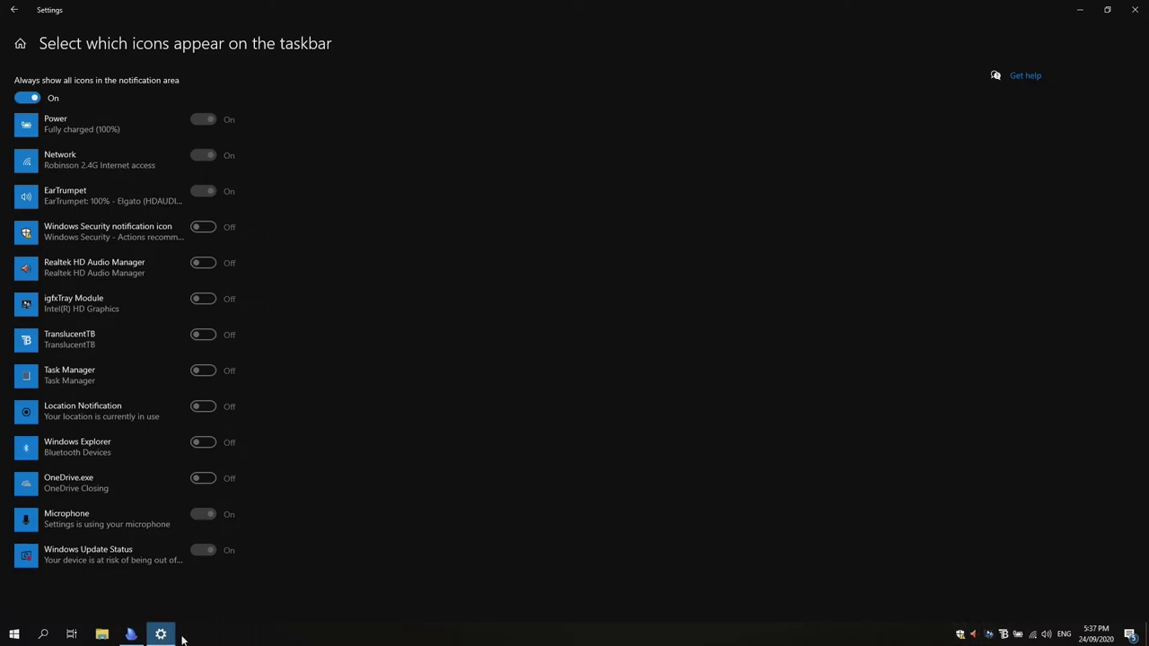
pyautogui.click(22, 103)
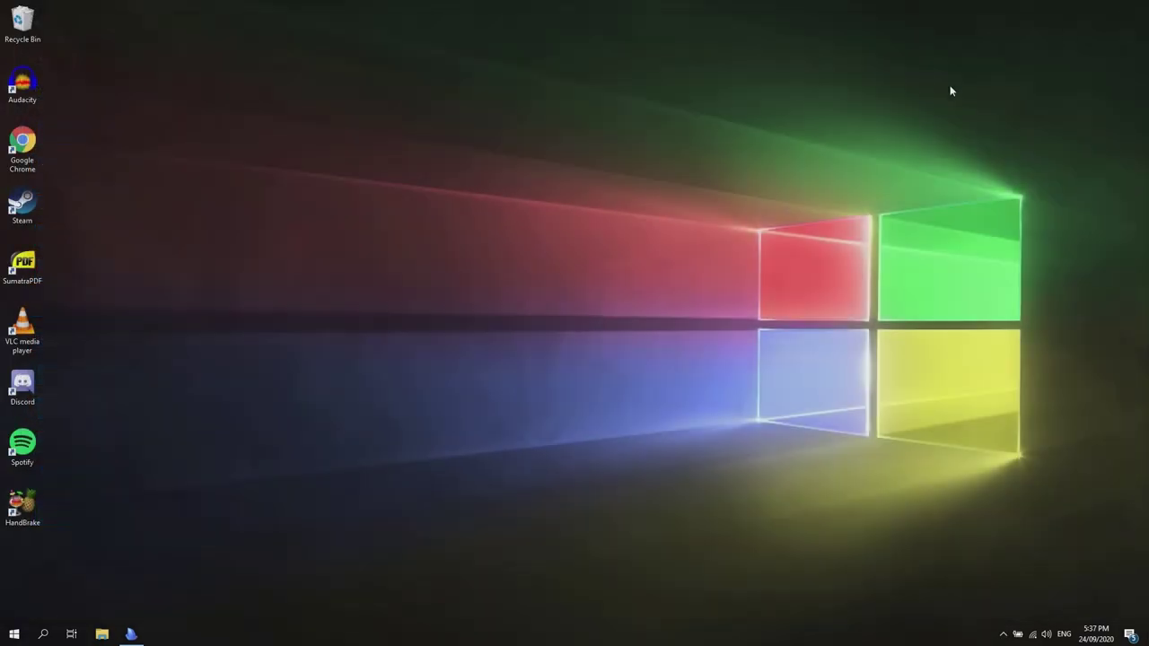
# Step: Open File Explorer and map the server's Apps share as network drive Z: by pasting its folder path
pyautogui.press('super+e')
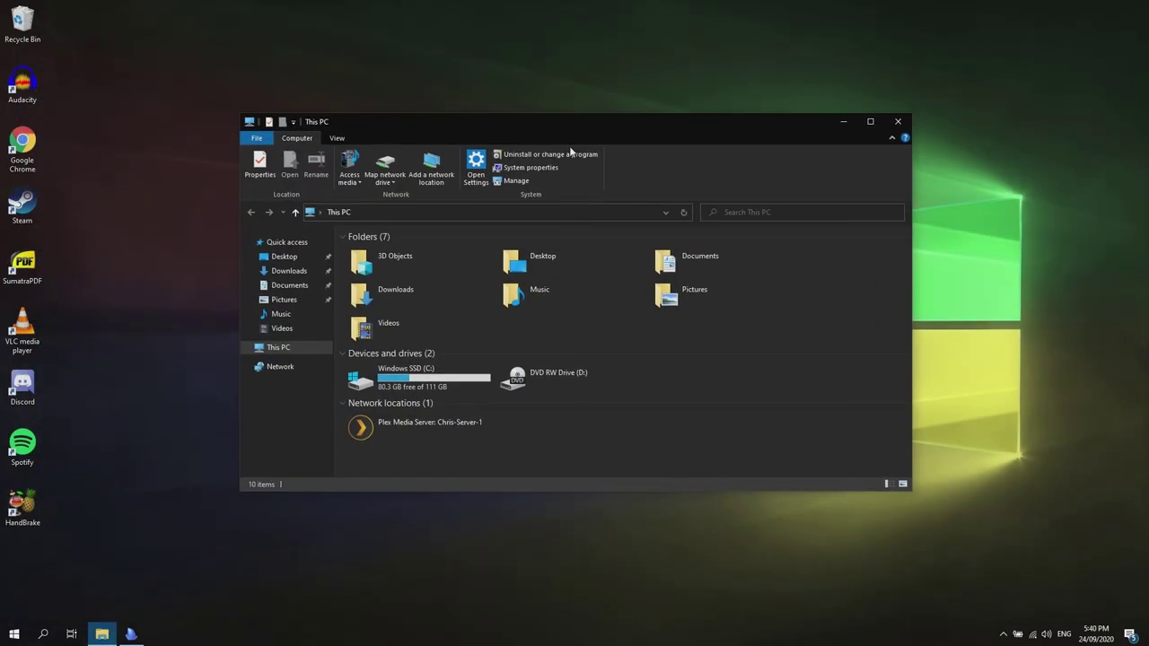
pyautogui.click(386, 166)
pyautogui.click(552, 280)
pyautogui.click(518, 280)
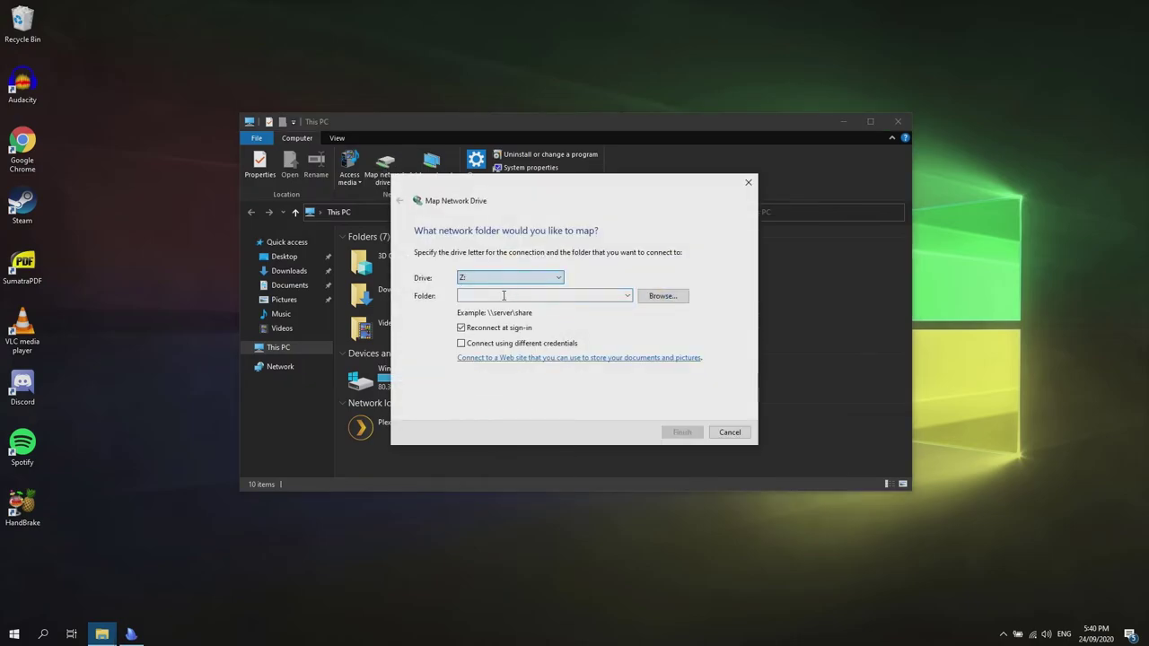
pyautogui.hotkey('ctrl', 'v')
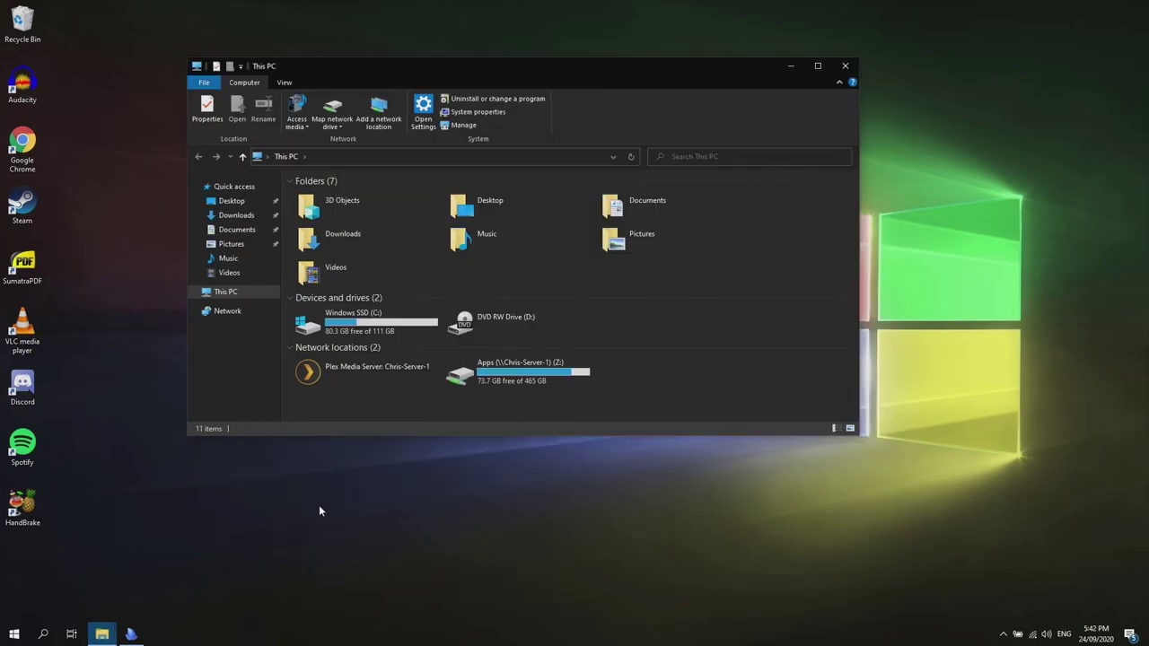
# Step: Copy the Tweakers folder from the Apps network drive (Z:) to the desktop and close the drive's window
pyautogui.doubleClick(500, 373)
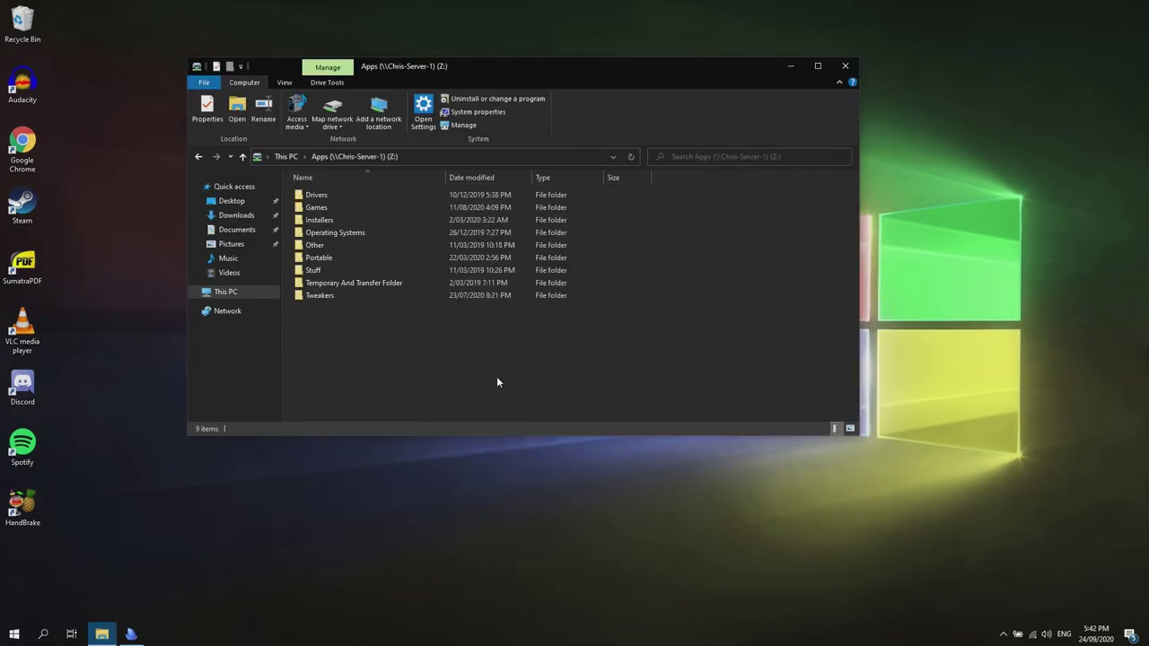
pyautogui.moveTo(323, 296); pyautogui.dragTo(198, 533)
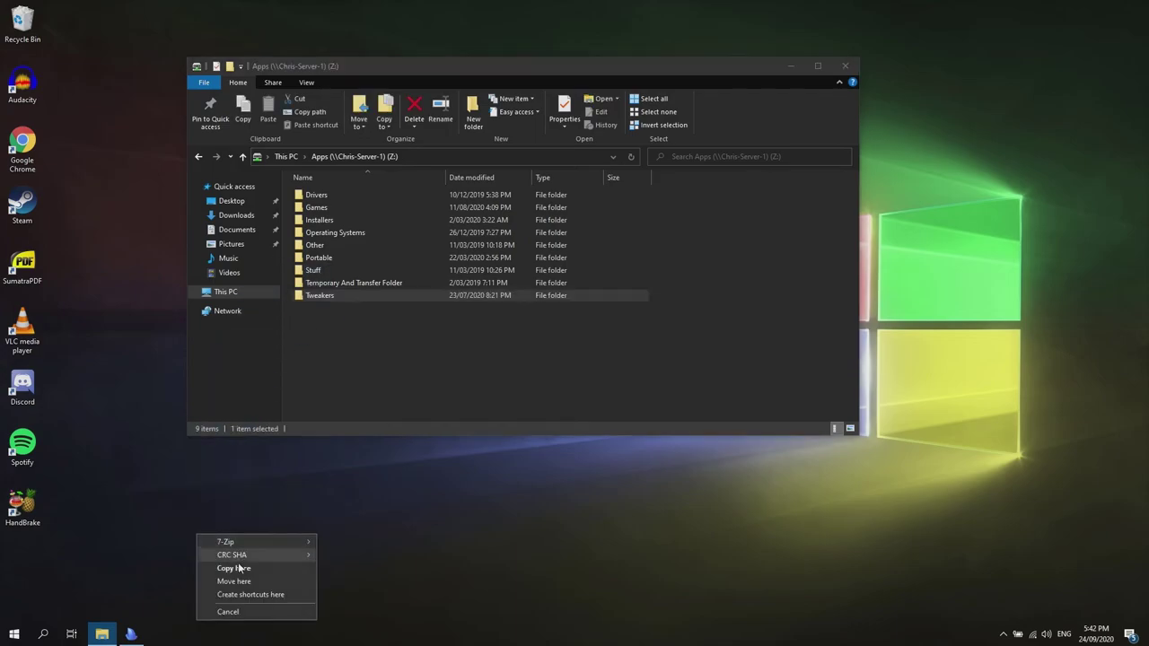
pyautogui.click(243, 569)
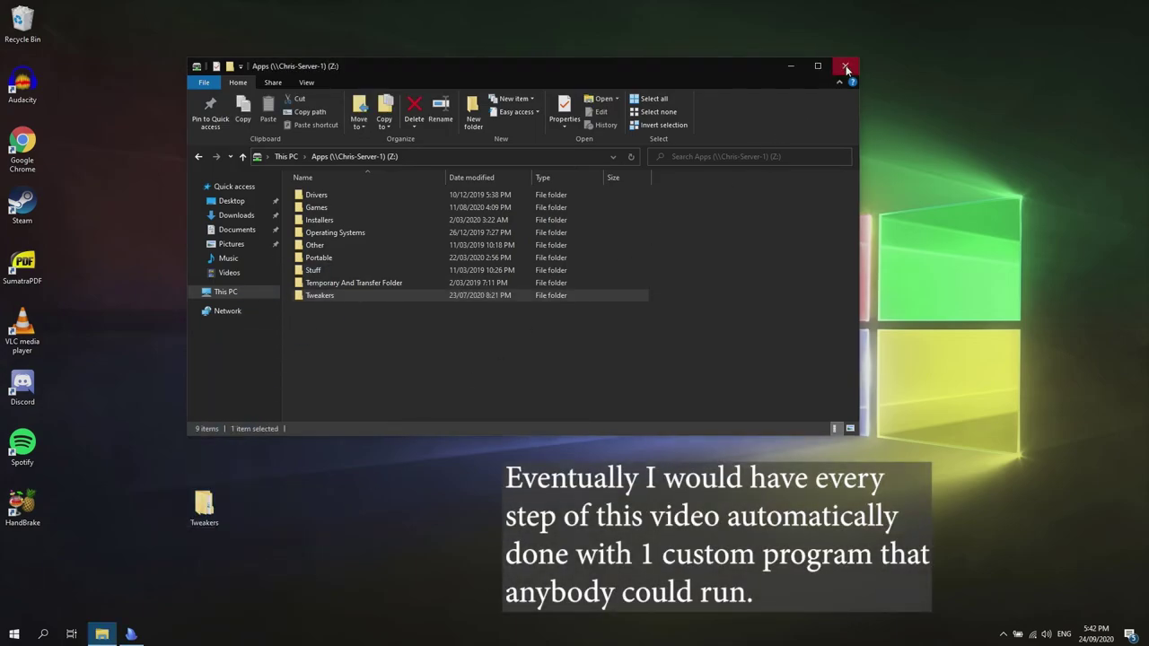
pyautogui.click(845, 65)
# Step: Merge Add_Console_lock_display_off_timeout.reg from the desktop's Tweakers > Windows Lock screen timeout pos folder into the registry, approving all confirmations
pyautogui.doubleClick(214, 512)
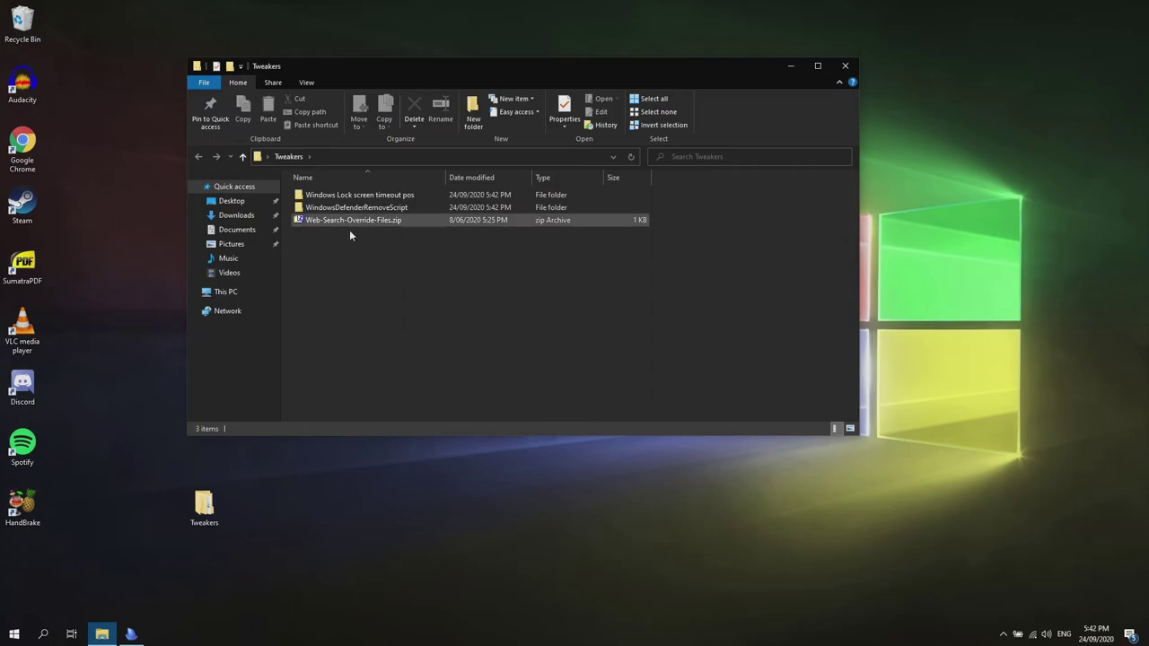
pyautogui.doubleClick(395, 196)
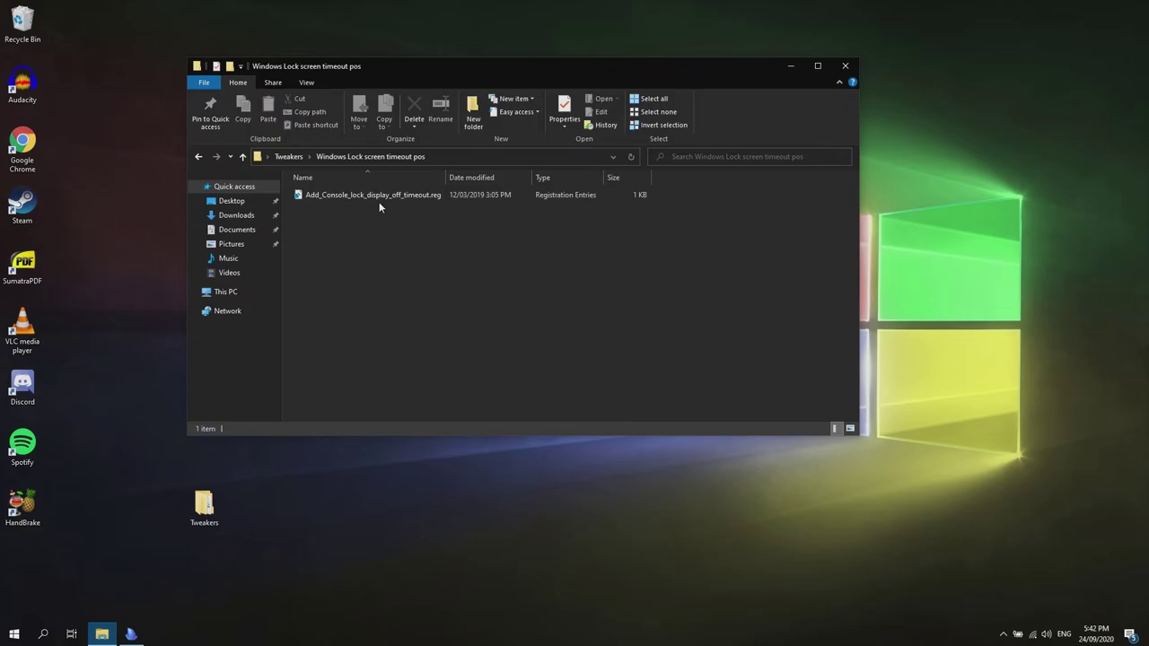
pyautogui.click(375, 196)
pyautogui.doubleClick(375, 196)
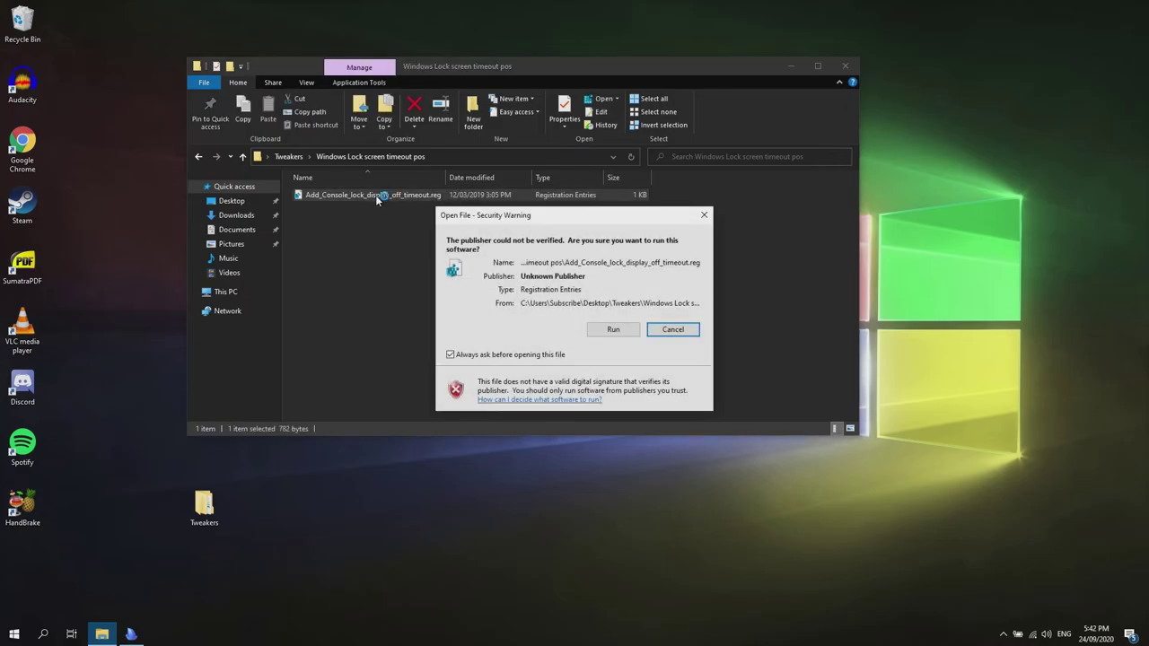
pyautogui.click(614, 330)
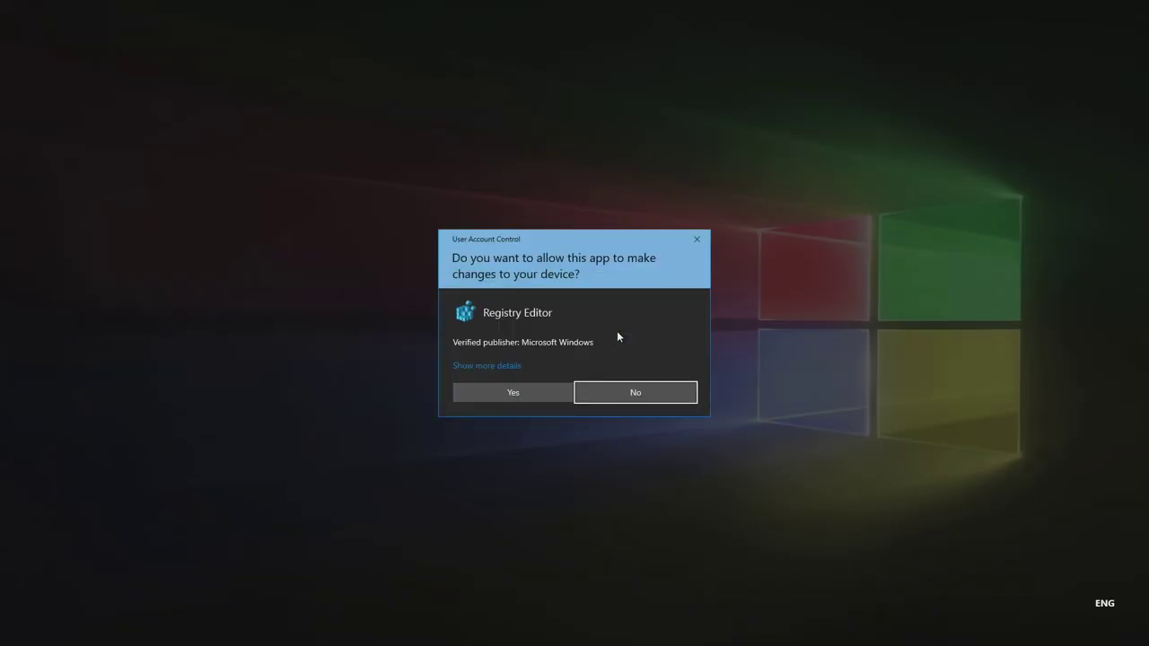
pyautogui.press('Left')
pyautogui.press('Return')
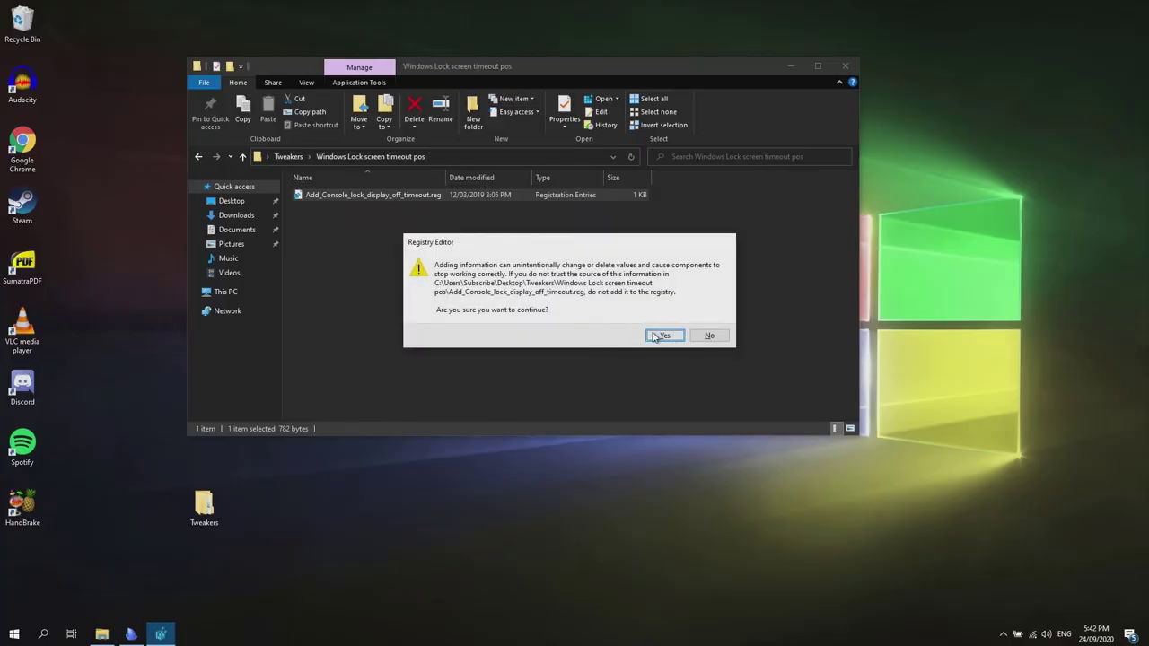
pyautogui.click(660, 336)
pyautogui.click(706, 326)
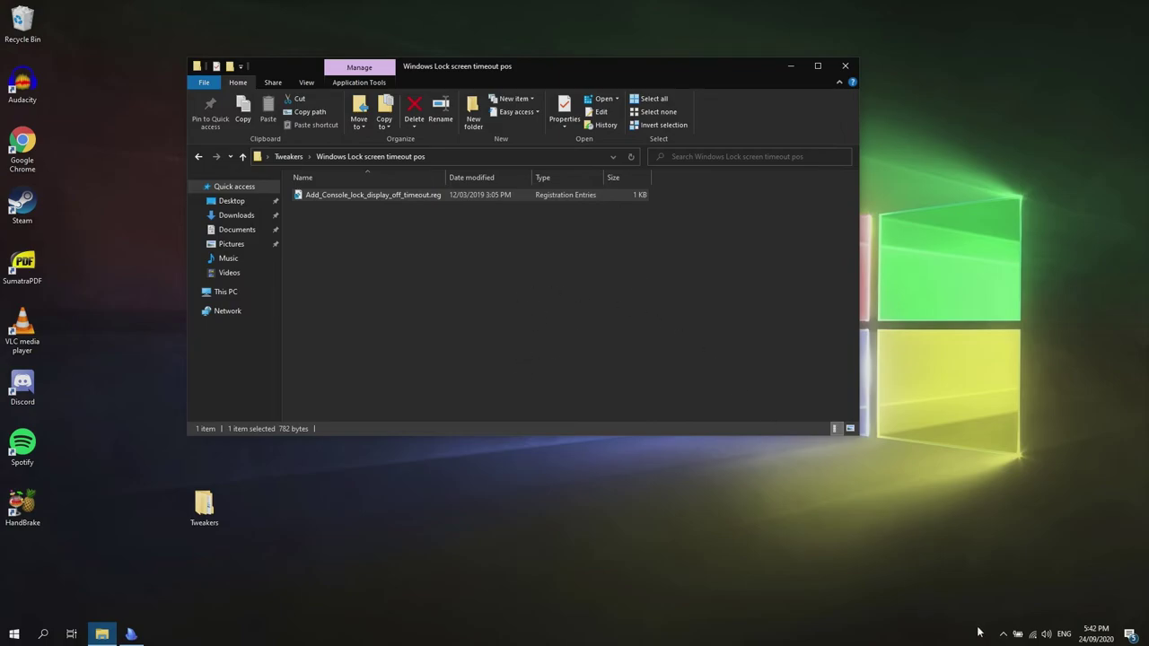
# Step: Set the High performance plan's plugged-in console lock display off timeout to 999 minutes and close the power options
pyautogui.rightClick(1018, 636)
pyautogui.click(1068, 604)
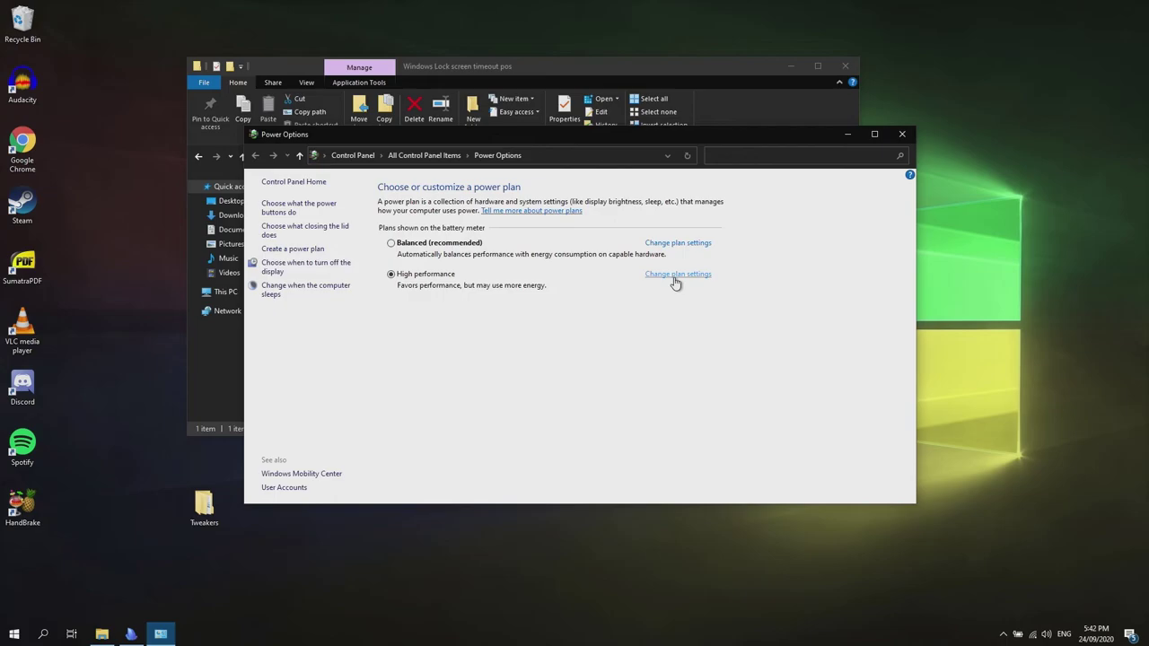
pyautogui.click(676, 279)
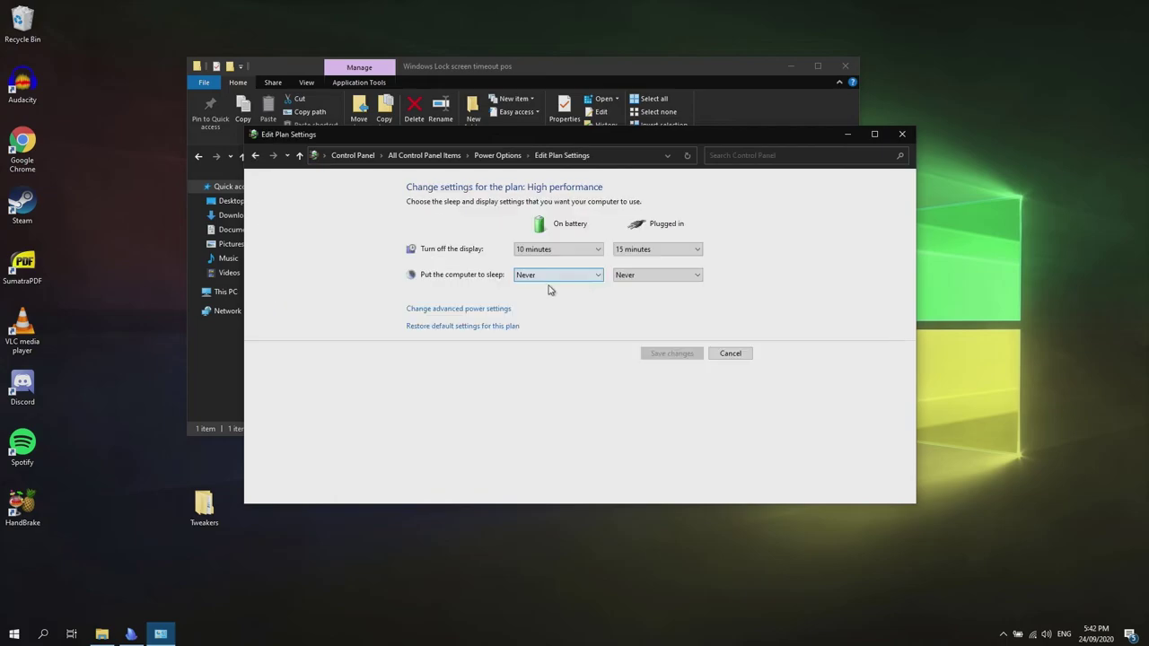
pyautogui.click(476, 310)
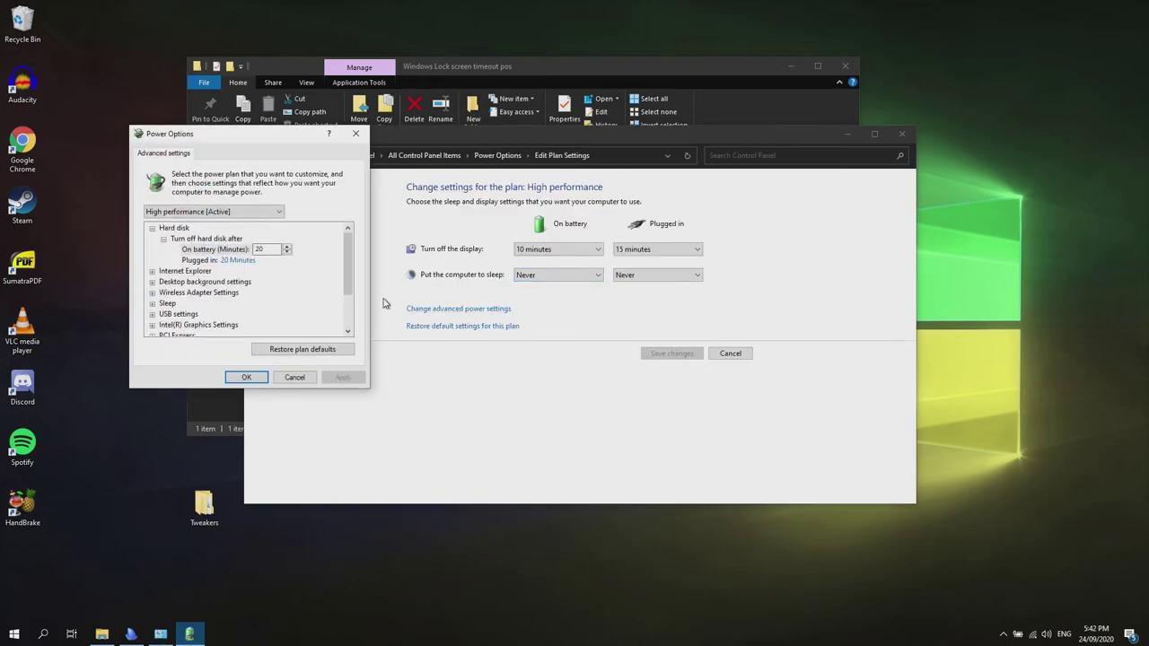
pyautogui.moveTo(350, 265); pyautogui.dragTo(339, 294)
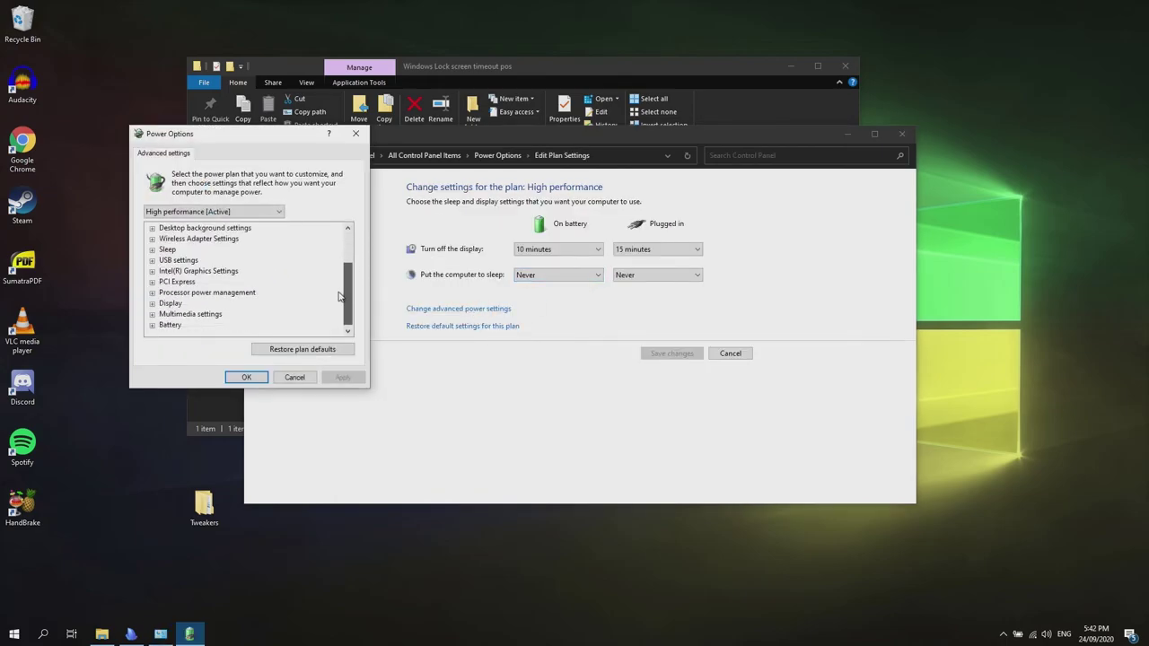
pyautogui.click(152, 303)
pyautogui.click(163, 304)
pyautogui.click(256, 325)
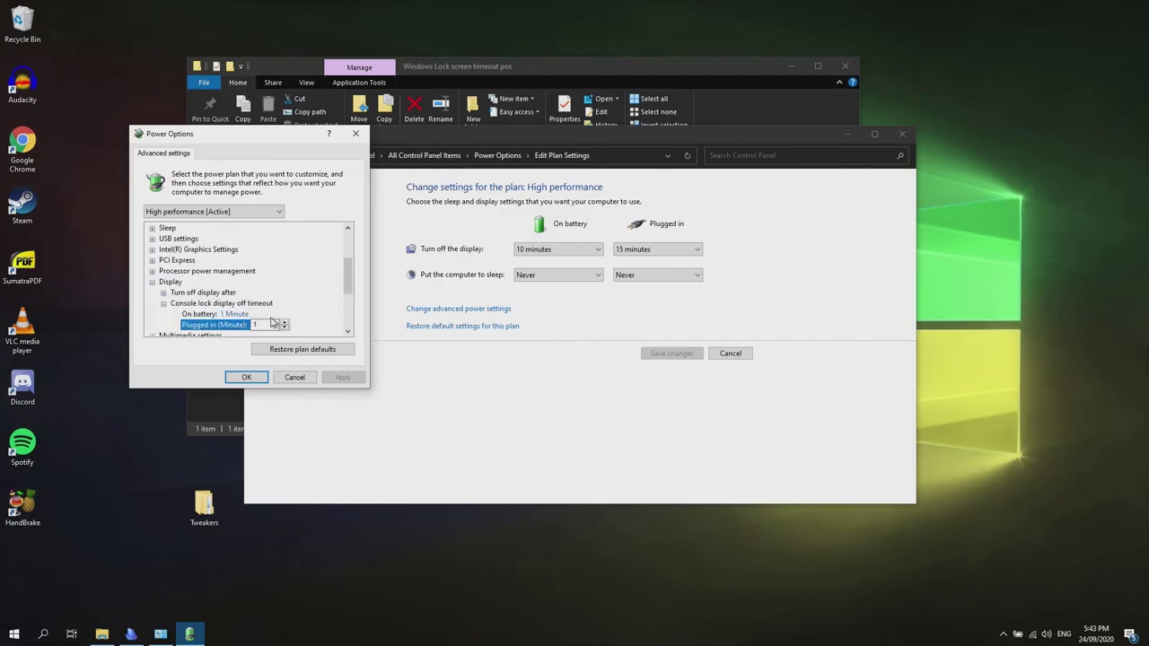
pyautogui.write('999')
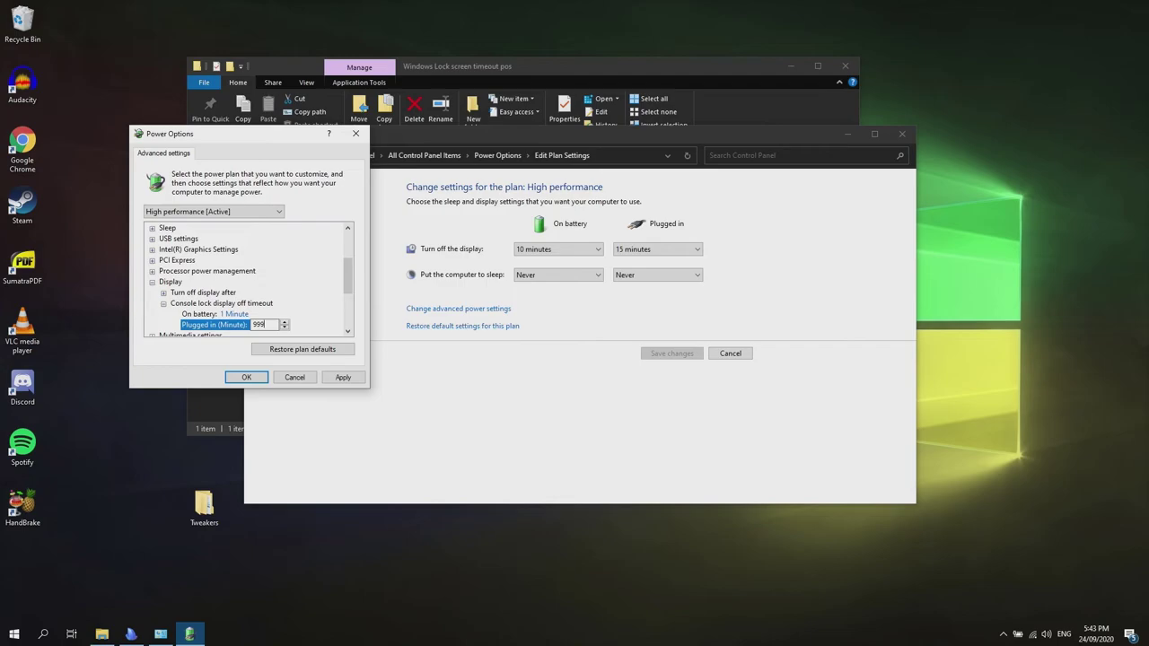
pyautogui.click(246, 377)
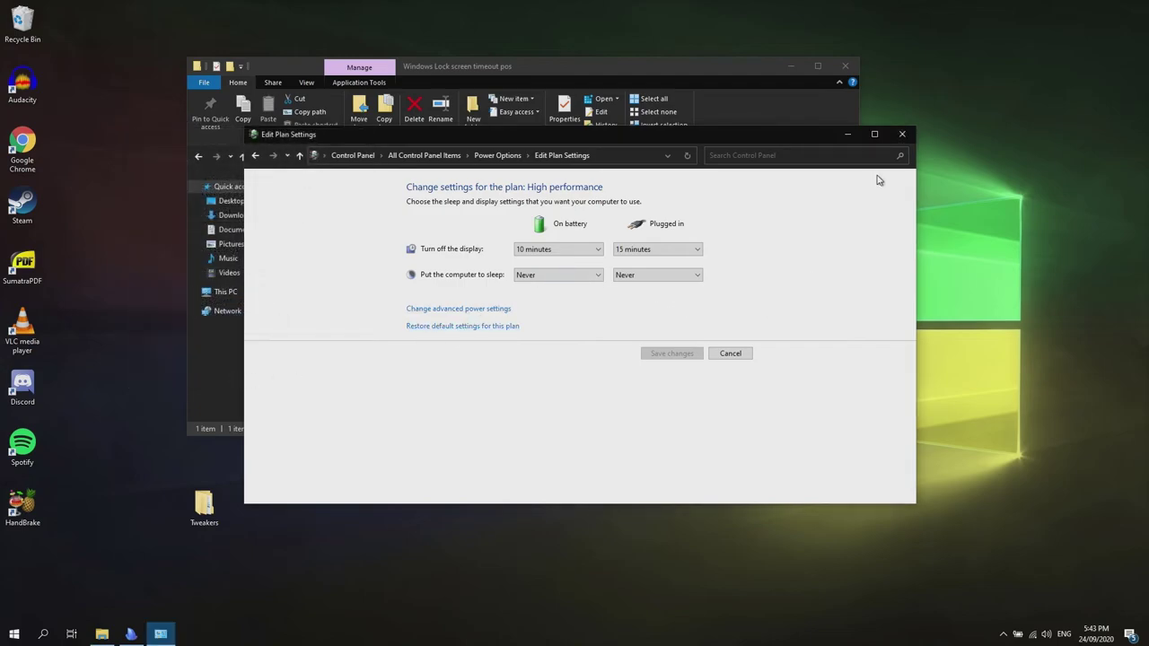
pyautogui.click(901, 135)
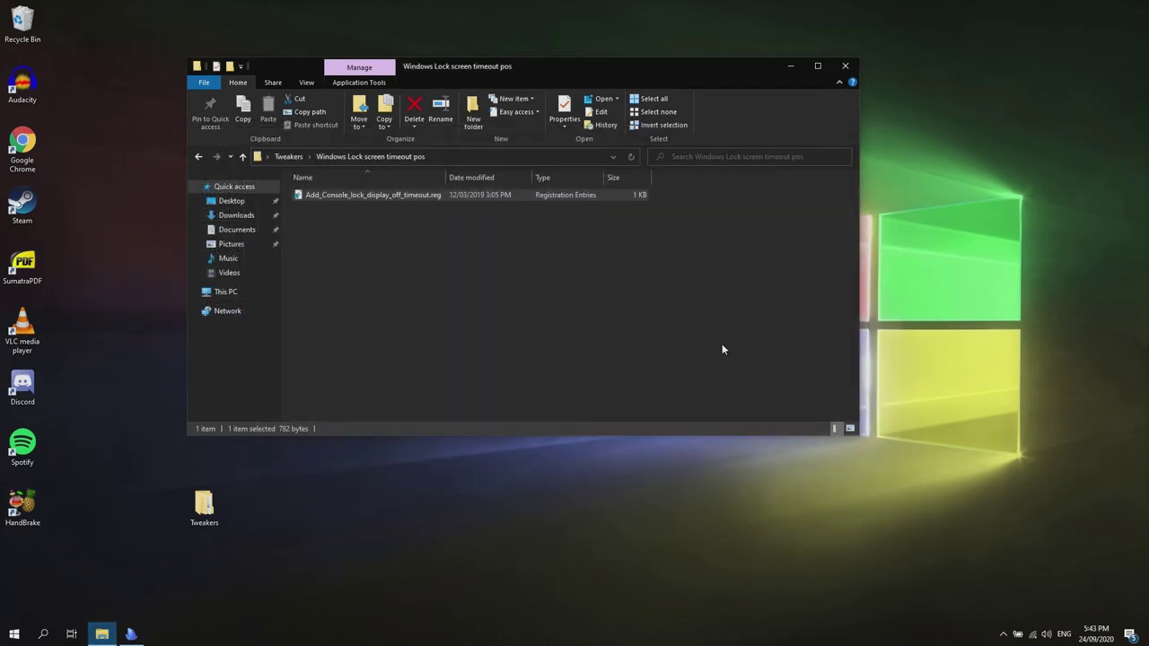
# Step: Run Uninstall.cmd from the WindowsDefenderRemoveScript folder inside Tweakers
pyautogui.click(297, 158)
pyautogui.doubleClick(377, 207)
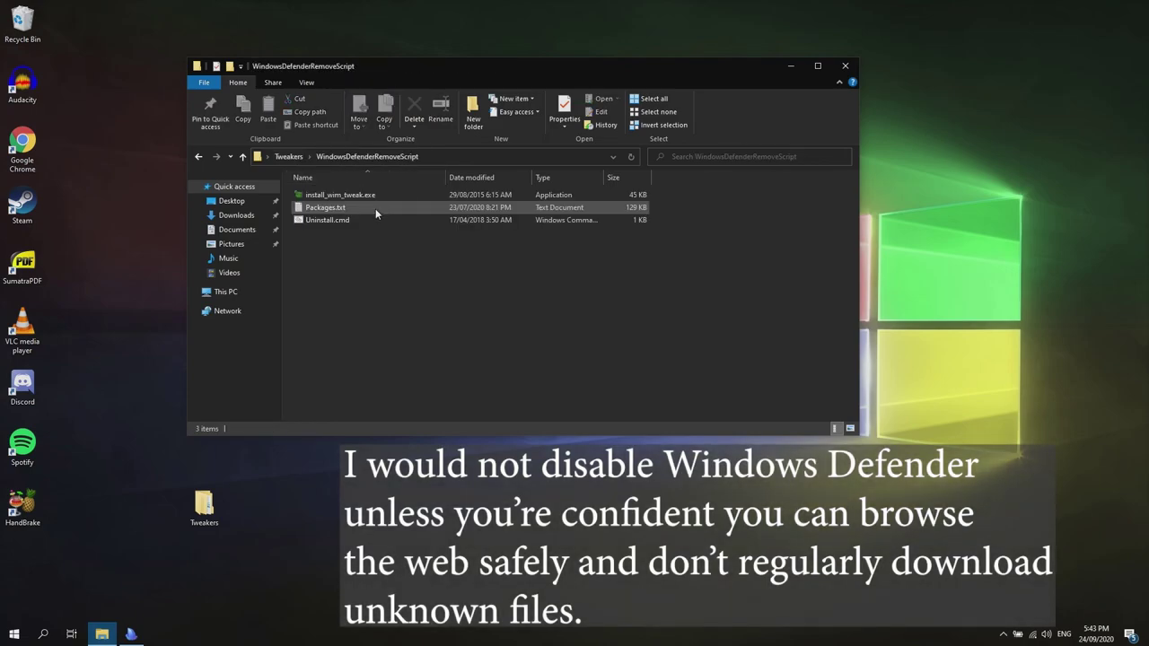
pyautogui.doubleClick(369, 221)
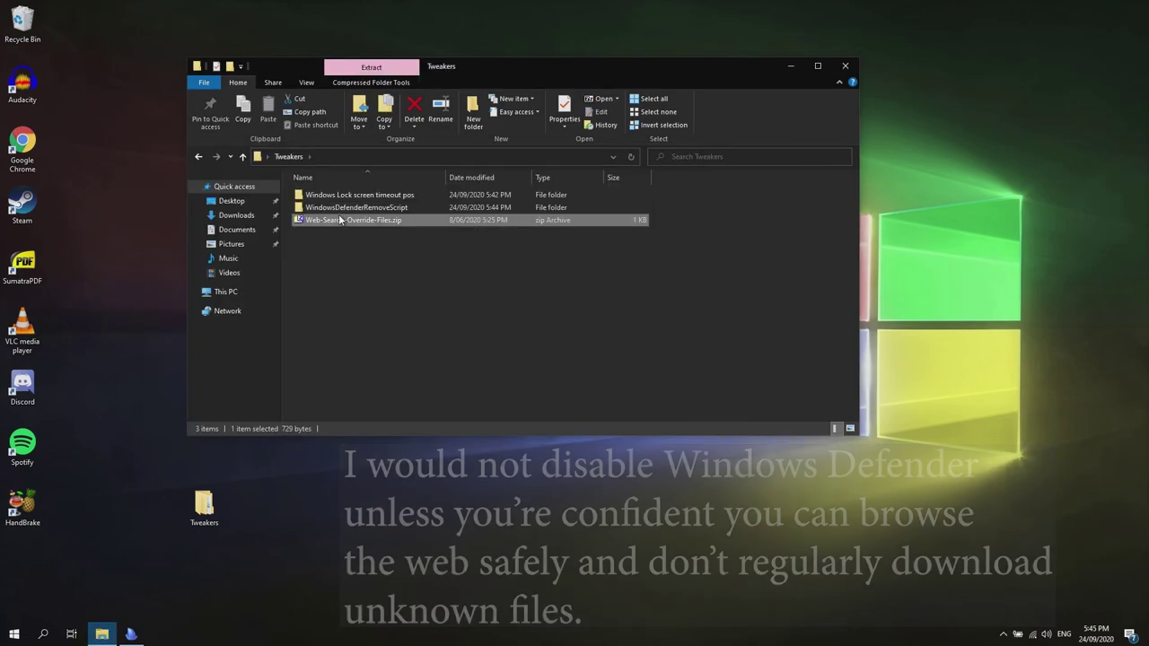
# Step: Extract Web-Search-Override-Files.zip into its own folder within Tweakers and open the Web Search Override Files subfolder
pyautogui.rightClick(341, 219)
pyautogui.moveTo(375, 239)
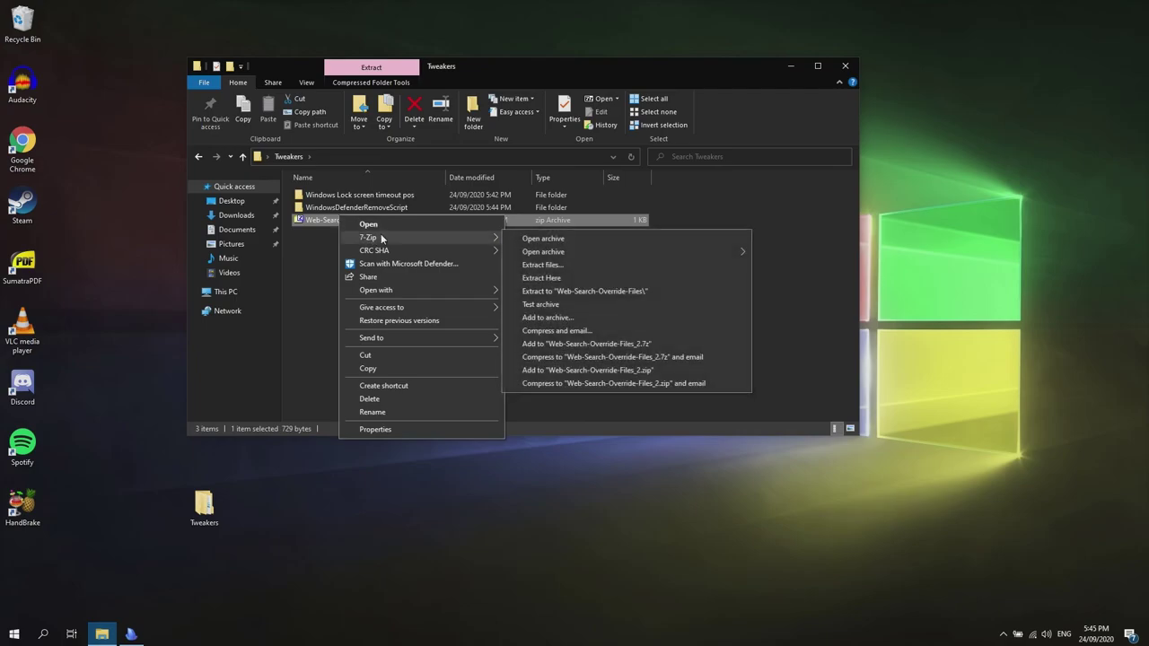
pyautogui.click(559, 290)
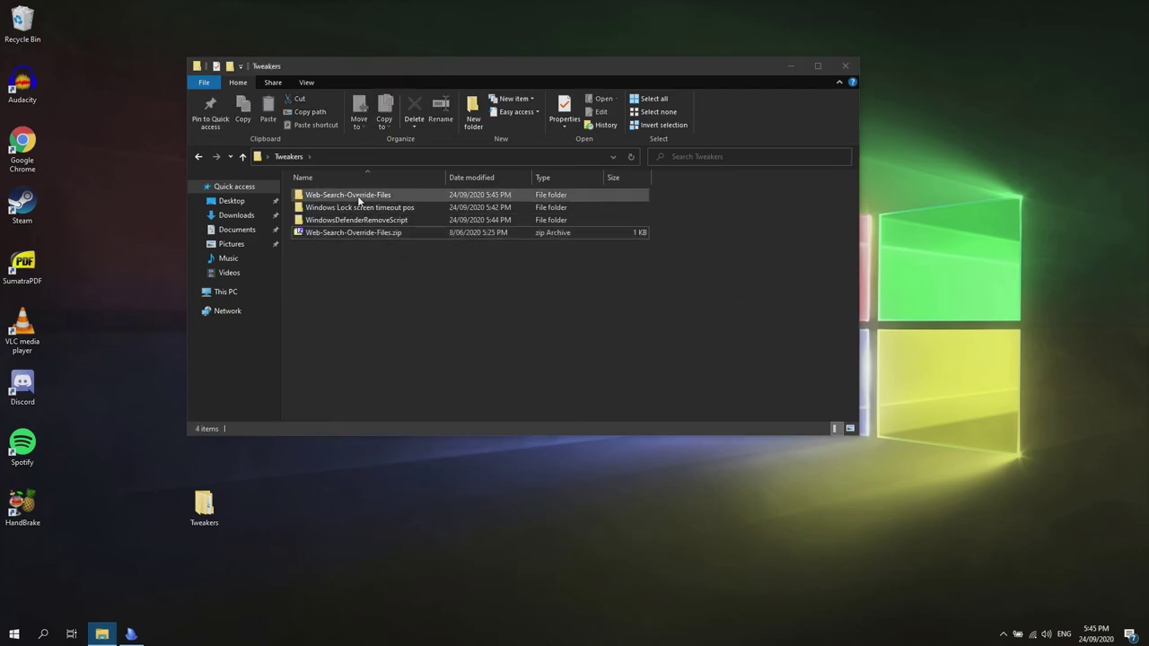
pyautogui.doubleClick(359, 196)
pyautogui.doubleClick(357, 194)
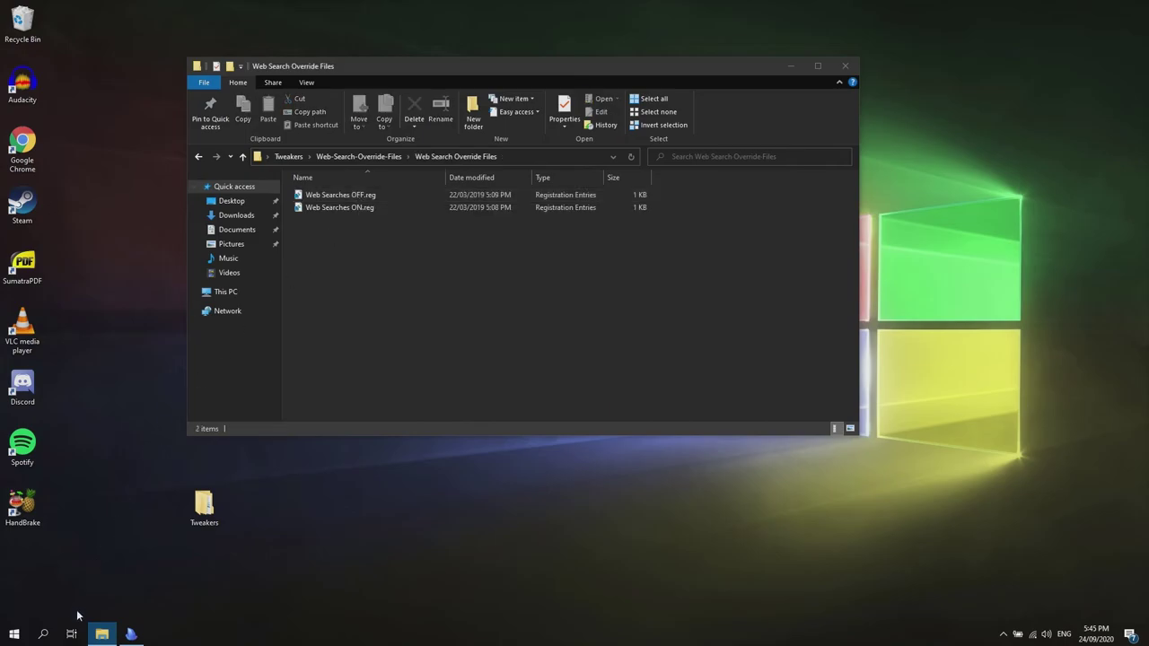
# Step: Search Windows for "fdufu" and look over the web results it opens in the browser
pyautogui.click(43, 634)
pyautogui.write('fdufu')
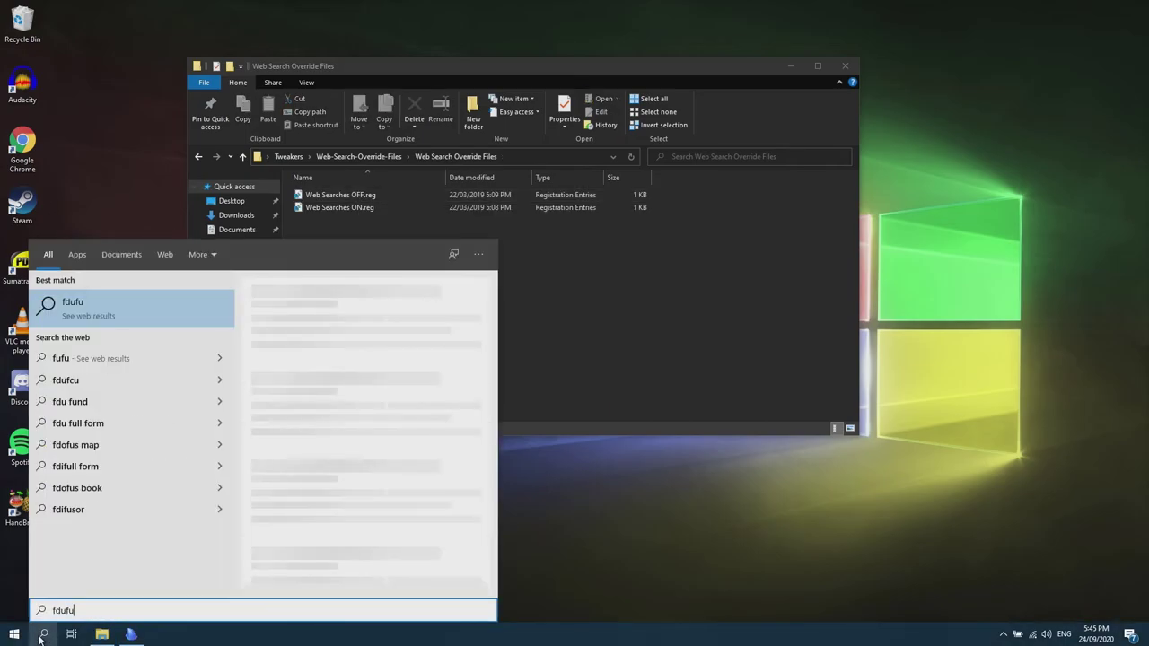
pyautogui.click(87, 305)
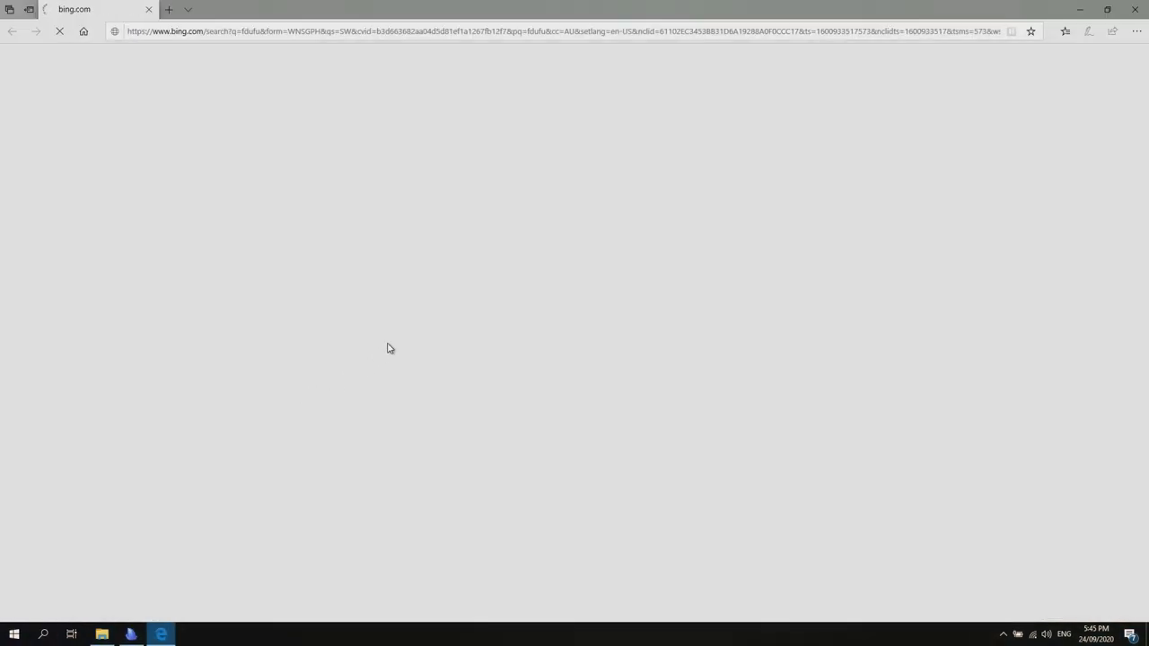
pyautogui.scroll(-10, 233, 215)
pyautogui.scroll(10, 371, 225)
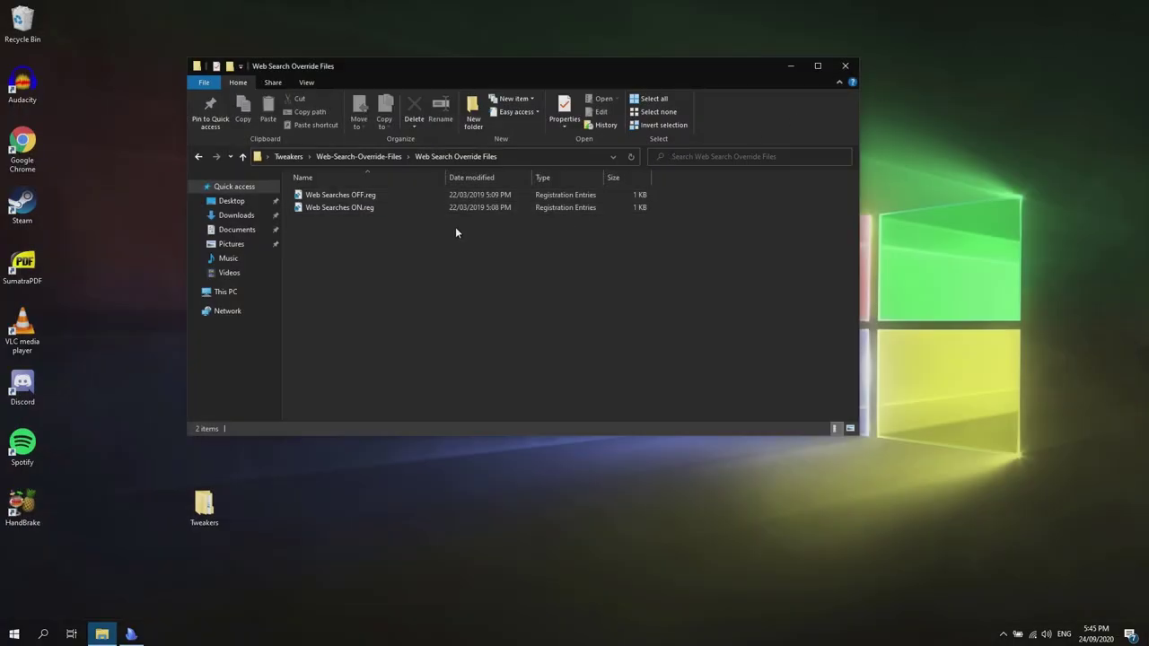
# Step: Merge Web Searches OFF.reg into the registry, approving all confirmations, and close the folder window
pyautogui.doubleClick(368, 196)
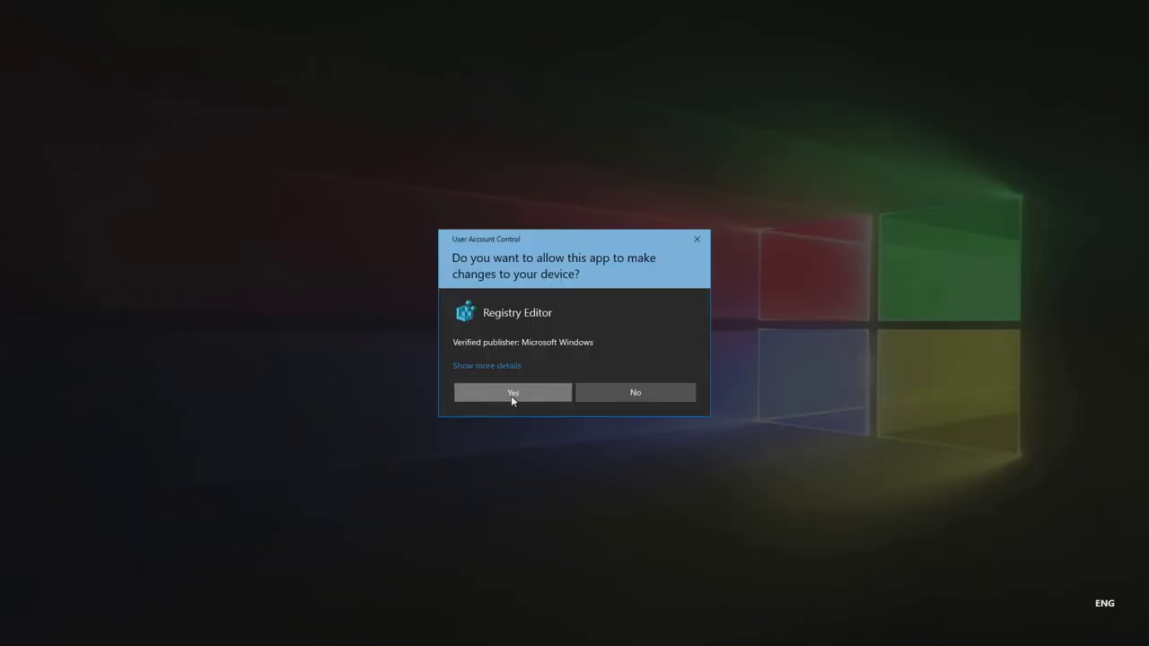
pyautogui.click(512, 395)
pyautogui.click(676, 340)
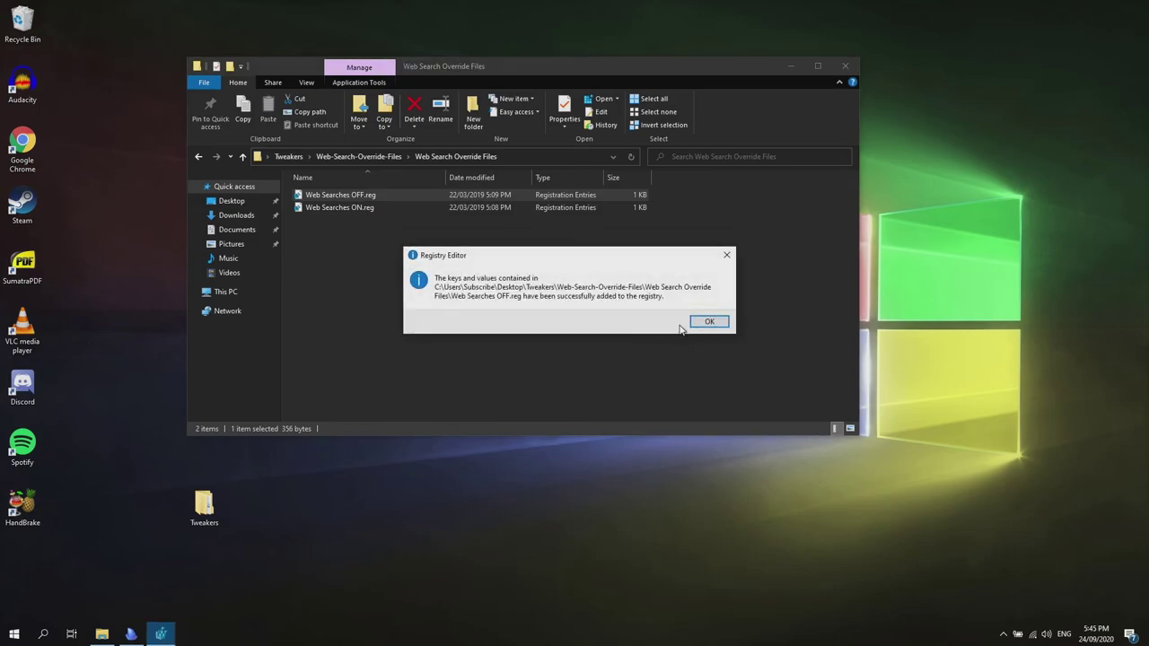
pyautogui.click(703, 325)
pyautogui.click(844, 68)
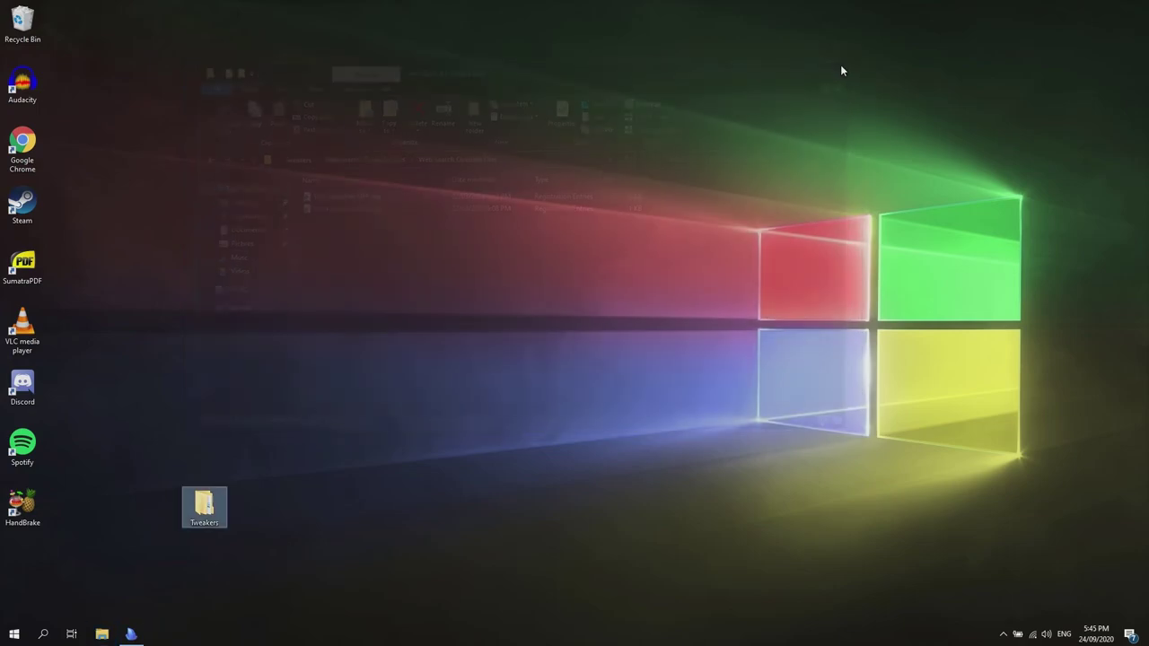
# Step: Move the Tweakers folder from the desktop to the Recycle Bin and pin Google Chrome to the taskbar
pyautogui.moveTo(88, 208); pyautogui.dragTo(20, 22)
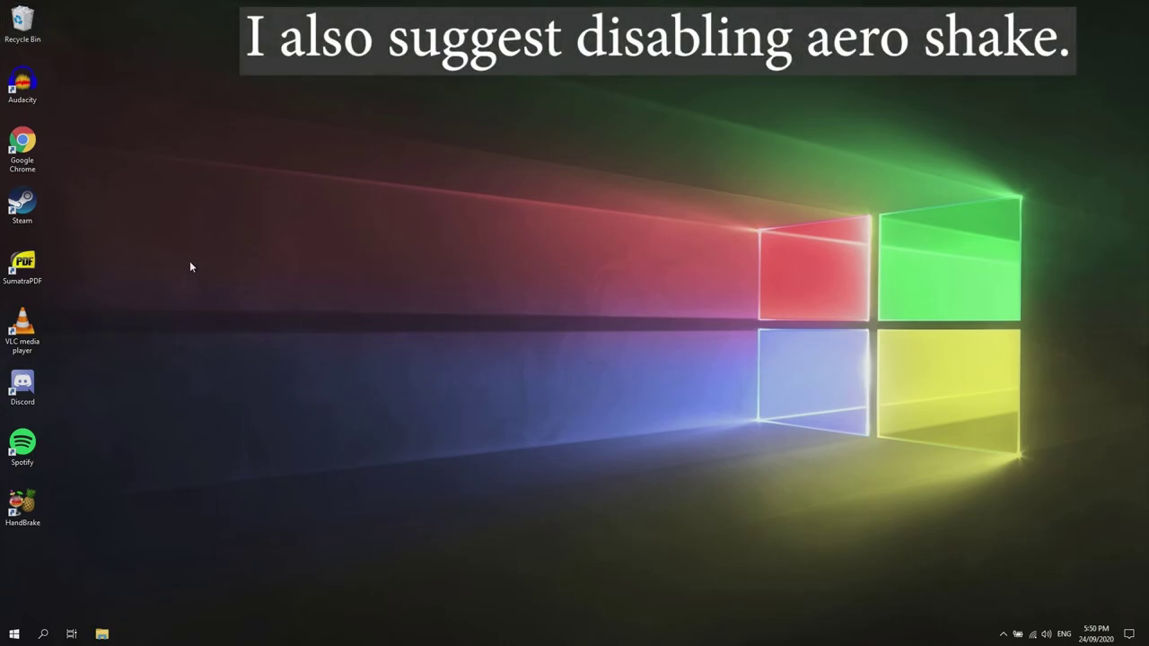
pyautogui.moveTo(22, 148); pyautogui.dragTo(177, 636)
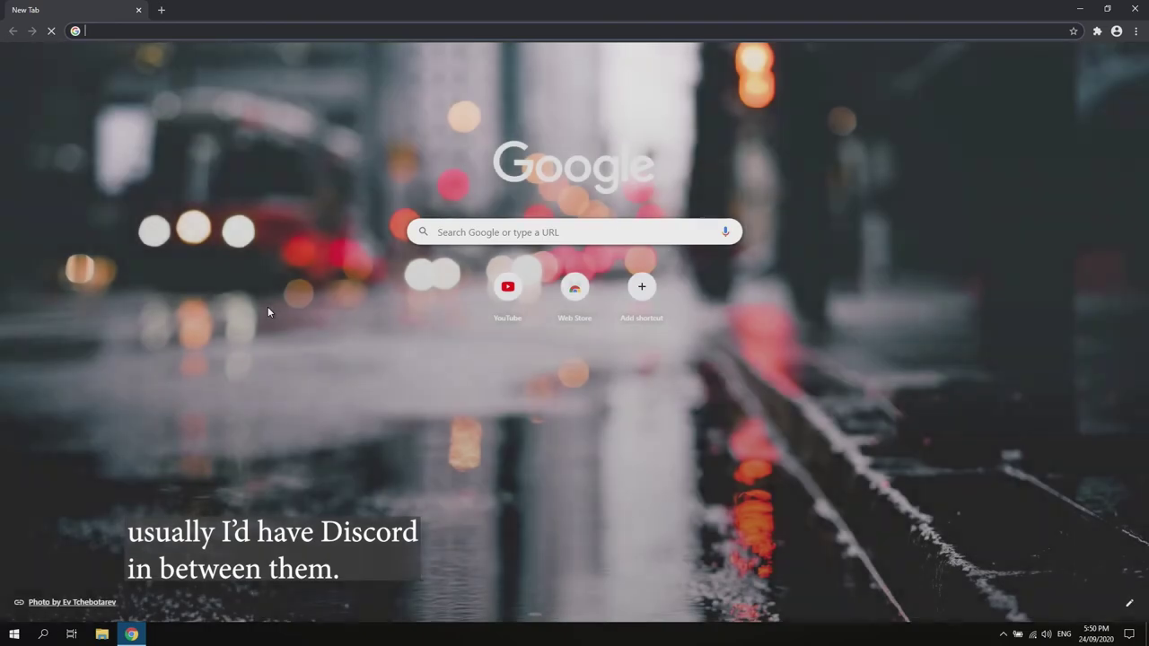
# Step: Search for "hwinfo" in Chrome and find the Windows installer on the HWiNFO download page
pyautogui.write('hwinfo')
pyautogui.press('Return')
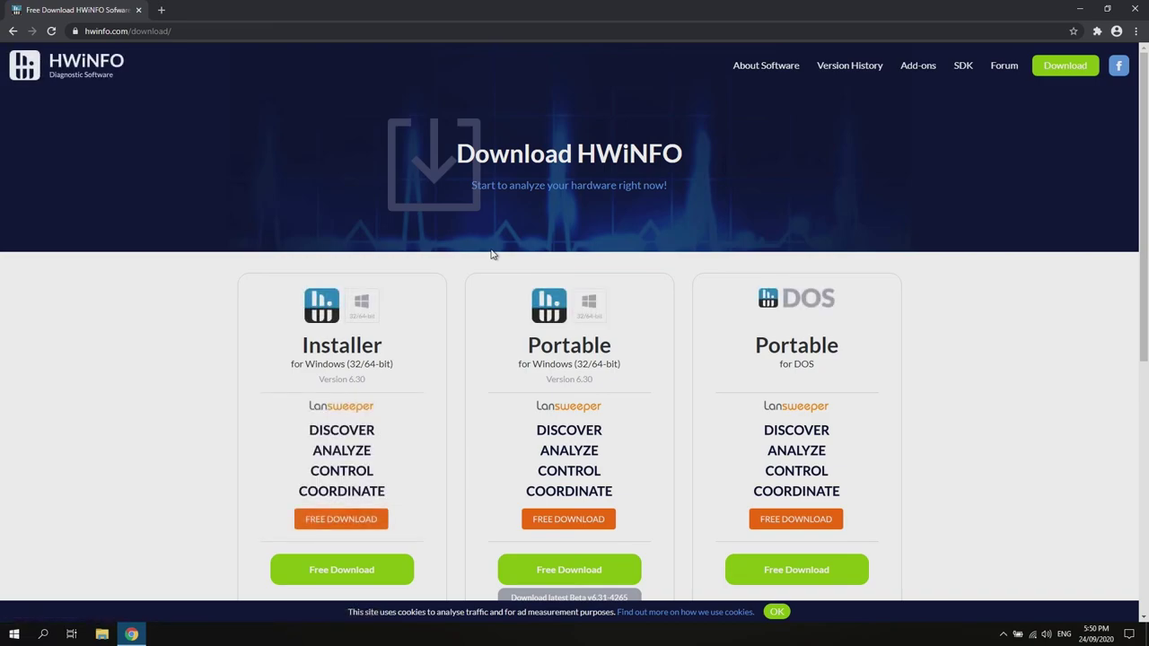
pyautogui.scroll(-3, 466, 394)
pyautogui.moveTo(346, 334)
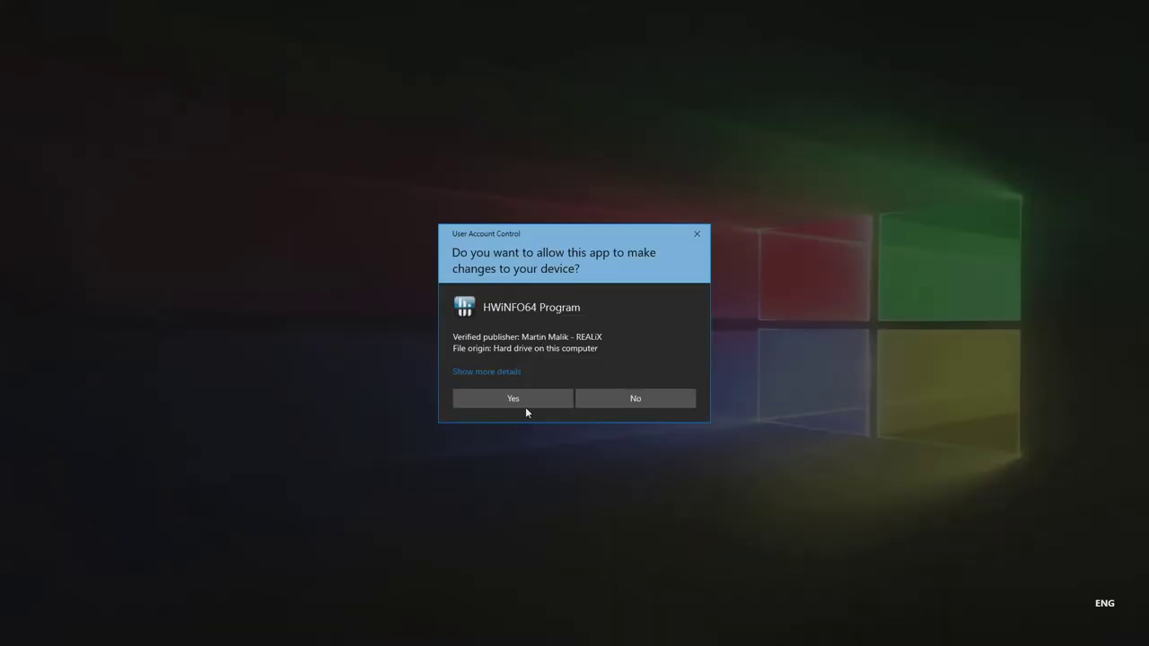
# Step: Run HWiNFO64 with administrator approval, review its CPU, memory and drive sensor readings, and close it
pyautogui.click(528, 402)
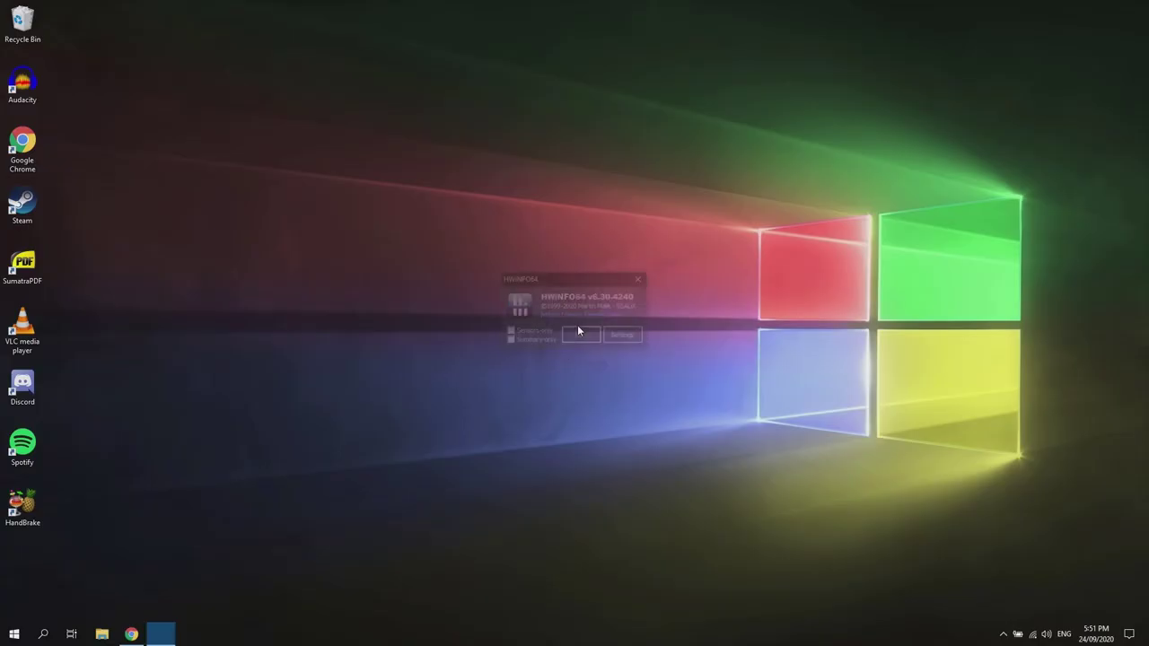
pyautogui.click(579, 336)
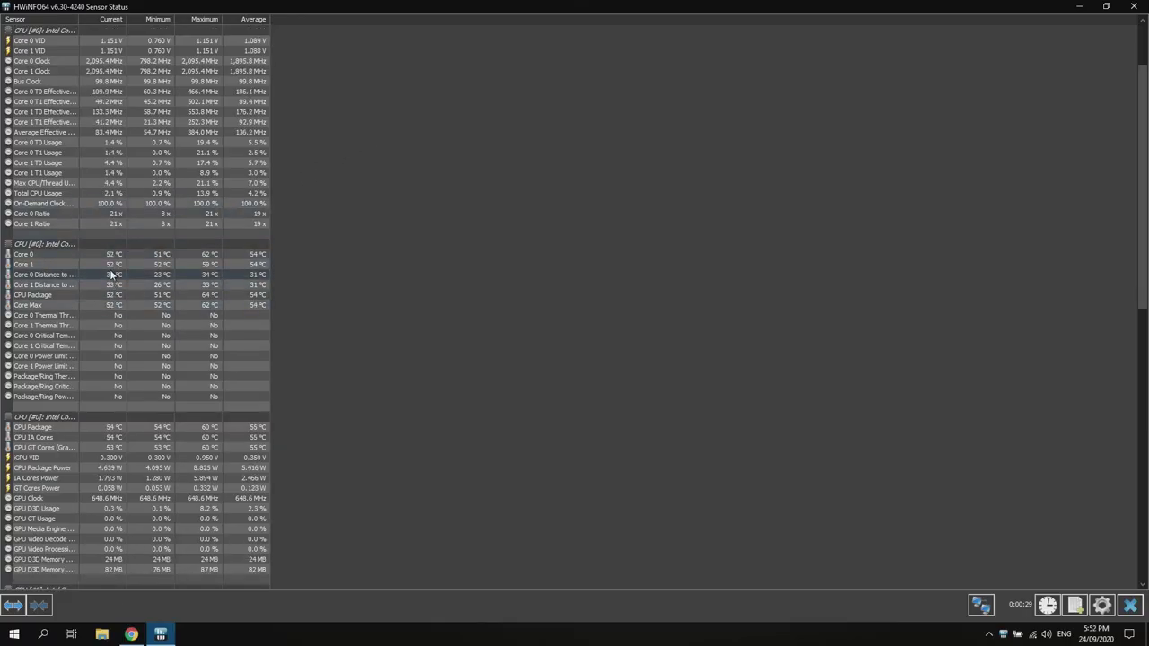
pyautogui.scroll(-9, 117, 270)
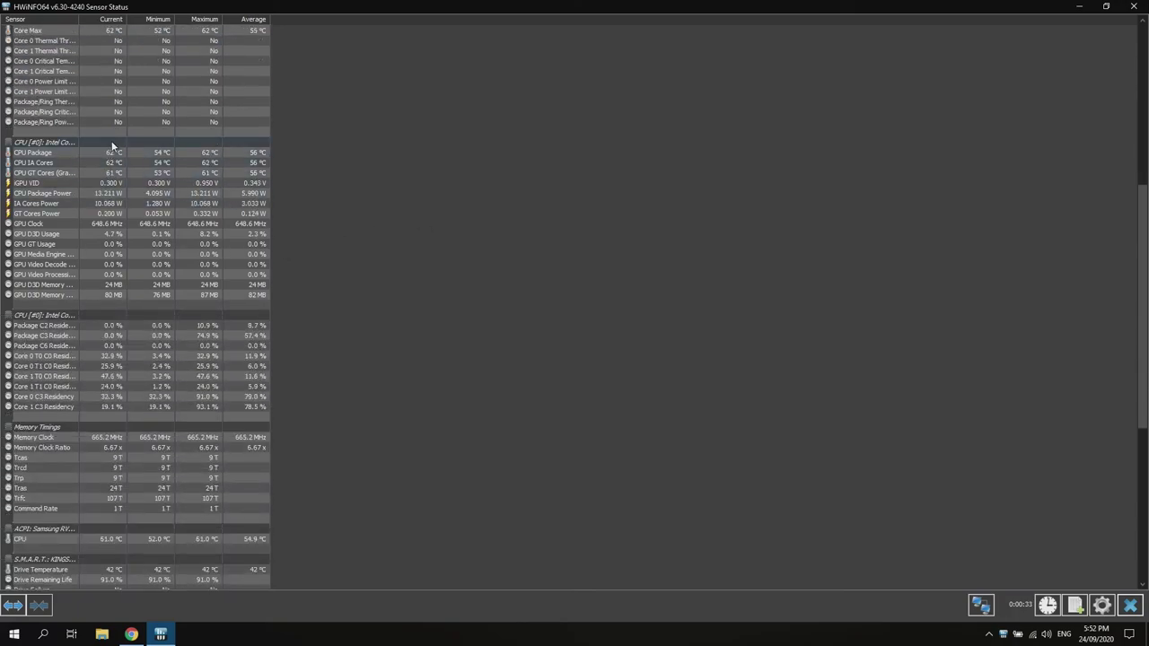
pyautogui.scroll(-11, 422, 214)
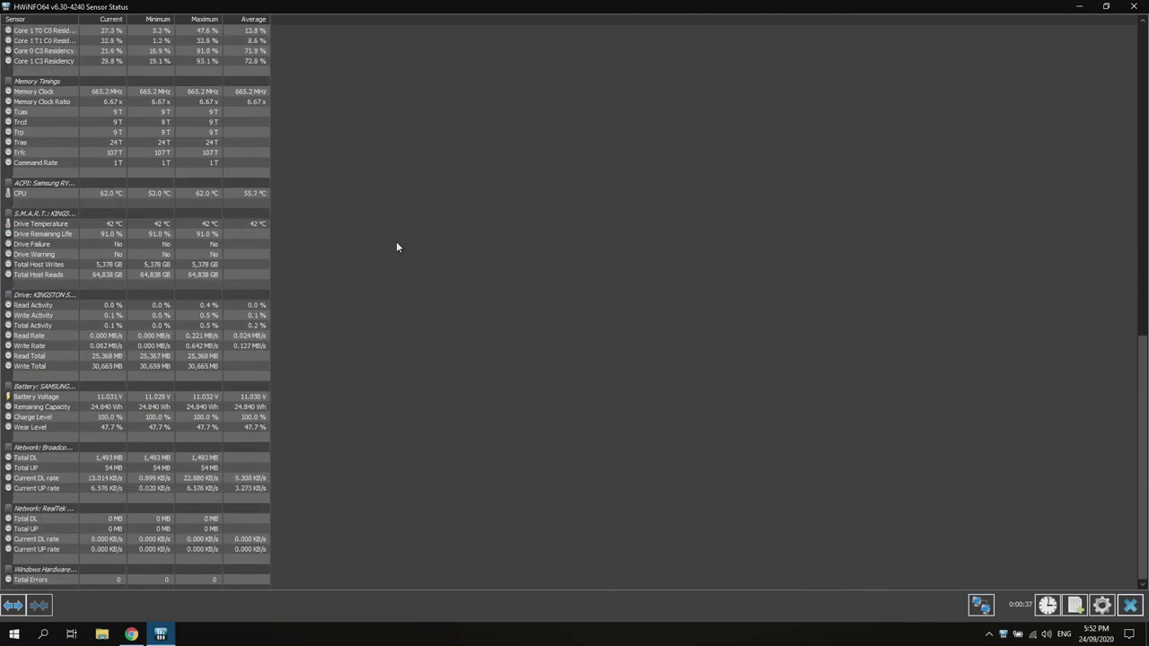
pyautogui.scroll(13, 173, 531)
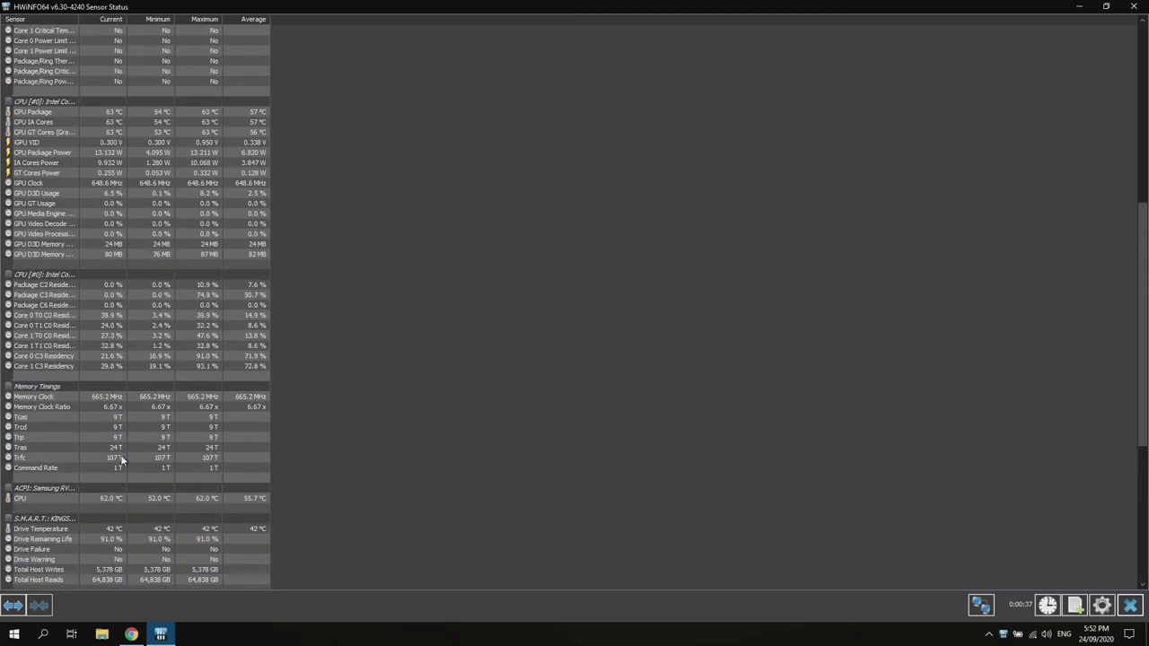
pyautogui.scroll(-2, 118, 464)
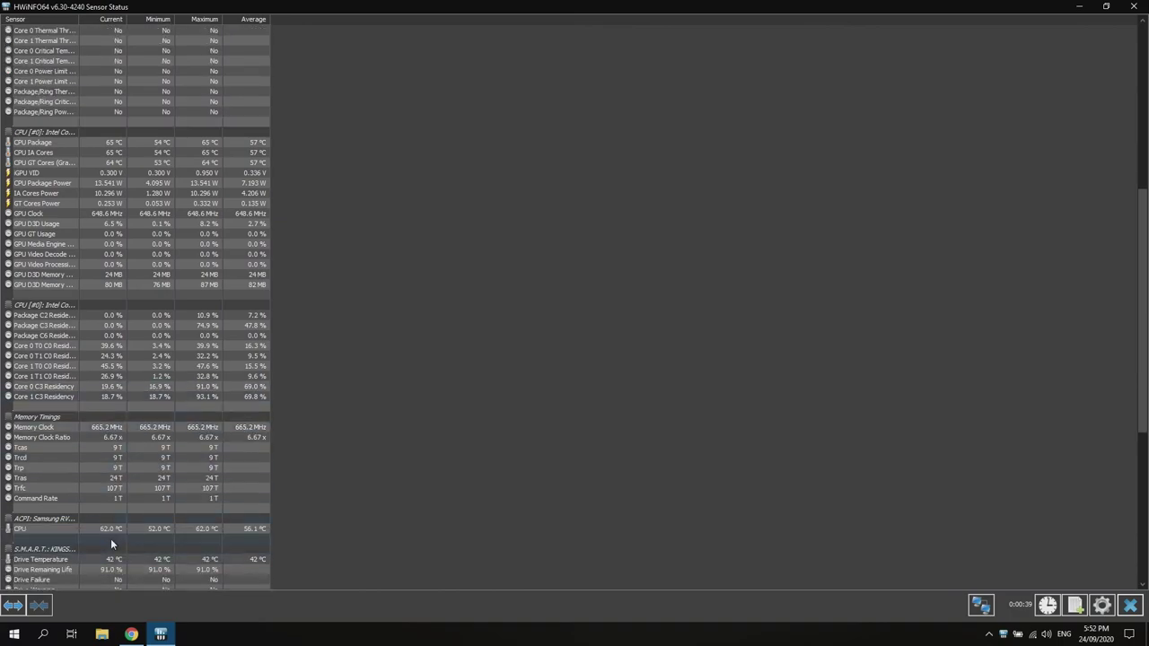
pyautogui.scroll(12, 112, 540)
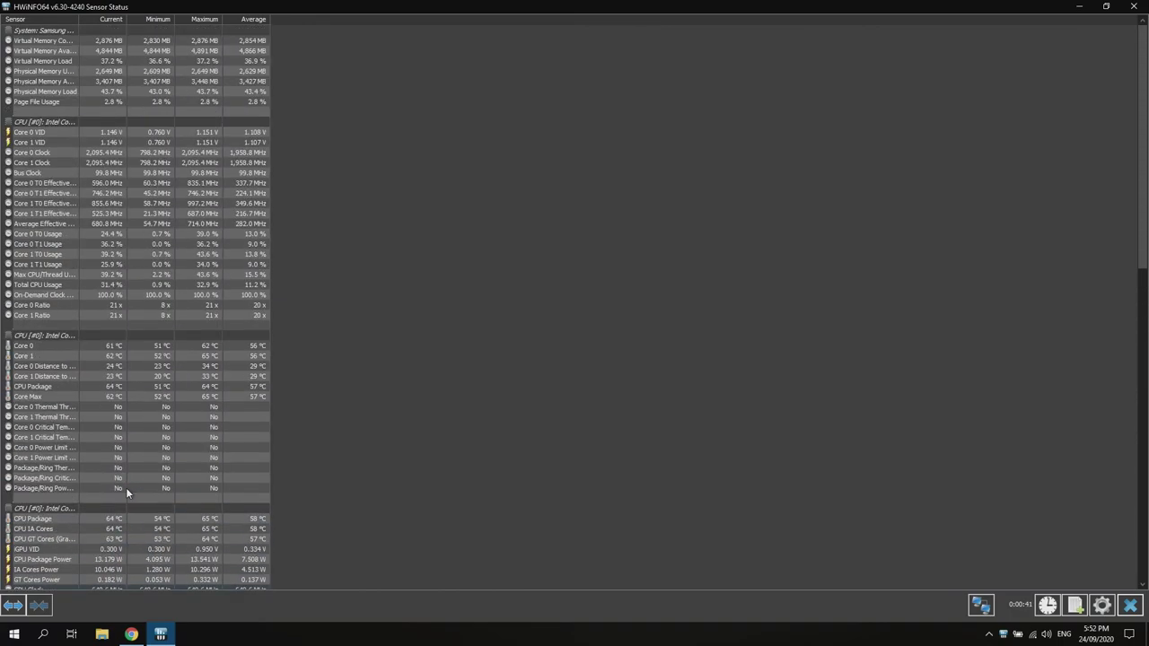
pyautogui.click(1134, 6)
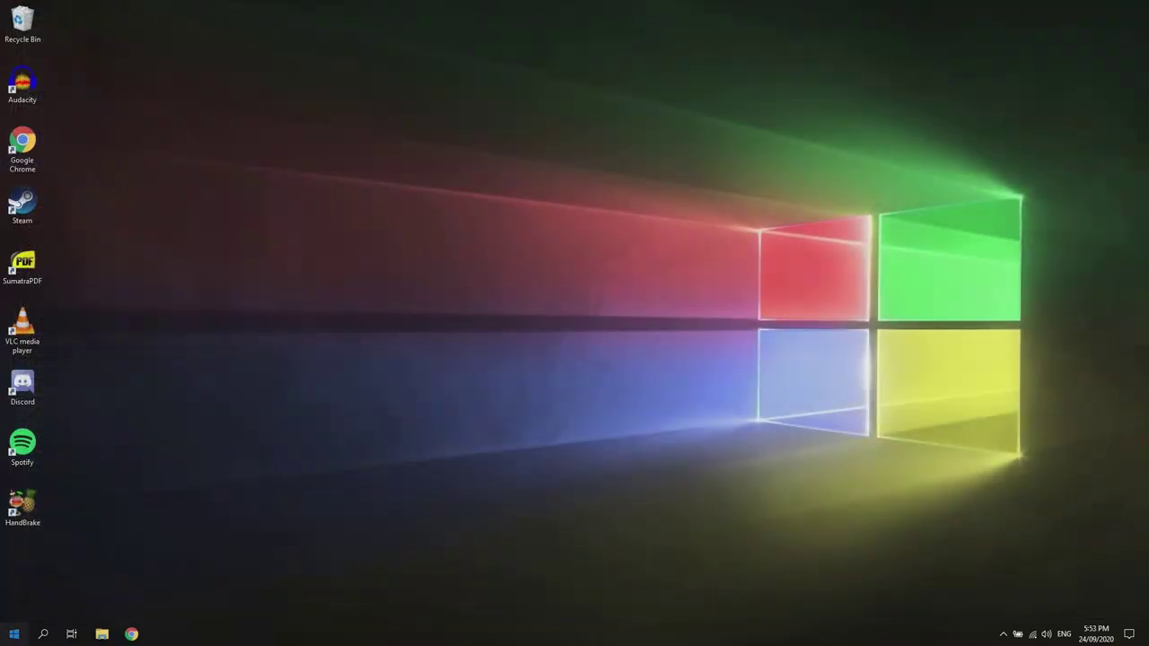
# Step: Restart the computer and move the Discord updater window away from the Steam updater
pyautogui.click(13, 634)
pyautogui.click(15, 605)
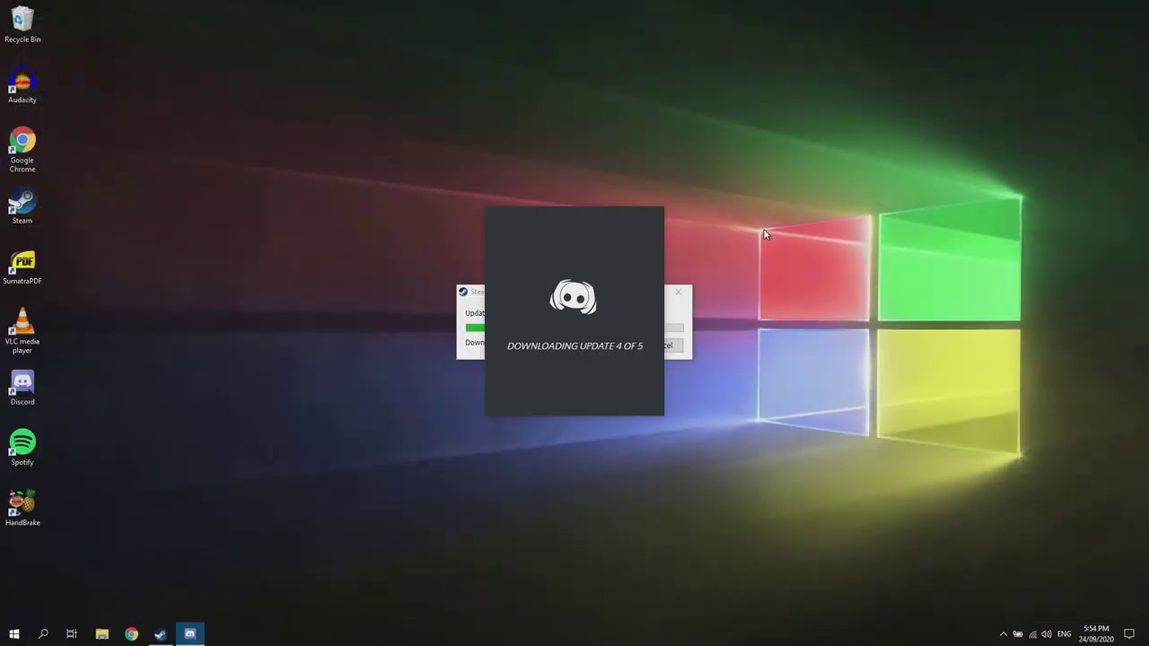
pyautogui.moveTo(590, 228); pyautogui.dragTo(856, 212)
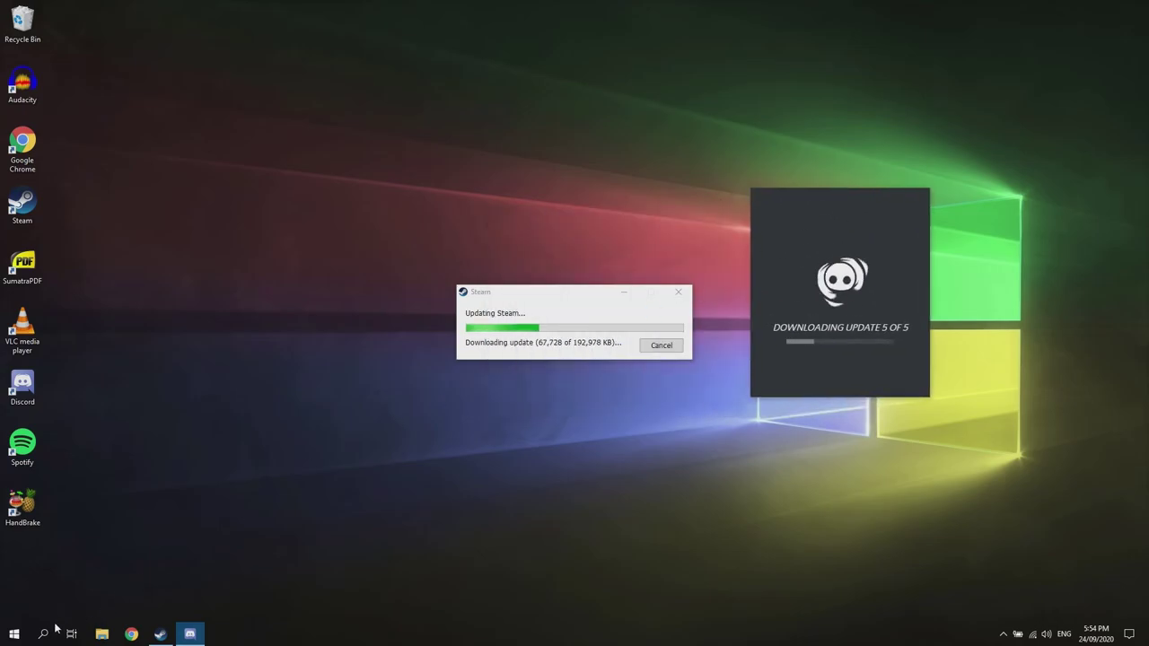
# Step: Disable both Discord entries in Task Manager's list of startup programs
pyautogui.rightClick(14, 634)
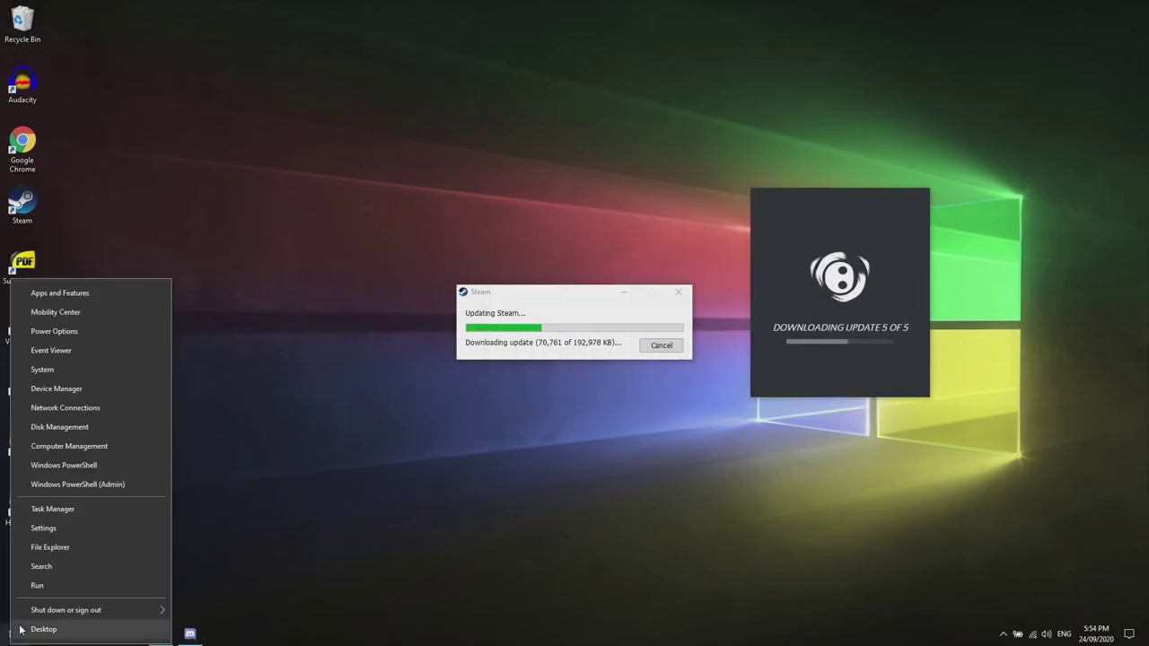
pyautogui.click(62, 514)
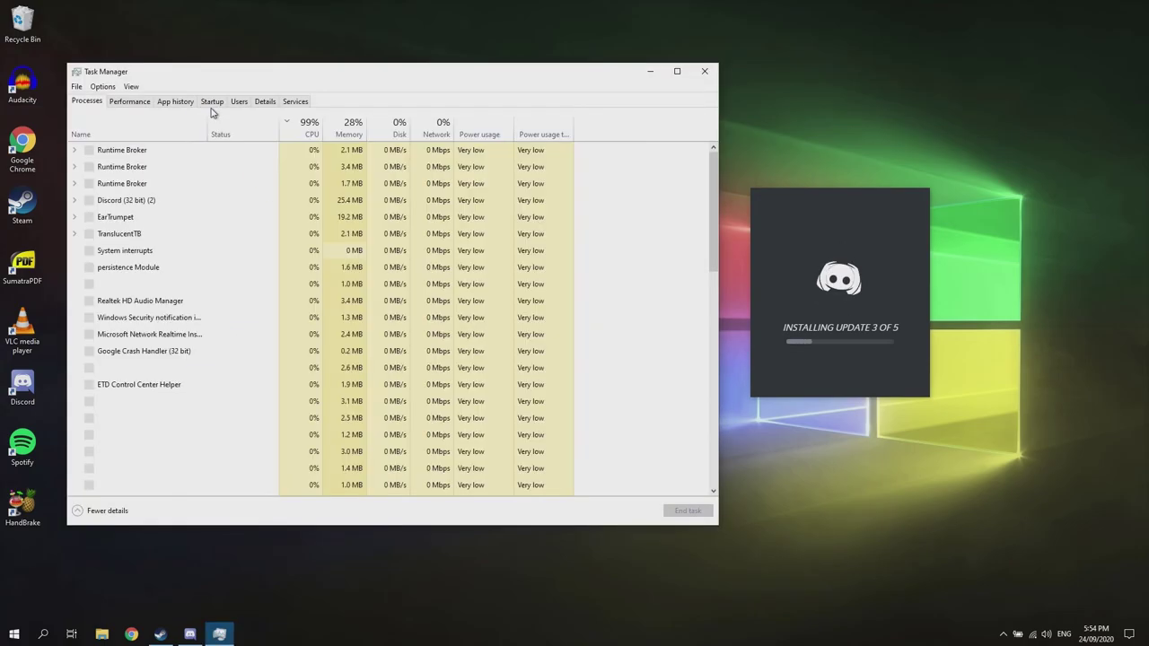
pyautogui.click(212, 102)
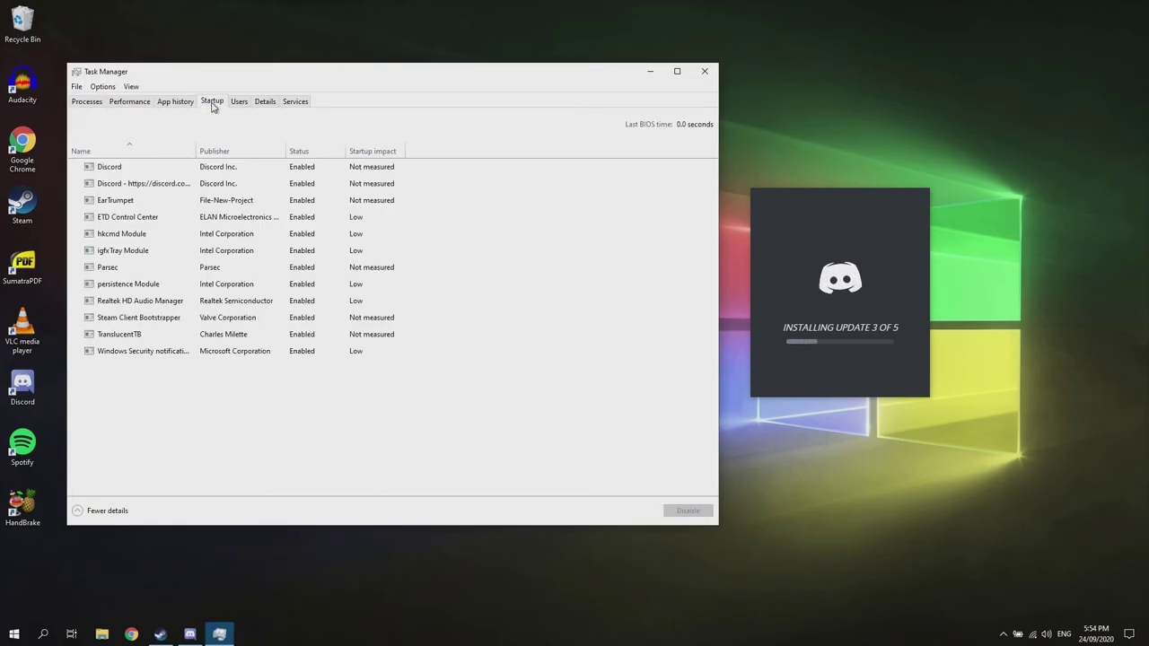
pyautogui.rightClick(162, 174)
pyautogui.click(175, 181)
pyautogui.rightClick(165, 186)
pyautogui.click(173, 193)
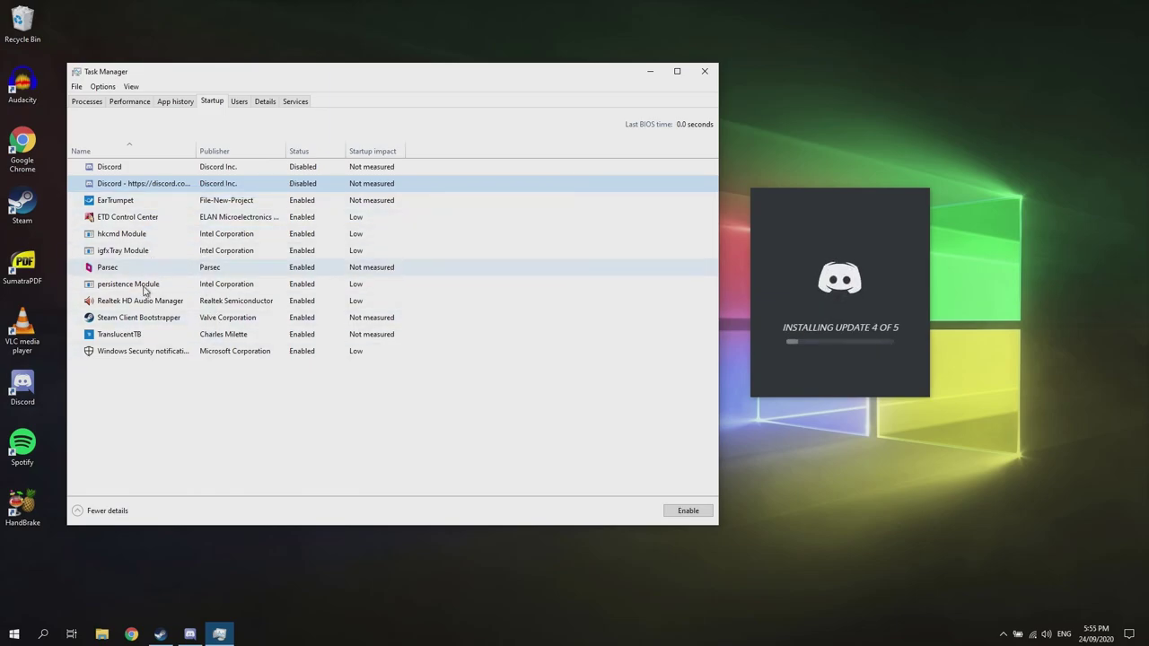
# Step: Disable Steam Client Bootstrapper at startup, try to disable the Windows Security notification entry, and close Task Manager
pyautogui.rightClick(149, 316)
pyautogui.click(163, 325)
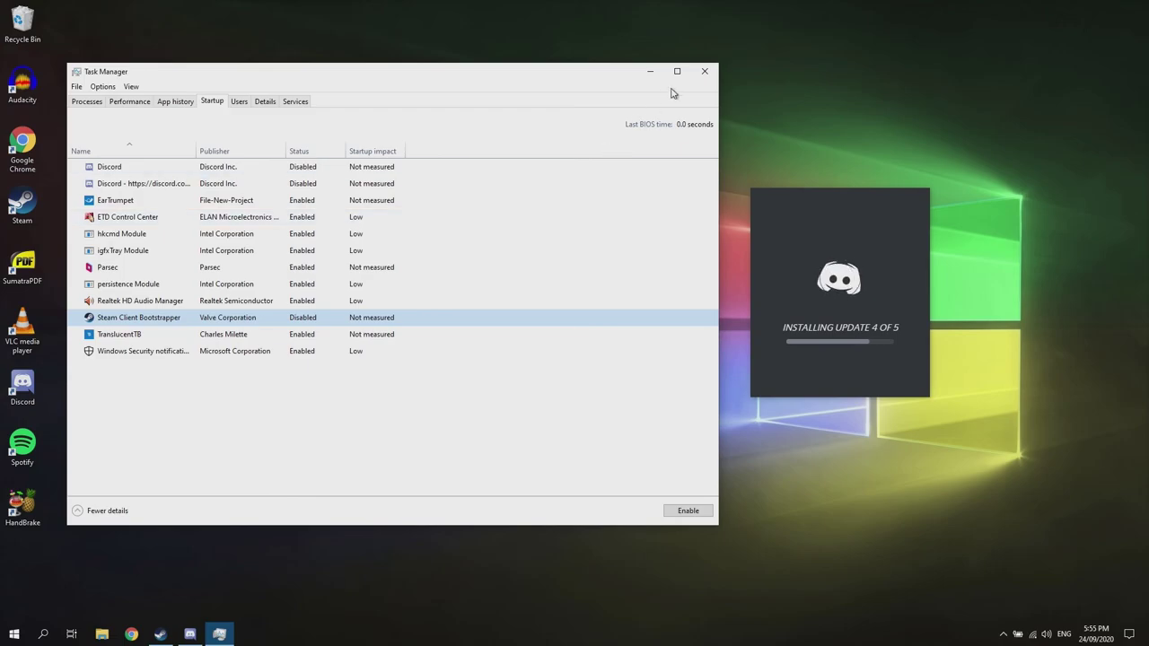
pyautogui.rightClick(320, 351)
pyautogui.click(349, 360)
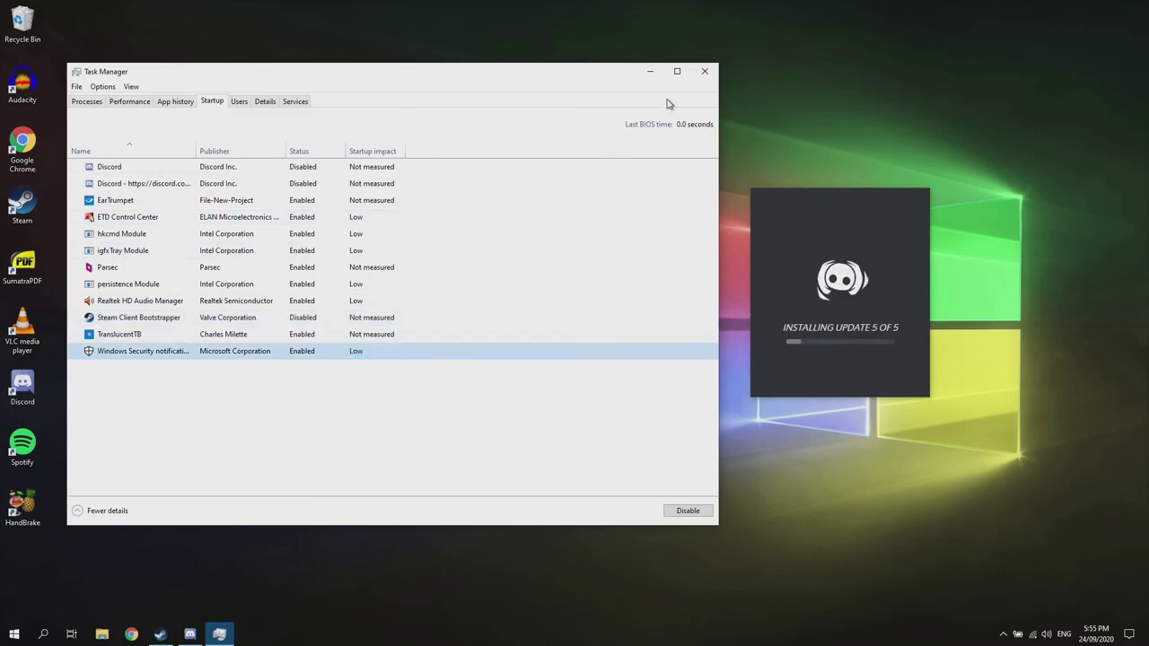
pyautogui.click(704, 71)
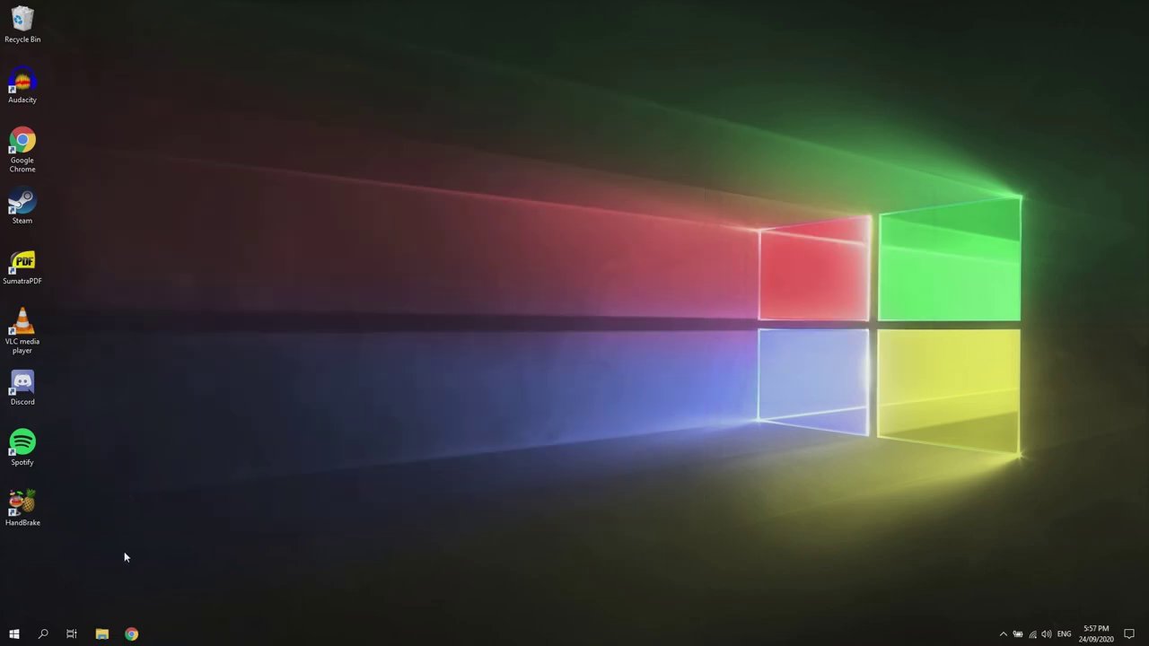
# Step: Remove all app shortcuts from the desktop, leaving only the Recycle Bin
pyautogui.moveTo(111, 596); pyautogui.dragTo(22, 22)
pyautogui.moveTo(32, 92); pyautogui.dragTo(23, 25)
pyautogui.moveTo(22, 144); pyautogui.dragTo(32, 97)
pyautogui.moveTo(111, 68); pyautogui.dragTo(67, 118)
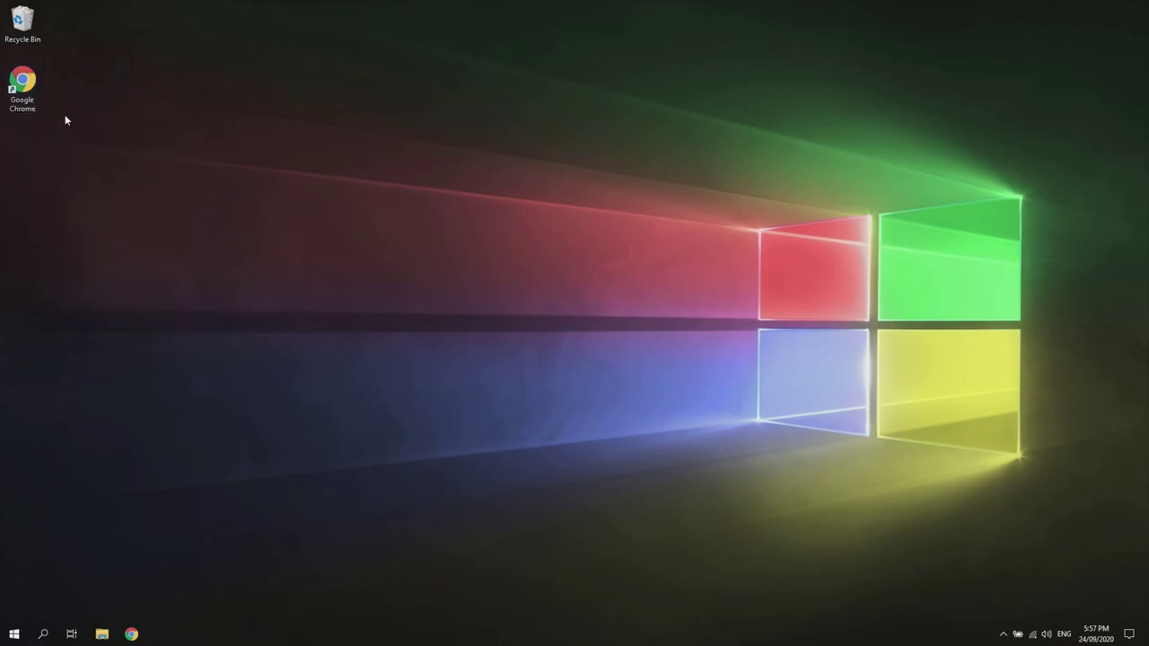
pyautogui.click(42, 89)
pyautogui.moveTo(140, 133)
pyautogui.mouseDown()
pyautogui.moveTo(115, 38)
pyautogui.moveTo(131, 135)
pyautogui.mouseUp()
pyautogui.moveTo(681, 193); pyautogui.dragTo(53, 27)
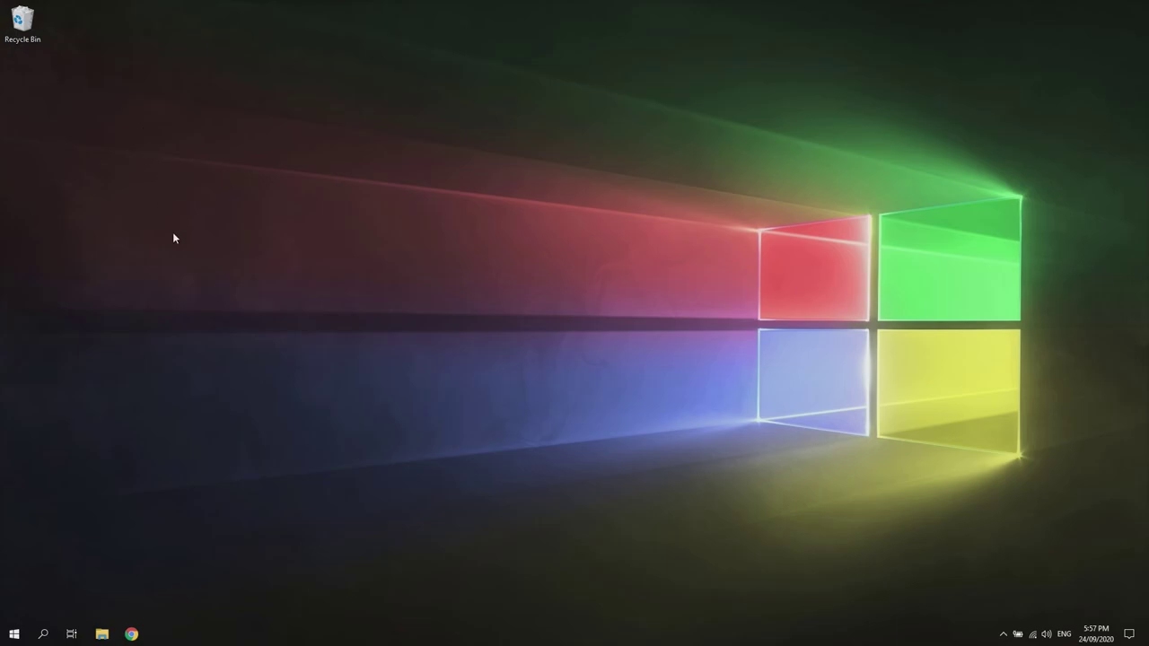
pyautogui.moveTo(211, 178); pyautogui.dragTo(757, 363)
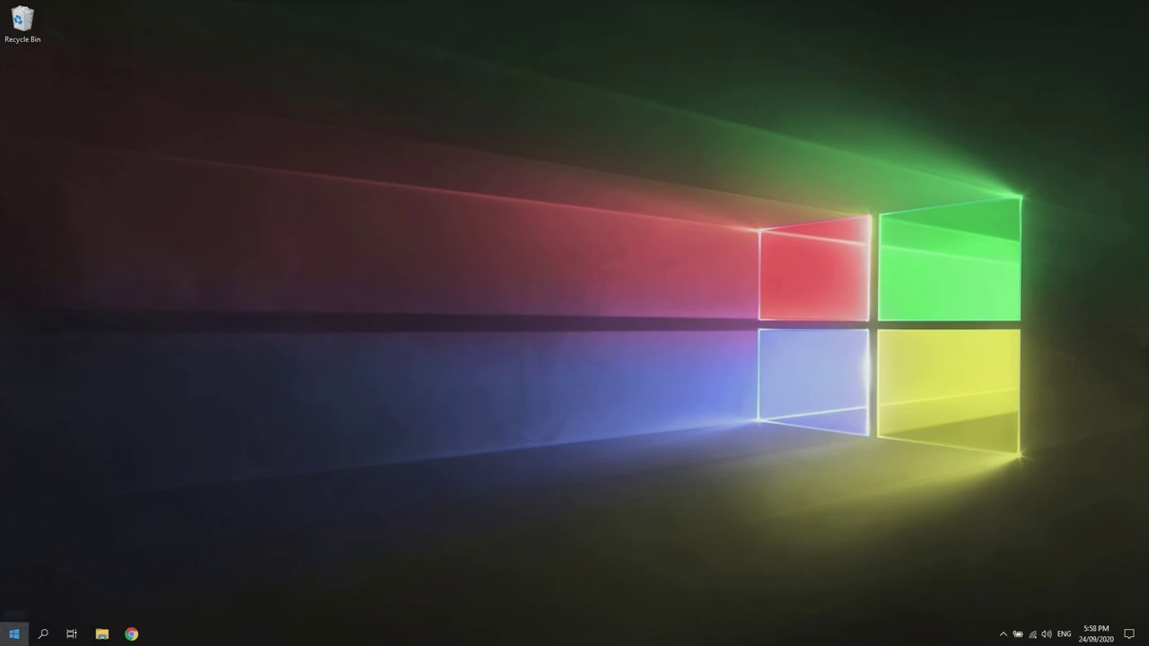
# Step: Look through the installed apps in the Start menu and close it
pyautogui.press('super')
pyautogui.press('super+x')
pyautogui.click(251, 518)
pyautogui.scroll(-10, 140, 396)
pyautogui.scroll(5, 78, 544)
pyautogui.scroll(5, 78, 544)
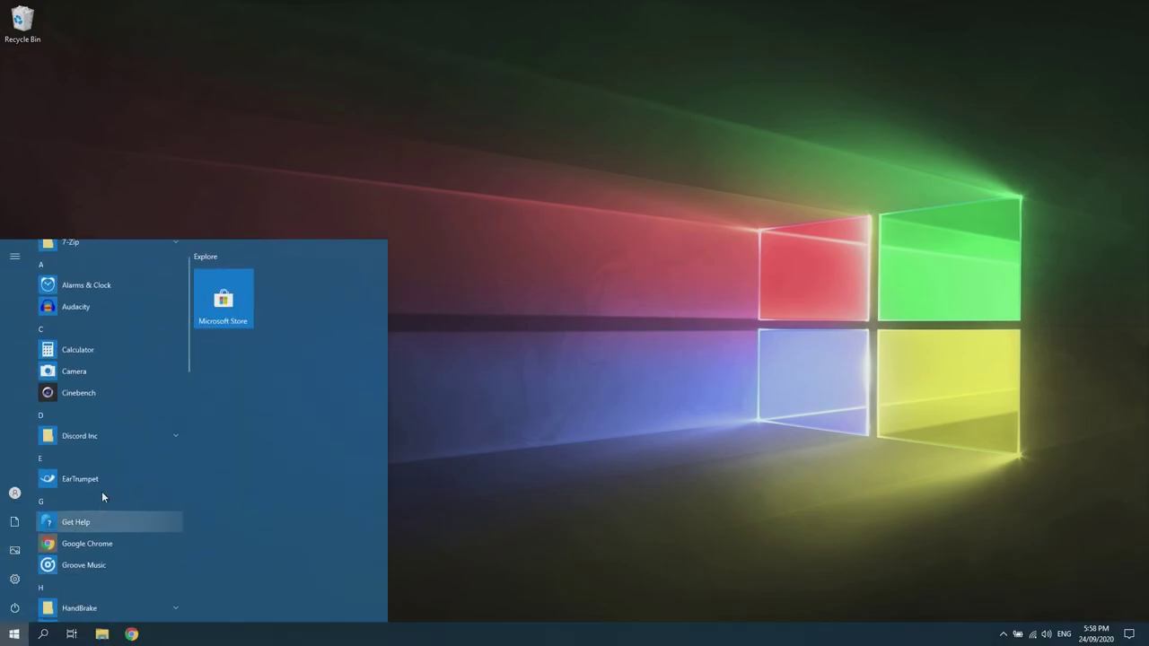
pyautogui.click(560, 367)
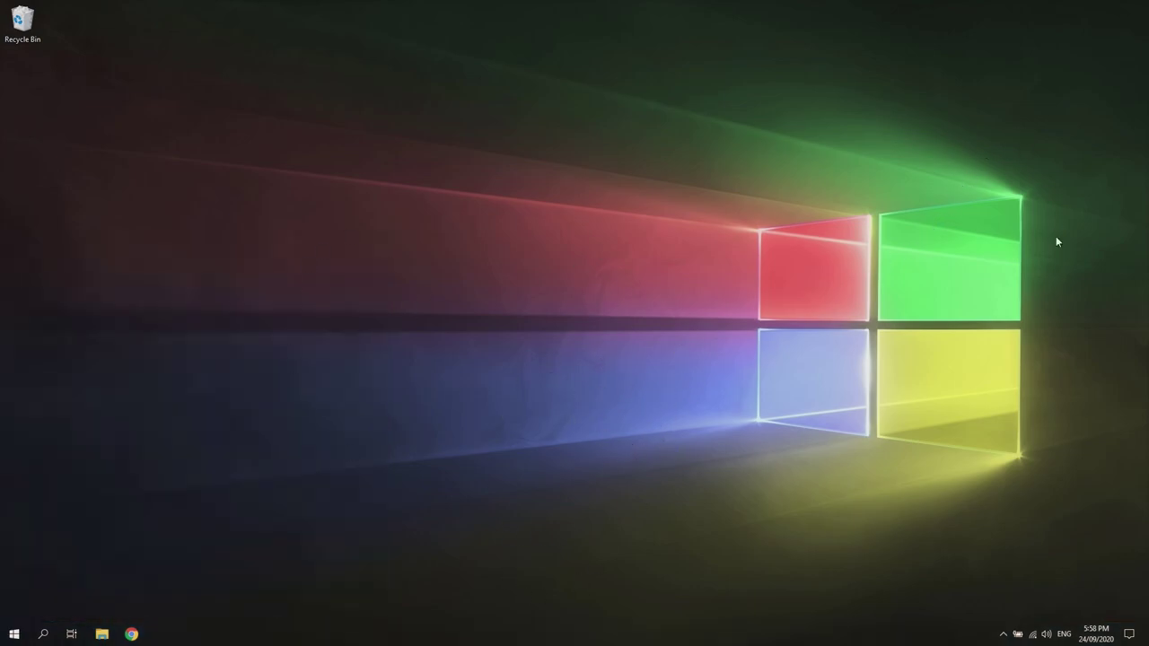
# Step: Open Task Manager, examine the running processes sorted by CPU usage, and close it
pyautogui.rightClick(13, 634)
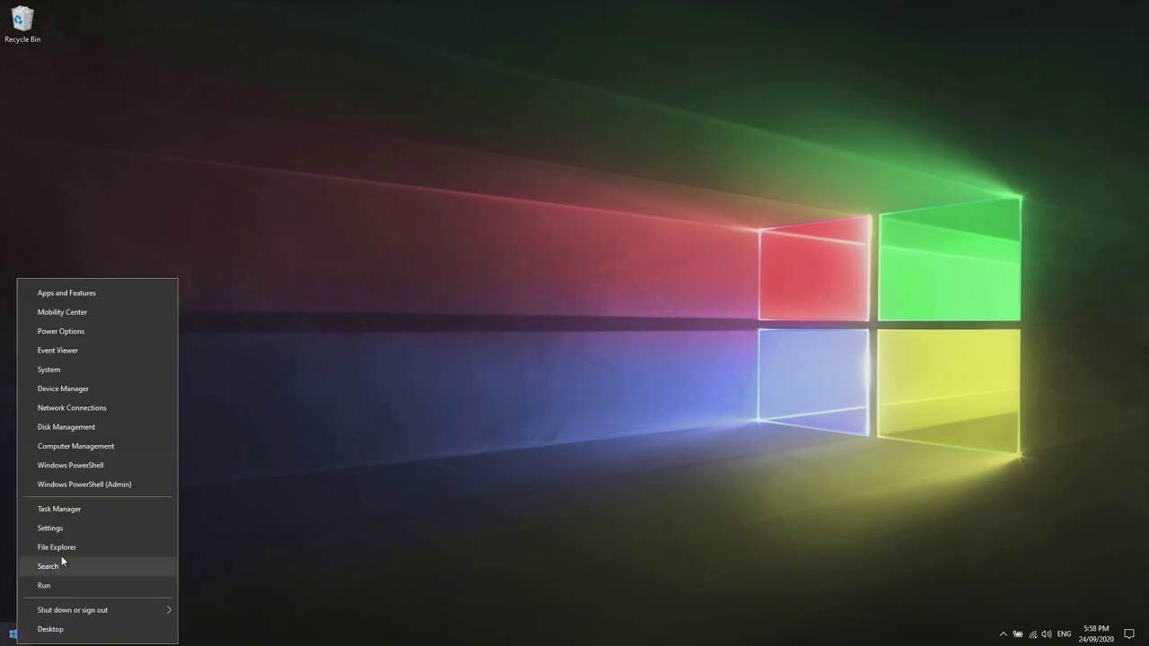
pyautogui.click(80, 510)
pyautogui.click(301, 125)
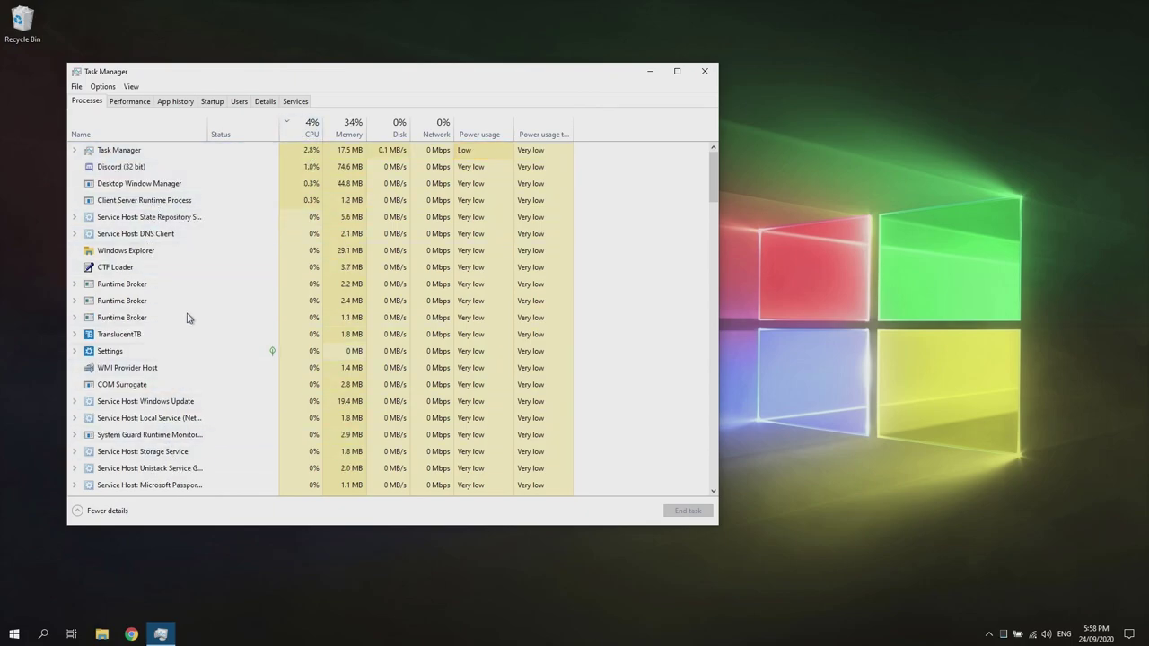
pyautogui.click(219, 172)
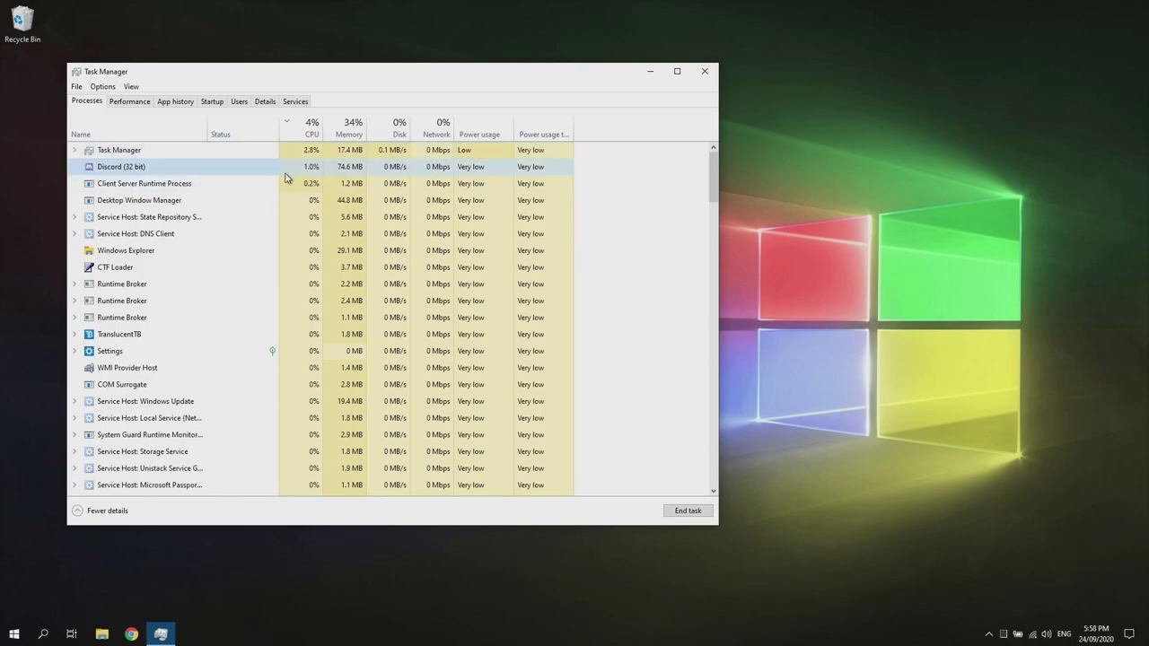
pyautogui.scroll(-8, 155, 252)
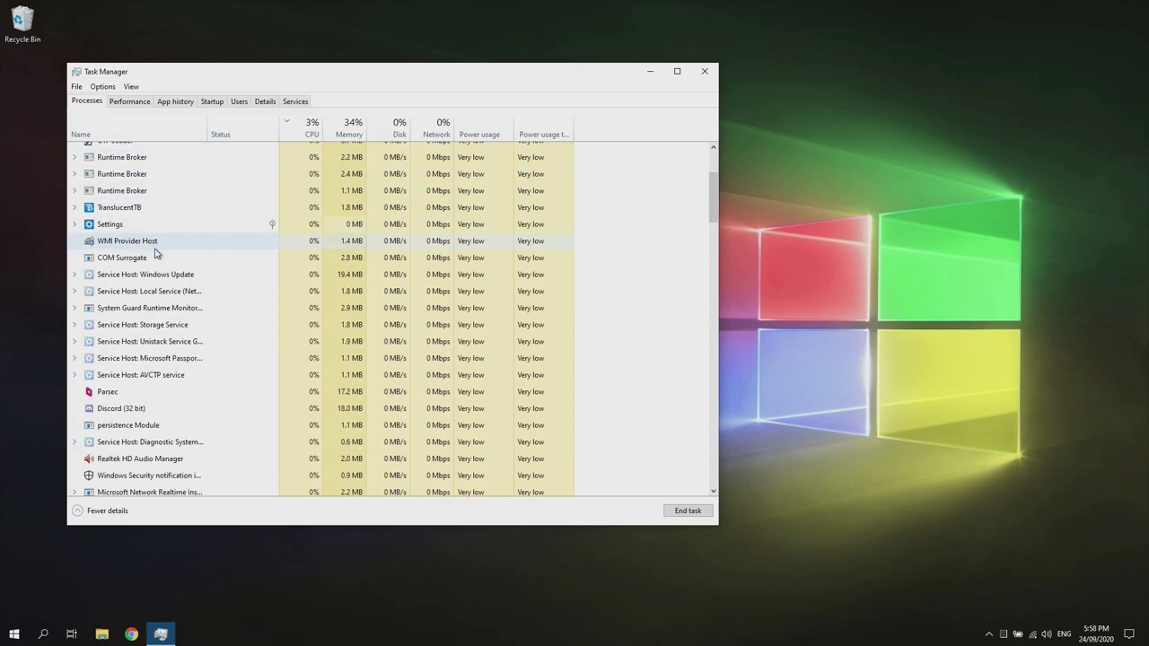
pyautogui.scroll(-15, 155, 251)
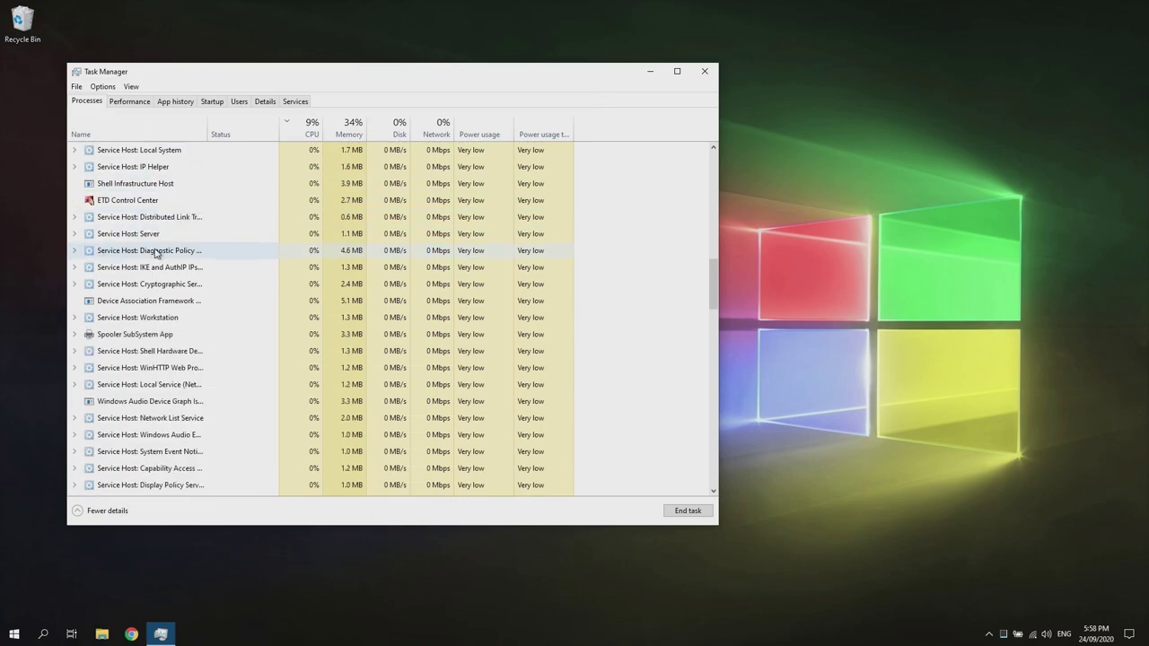
pyautogui.scroll(-3, 158, 252)
pyautogui.scroll(10, 180, 284)
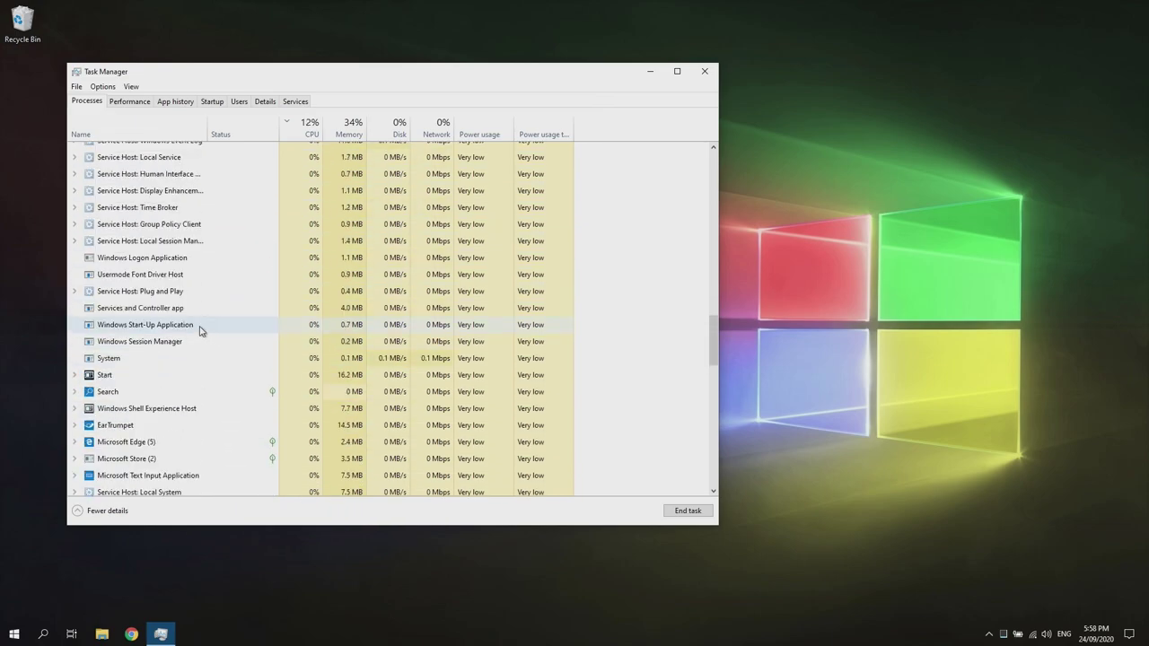
pyautogui.scroll(15, 201, 324)
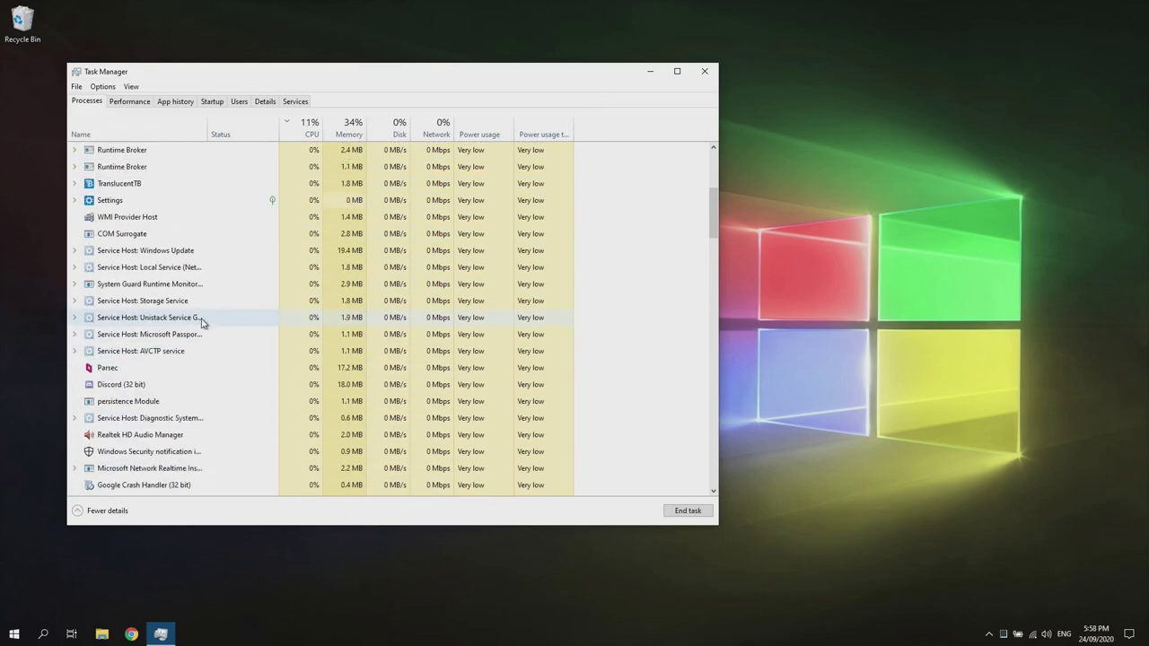
pyautogui.hotkey('alt', 'F4')
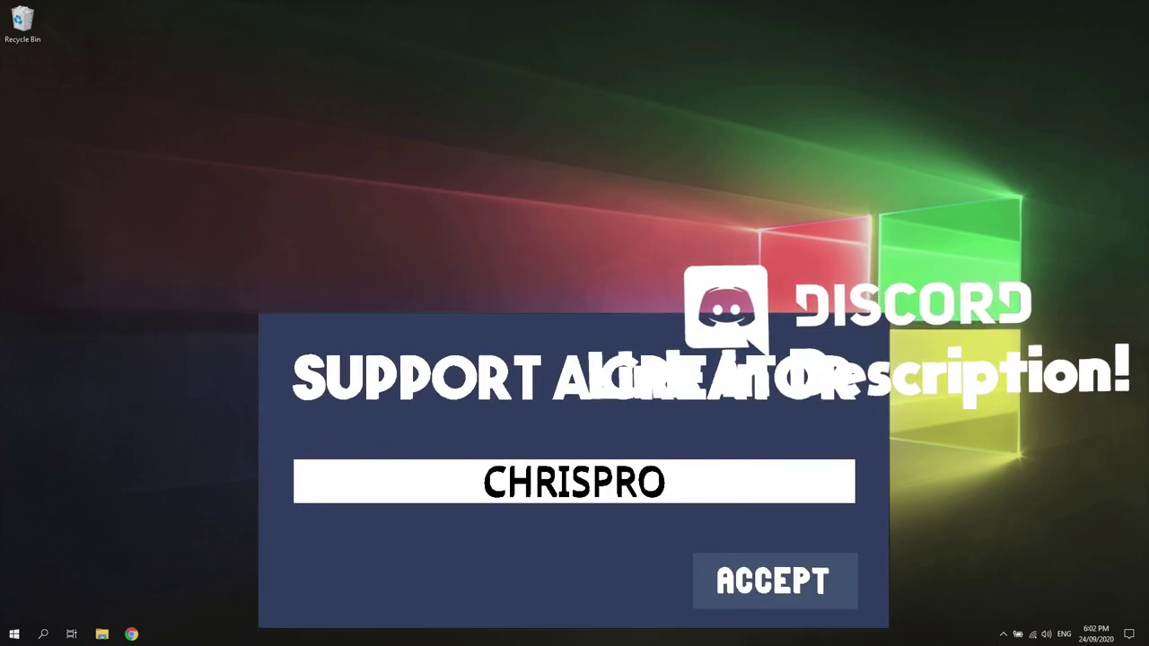
# Step: Open the Start menu and bring up its power options
pyautogui.click(14, 634)
pyautogui.click(14, 608)
pyautogui.click(56, 562)
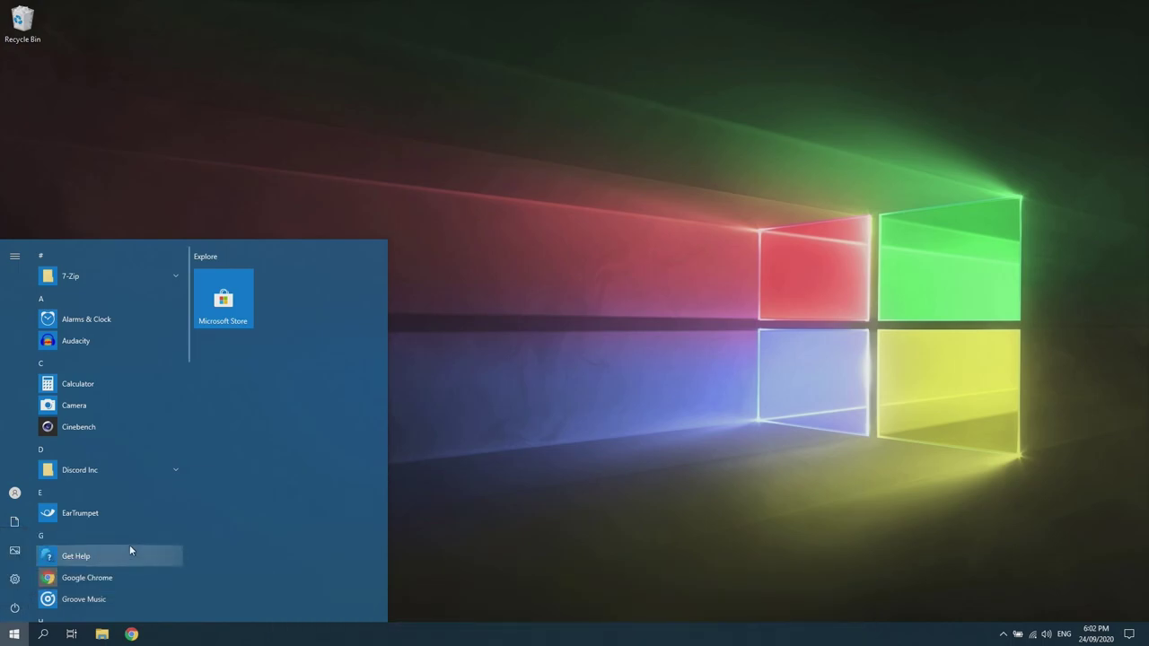